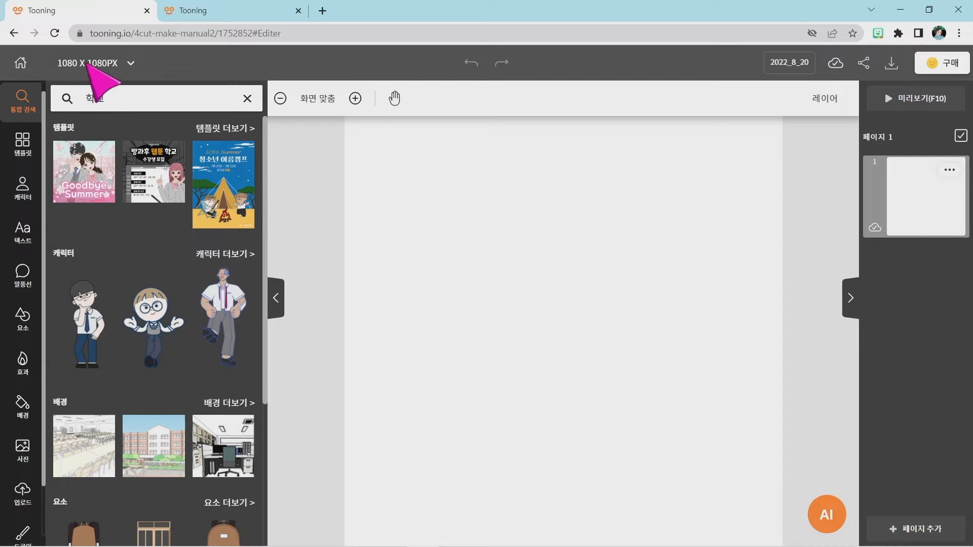
Apply a custom canvas size of 1080 x 1080 px instead of the social media / card news preset.
left_click(88, 64)
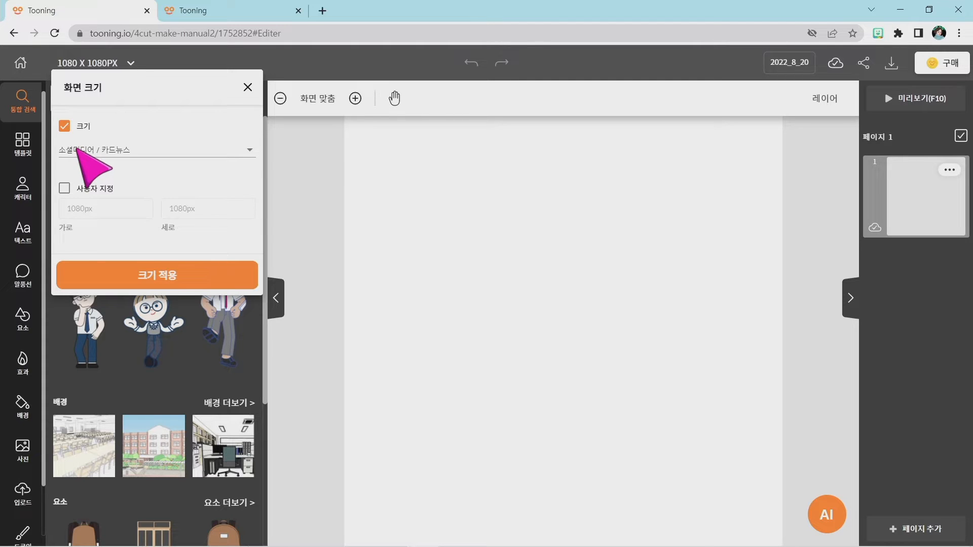
left_click(77, 148)
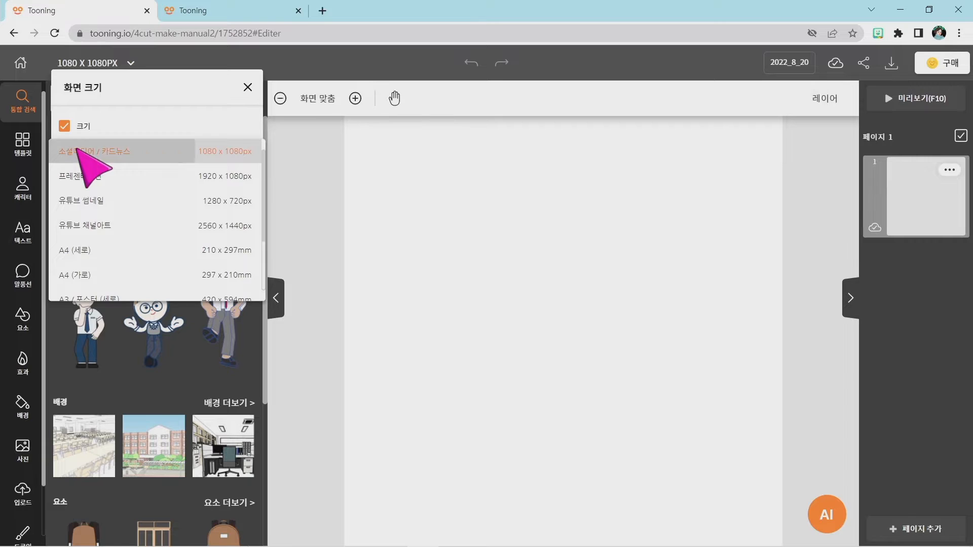
left_click(77, 148)
left_click(65, 188)
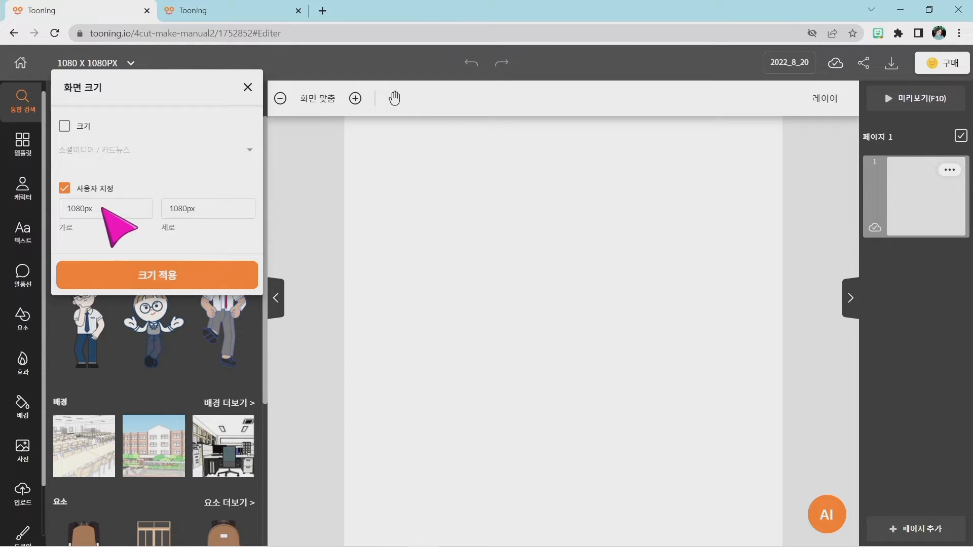
left_click(155, 282)
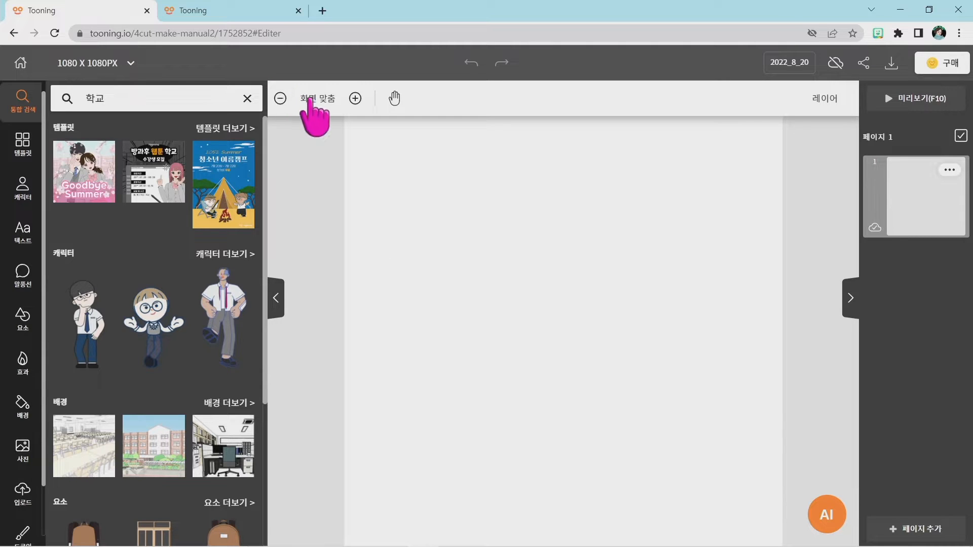
Zoom the blank canvas out and back in, ending with the whole page in view.
left_click(279, 100)
left_click(280, 100)
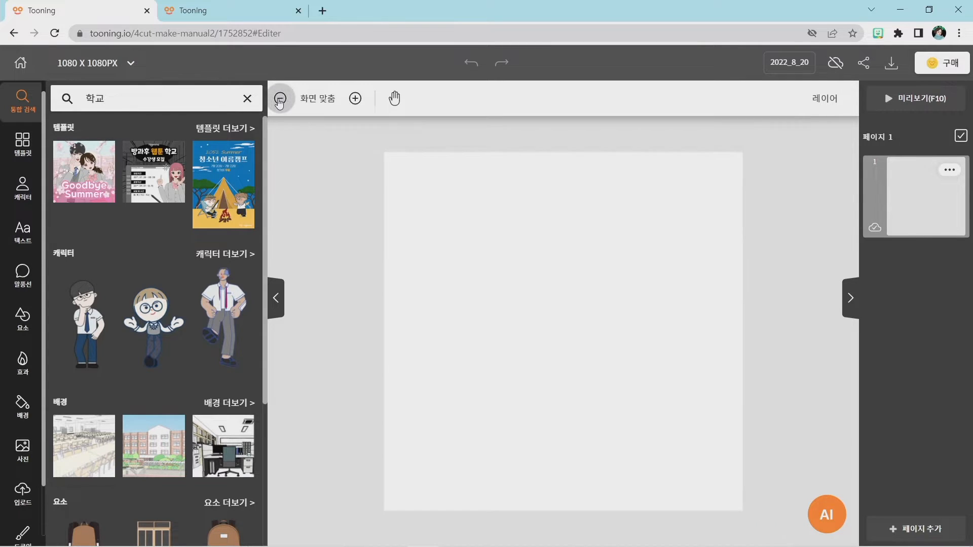
left_click(280, 100)
left_click(280, 100)
left_click(280, 100)
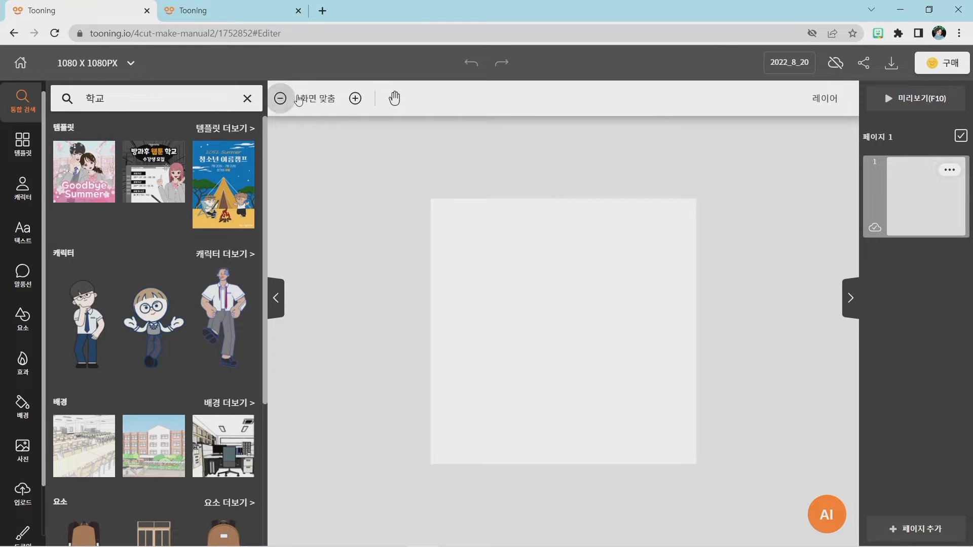
left_click(355, 99)
left_click(354, 98)
left_click(354, 99)
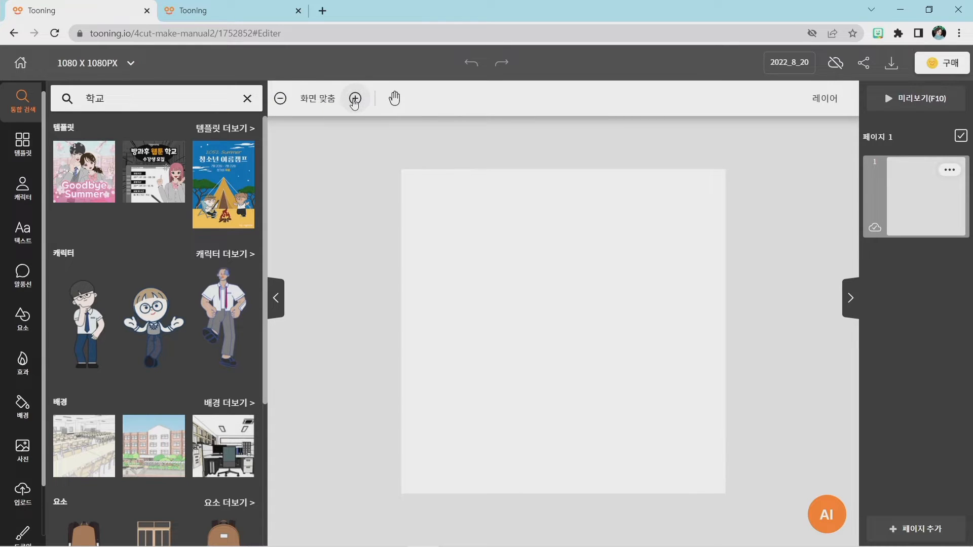
left_click(354, 99)
left_click(354, 99)
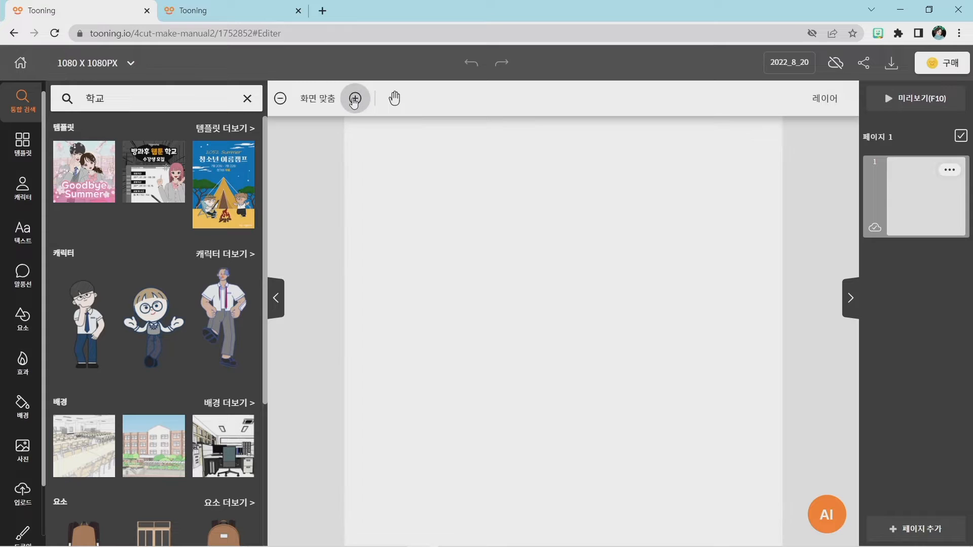
left_click(280, 100)
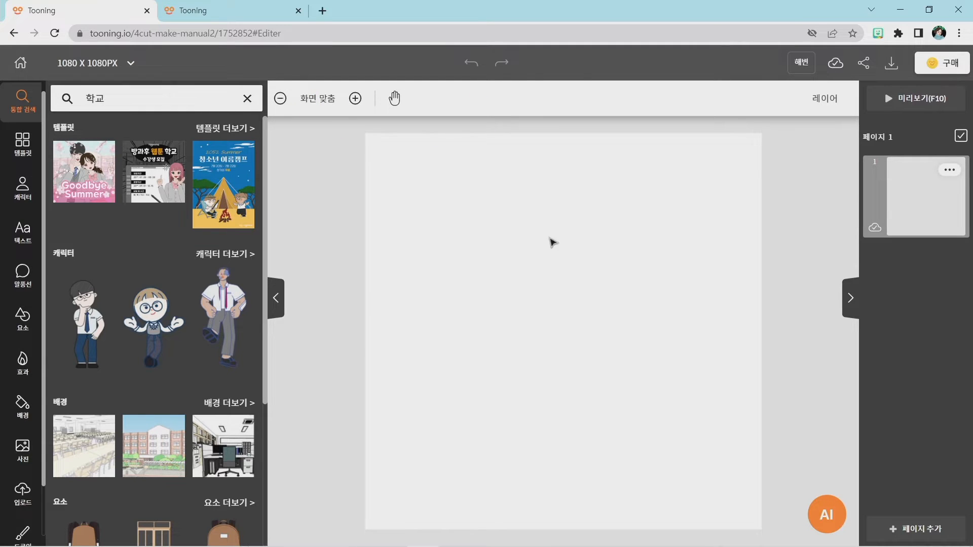
Examine the finished beach comic in the other Tooning project and return to the blank project.
left_click(222, 9)
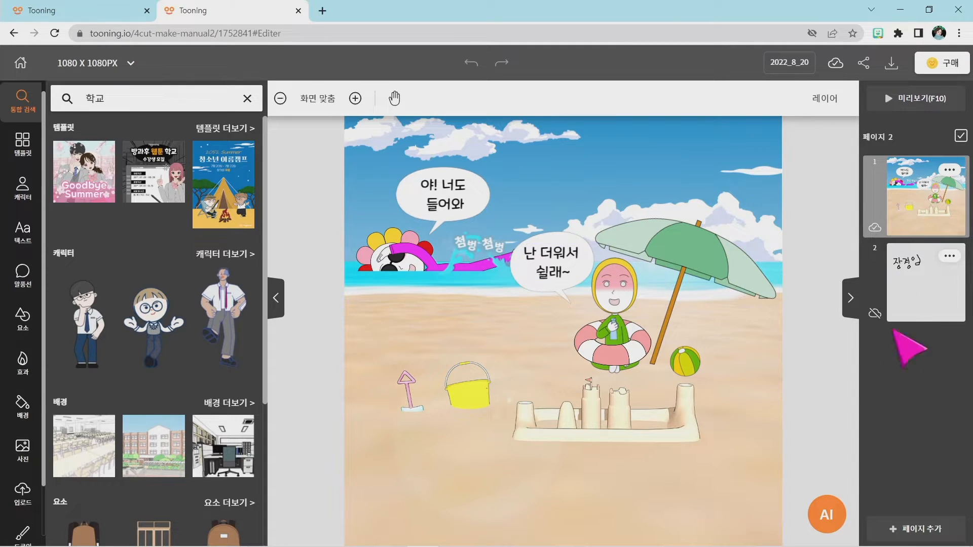
left_click(82, 15)
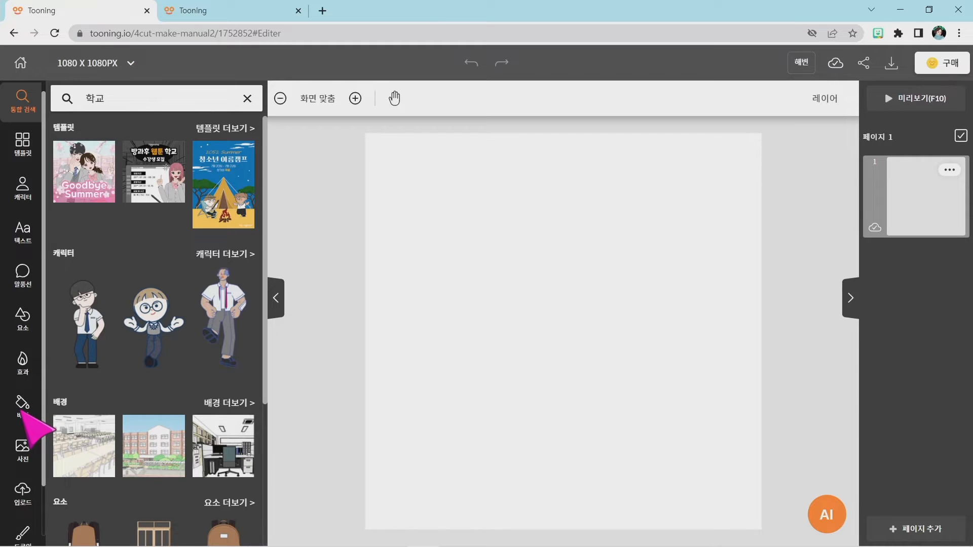
Browse the background library's categories, from basic backgrounds through sky and home interiors to school scenes.
key("super+plus")
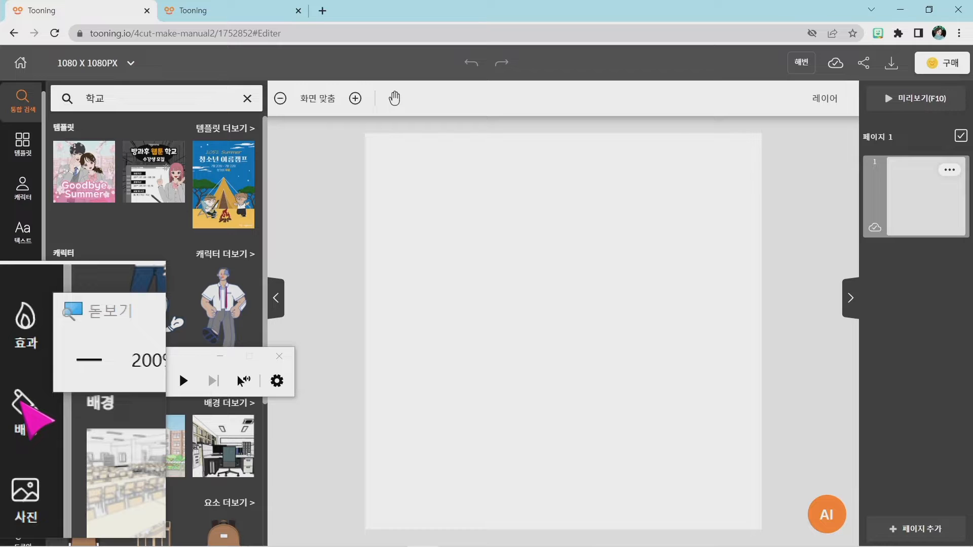
key("super+Escape")
left_click(22, 404)
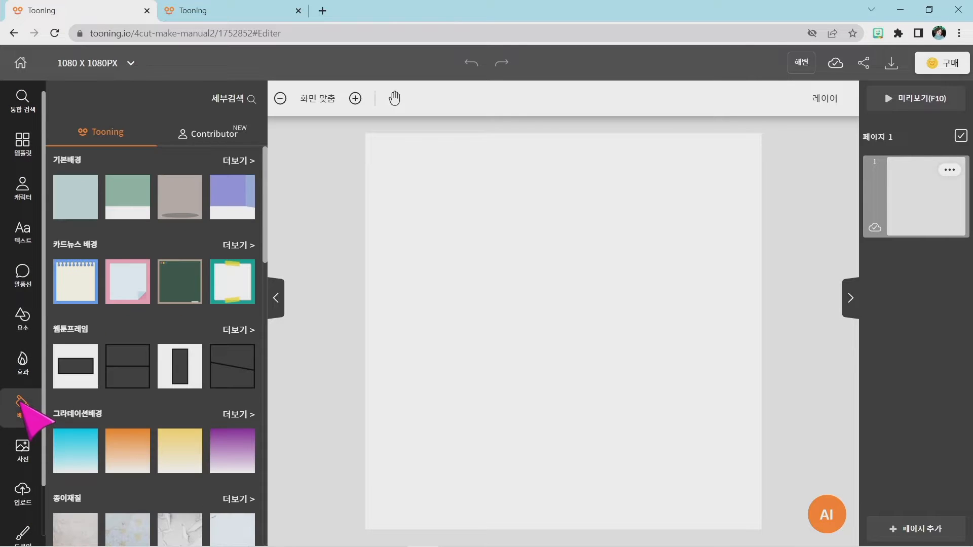
scroll(176, 228, "down", 2)
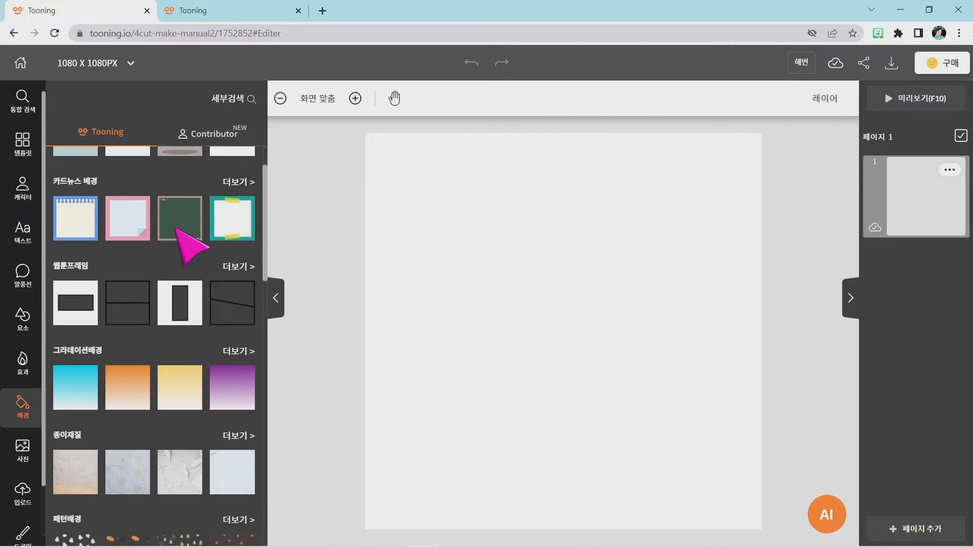
scroll(175, 228, "down", 8)
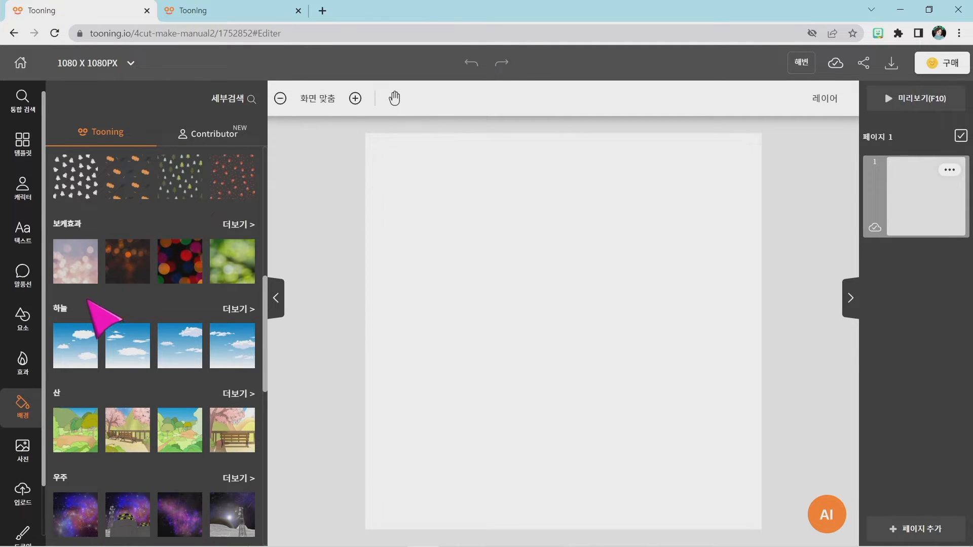
scroll(89, 301, "down", 6)
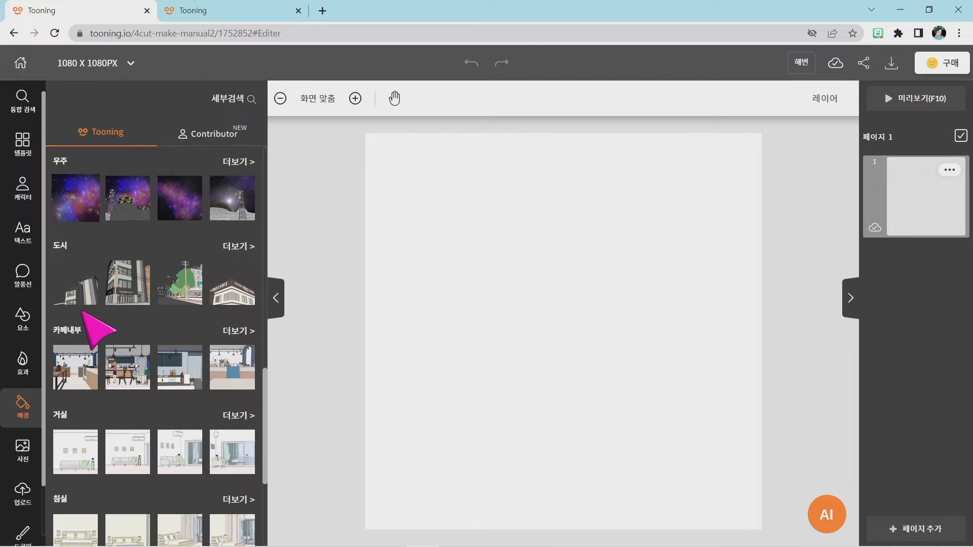
scroll(84, 313, "down", 6)
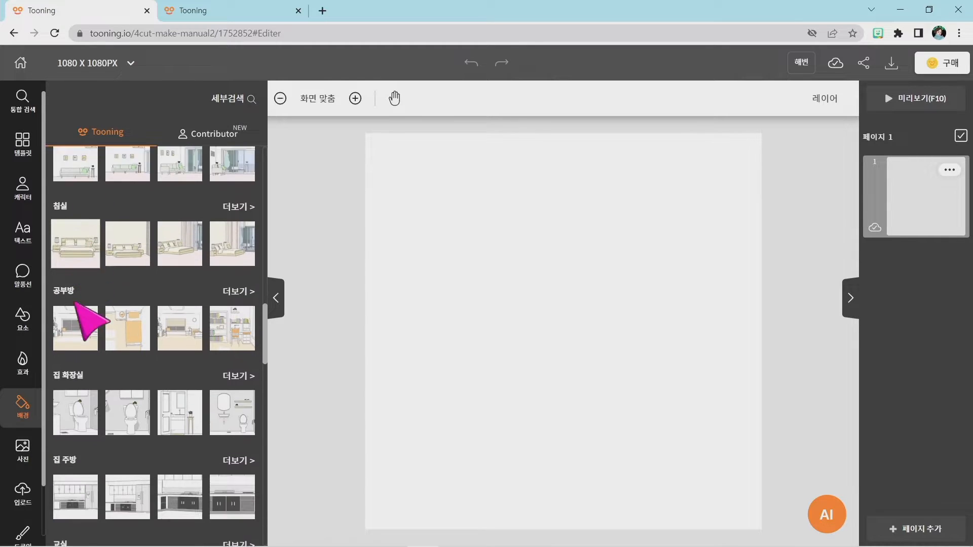
scroll(76, 315, "down", 1)
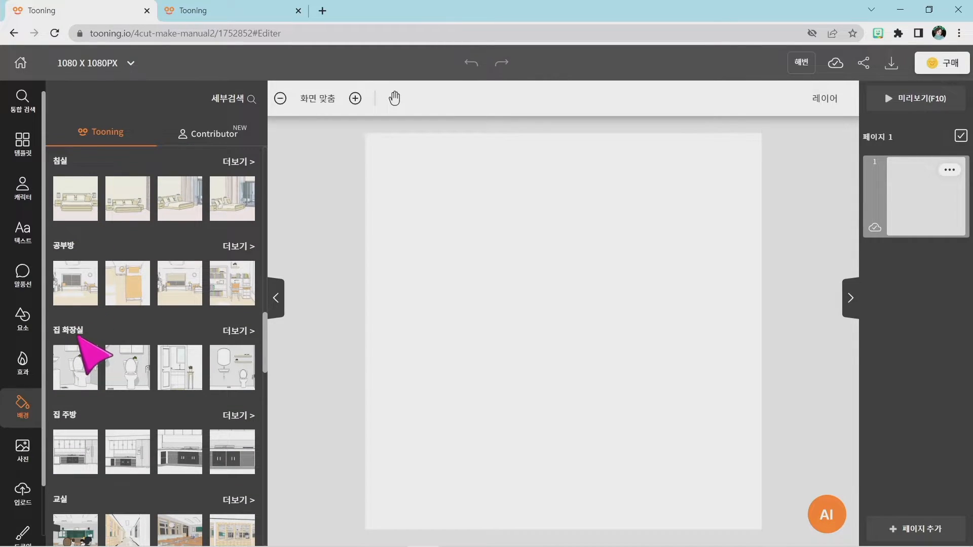
scroll(81, 334, "down", 3)
scroll(93, 335, "down", 10)
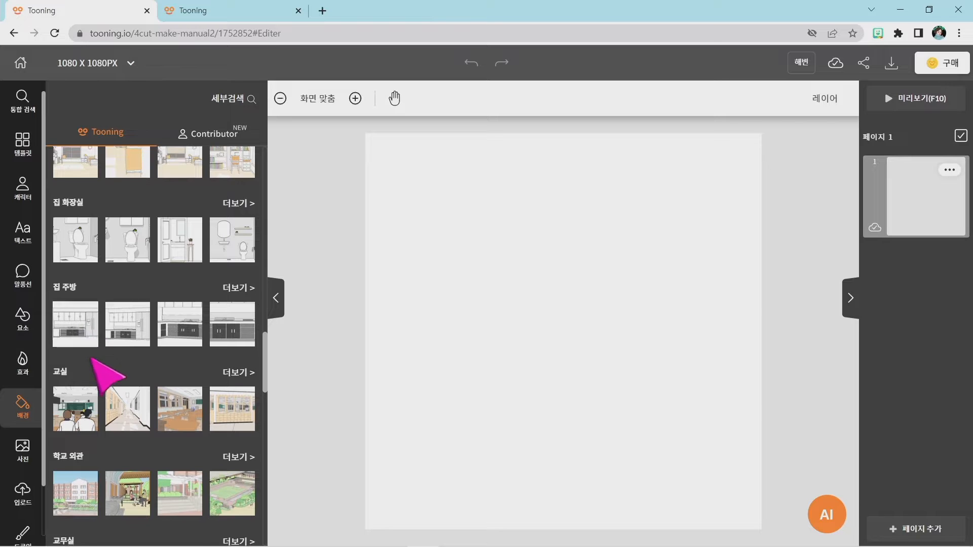
scroll(88, 349, "down", 10)
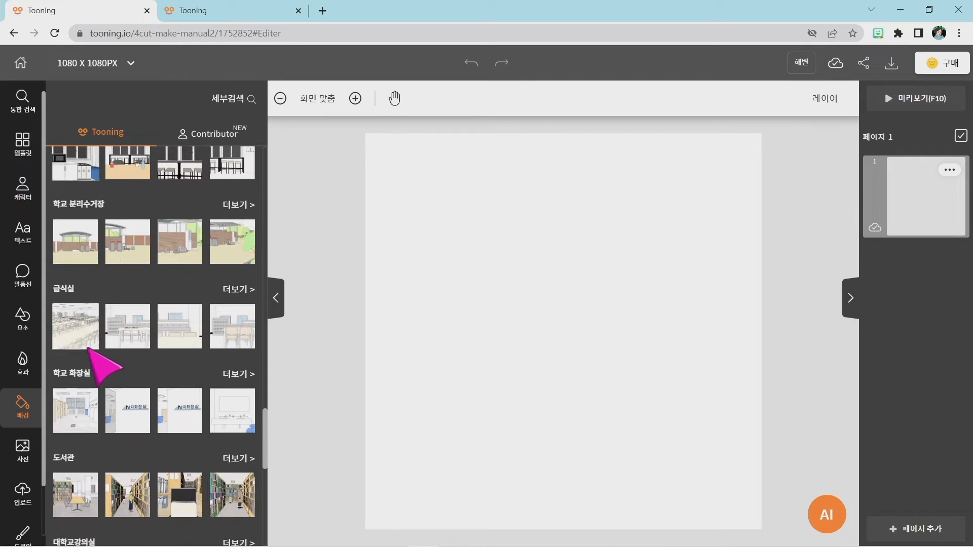
scroll(89, 349, "up", 9)
scroll(88, 348, "down", 20)
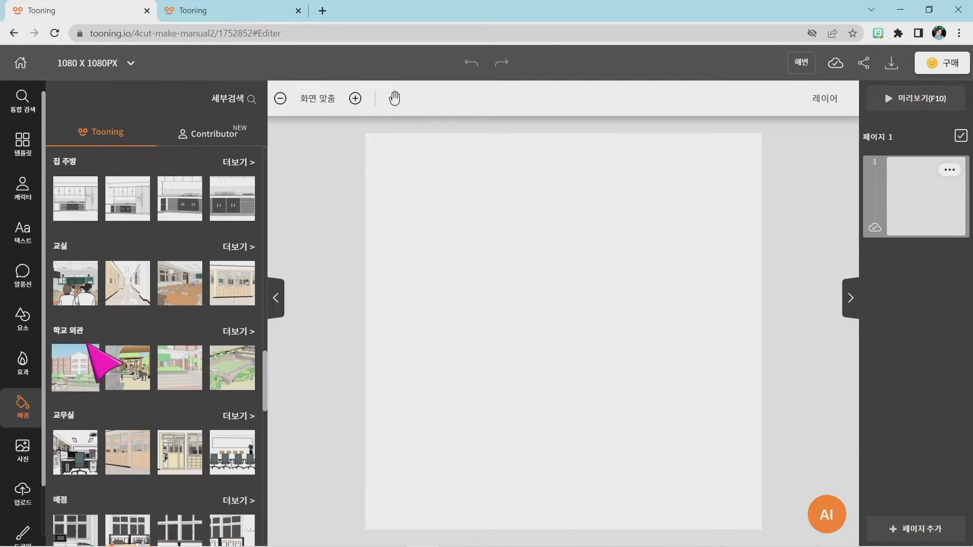
scroll(96, 328, "up", 7)
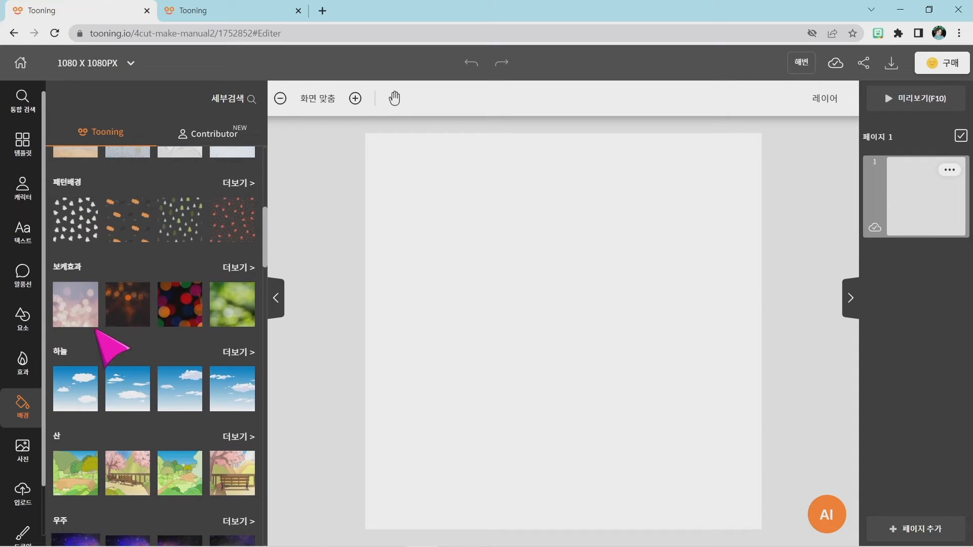
scroll(114, 300, "up", 3)
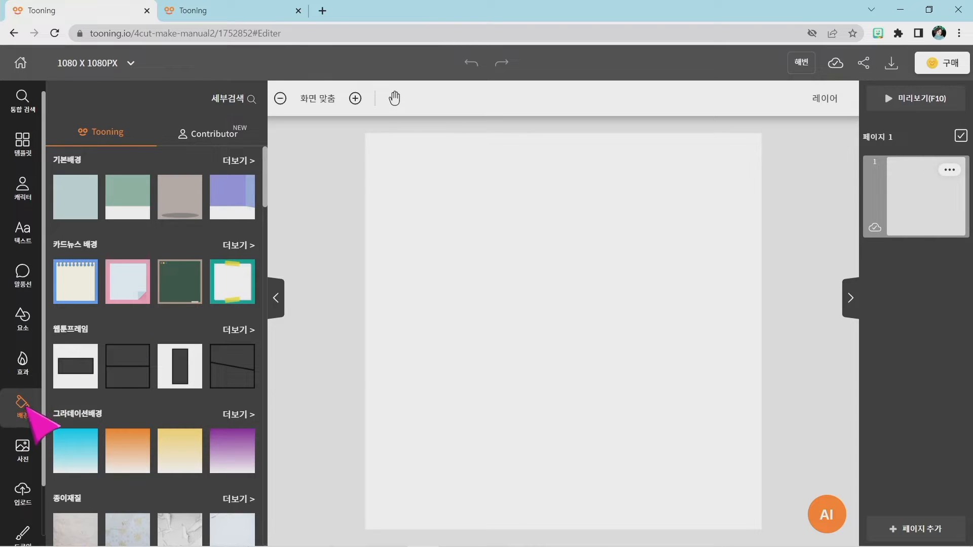
Try background searches for "바다" and "sea", clearing each search term.
left_click(244, 103)
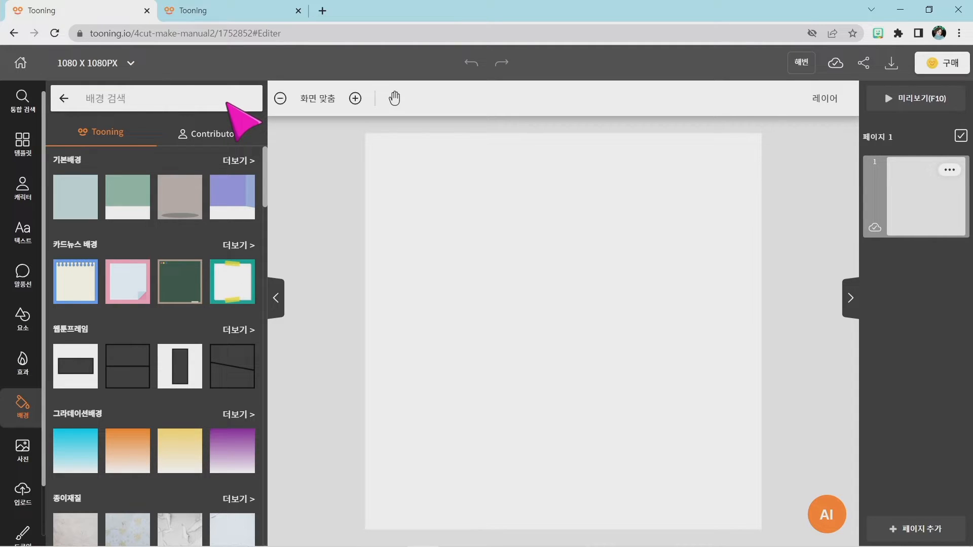
type("바다")
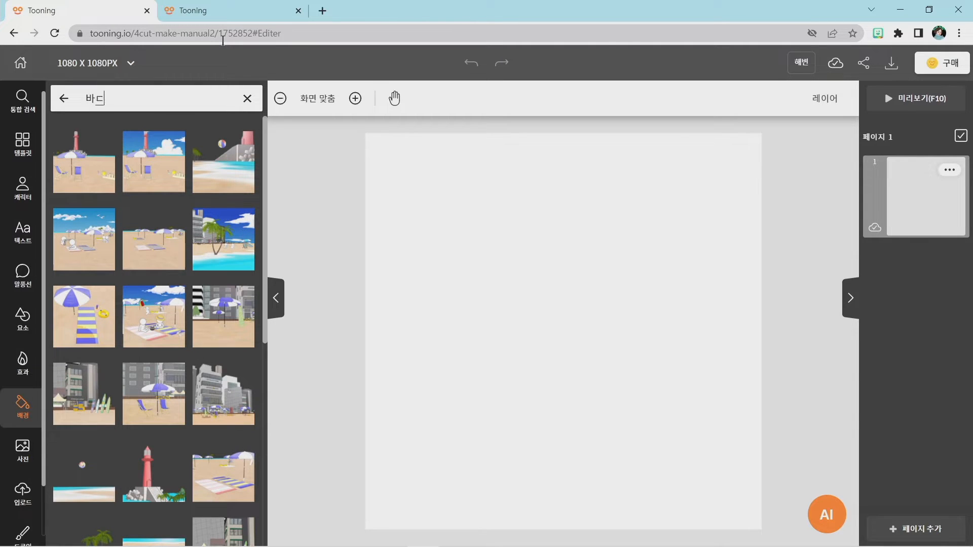
key("BackSpace")
key("BackSpace")
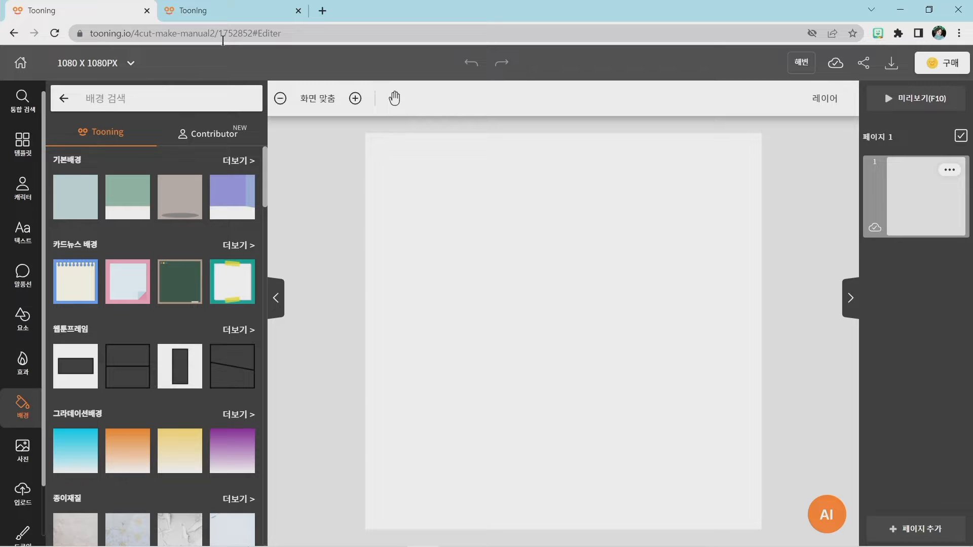
type("sea")
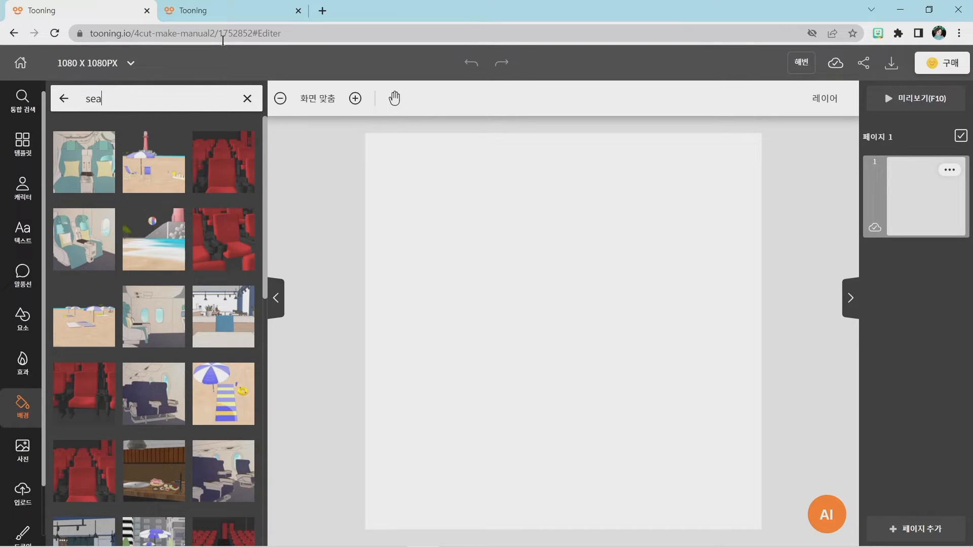
key("BackSpace")
key("BackSpace")
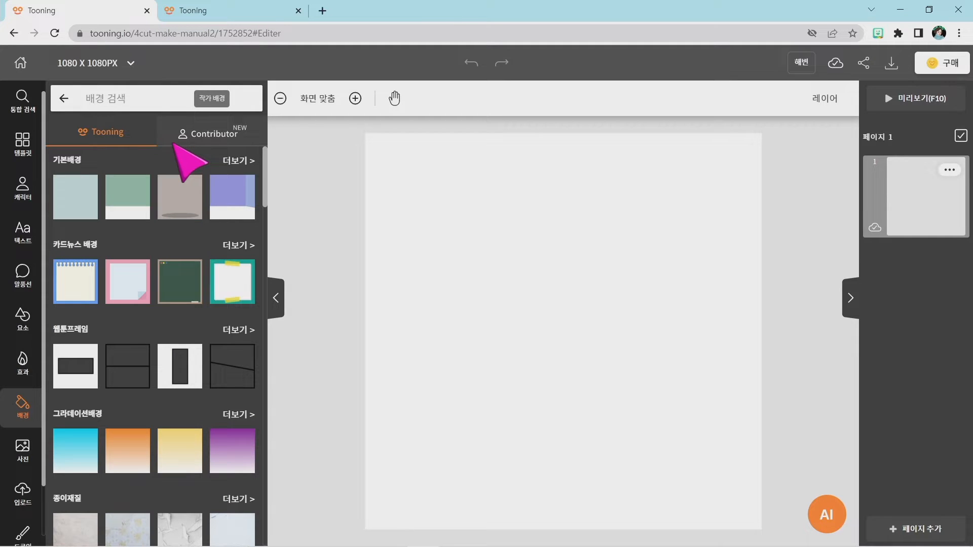
Search the backgrounds for "바다" and add the beach with the sandcastle, yellow bucket and shovel to page 1.
type("바다")
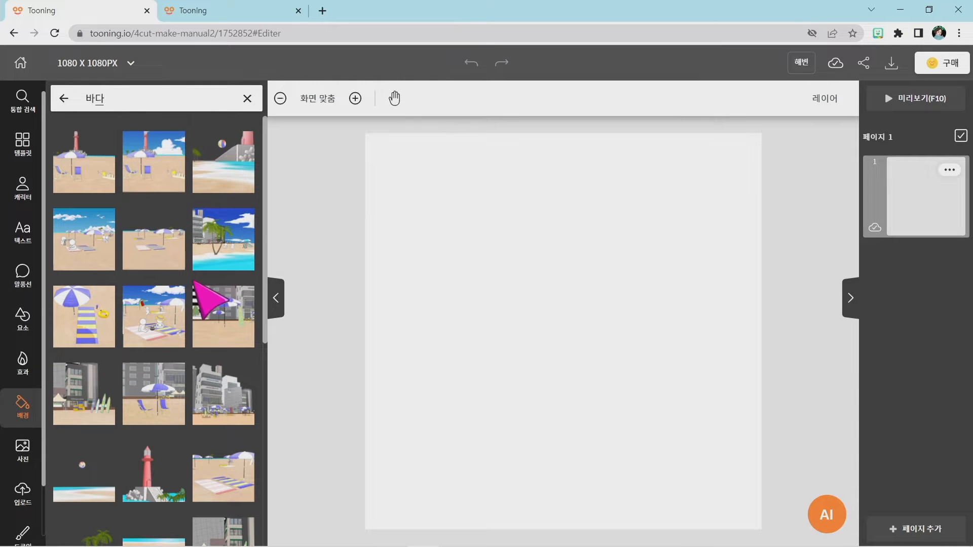
scroll(152, 304, "down", 3)
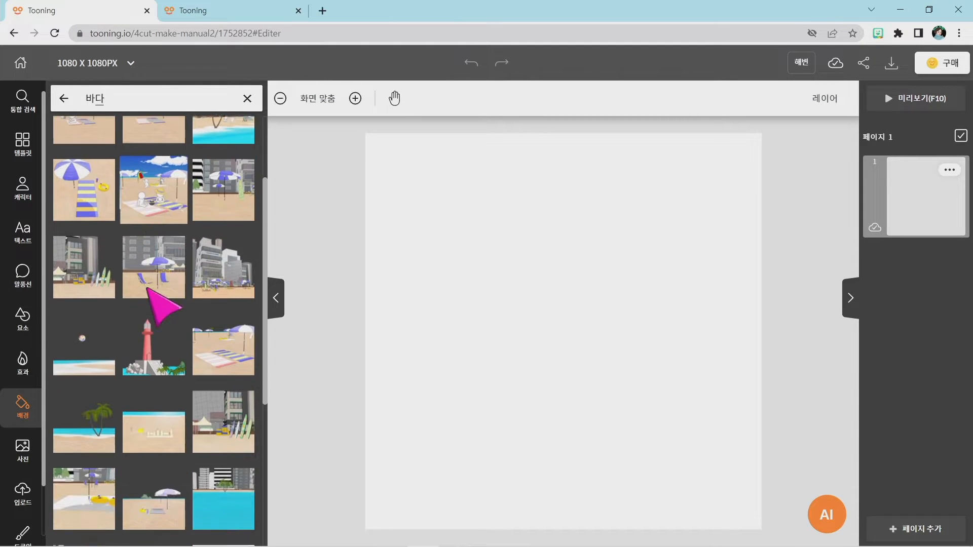
scroll(147, 294, "up", 3)
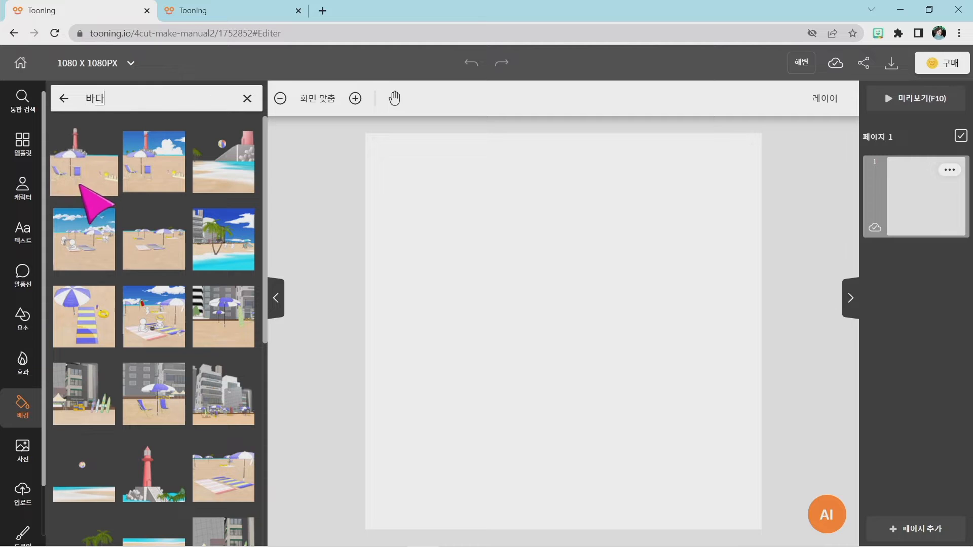
scroll(87, 229, "down", 5)
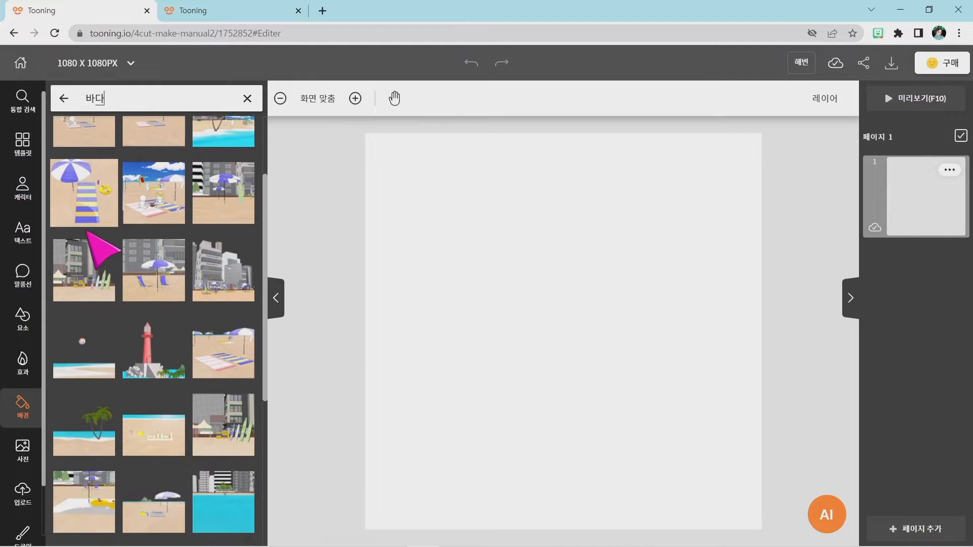
scroll(87, 231, "down", 1)
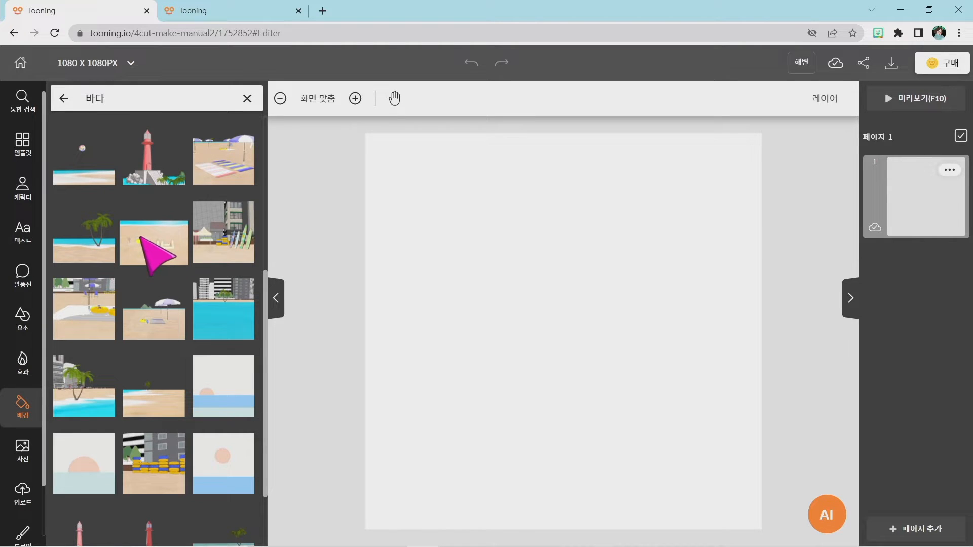
scroll(142, 236, "up", 5)
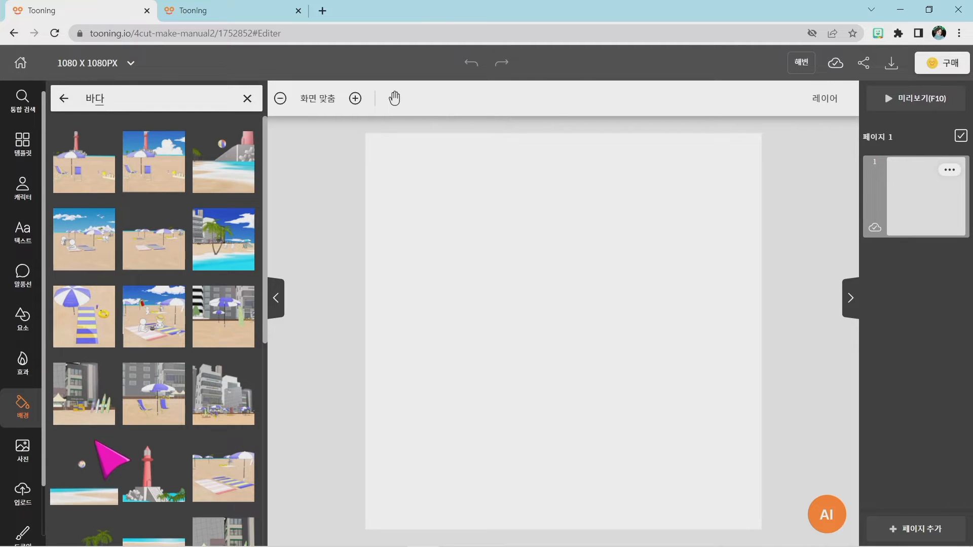
scroll(95, 440, "down", 3)
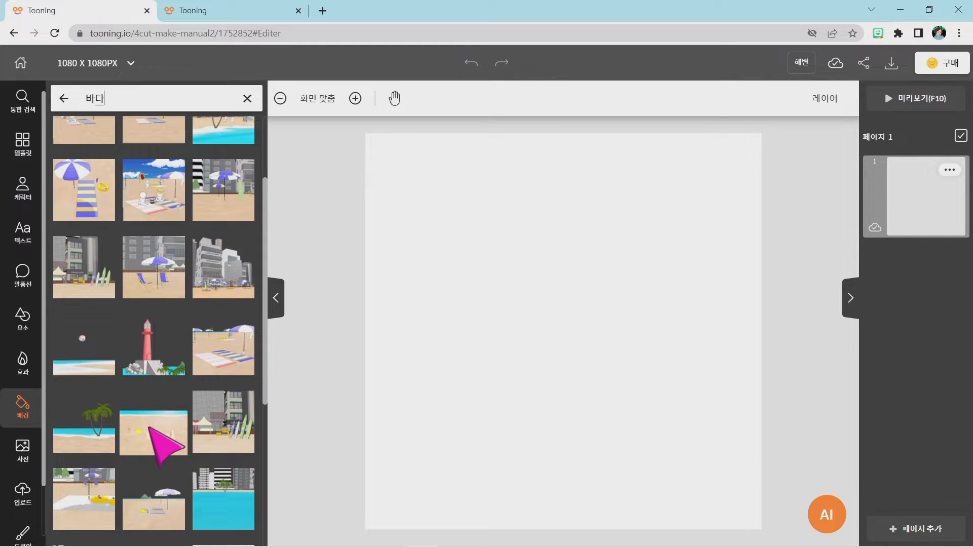
left_click(146, 426)
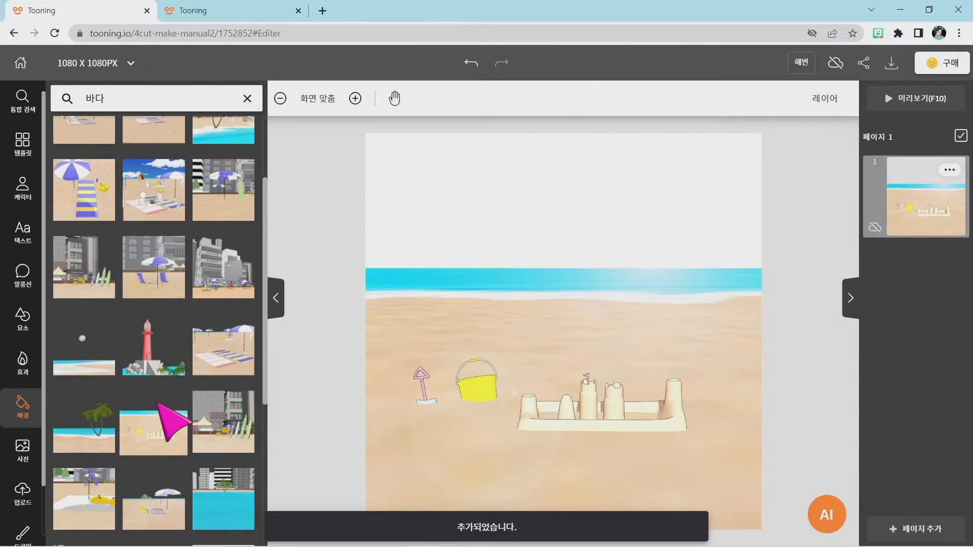
Check the finished beach comic in the other project, return to the new project and add a second page.
left_click(219, 8)
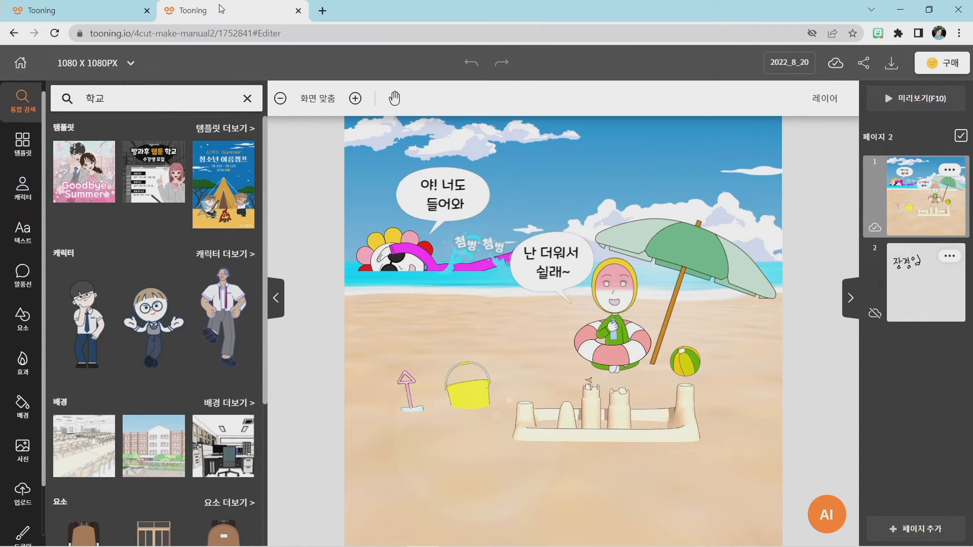
left_click(34, 8)
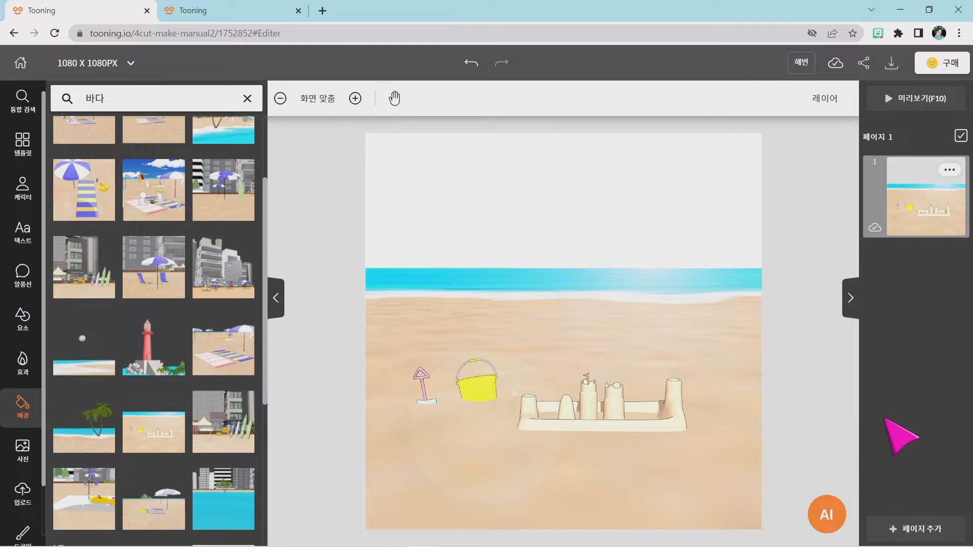
left_click(930, 531)
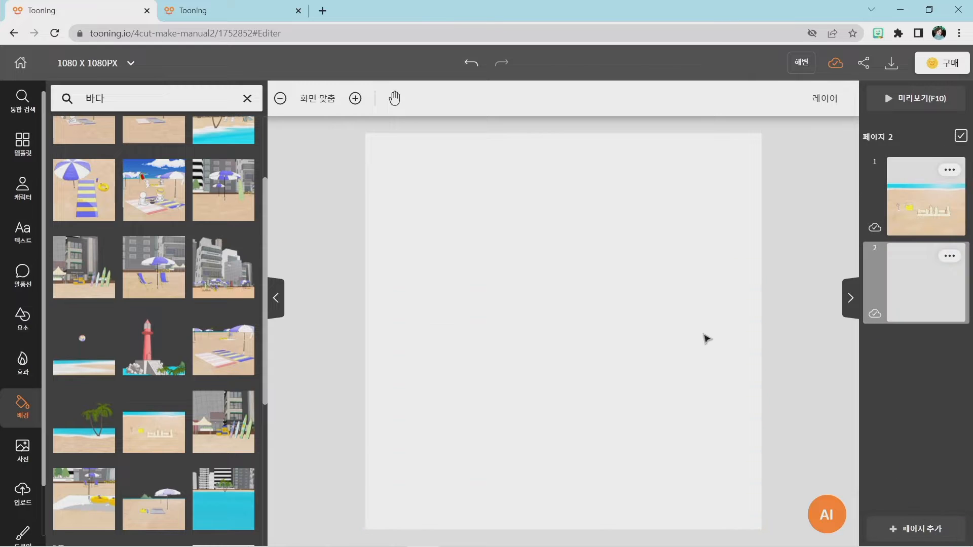
Clear the search term, search the backgrounds for "바다" again and add the same sandcastle beach to page 2.
left_click(247, 98)
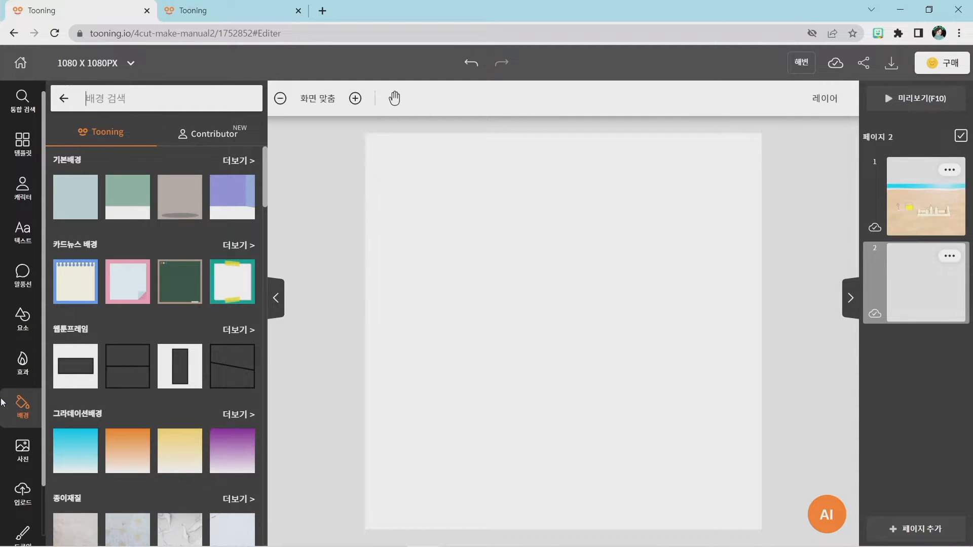
key("super+plus")
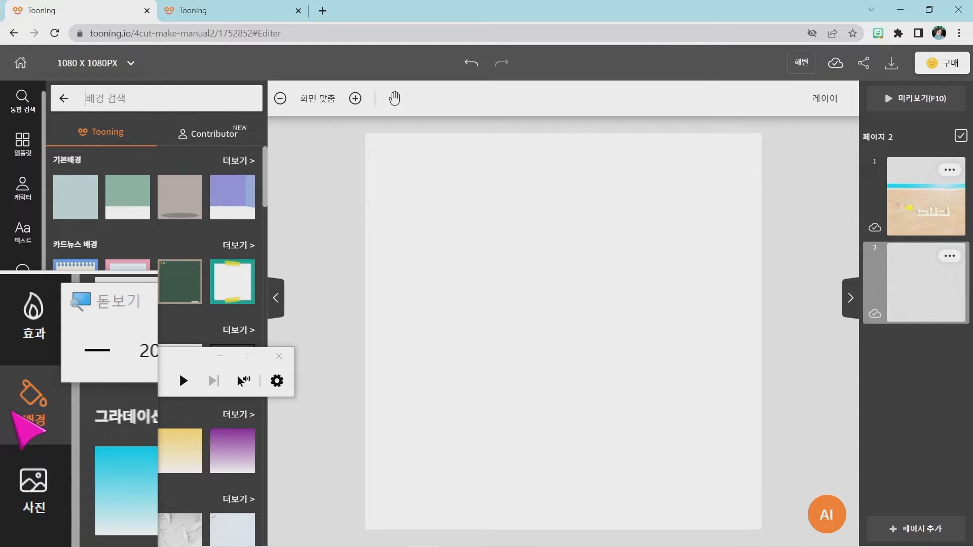
key("super+Escape")
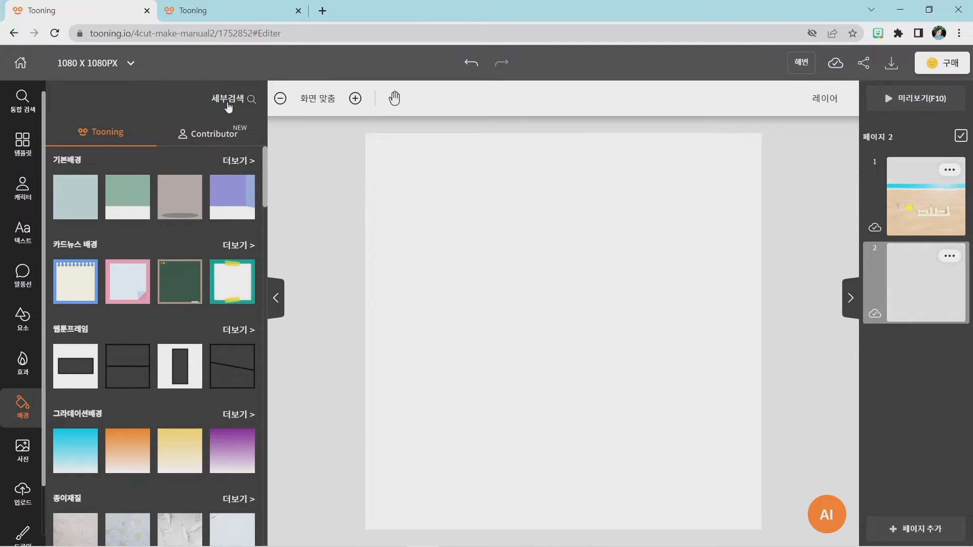
key("super+plus")
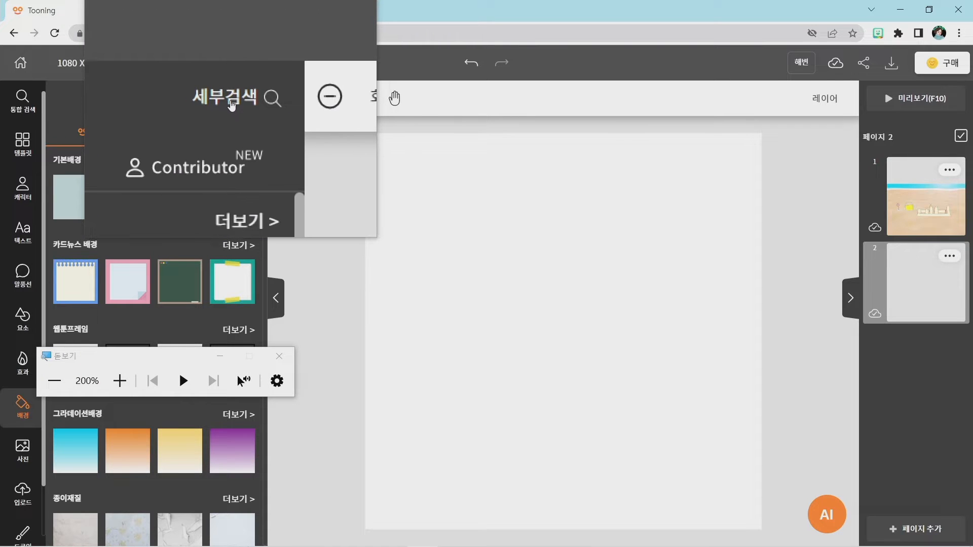
left_click(231, 104)
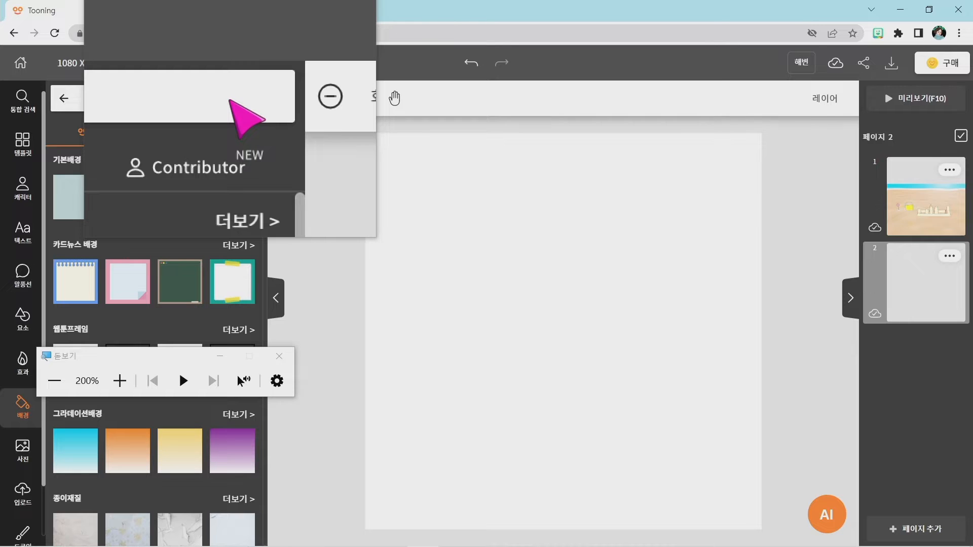
key("super+Escape")
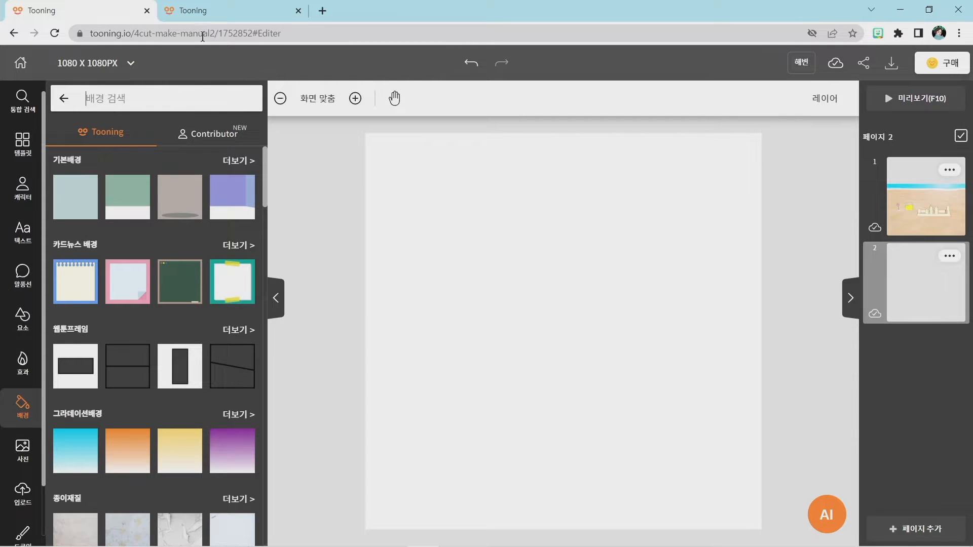
type("바다")
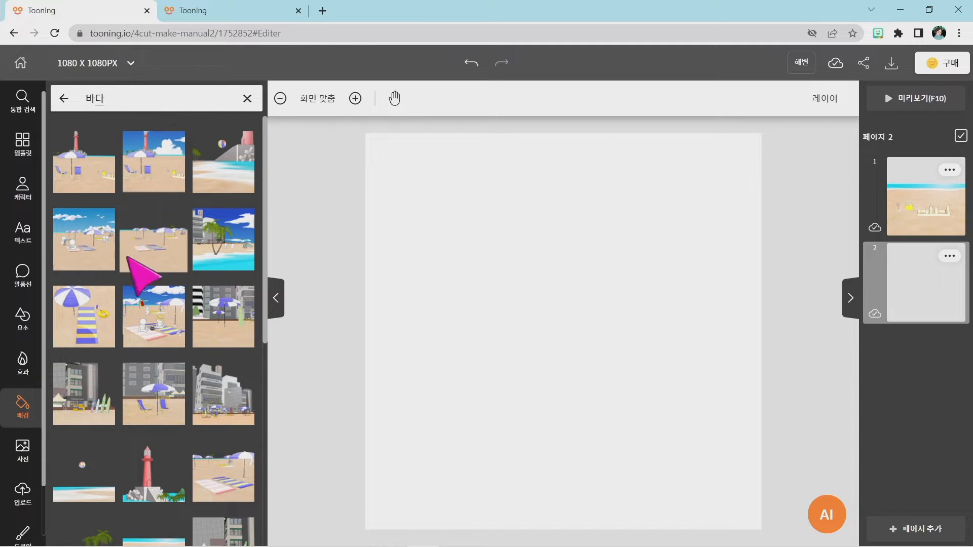
scroll(142, 299, "down", 2)
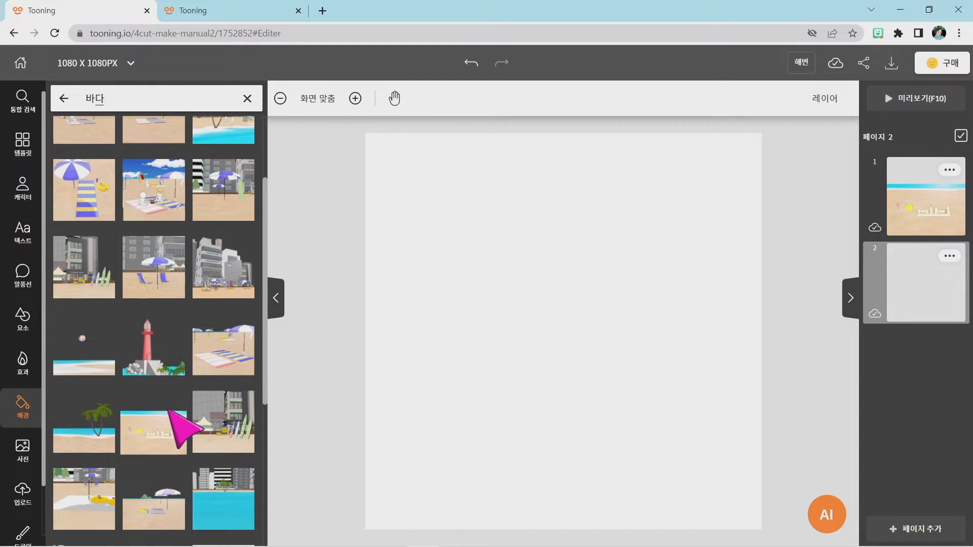
left_click(152, 430)
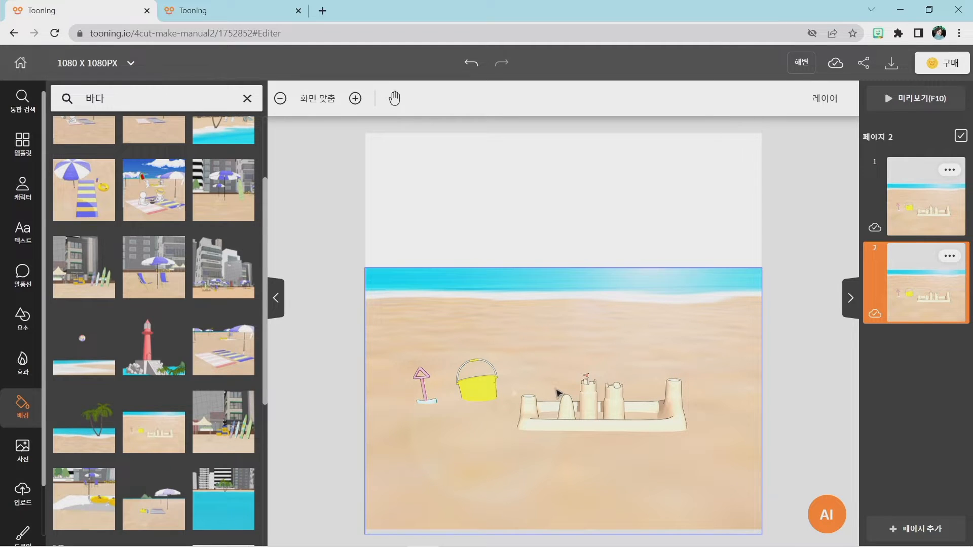
On page 1, search the backgrounds for "하늘" and add the blue gradient sky with several white cloud banks.
left_click(911, 195)
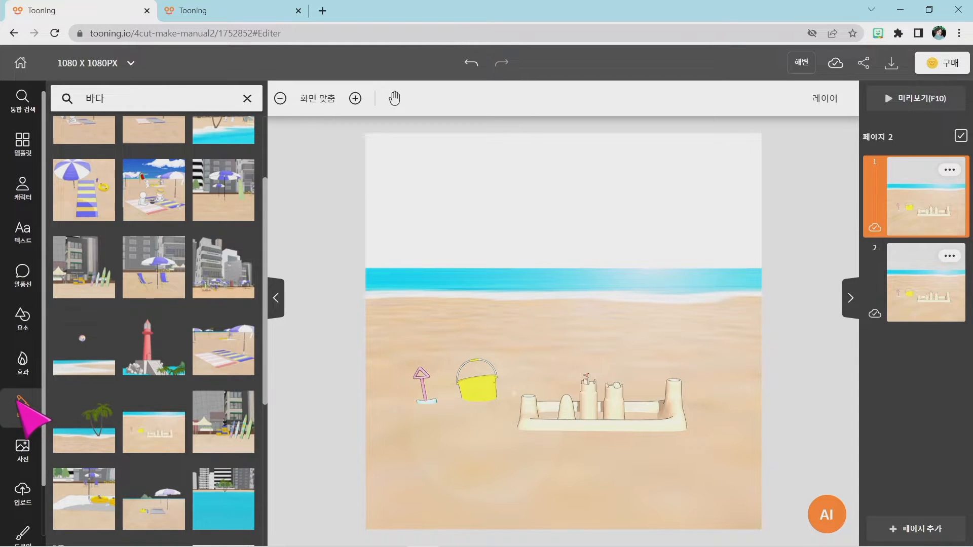
key("super+plus")
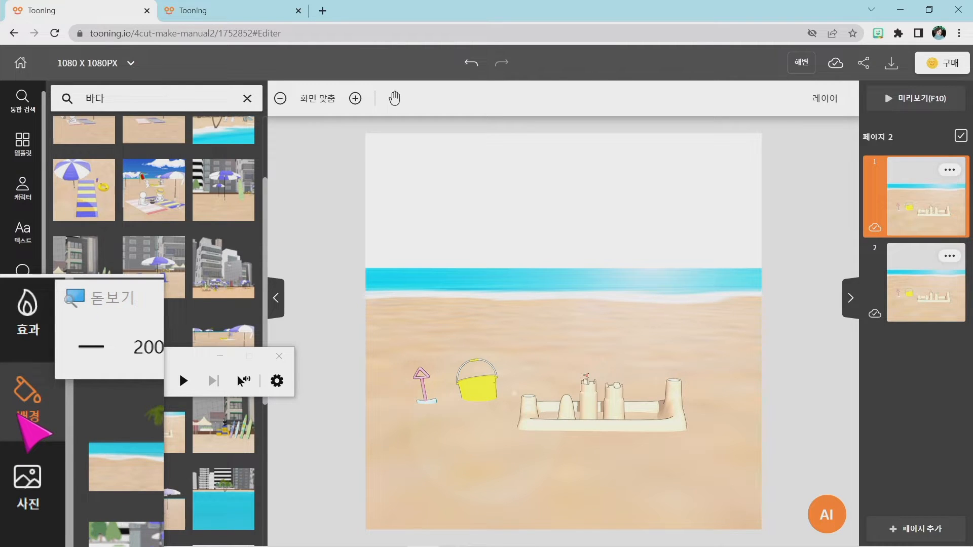
key("super+Escape")
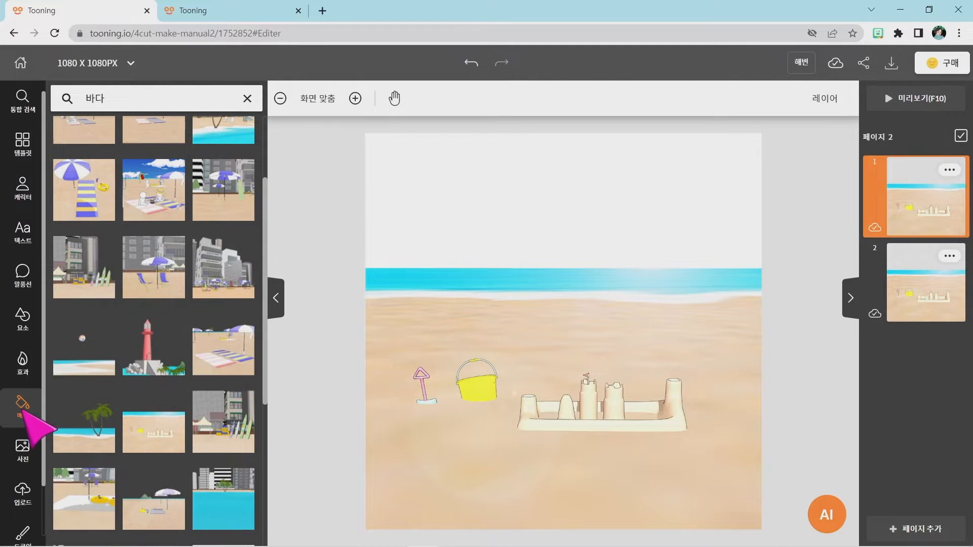
left_click(247, 98)
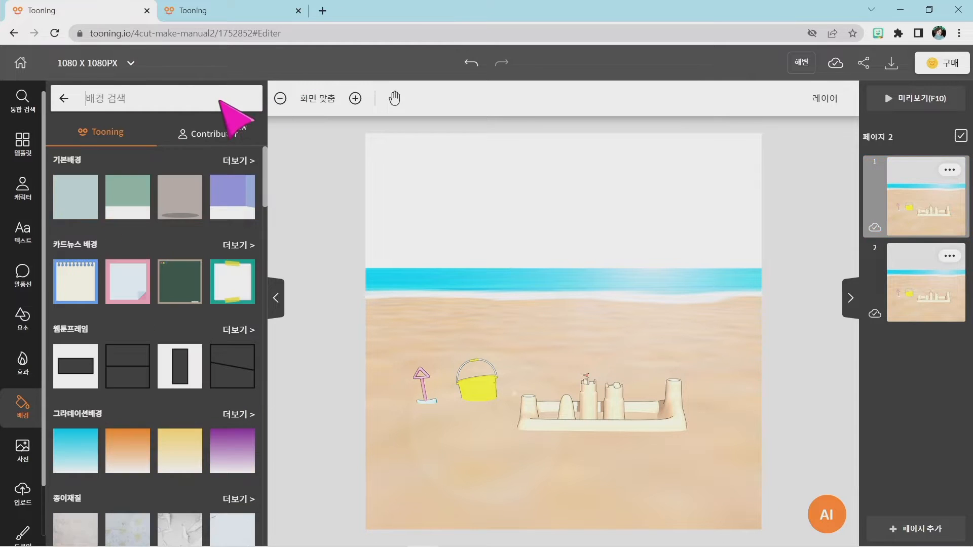
type("하늘")
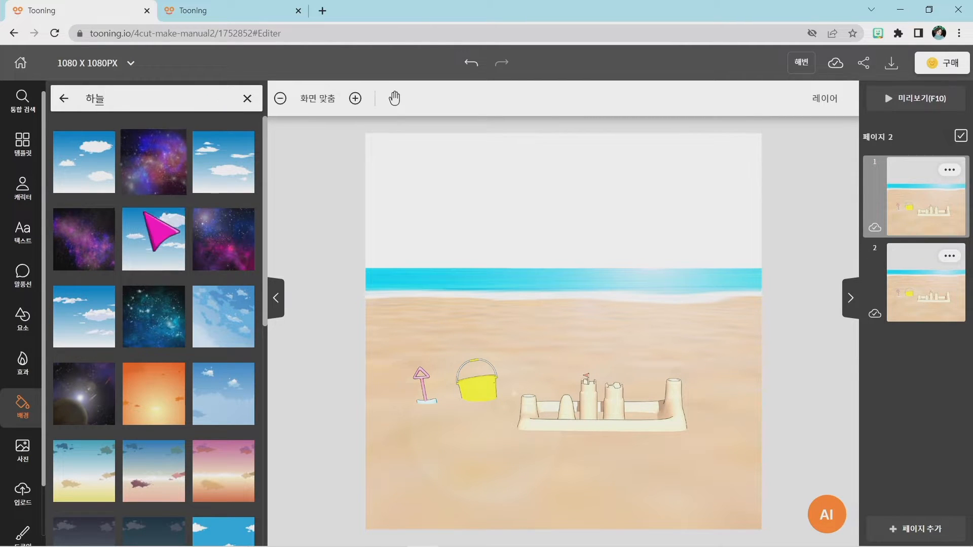
scroll(126, 224, "down", 1)
scroll(128, 238, "down", 5)
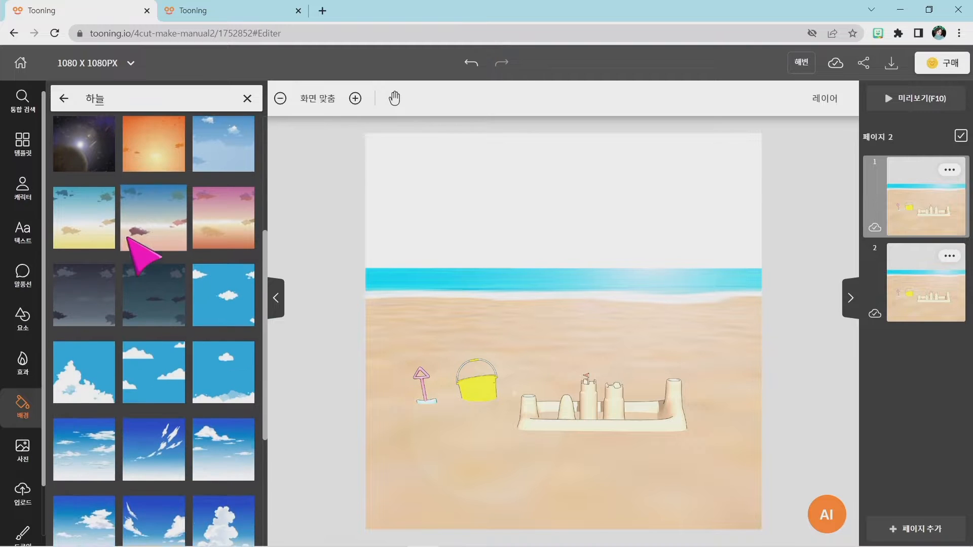
scroll(132, 243, "up", 6)
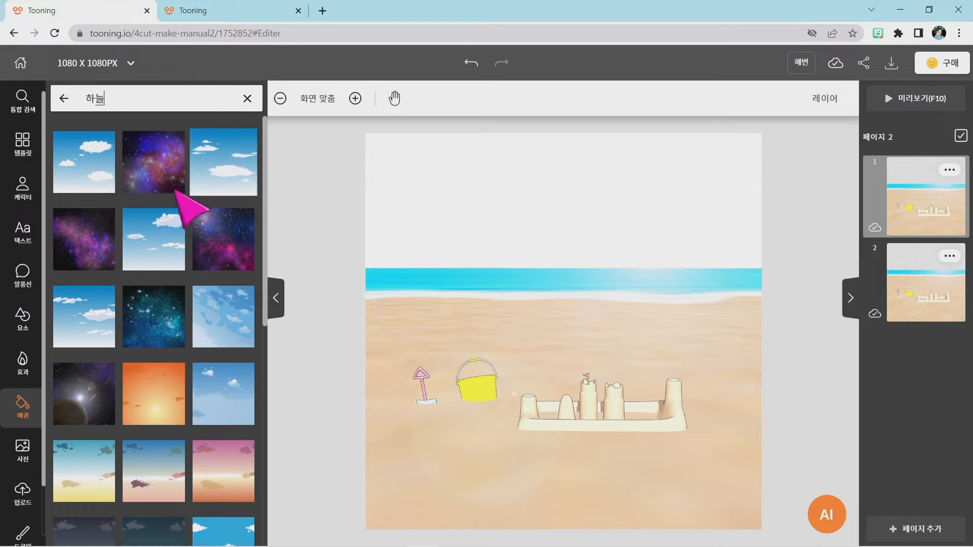
left_click(70, 322)
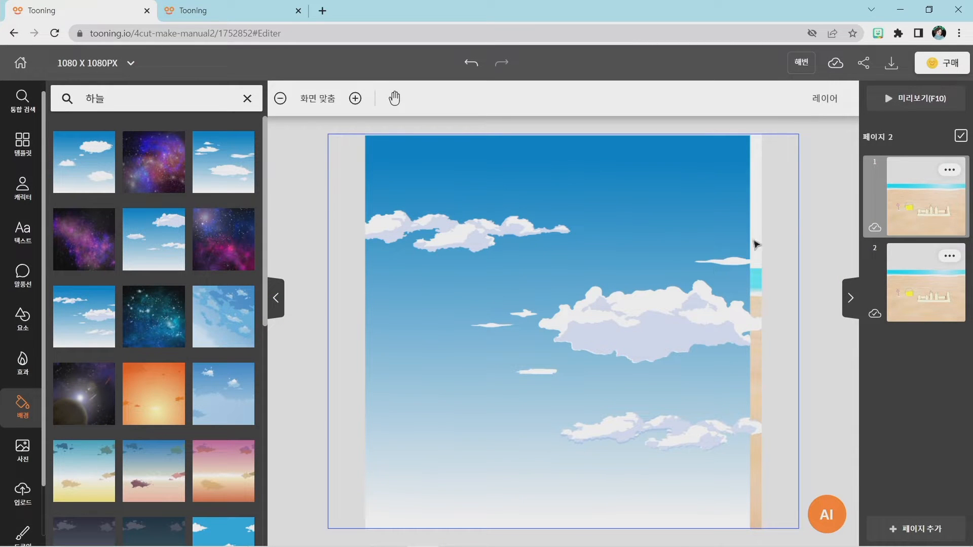
Enlarge the sky background to cover the full page width and move its 하늘 layer below the 바닷가 layer.
left_click(532, 261)
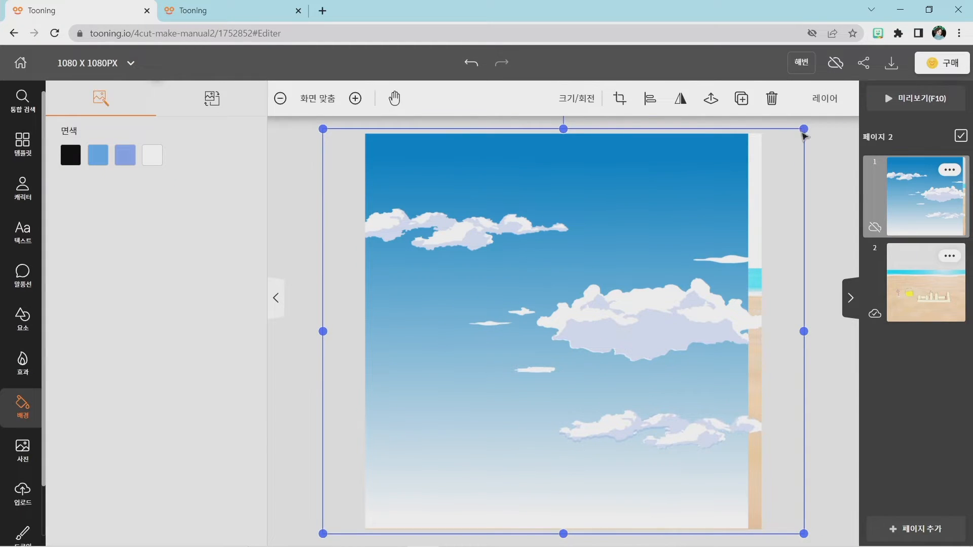
left_click_drag(802, 129, 840, 122)
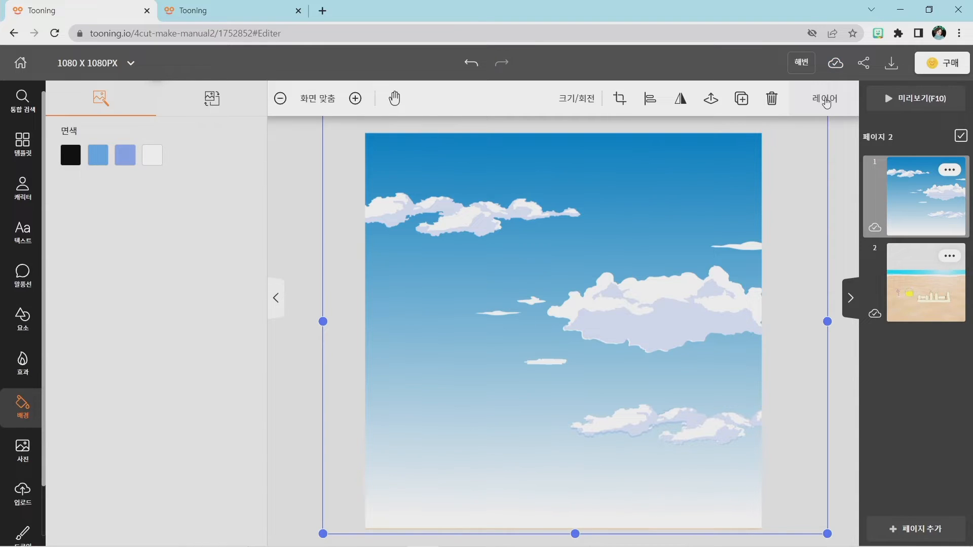
key("super+plus")
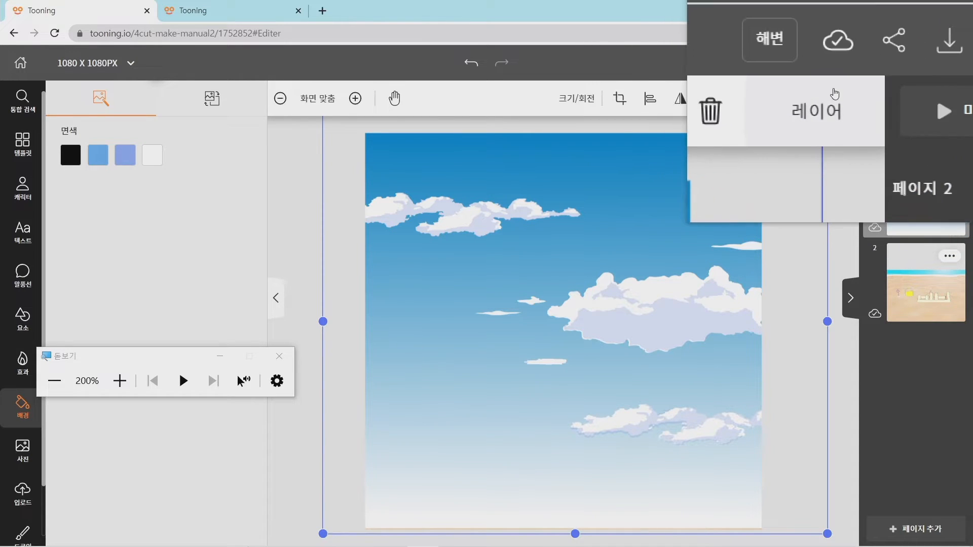
key("super+Escape")
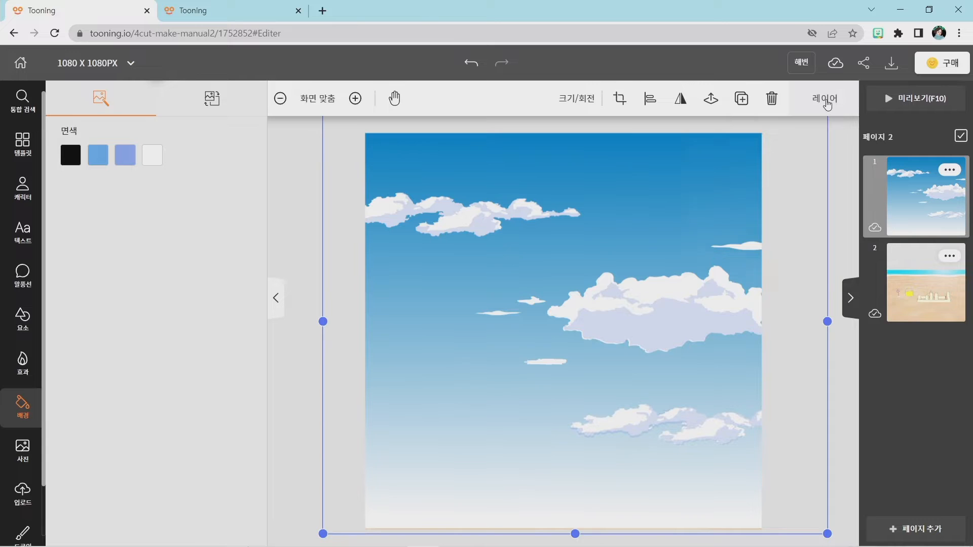
left_click(826, 101)
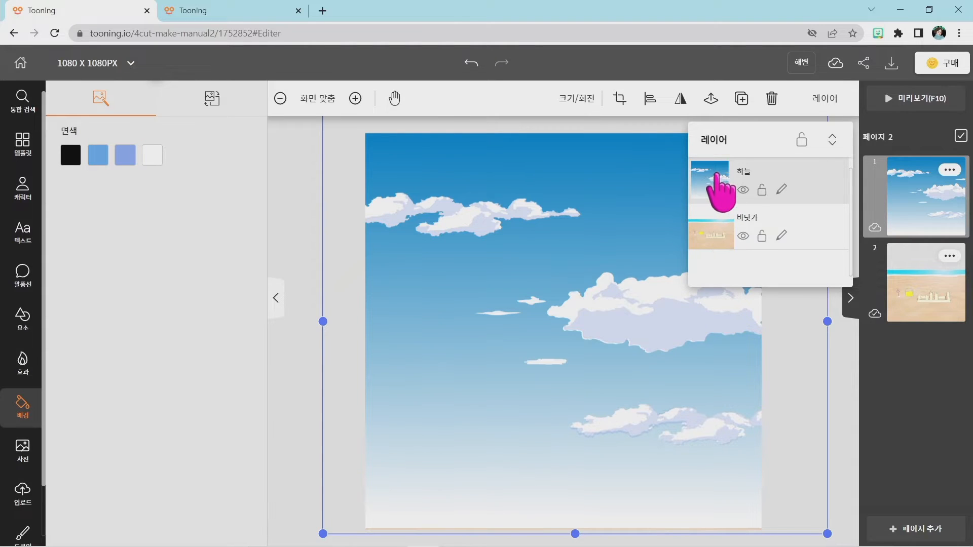
left_click_drag(715, 174, 715, 226)
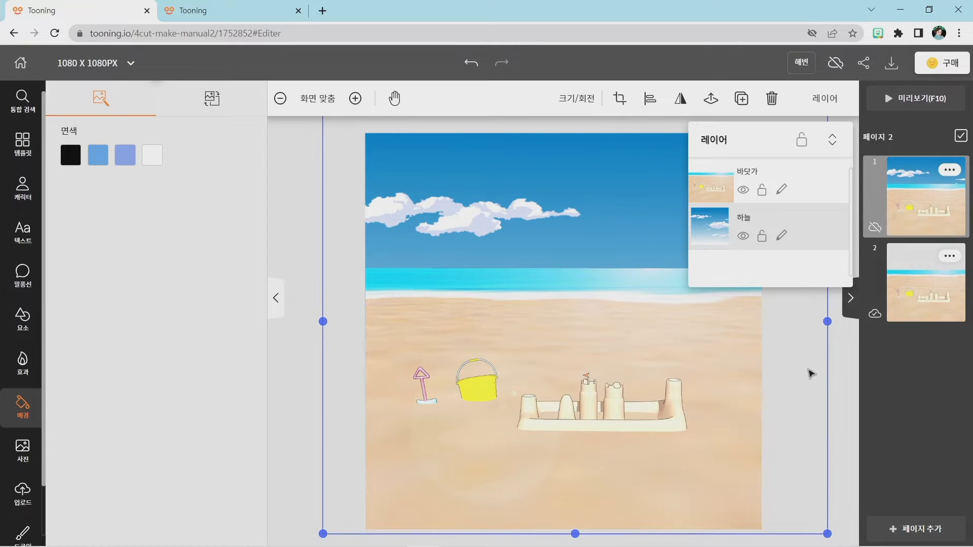
left_click(844, 391)
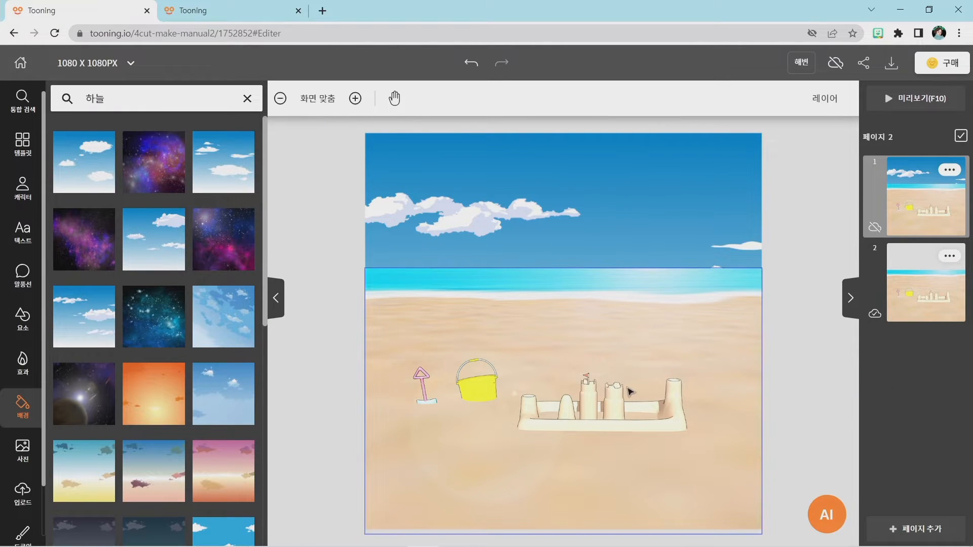
Move page 1's sky background up so its large cloud bank sits on the horizon, comparing it with the finished comic in the other project.
left_click(596, 231)
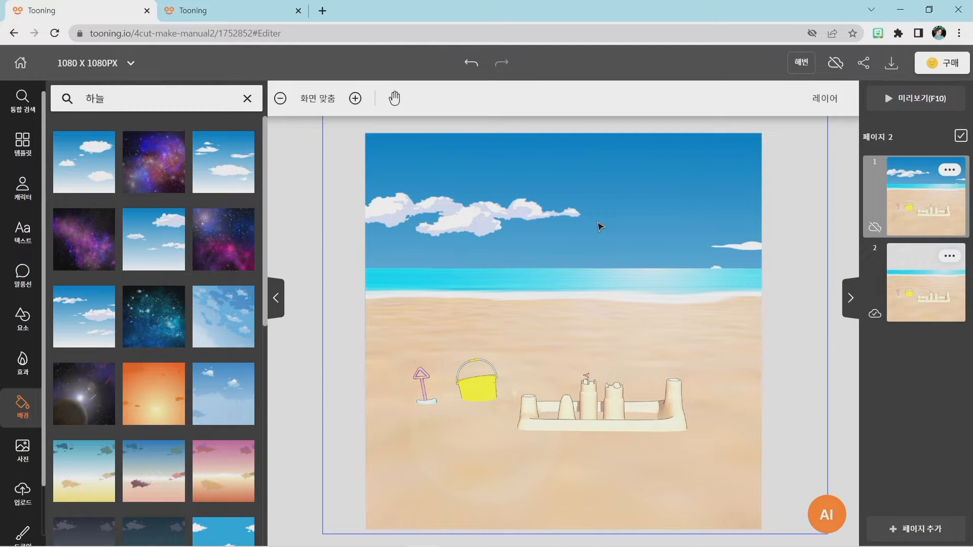
left_click_drag(600, 227, 599, 189)
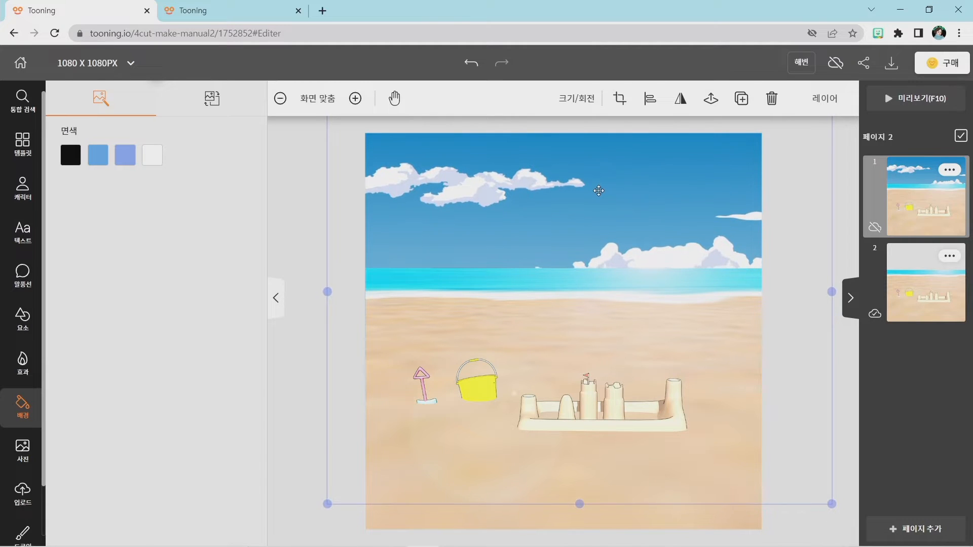
left_click_drag(586, 227, 581, 190)
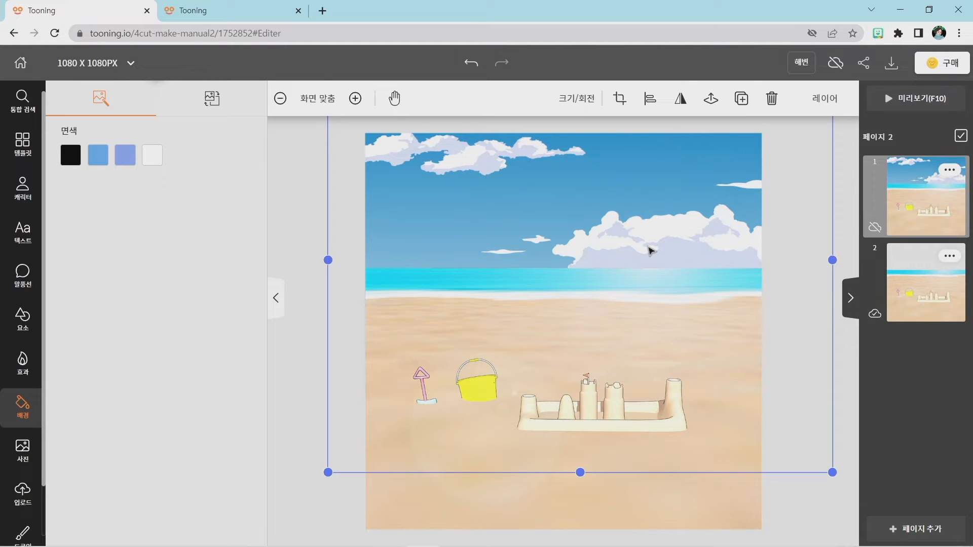
left_click(231, 13)
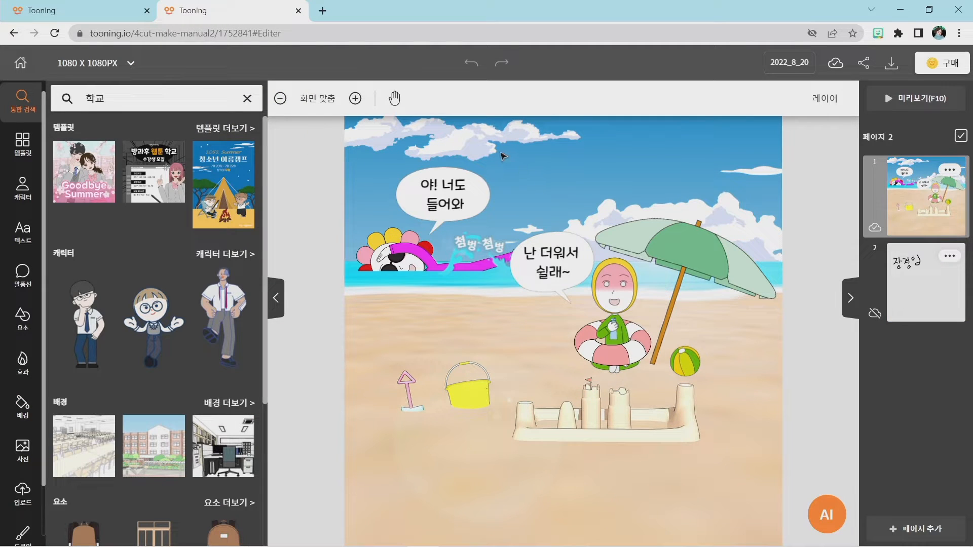
left_click(59, 7)
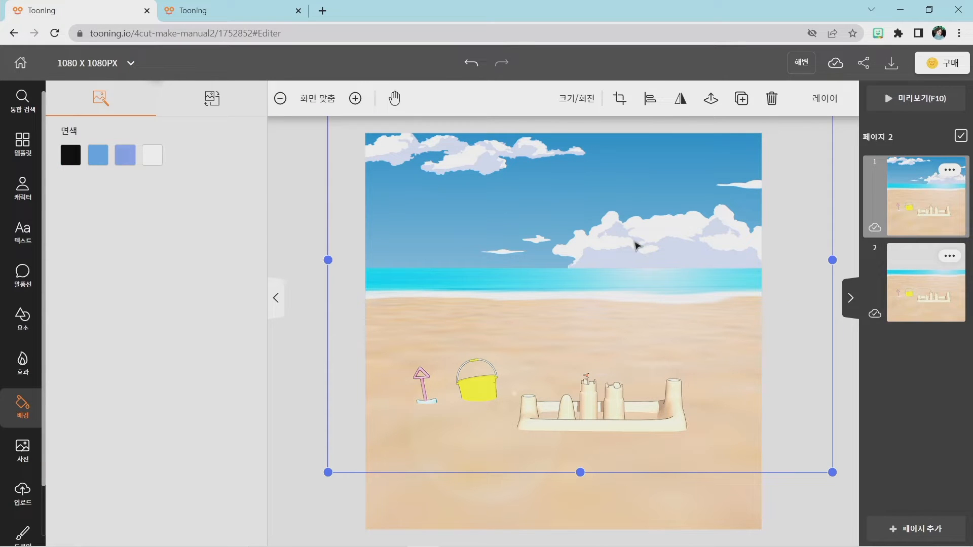
mouse_move(598, 235)
left_mouse_down()
mouse_move(587, 213)
mouse_move(591, 228)
left_mouse_up()
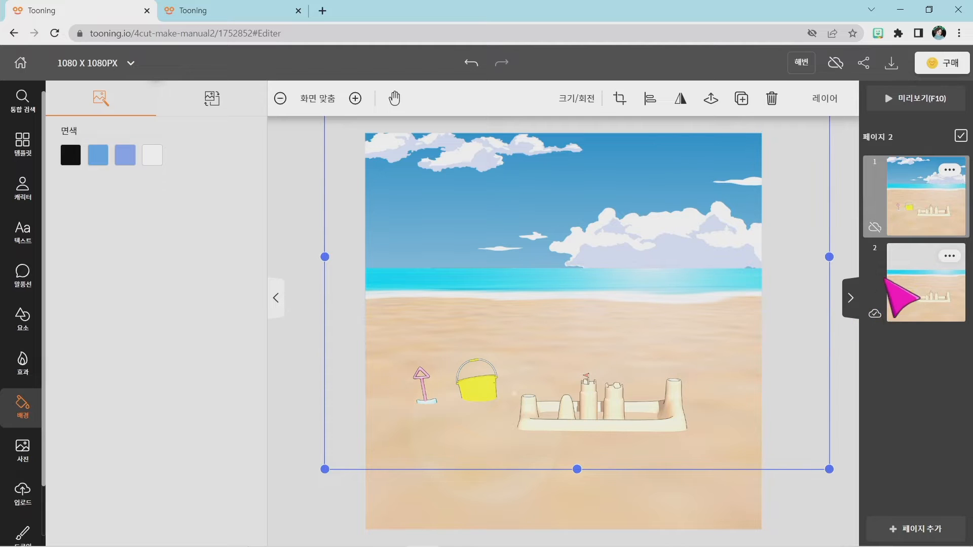
On page 2, search the backgrounds for "하늘", add the same blue sky with white cloud banks and enlarge it to cover the page width.
left_click(909, 280)
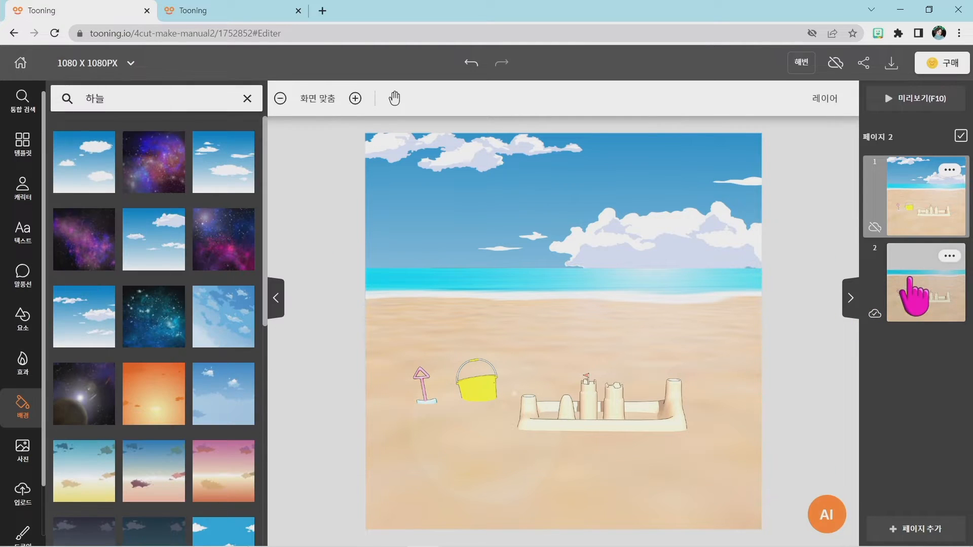
left_click(480, 303)
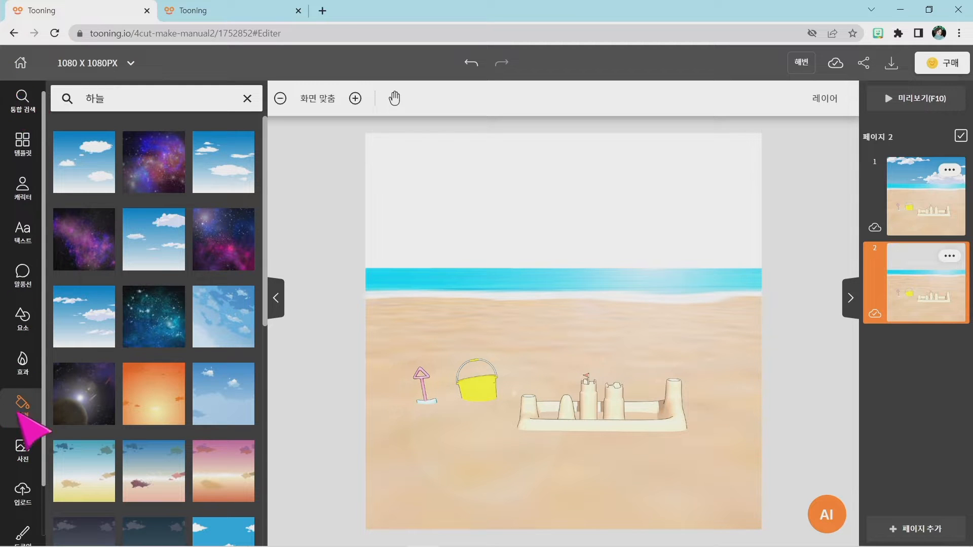
left_click(248, 99)
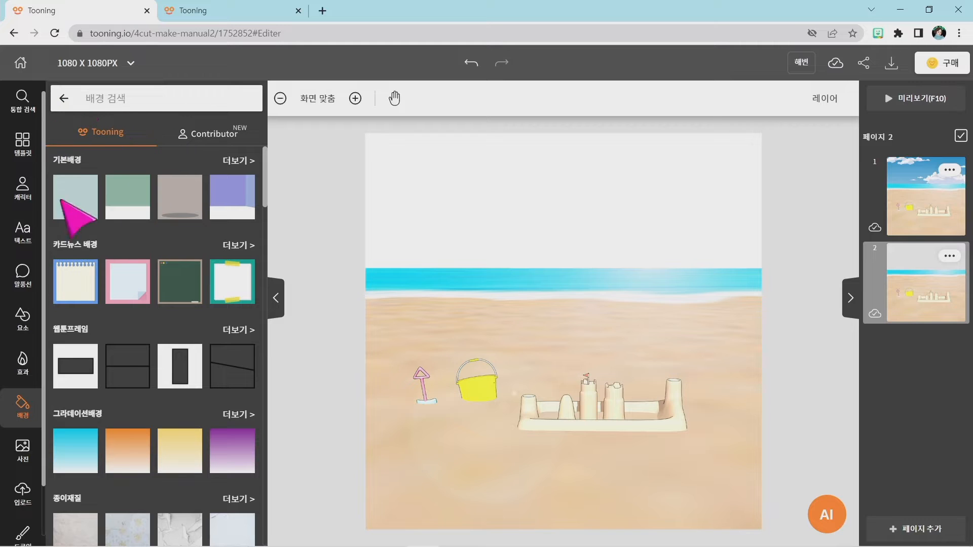
left_click(23, 369)
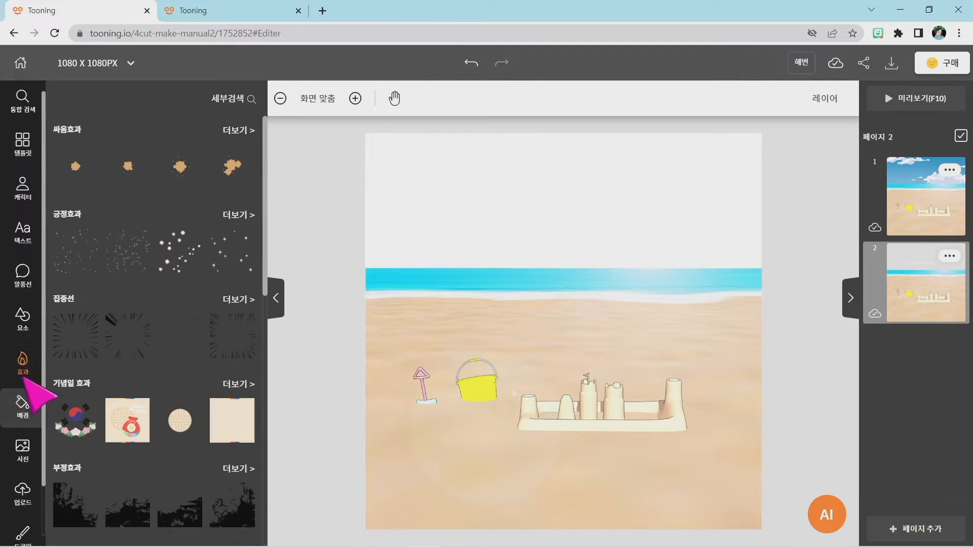
left_click(22, 403)
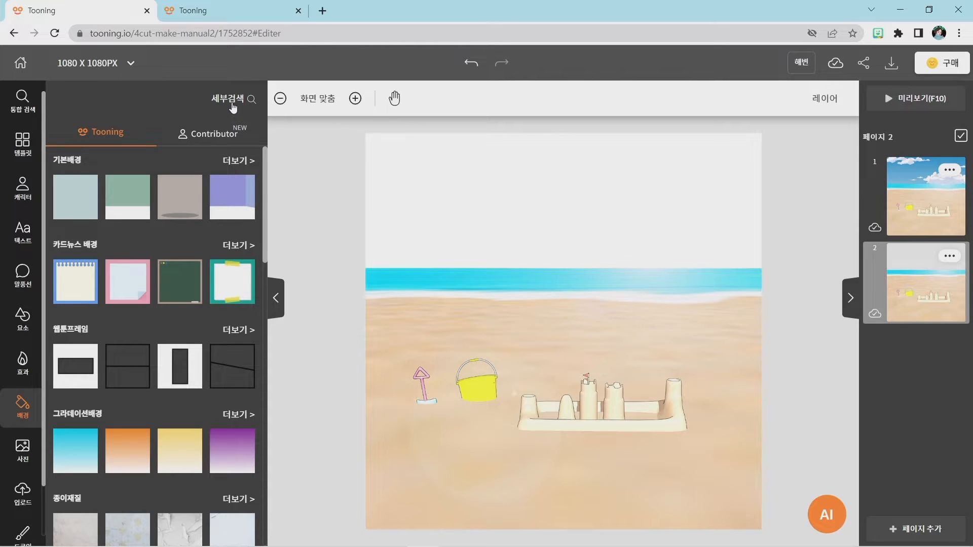
key("super+plus")
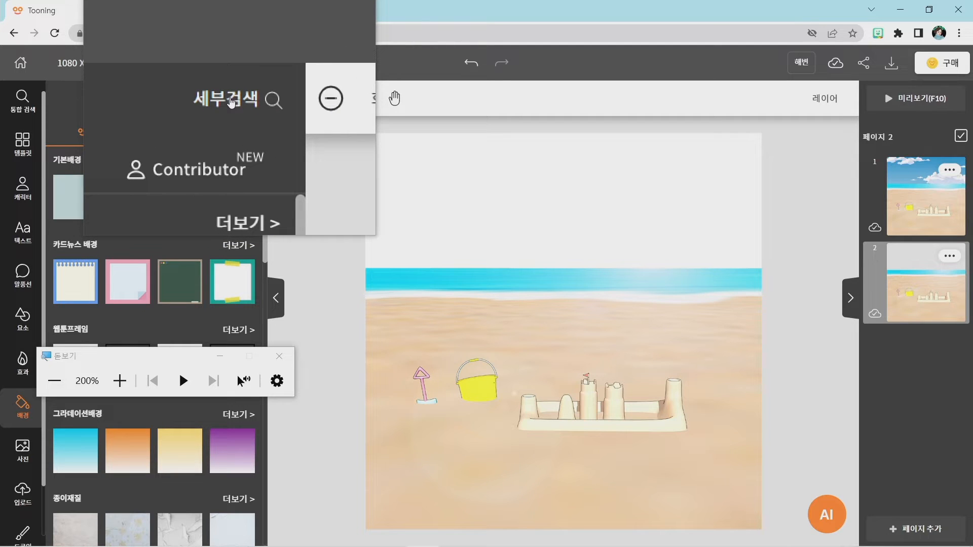
key("super+Escape")
left_click(228, 98)
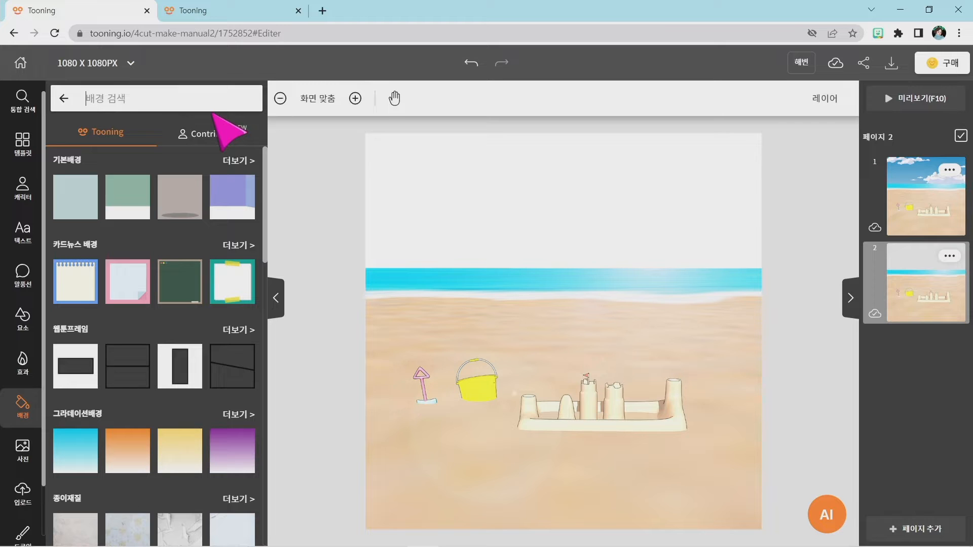
type("하늘")
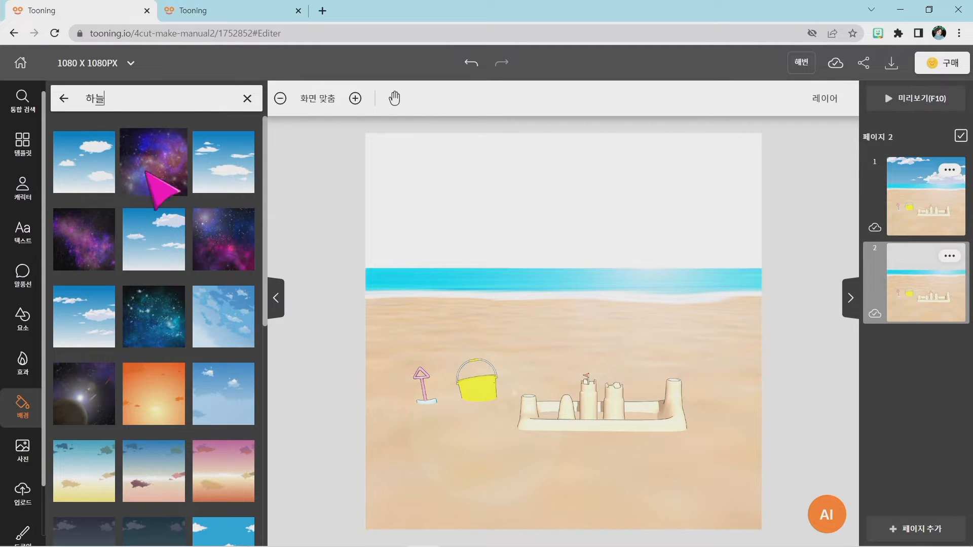
left_click(71, 320)
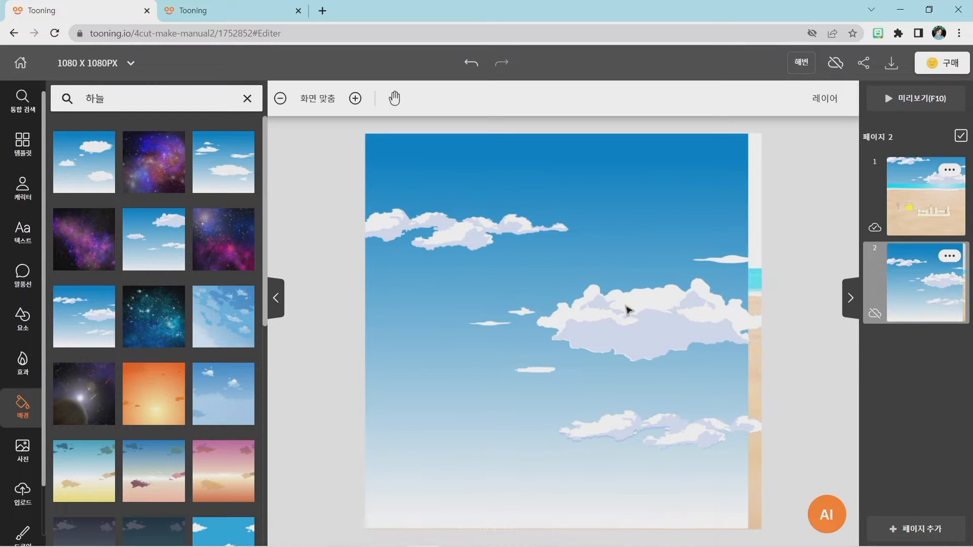
left_click(688, 217)
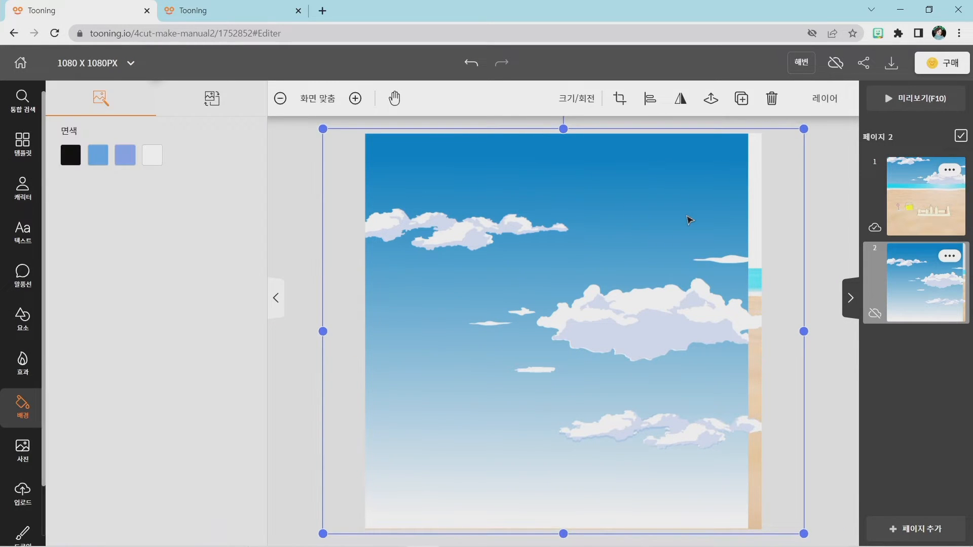
left_click_drag(804, 128, 844, 122)
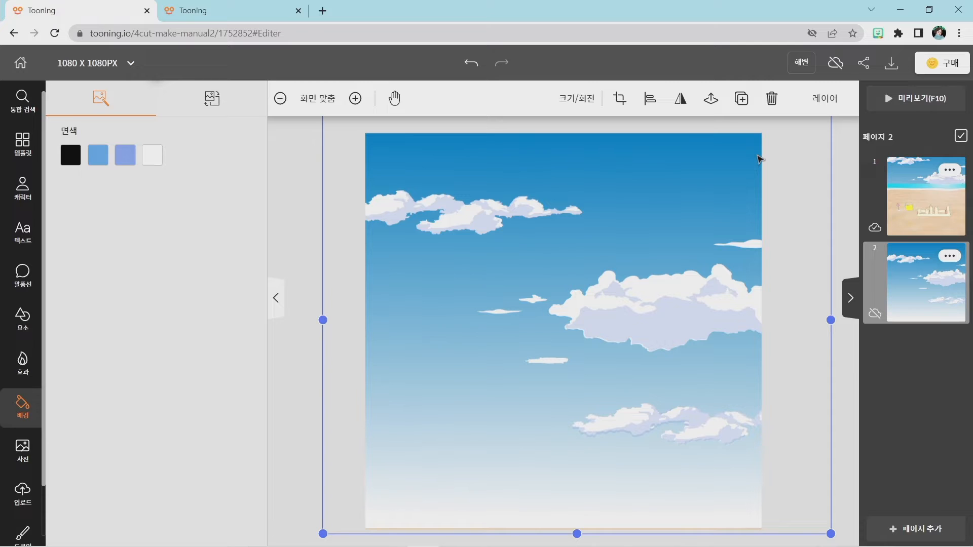
Move page 2's 하늘 layer below the 바닷가 layer and shift the sky up until the large cloud bank rests on the horizon.
key("super+plus")
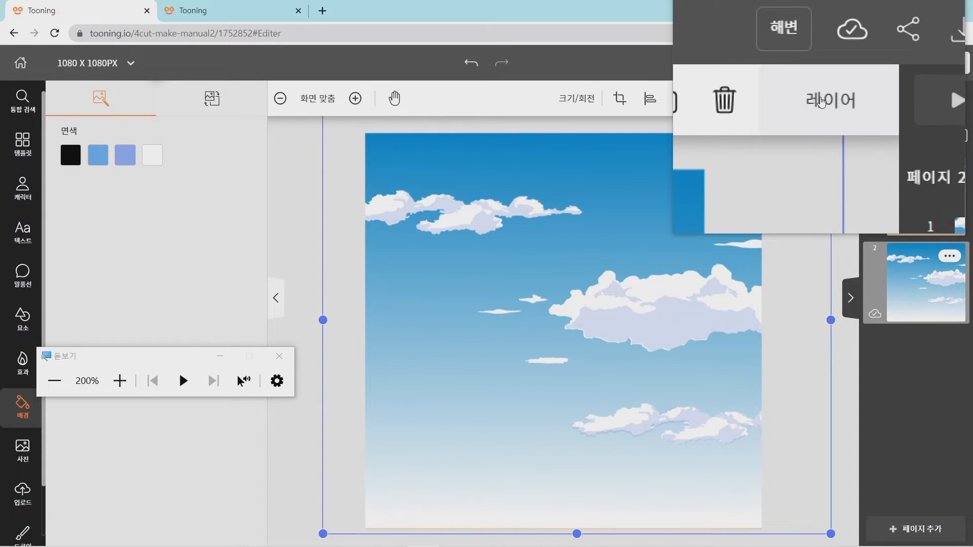
key("super+Escape")
left_click(823, 104)
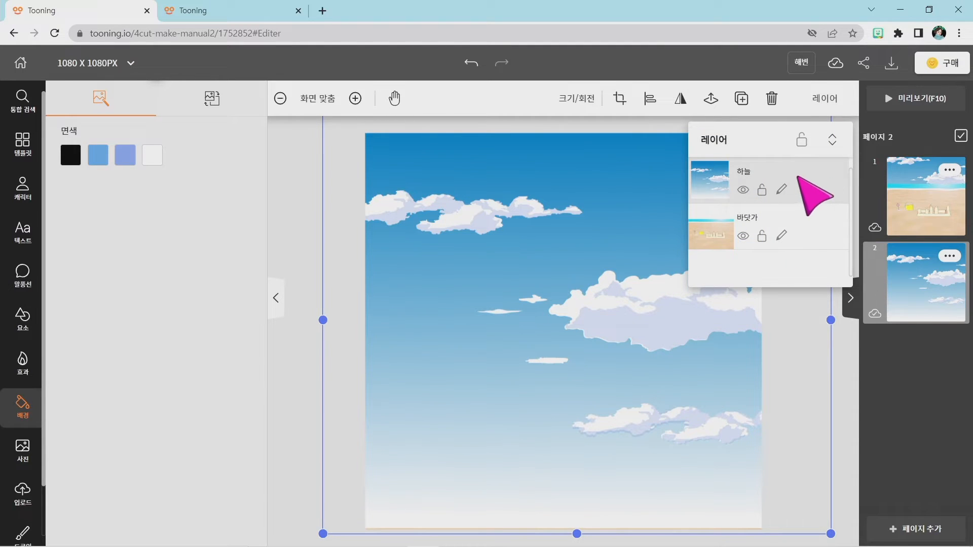
left_click_drag(790, 180, 804, 223)
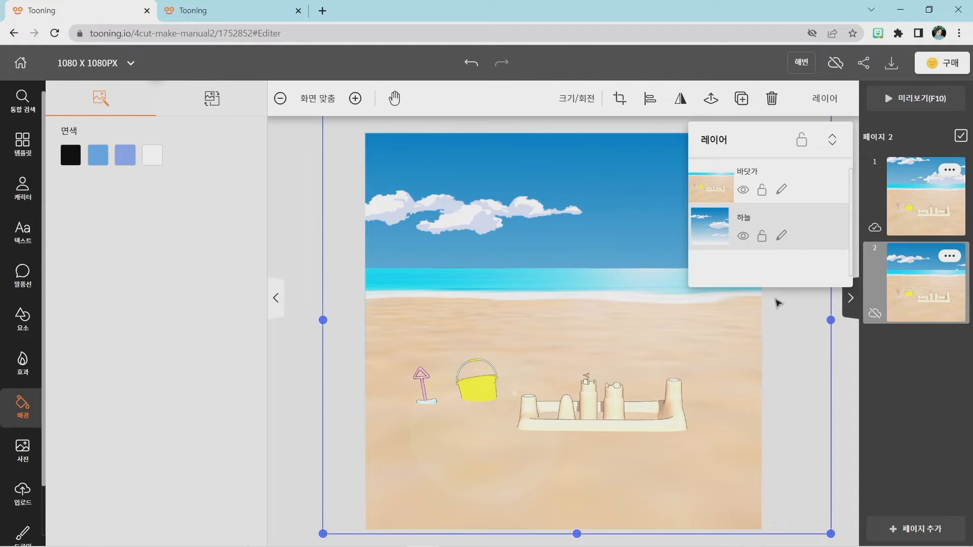
left_click(292, 387)
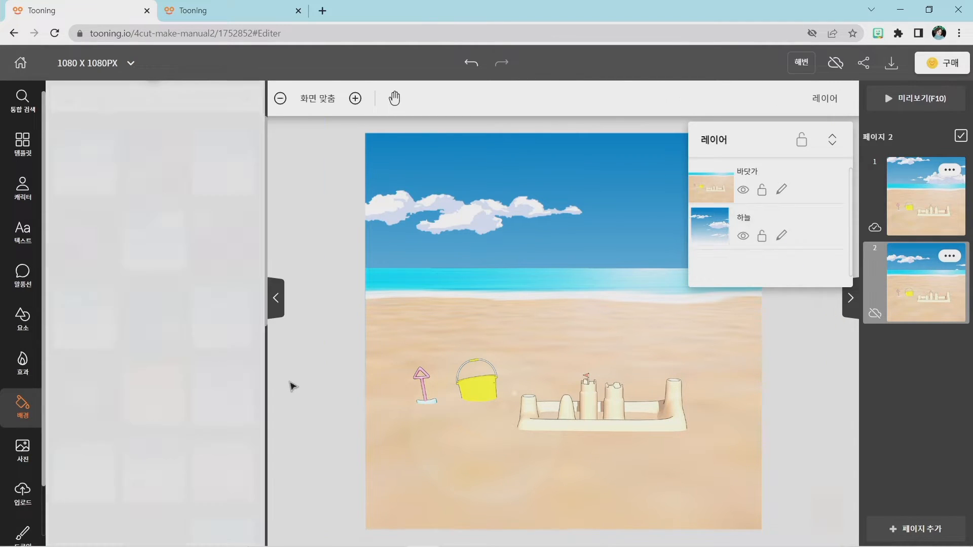
left_click_drag(613, 208, 604, 147)
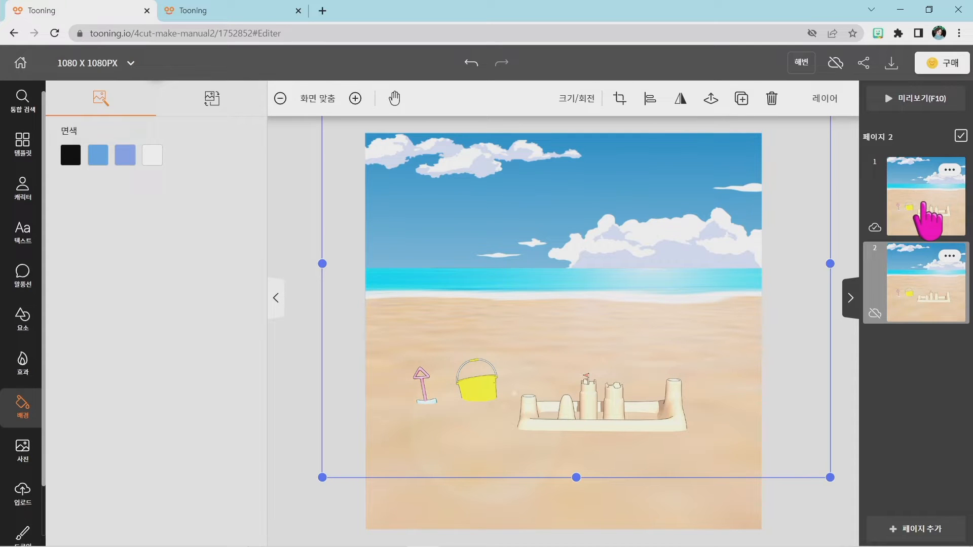
Return to page 1 and move the sandcastle beach background slightly down to reveal more of the sky.
left_click(923, 208)
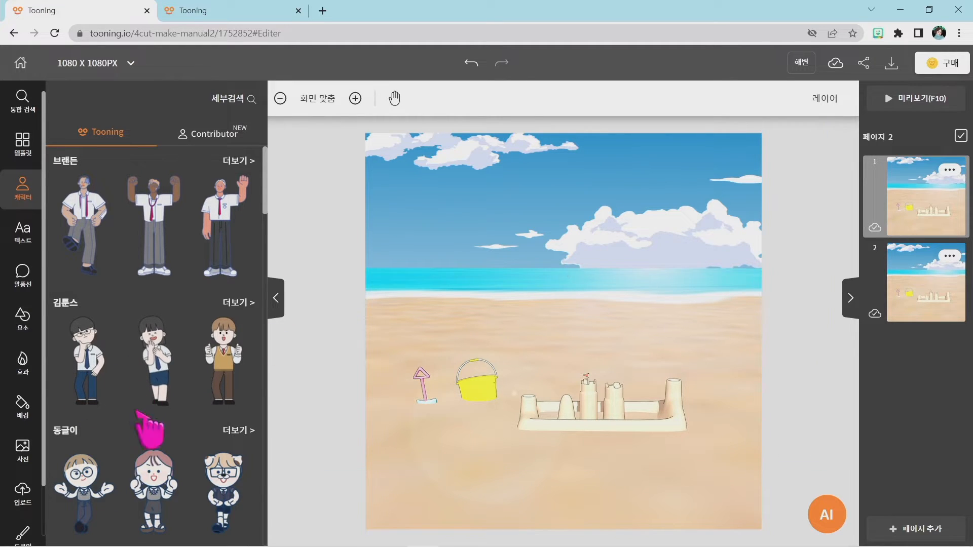
left_click(453, 332)
left_click(504, 219)
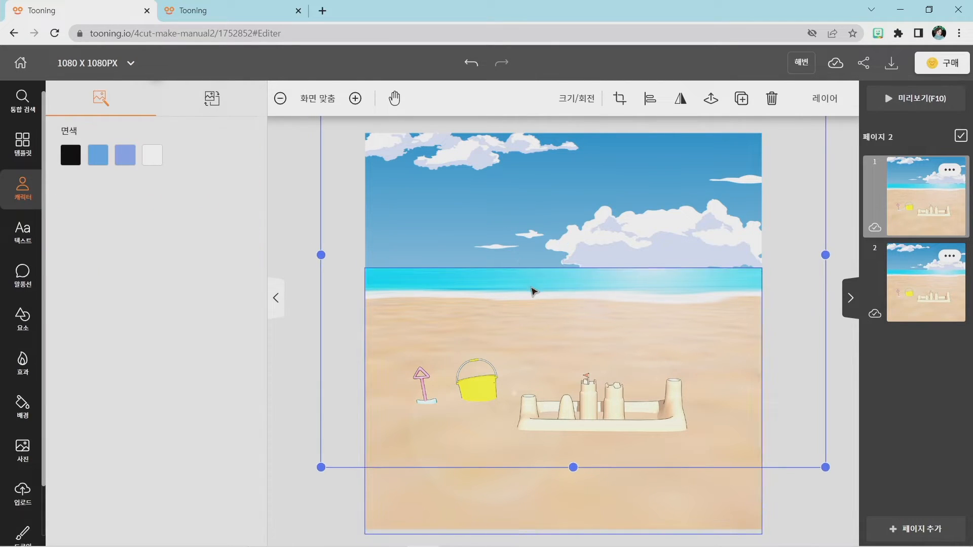
left_click(530, 322)
left_click_drag(527, 321, 567, 329)
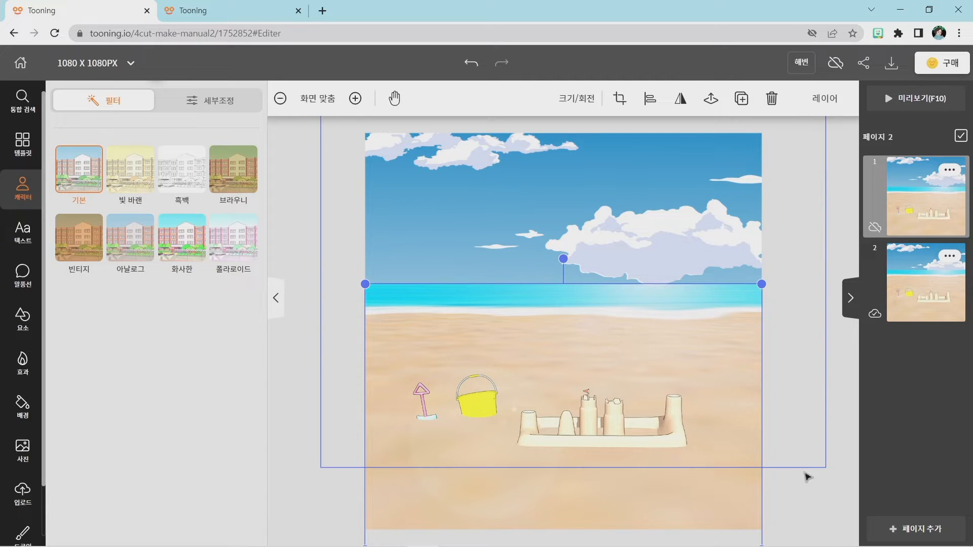
Select page 1's beach and sky backgrounds in turn to examine how far each extends, and leave both deselected.
left_click(812, 502)
left_click(662, 469)
left_click(640, 226)
left_click(640, 502)
left_click(629, 189)
left_click(542, 504)
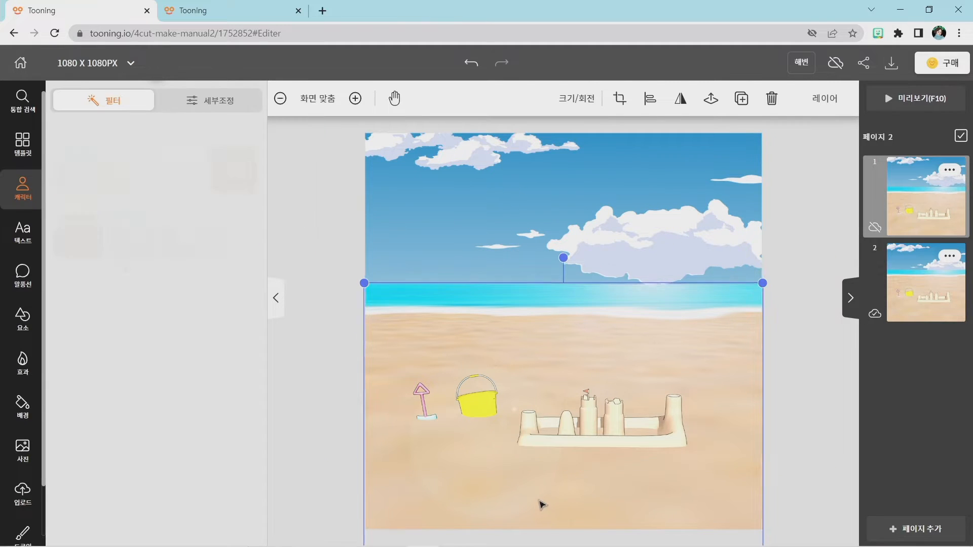
left_click(787, 424)
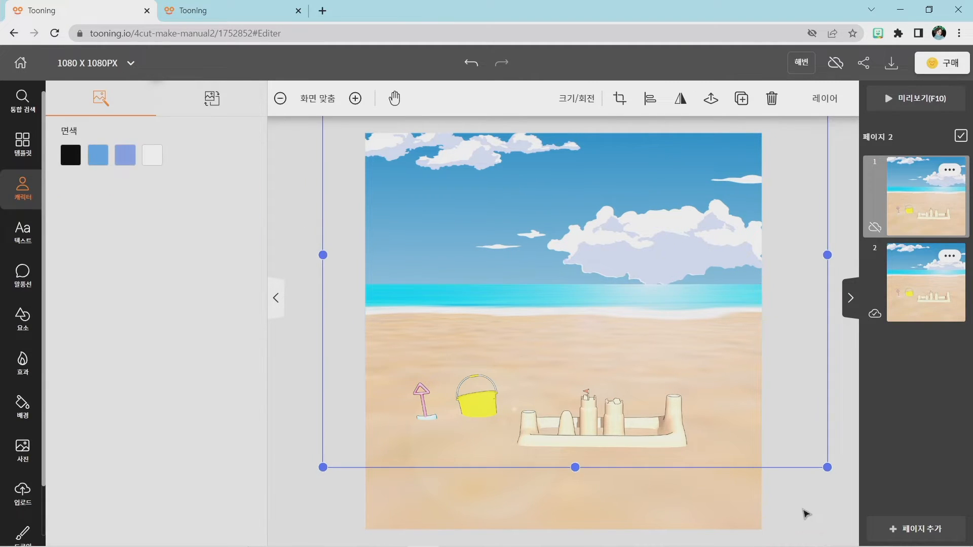
left_click(805, 515)
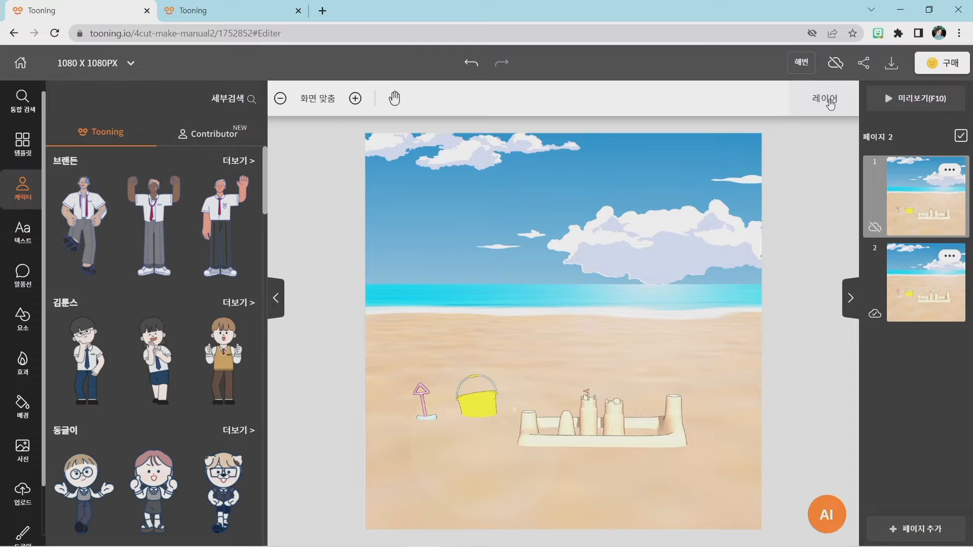
Open page 1's layer list, hide the 바닷가 layer to view the full sky, and show it again.
key("super+plus")
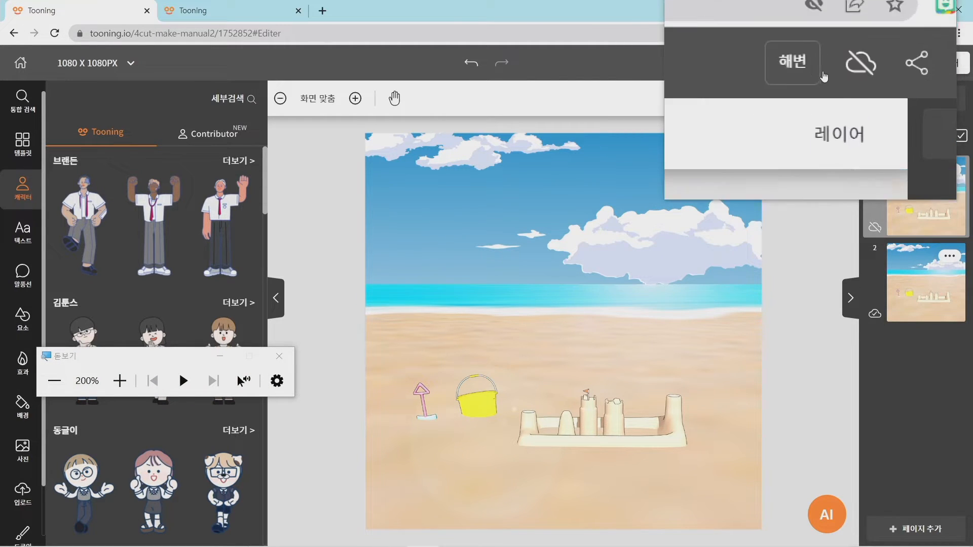
left_click(824, 108)
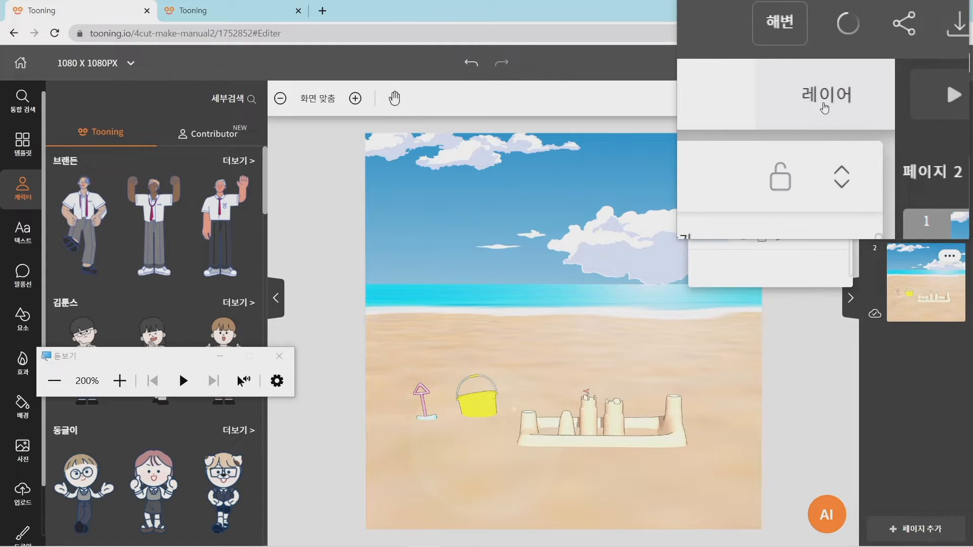
key("super+Escape")
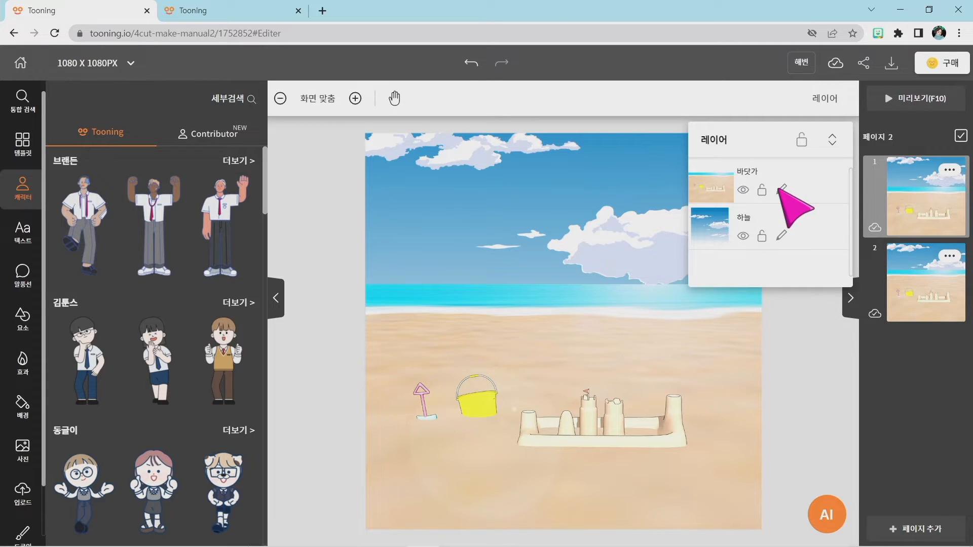
left_click(743, 190)
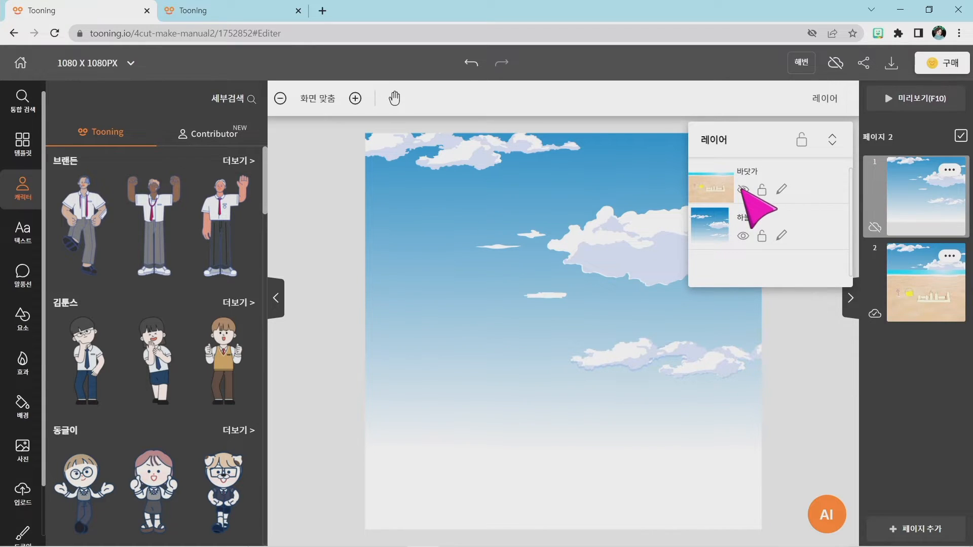
left_click(743, 190)
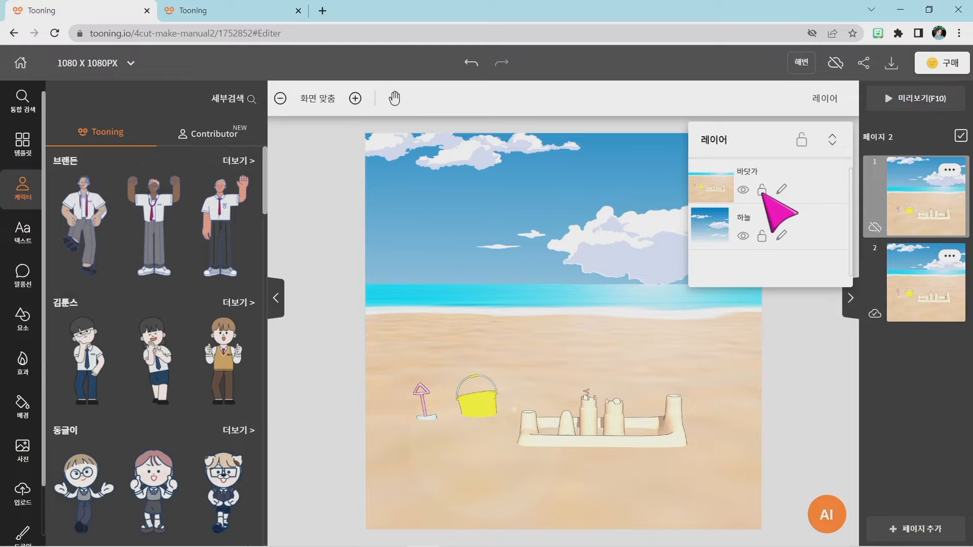
Select page 1's sandcastle beach background and lock its 바닷가 layer in the layer list.
left_click(656, 373)
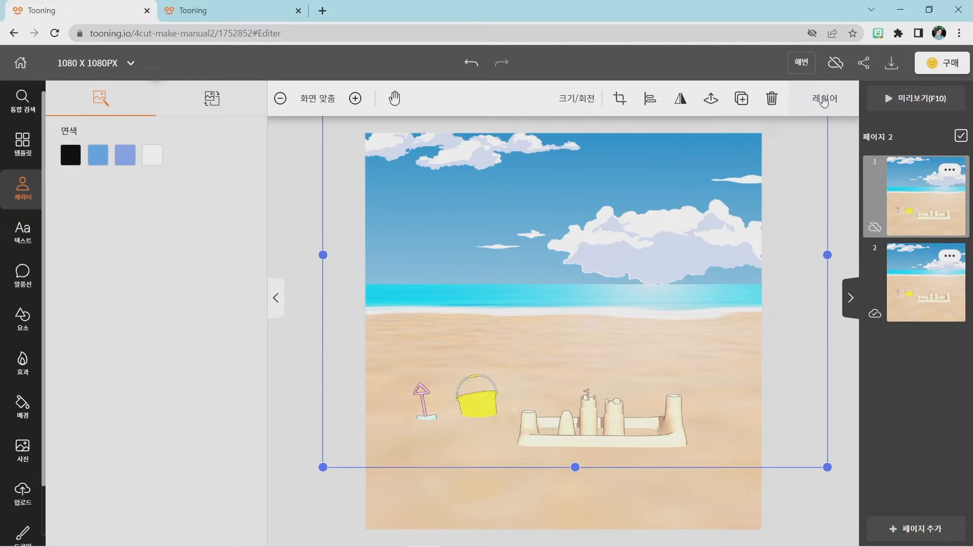
left_click(833, 99)
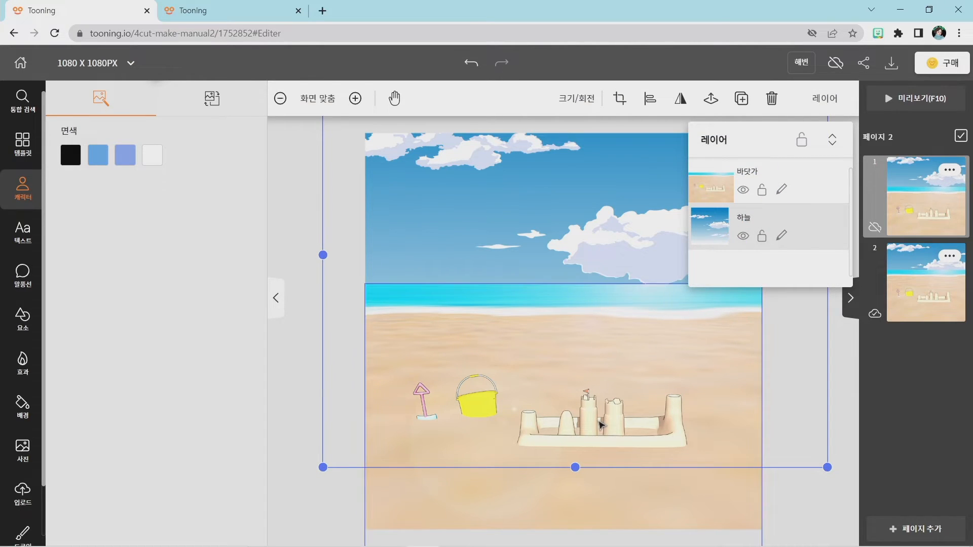
left_click(599, 423)
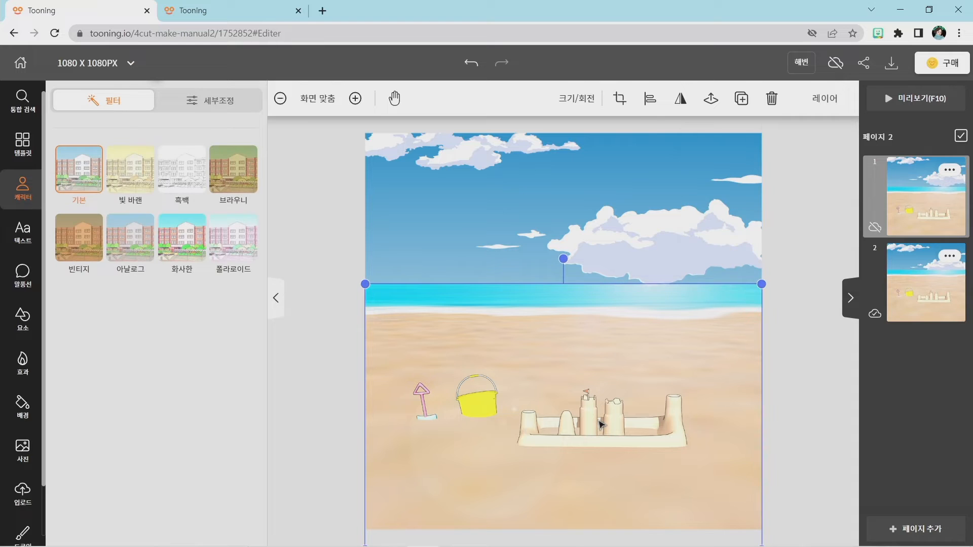
left_click(824, 101)
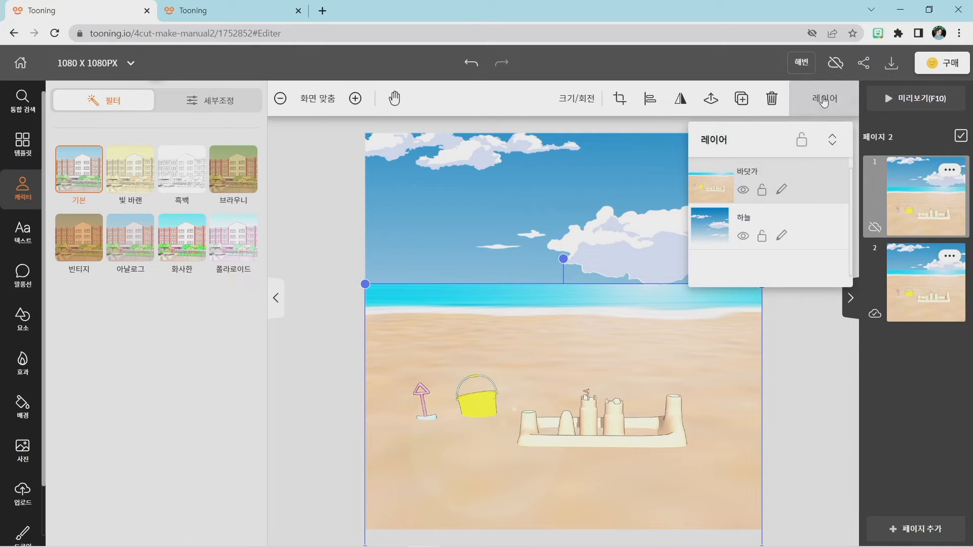
left_click(761, 190)
Select page 1's sky background through the locked beach and lock the 하늘 layer.
left_click(635, 357)
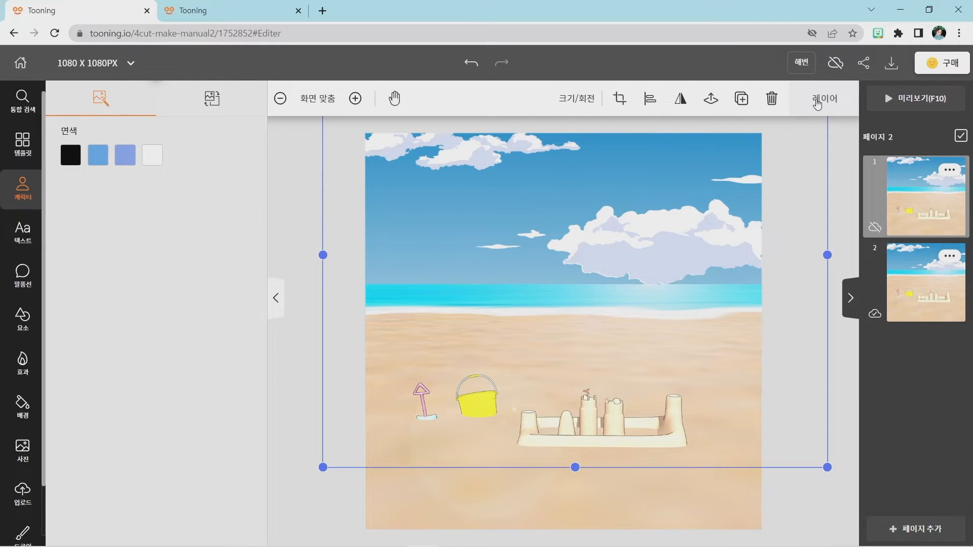
left_click(817, 103)
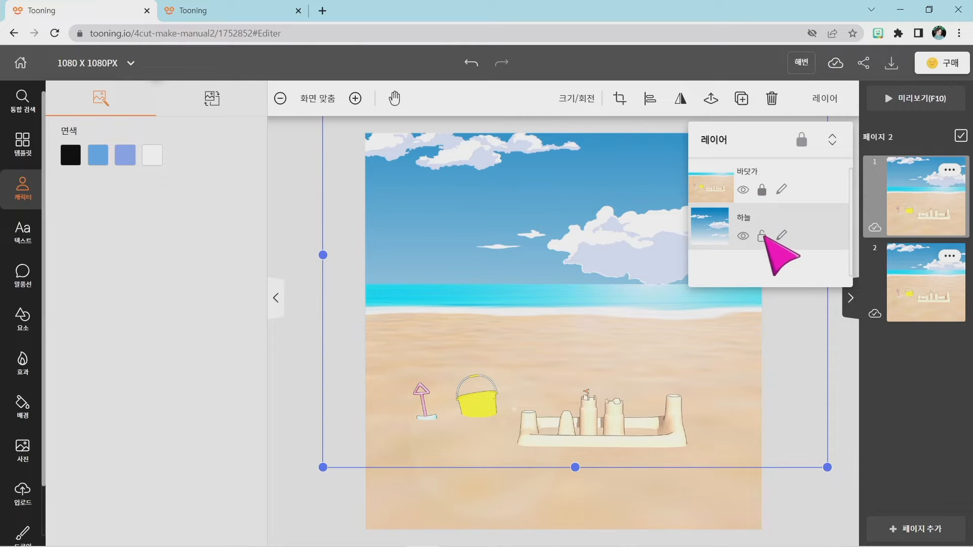
left_click(763, 235)
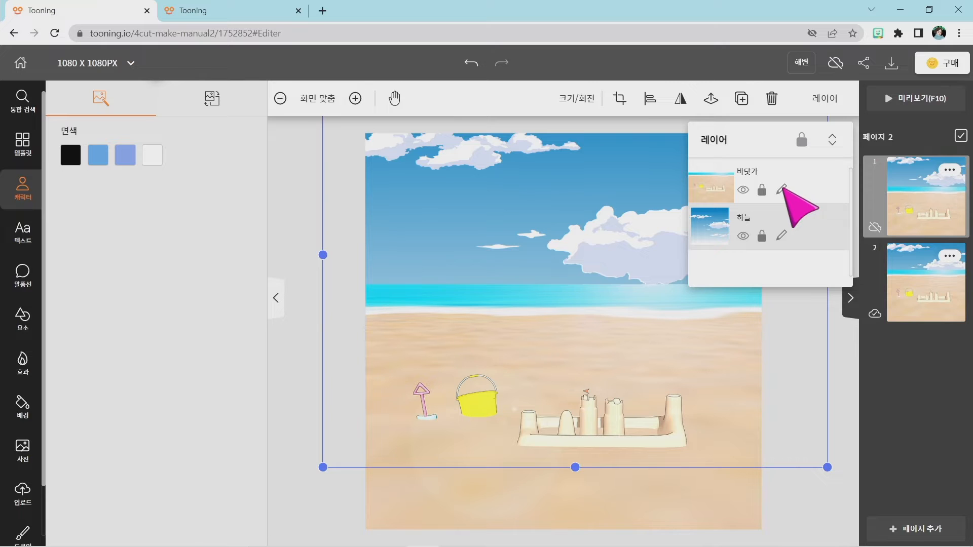
Open the name editor of page 1's 바닷가 layer, cancel it, and clear the selection.
left_click(782, 189)
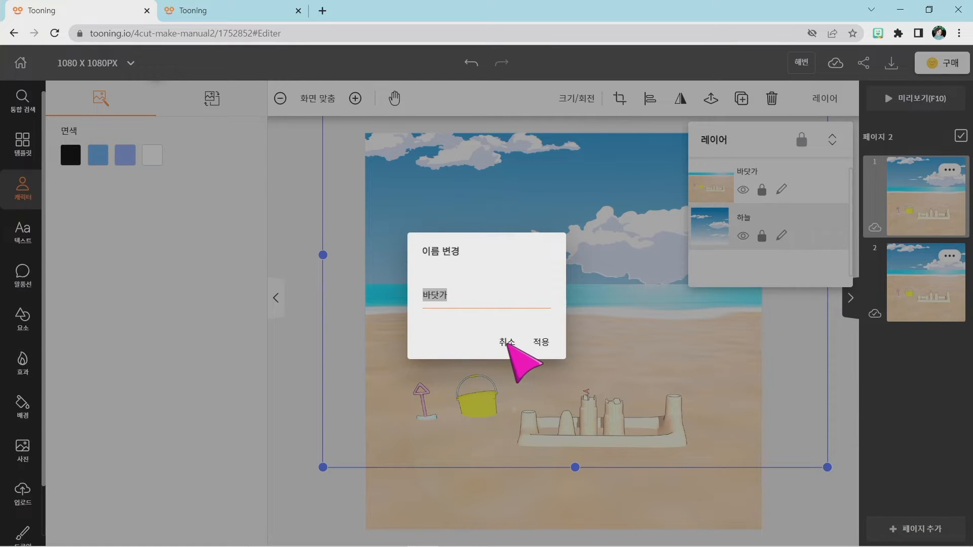
left_click(507, 343)
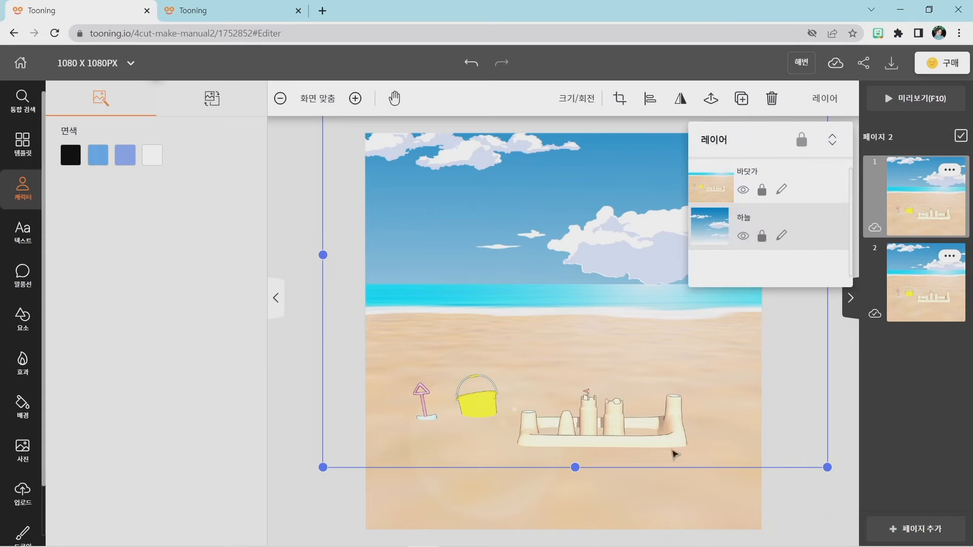
left_click(804, 514)
Switch to page 2, select its sky background, and lock the 하늘 layer in the layer list.
left_click(923, 304)
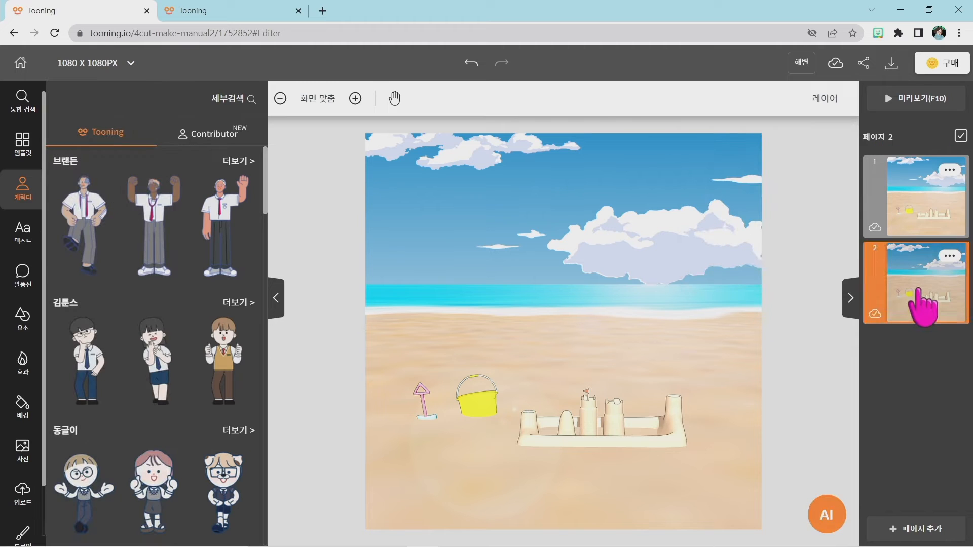
left_click(530, 220)
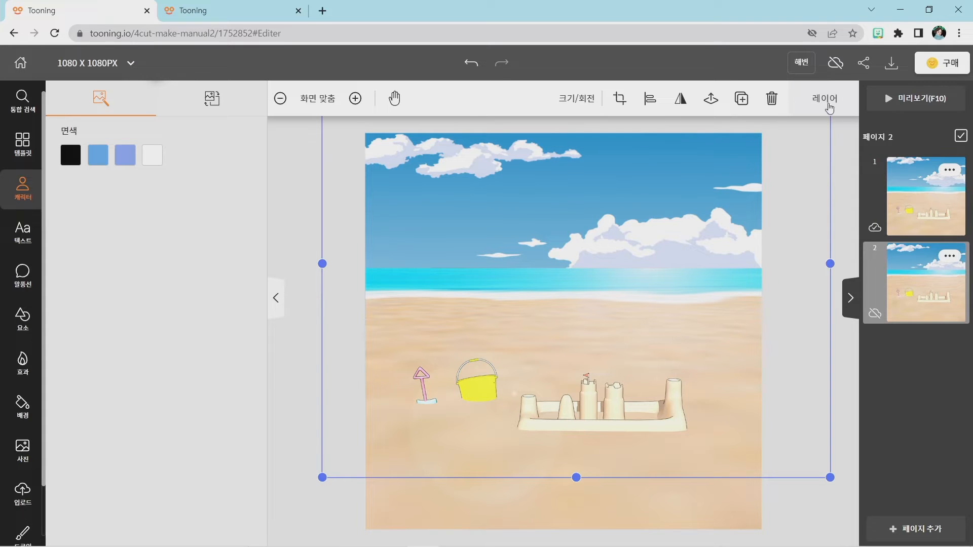
left_click(822, 100)
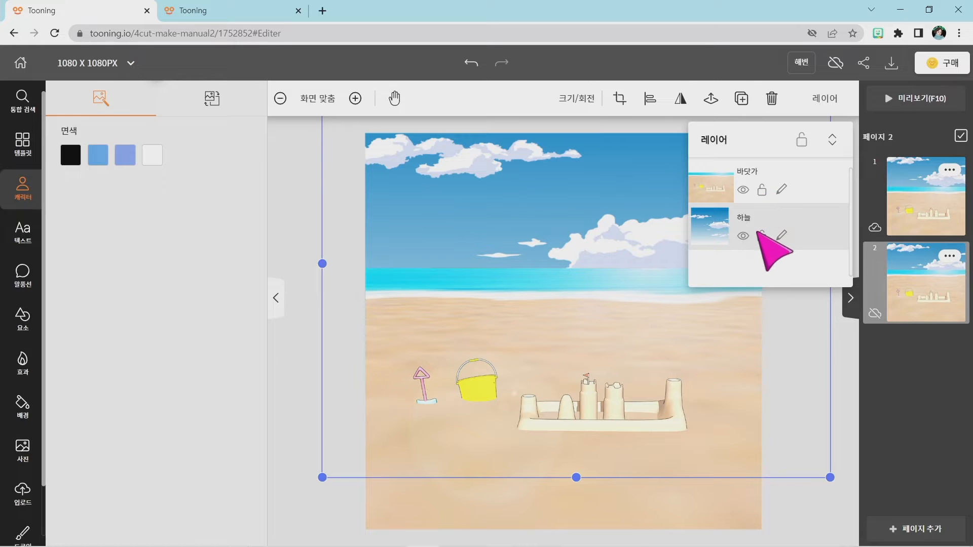
left_click(762, 236)
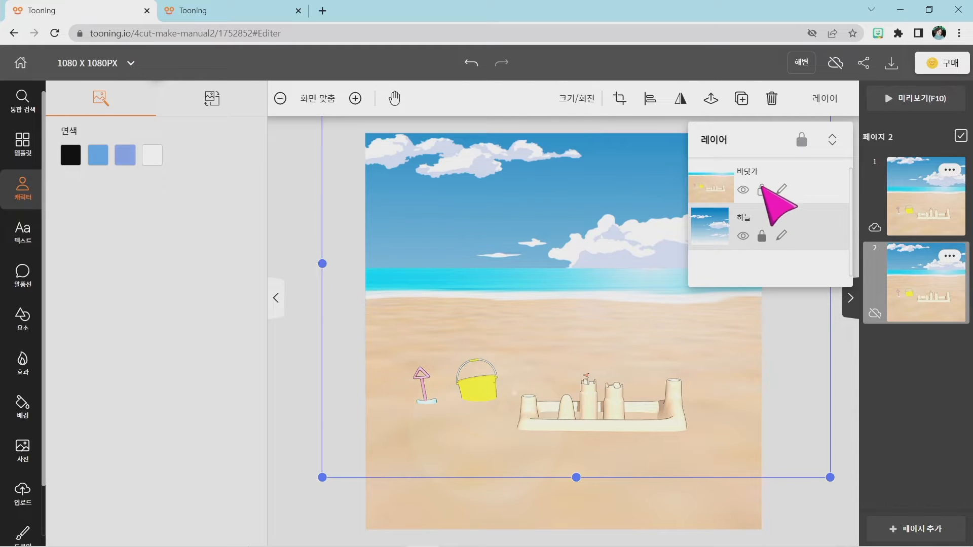
left_click(569, 275)
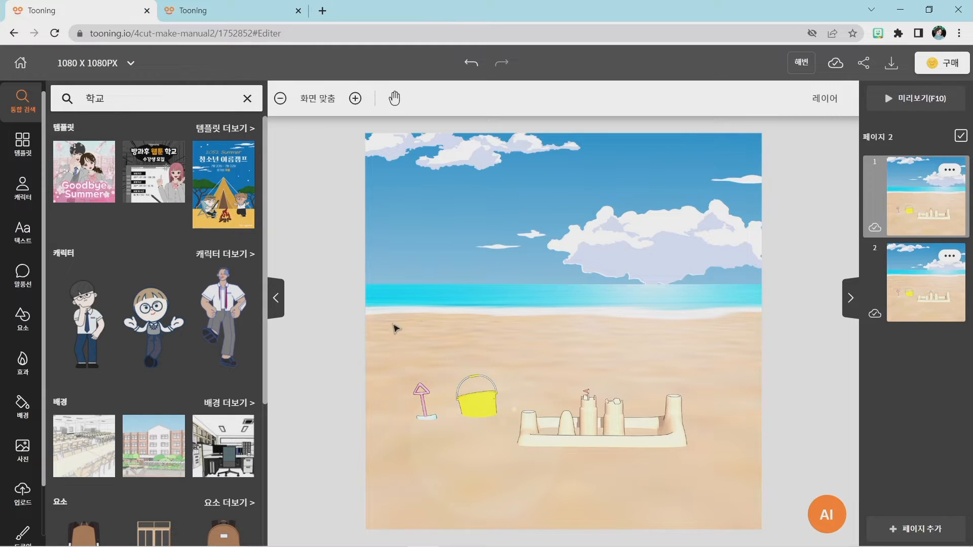
View the finished beach comic in the 2022_8_20 project for reference, return to the 해변 project, and show the character library.
left_click(233, 8)
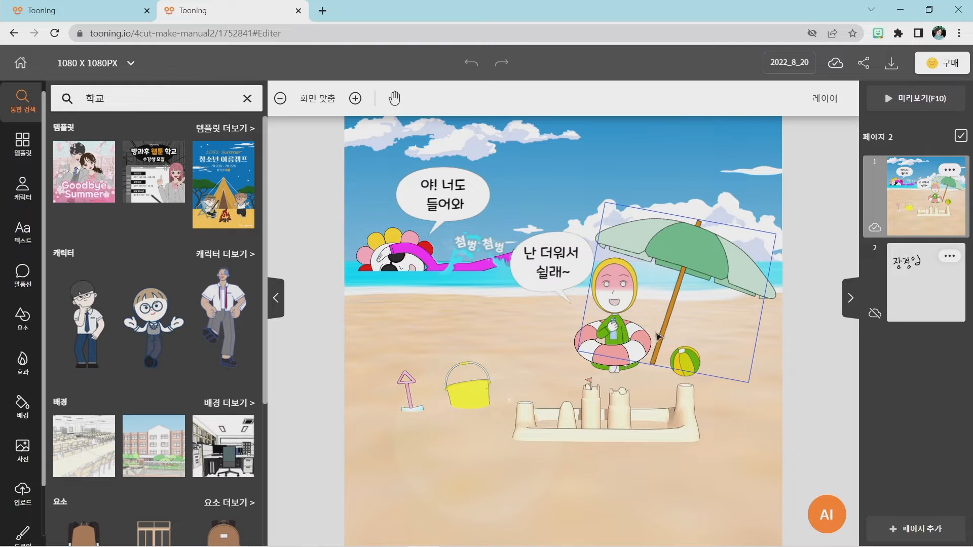
left_click(44, 9)
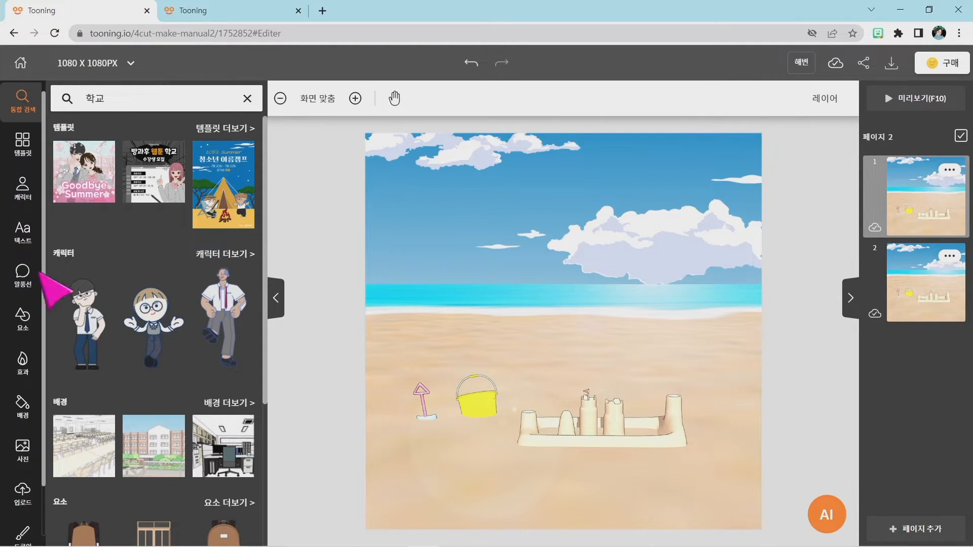
left_click(23, 186)
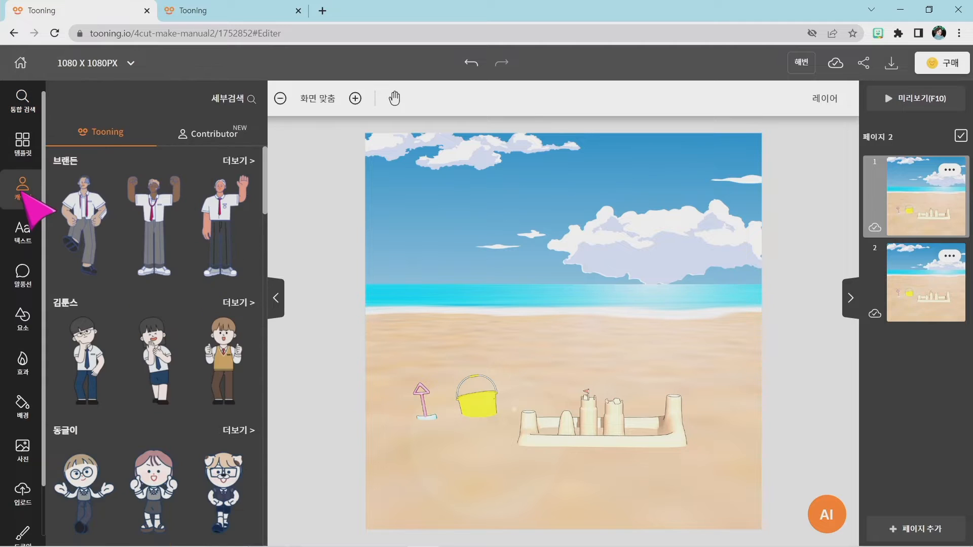
Browse the character library and open the full 김계란 character collection.
scroll(127, 279, "down", 5)
scroll(127, 278, "up", 5)
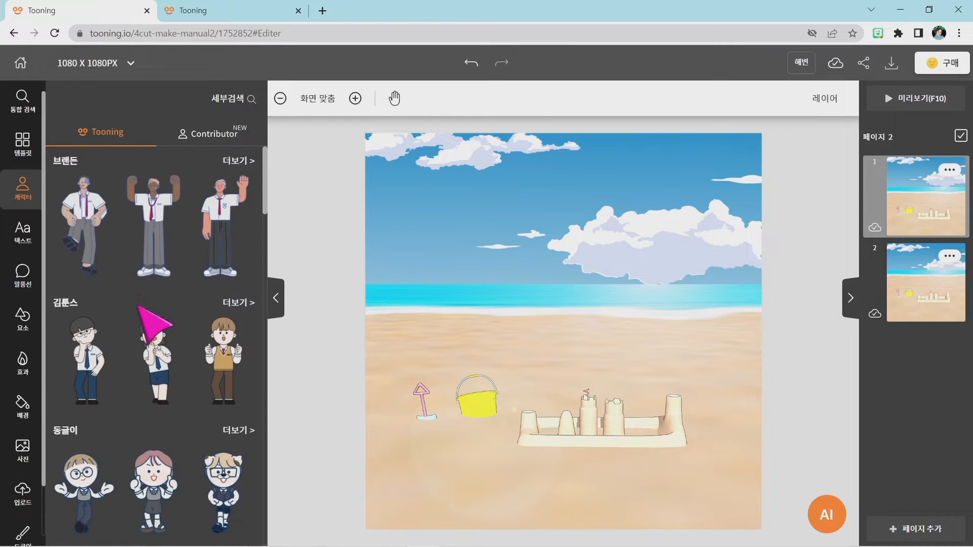
scroll(130, 336, "down", 3)
scroll(120, 359, "down", 3)
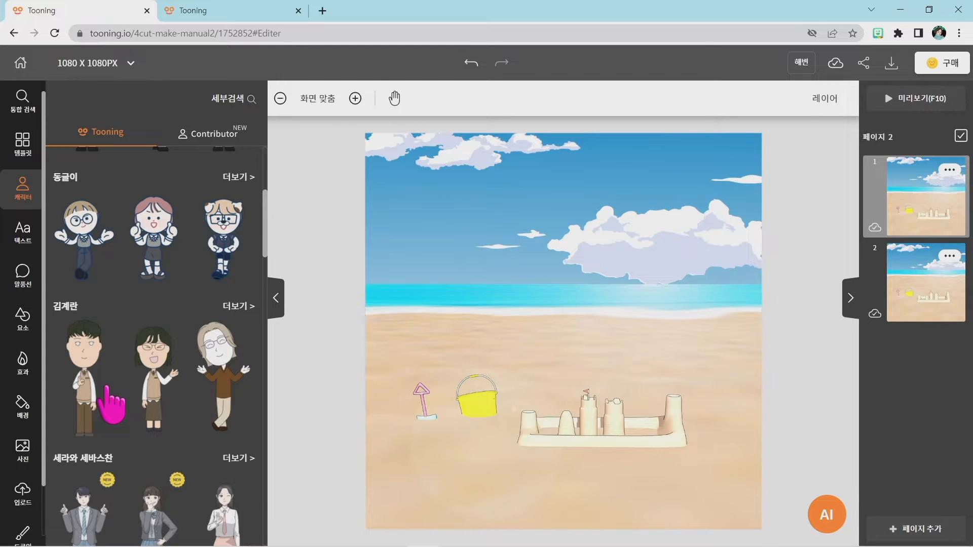
key("super+plus")
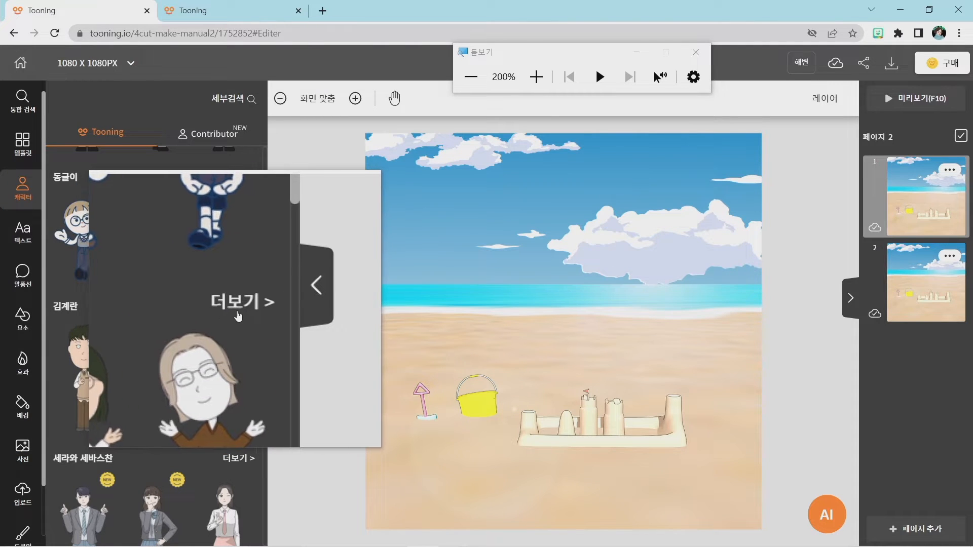
key("super+Escape")
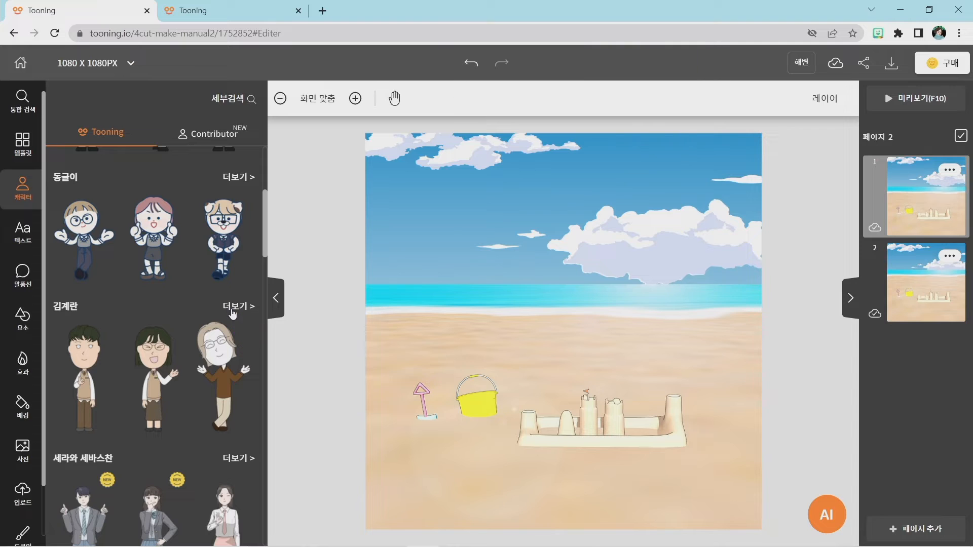
left_click(238, 306)
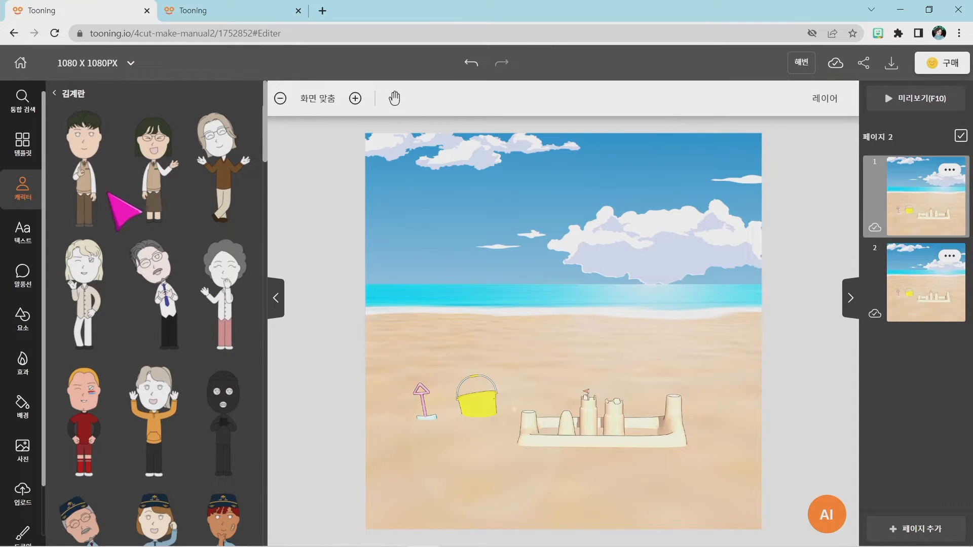
Add the flower-headed character in the green outfit from the 김계란 collection to page 1.
scroll(122, 192, "down", 1)
scroll(122, 192, "down", 5)
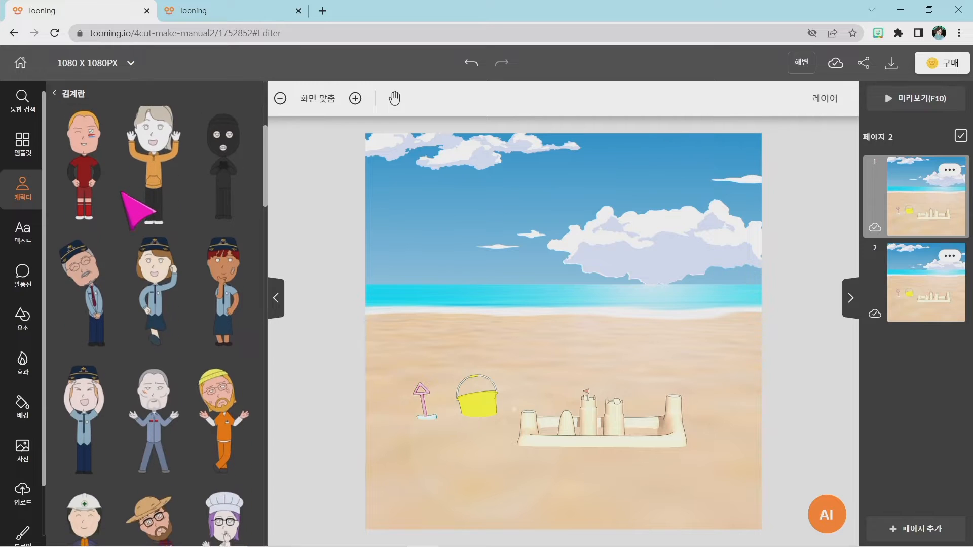
scroll(121, 192, "down", 3)
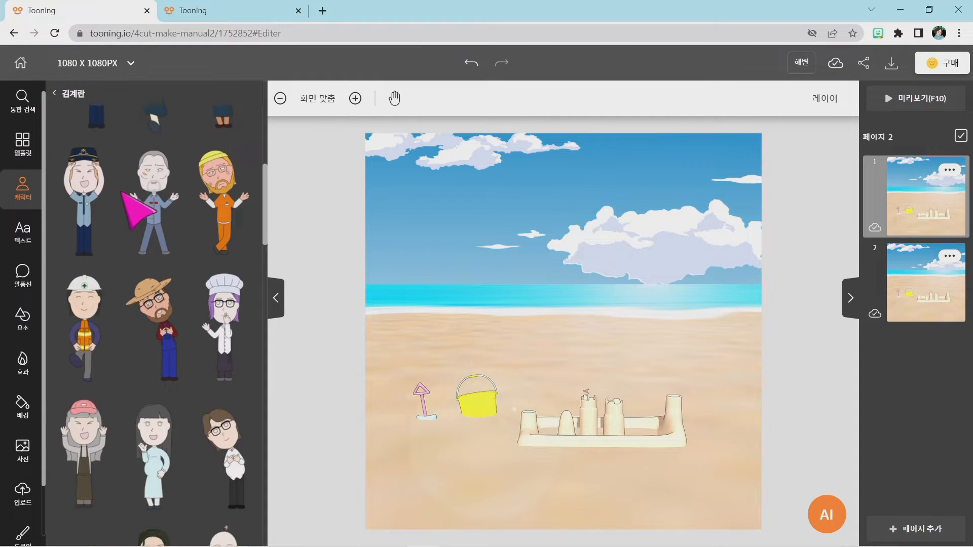
scroll(122, 192, "down", 10)
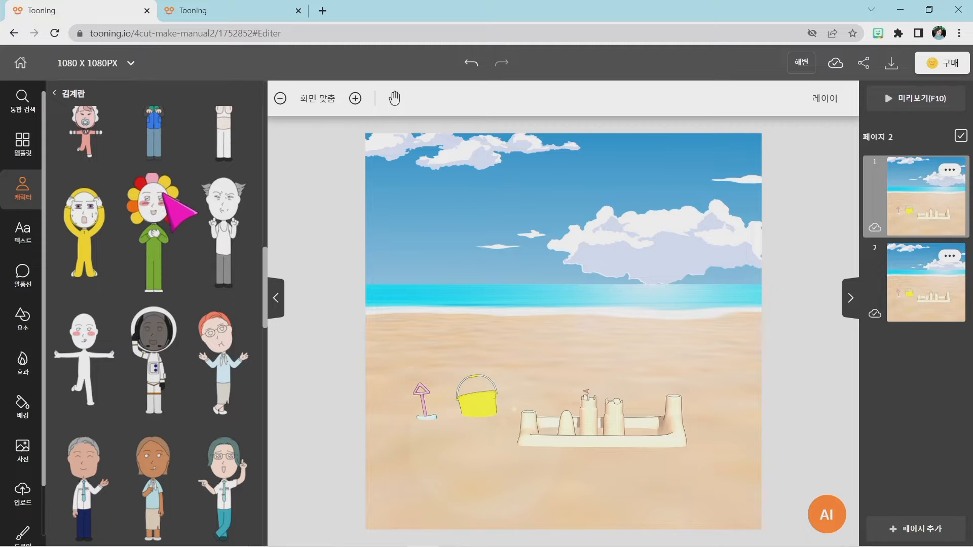
left_click(157, 220)
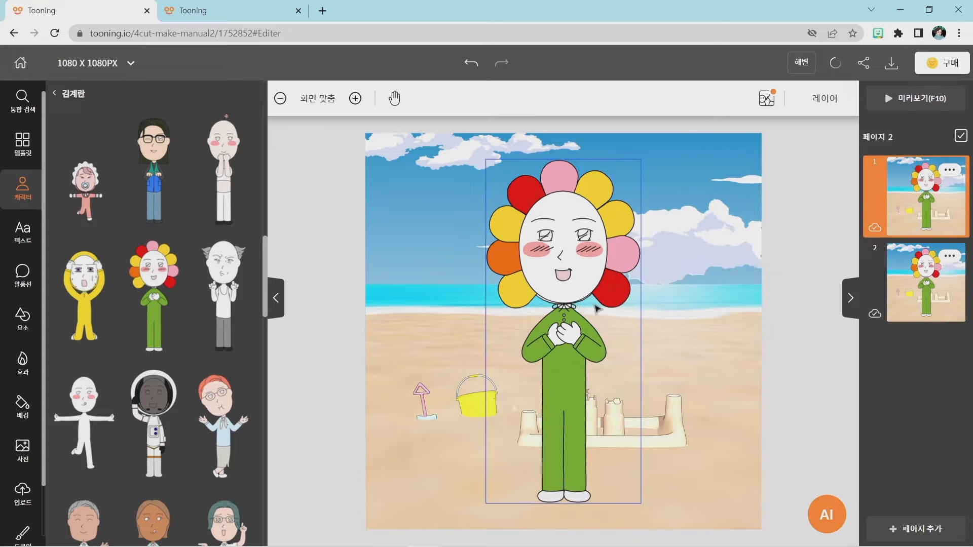
Check the finished comic in the 2022_8_20 project and give the 해변 flower character the round-eyed, open-mouthed smiling expression.
left_click(216, 14)
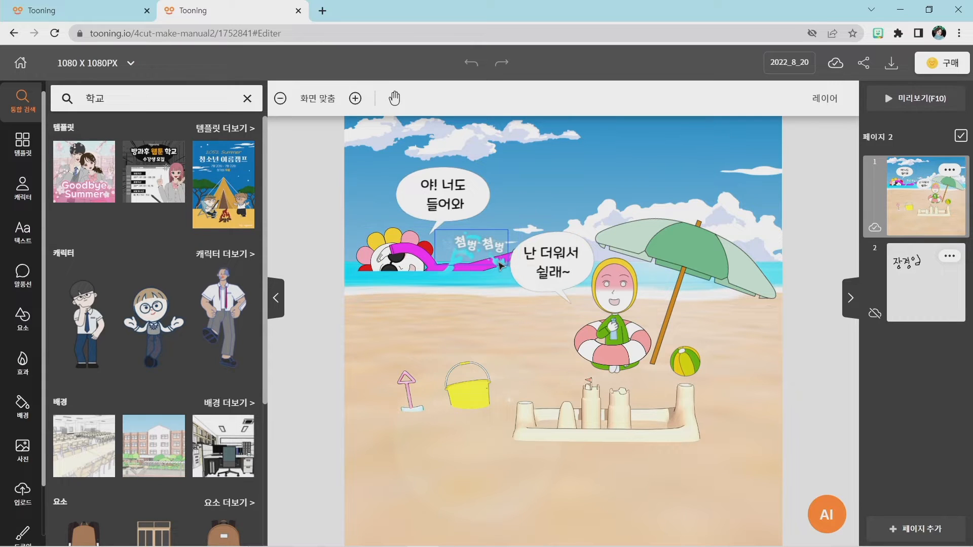
left_click(76, 9)
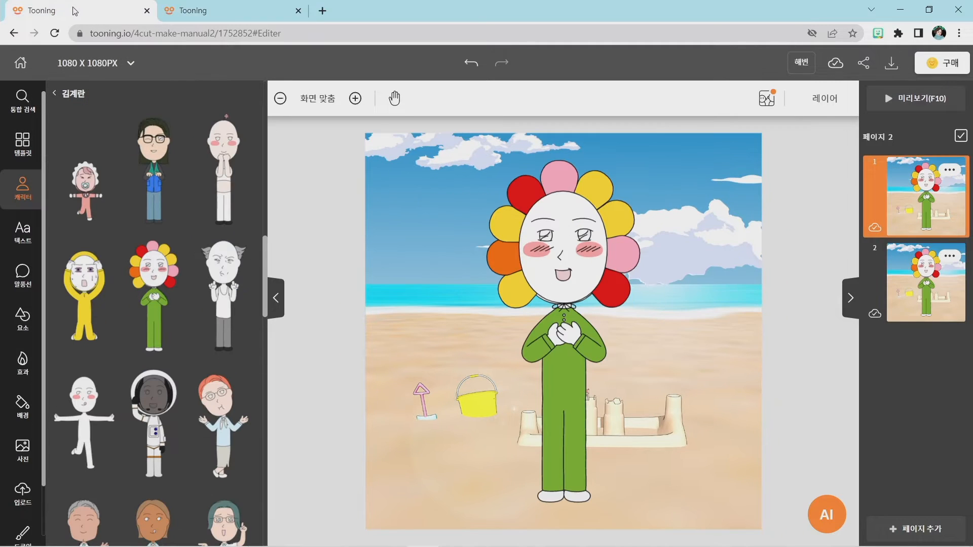
left_click(551, 242)
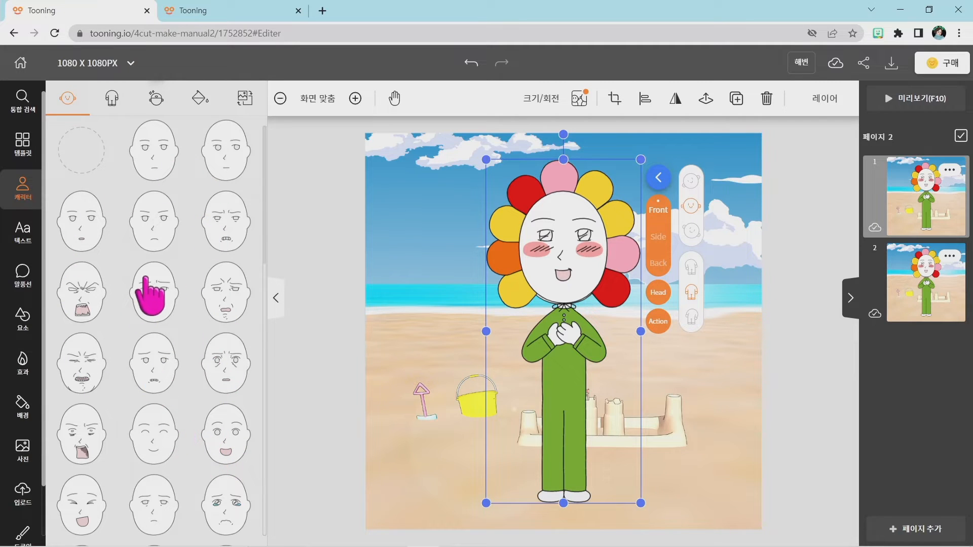
scroll(188, 233, "down", 1)
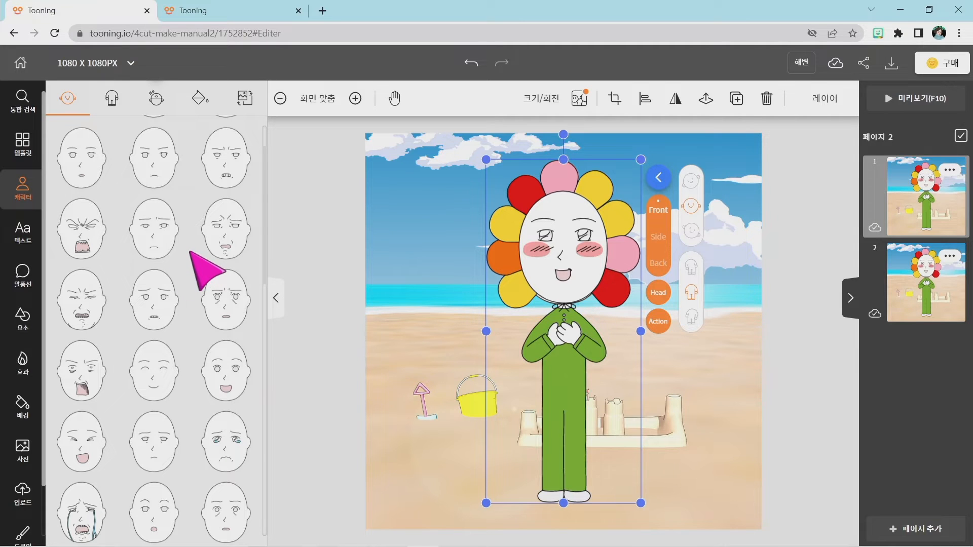
scroll(187, 268, "down", 1)
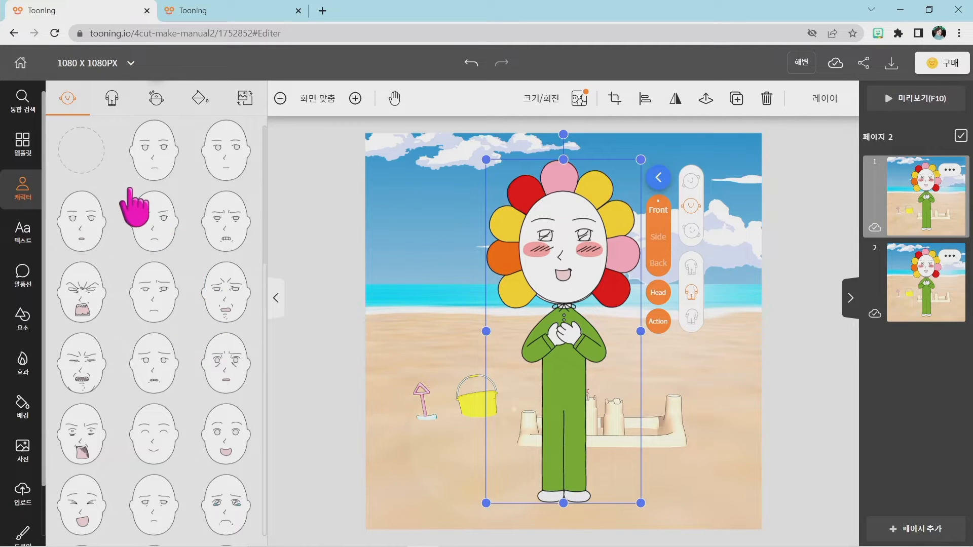
scroll(128, 192, "up", 2)
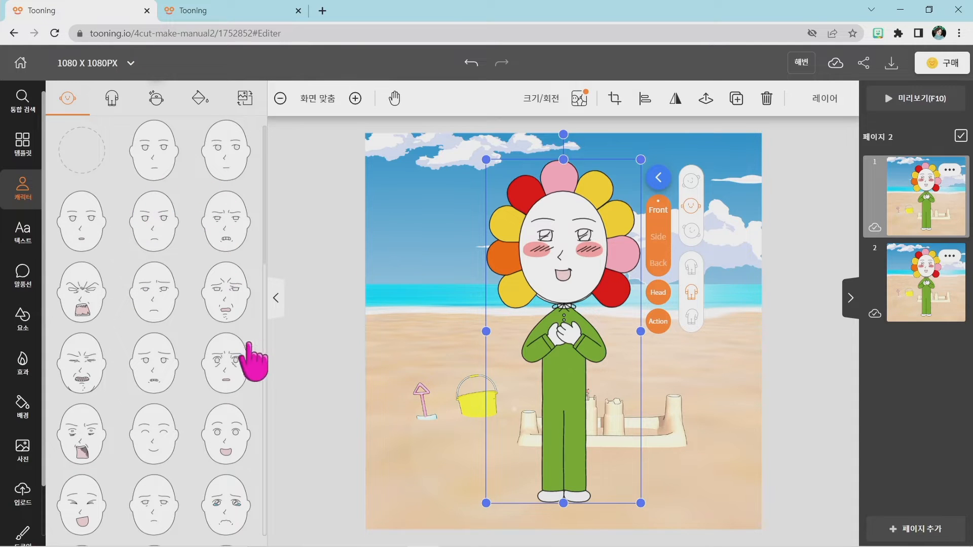
left_click(224, 436)
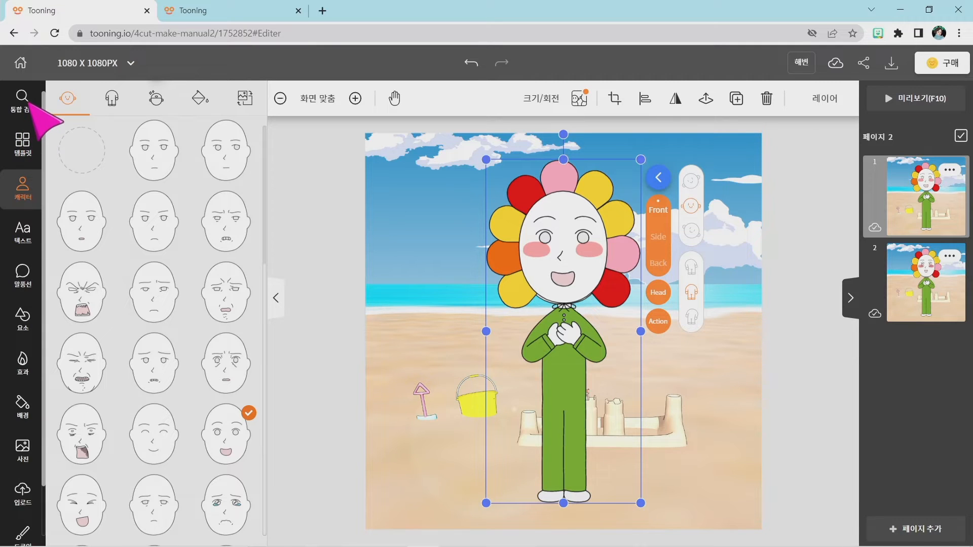
key("super+plus")
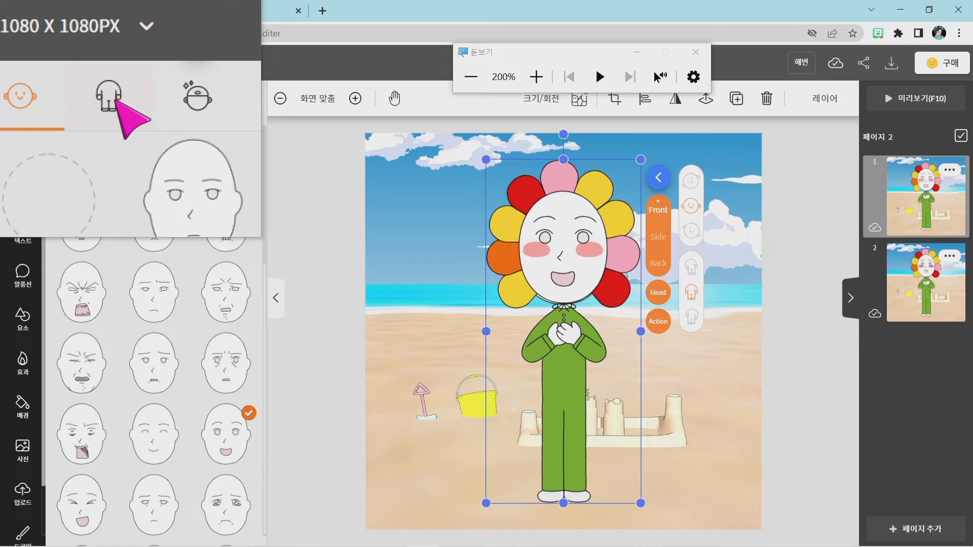
left_click(116, 99)
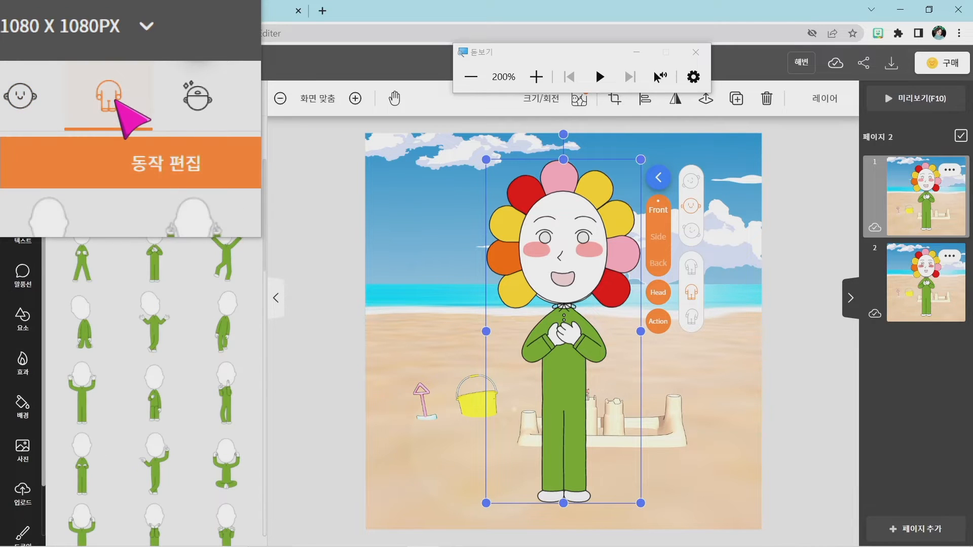
key("Escape")
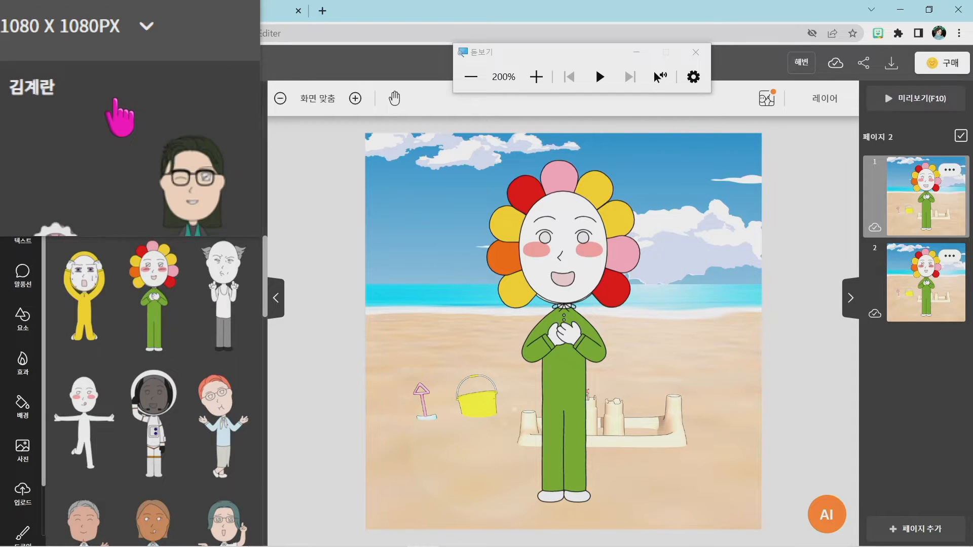
key("super+Escape")
left_click(563, 344)
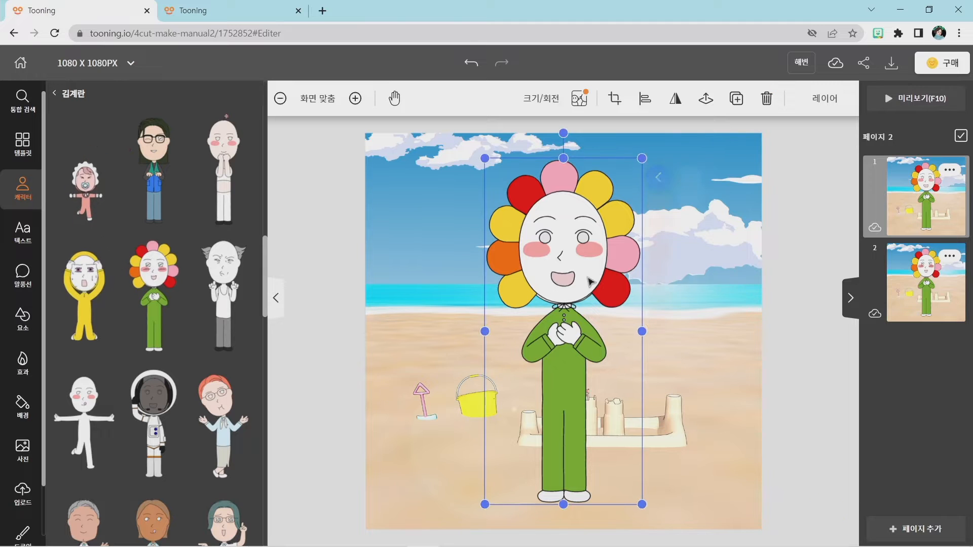
Give the flower character the horizontal lying pose with both arms raised and legs spread apart.
left_click(111, 101)
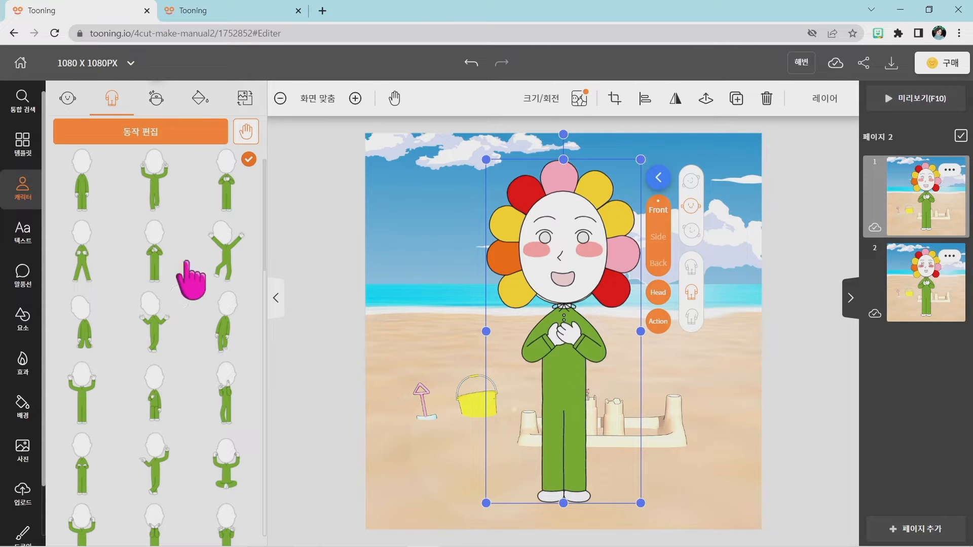
scroll(155, 264, "down", 2)
scroll(159, 278, "down", 5)
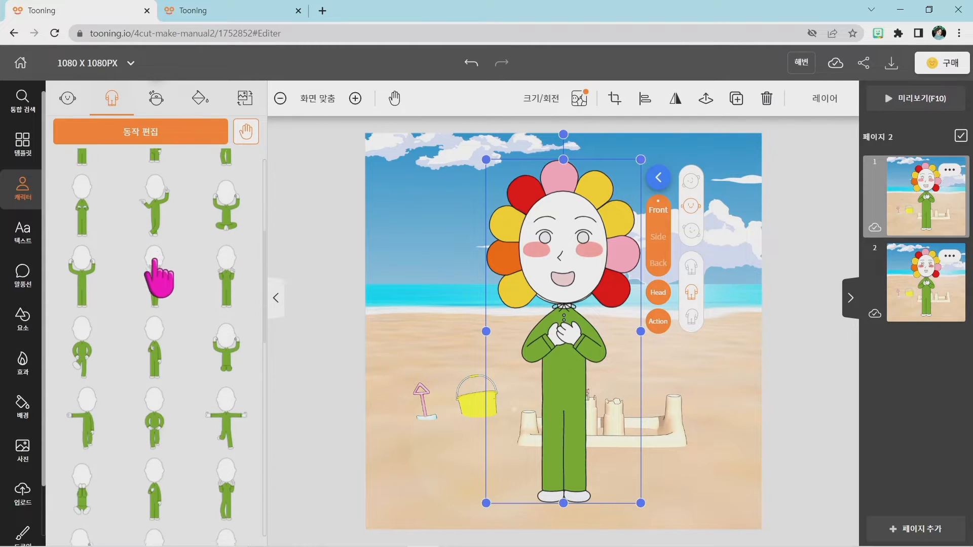
scroll(159, 277, "down", 3)
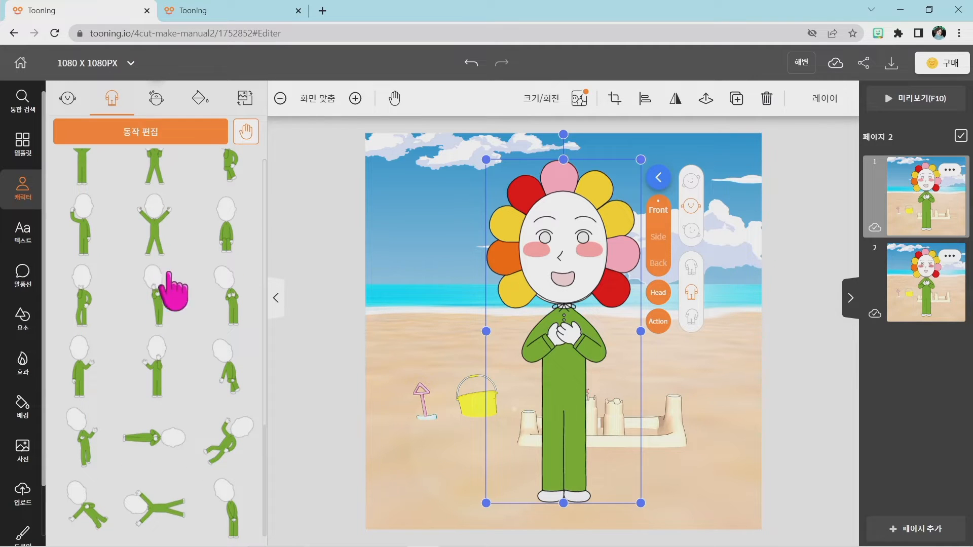
left_click(151, 508)
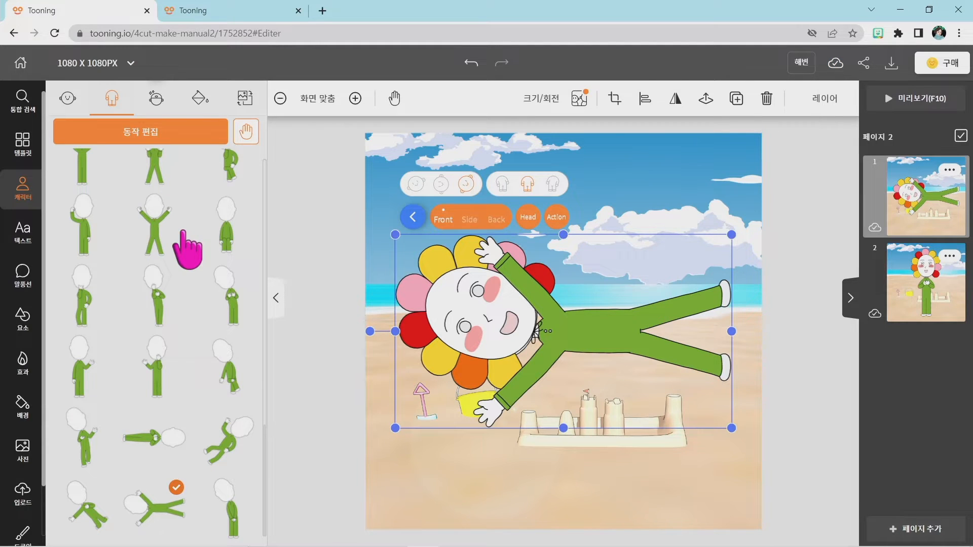
Customize the lying pose with the left arm straight down along the body and the right arm bent over the head.
key("super+plus")
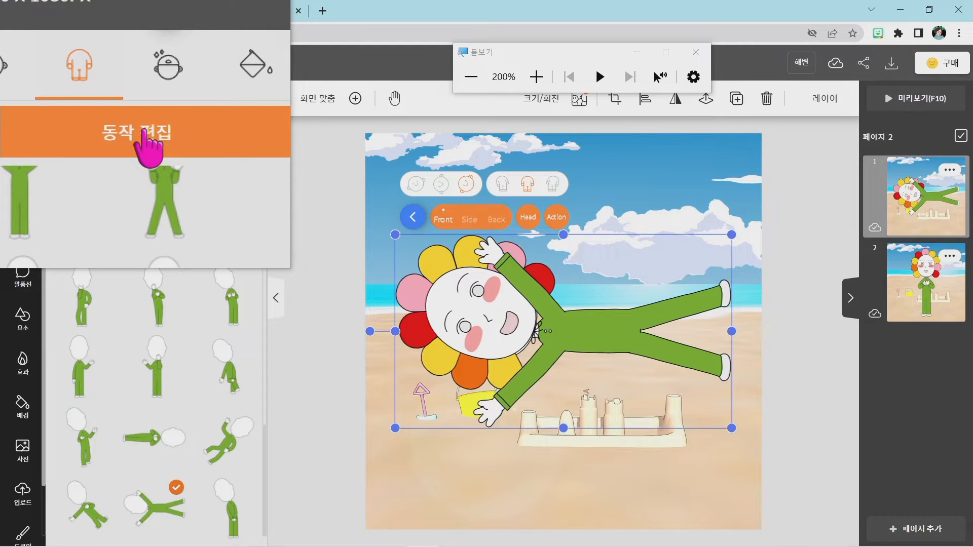
key("super+Escape")
left_click(144, 133)
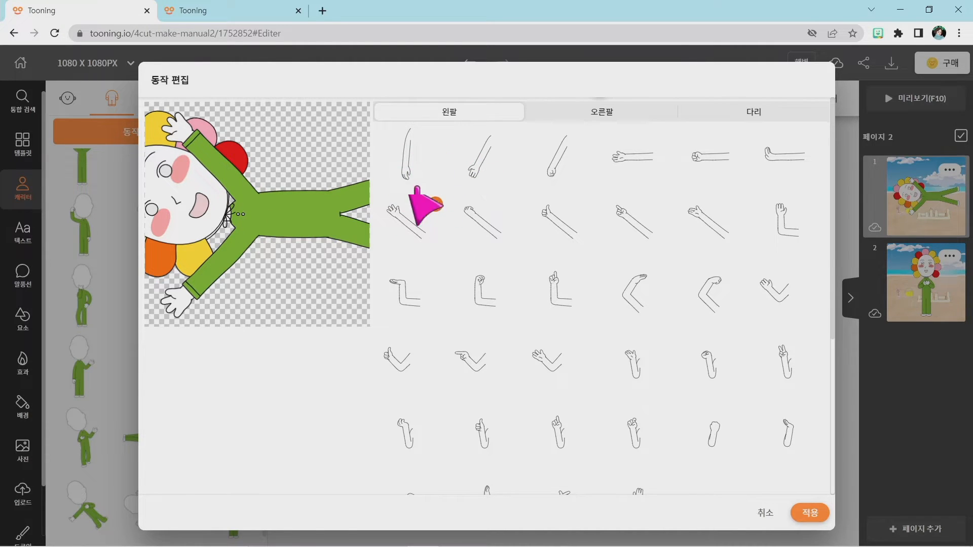
left_click(408, 172)
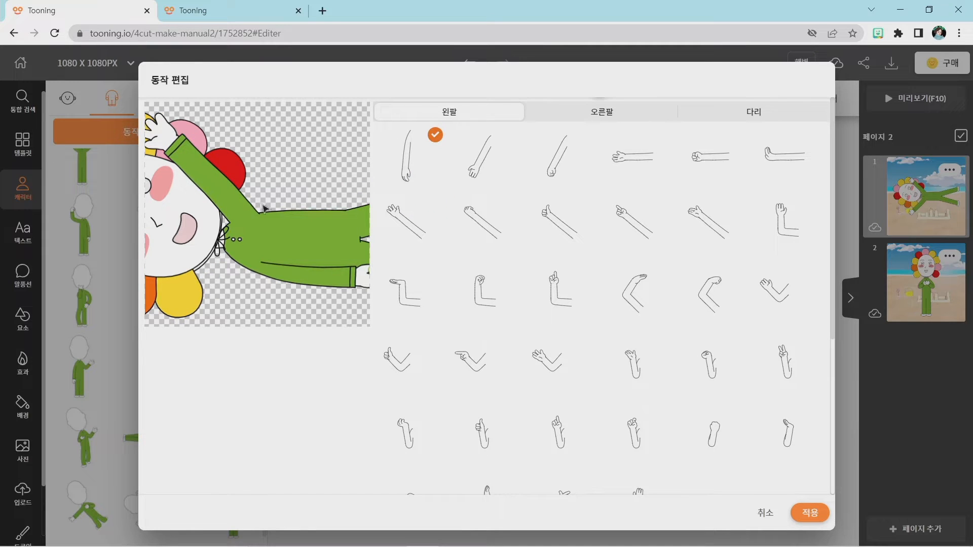
left_click(579, 113)
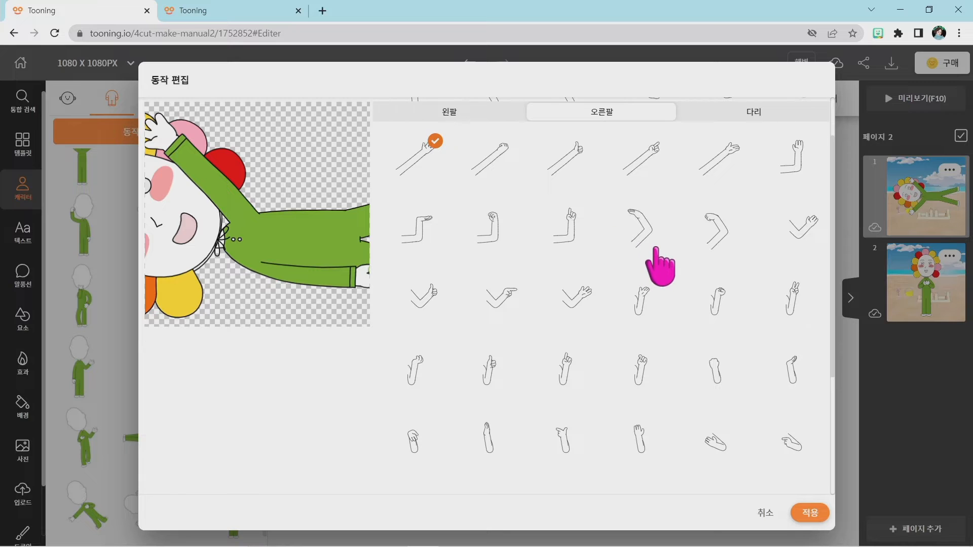
scroll(636, 238, "up", 1)
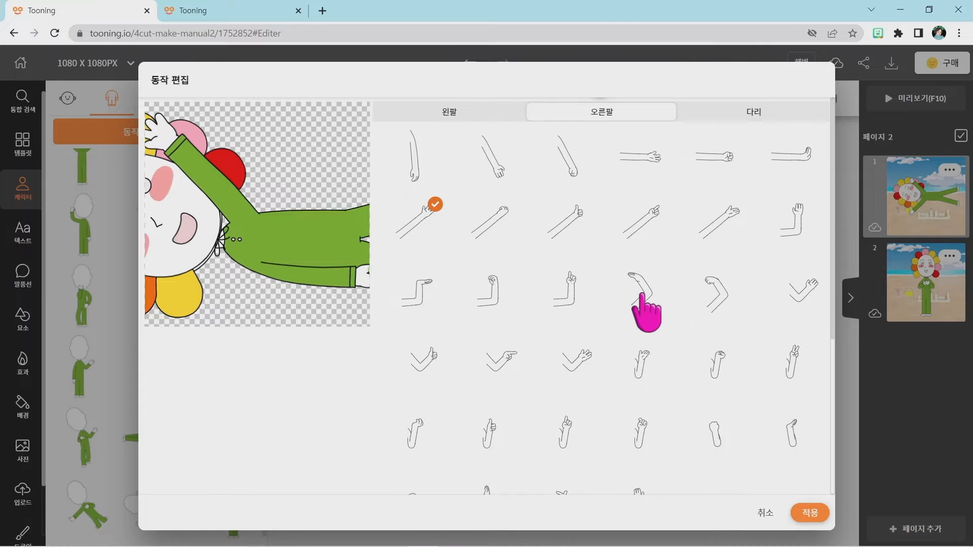
left_click(641, 295)
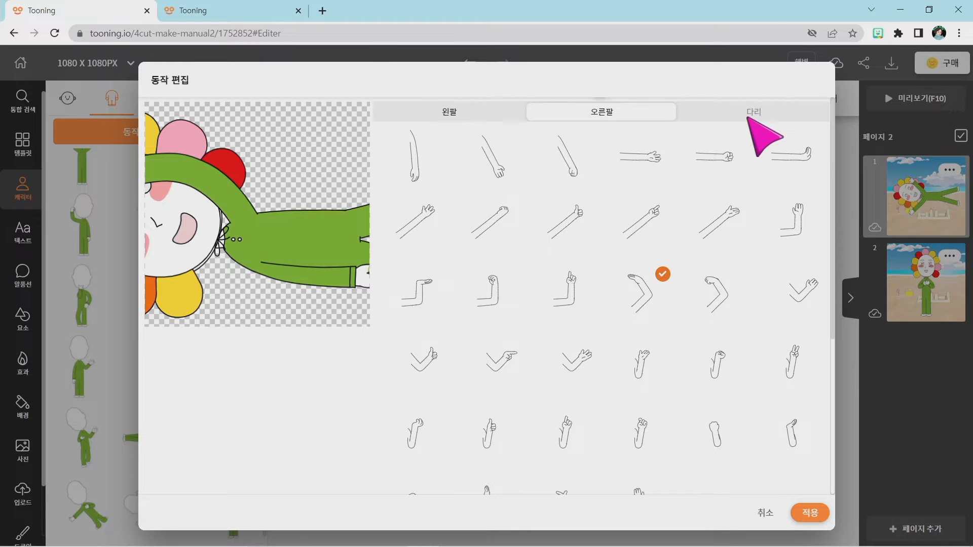
Switch the legs to one straight and one angled outward, apply the custom pose, and move the character slightly up on page 1.
left_click(749, 112)
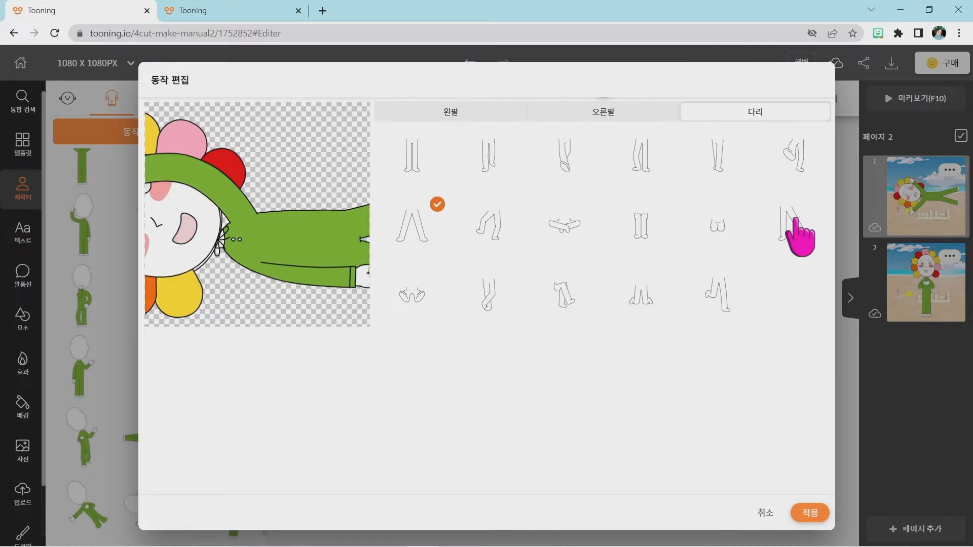
left_click(793, 223)
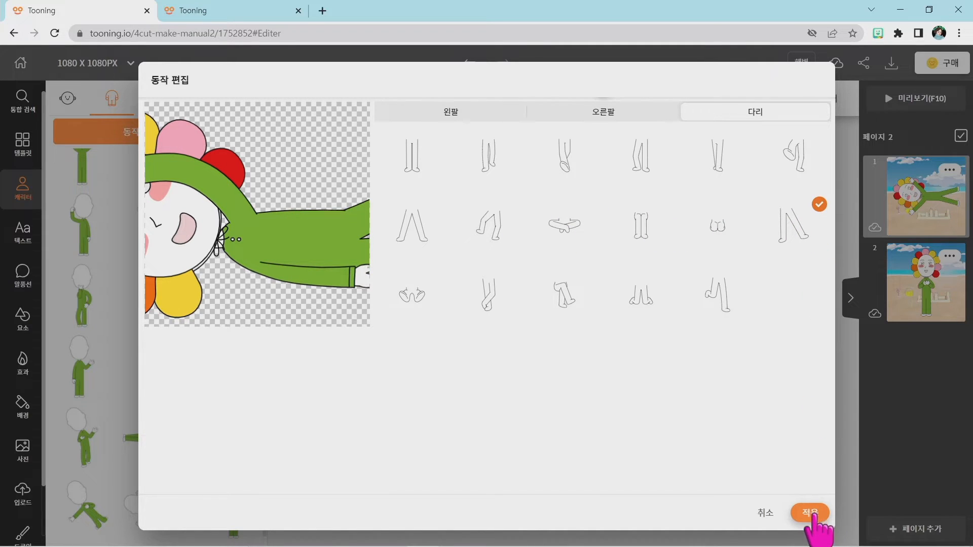
left_click(809, 513)
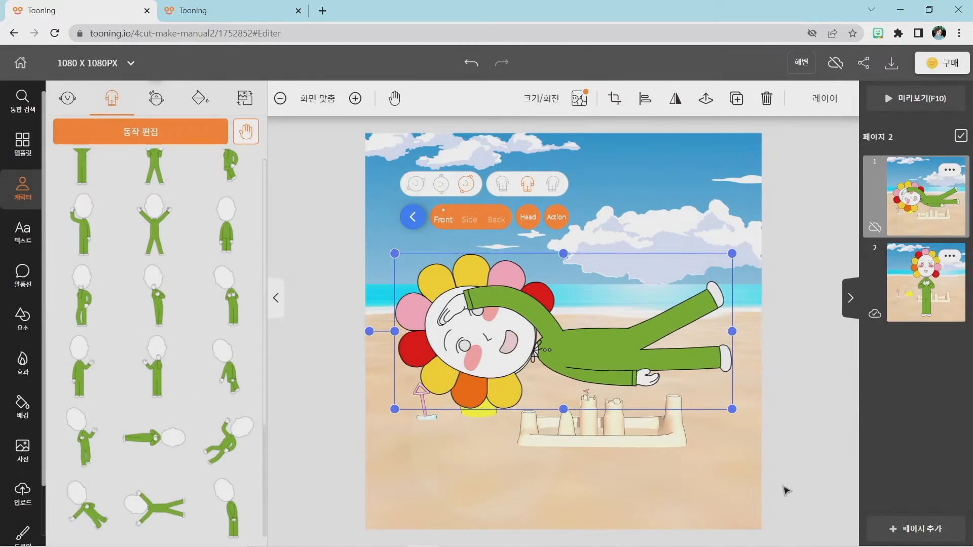
left_click_drag(602, 355, 593, 315)
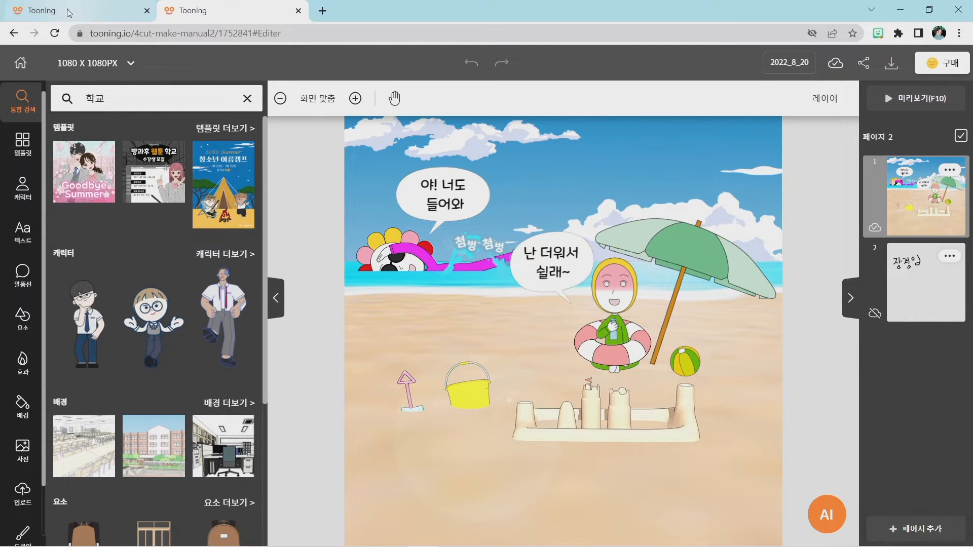
Return from the 2022_8_20 reference to the 해변 project and recolor the character's green outfit magenta, #FA28FF.
left_click(38, 10)
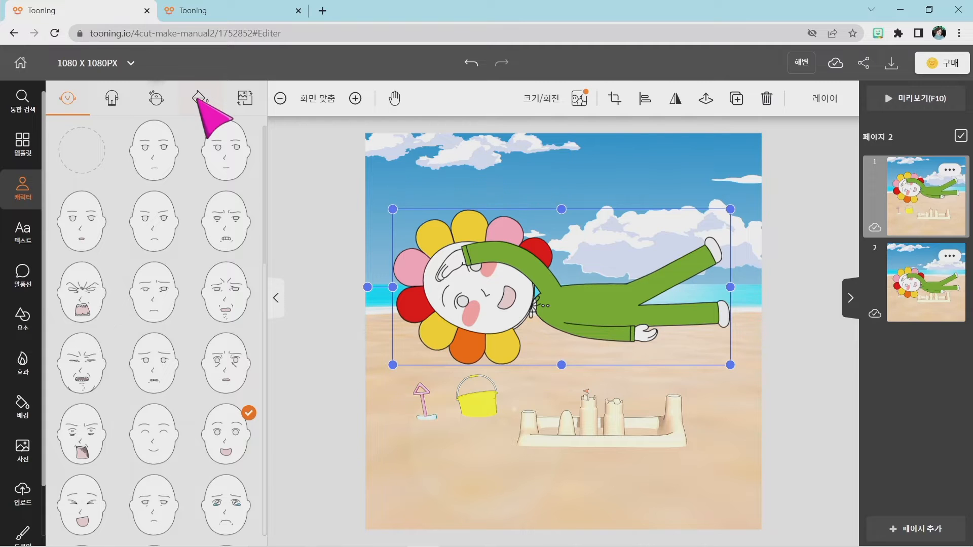
key("super+plus")
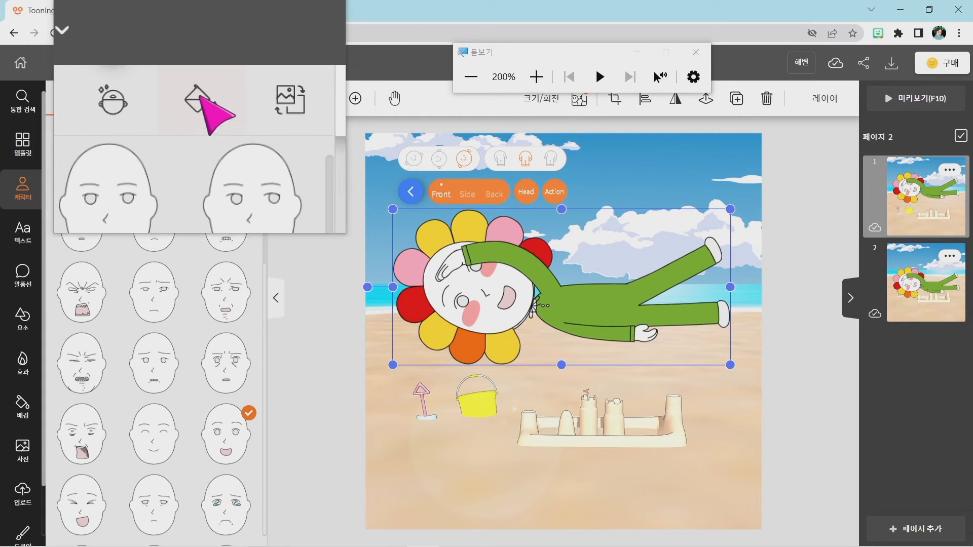
left_click(200, 97)
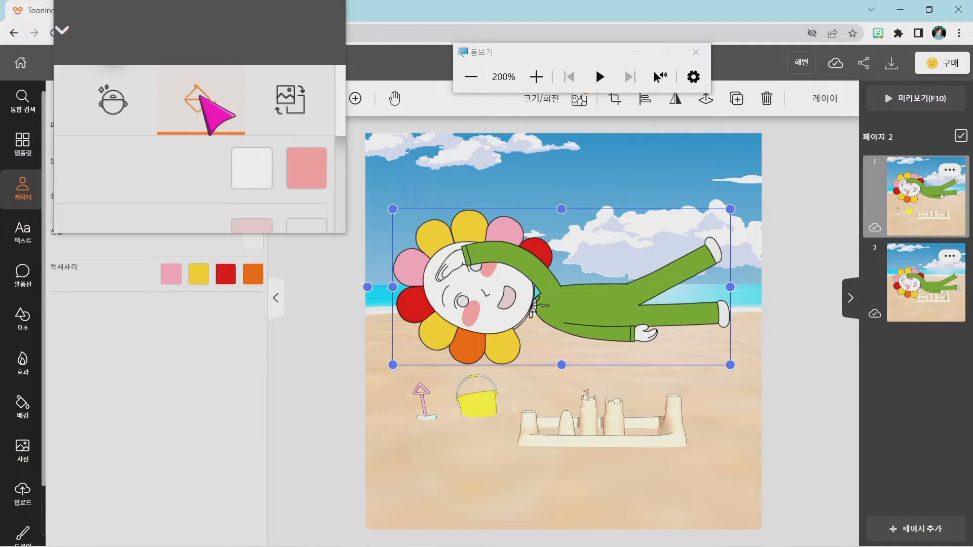
key("super+Escape")
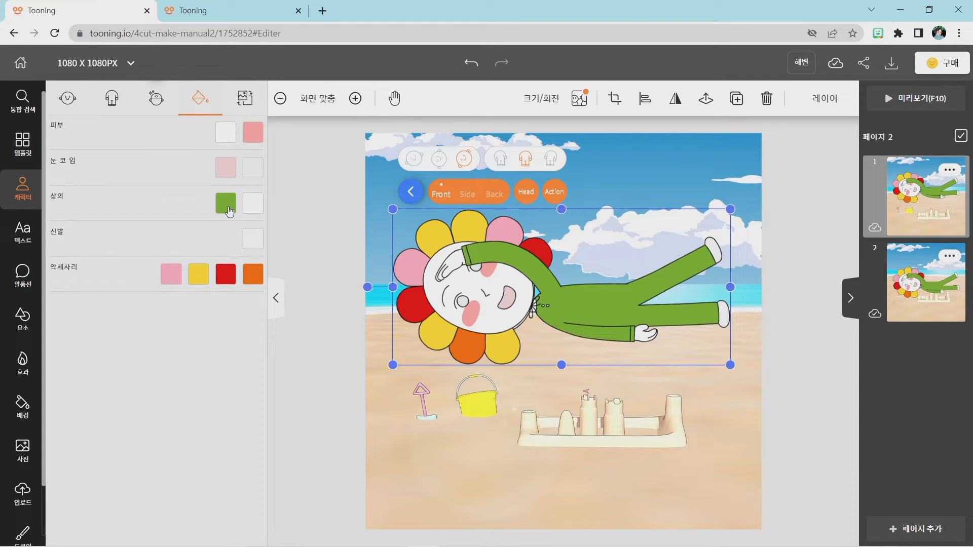
left_click(230, 211)
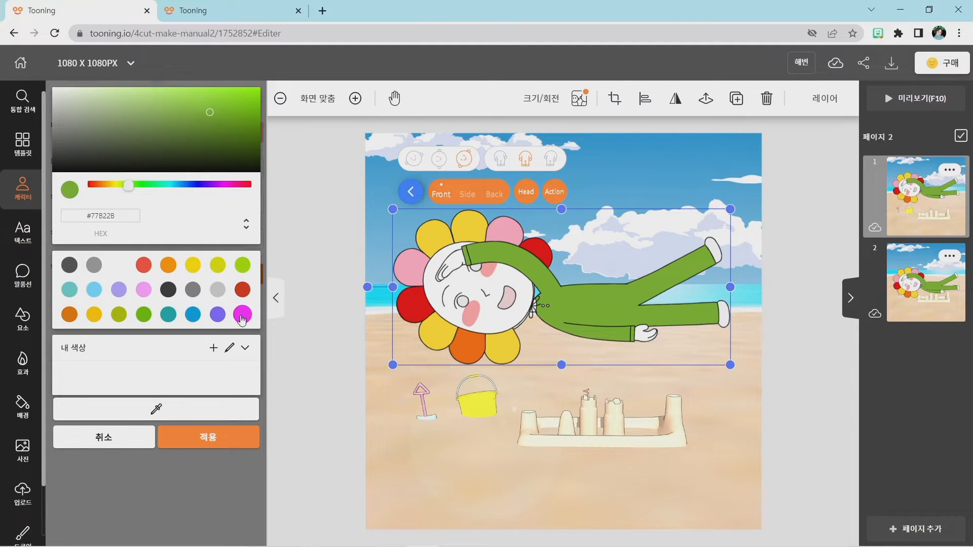
left_click(241, 316)
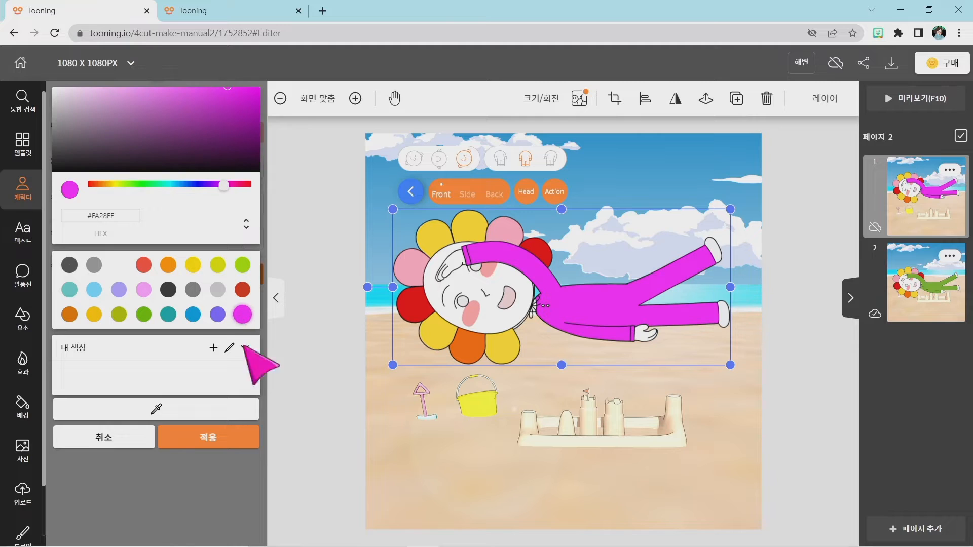
left_click(233, 443)
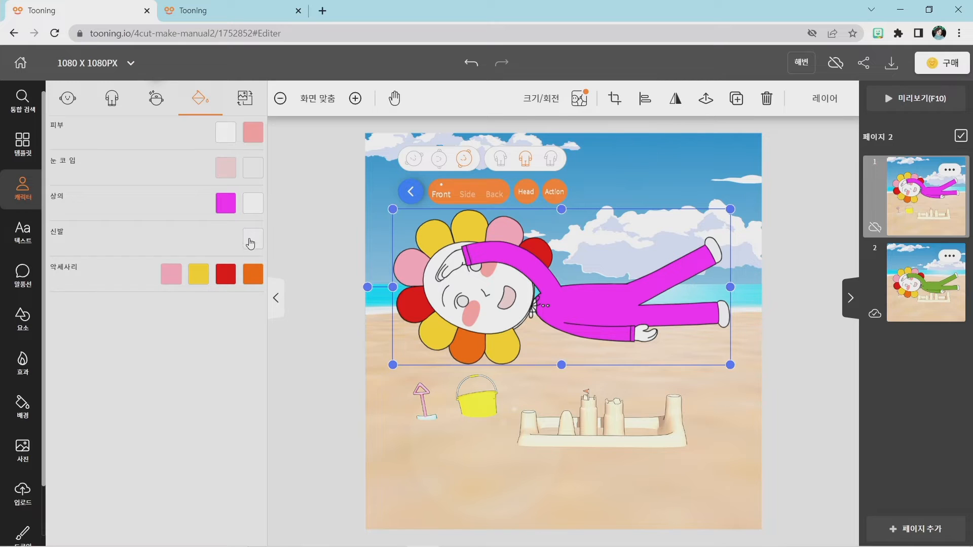
Recolor the character's shoes yellow, #FCDC00.
left_click(252, 242)
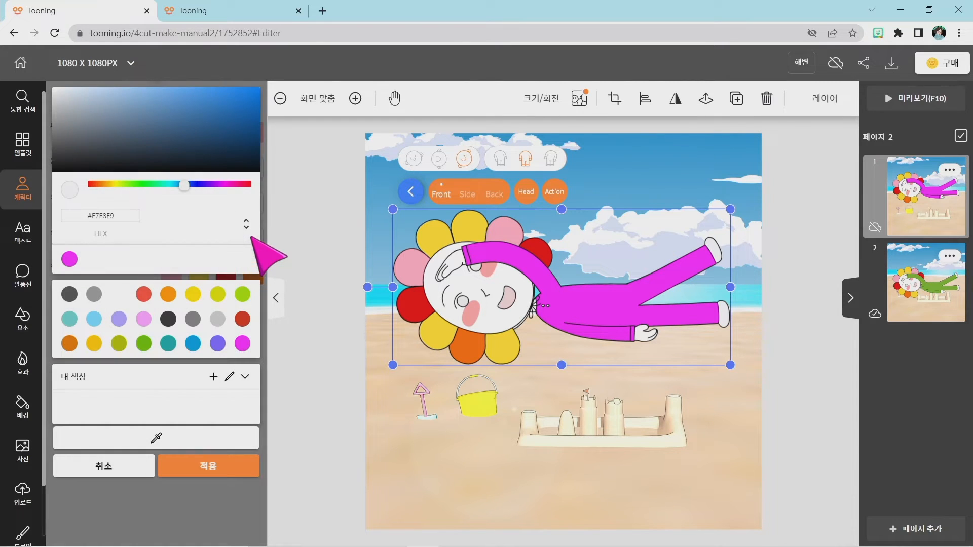
left_click(194, 296)
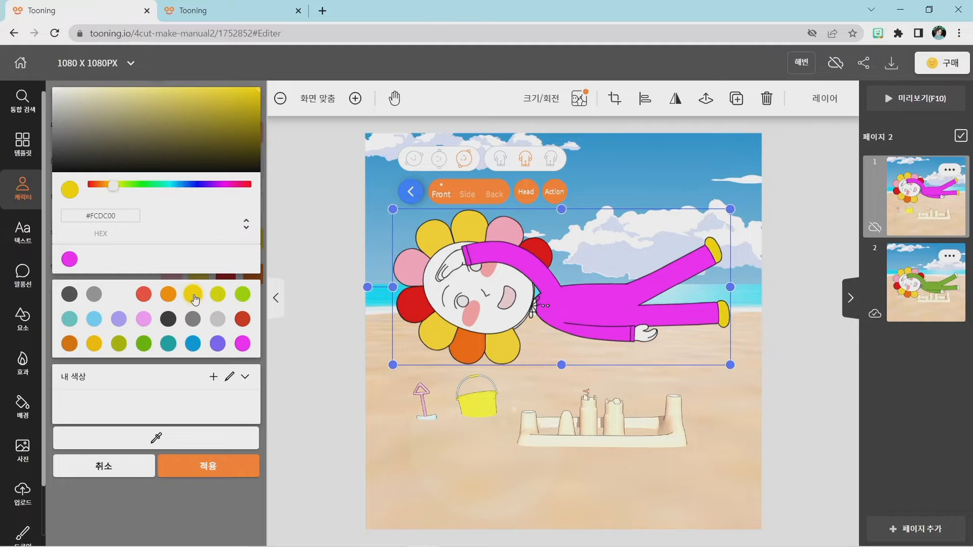
left_click(227, 471)
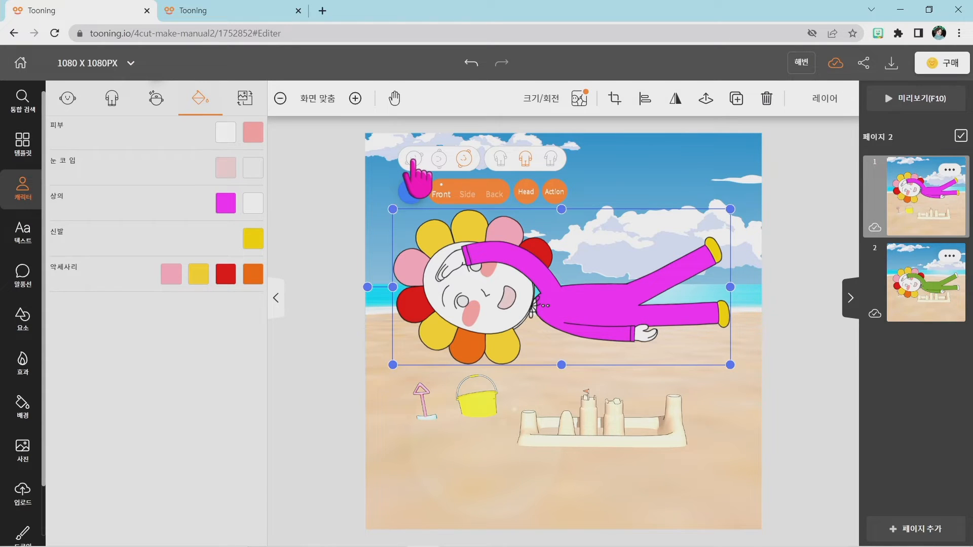
Try the other two head tilts on the lying character and restore the original tilt.
left_click(412, 161)
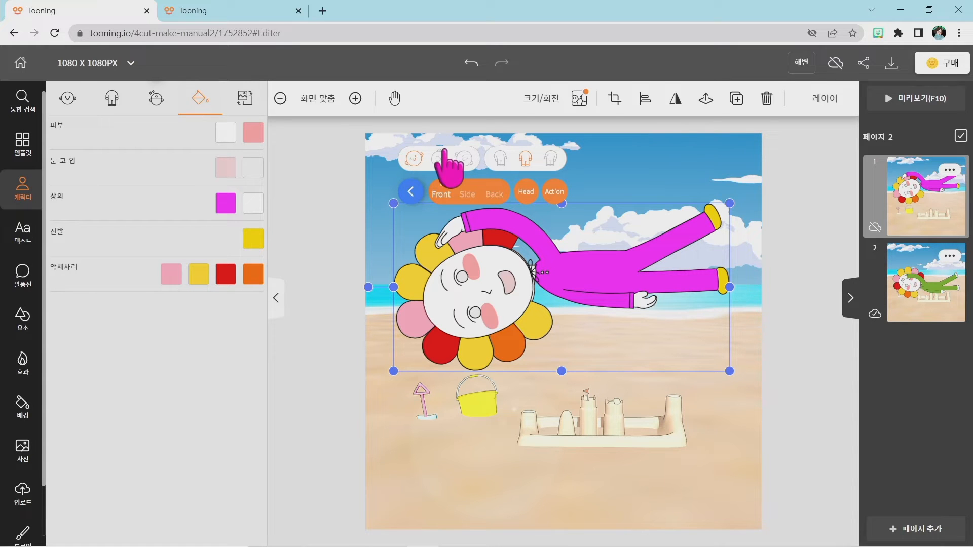
left_click(437, 159)
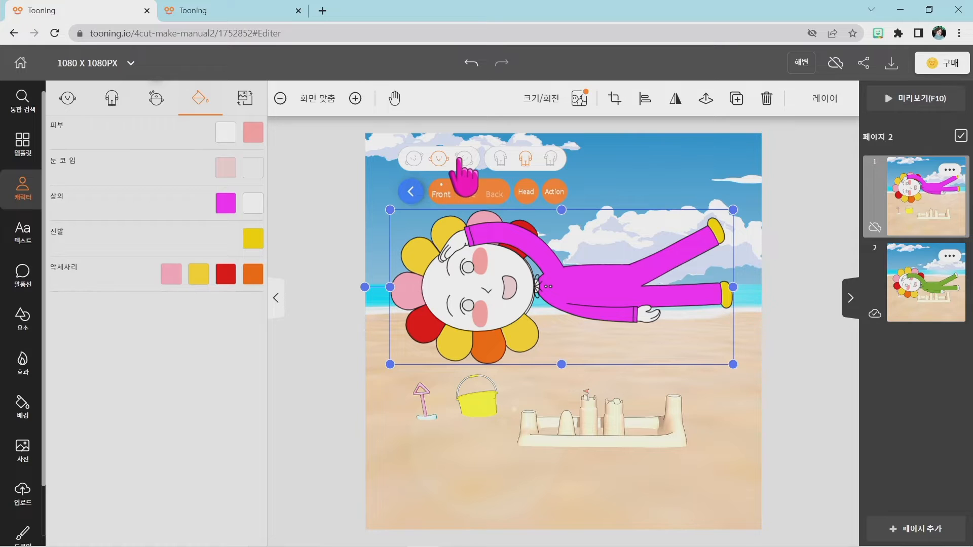
left_click(463, 159)
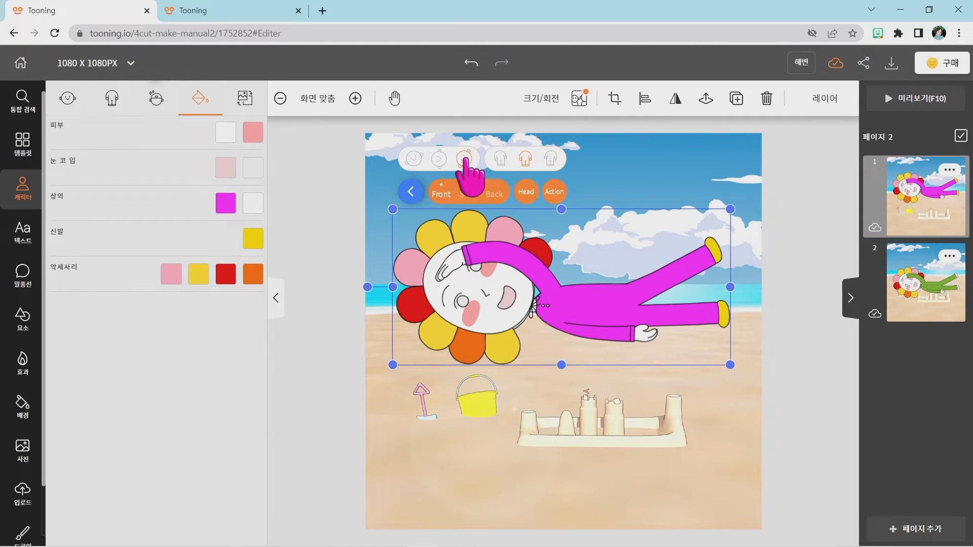
Shrink the magenta flower character to about half its size and place it over the sea at the canvas's left edge.
left_click(551, 312)
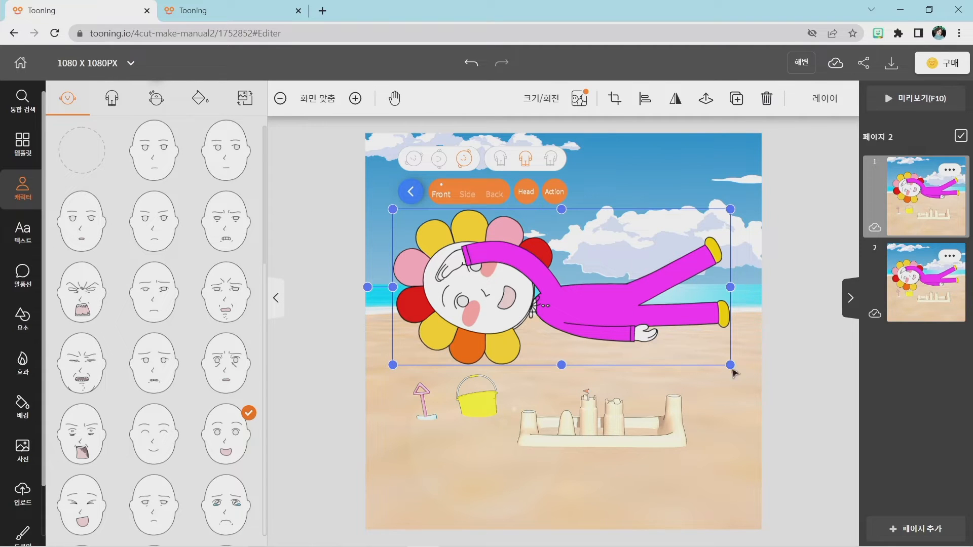
left_click_drag(727, 364, 570, 293)
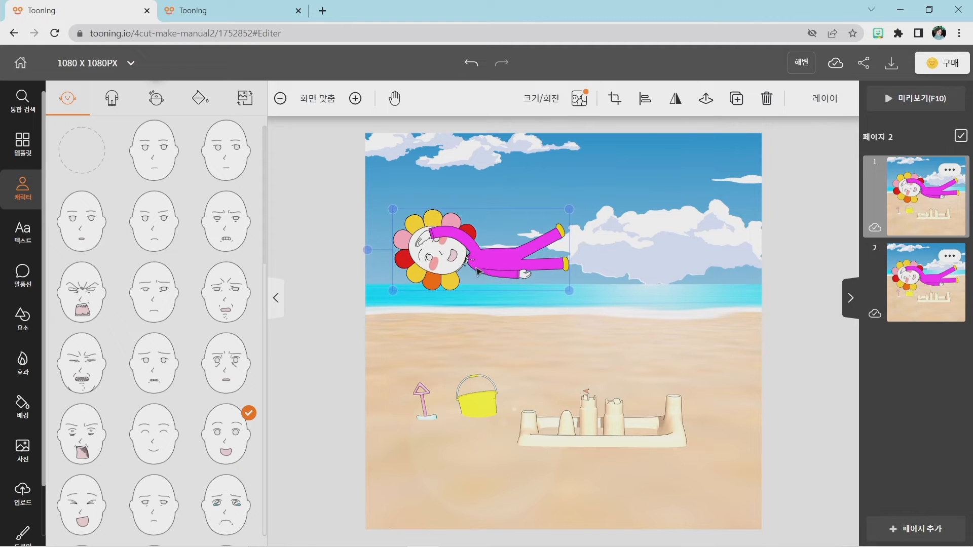
left_click_drag(479, 272, 453, 281)
left_click(385, 277)
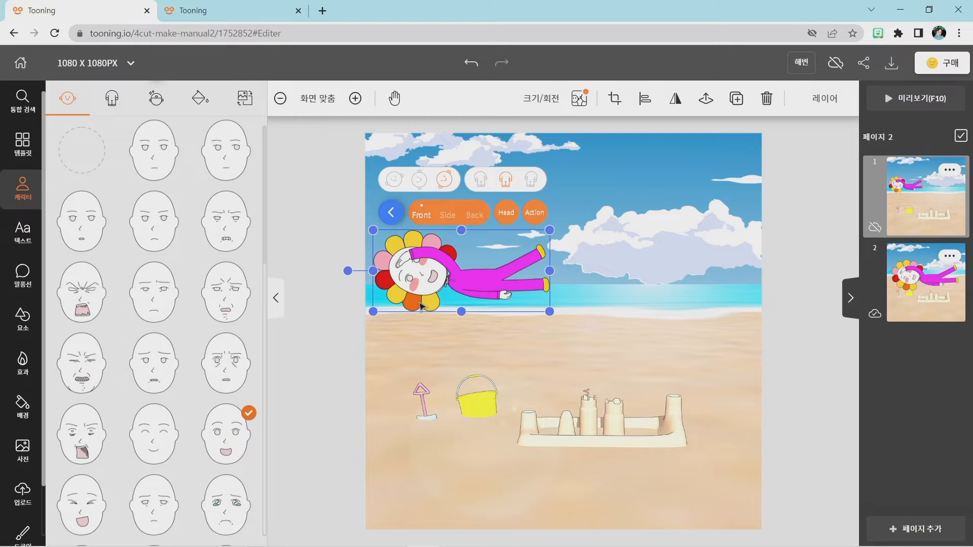
left_click(586, 337)
left_click(533, 298)
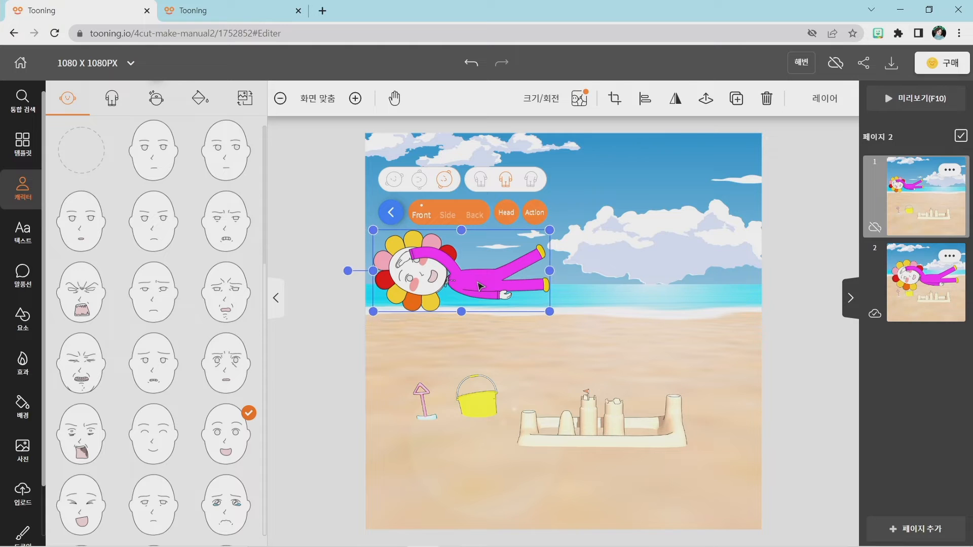
Nudge the magenta flower character slightly right over the sea and shrink it a little.
left_click_drag(475, 280, 478, 279)
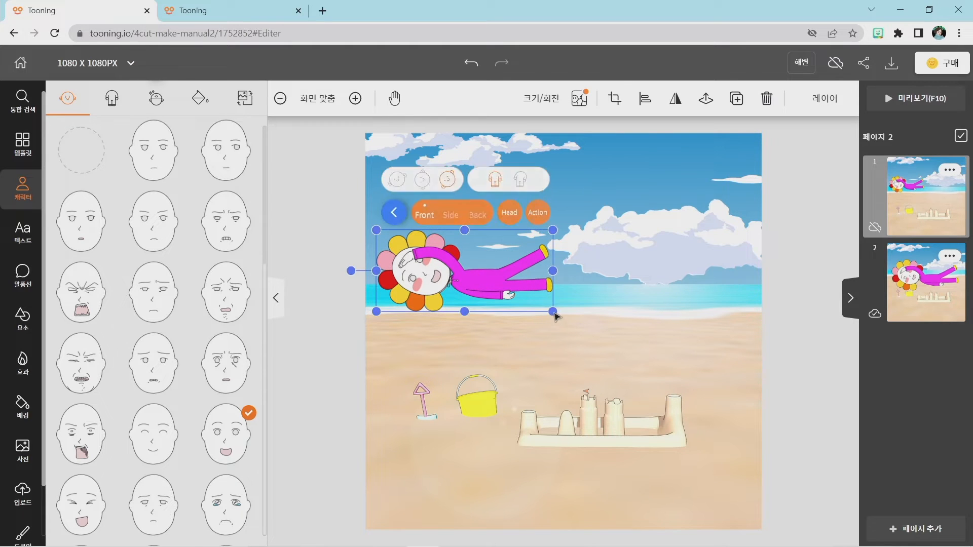
left_click_drag(553, 312, 543, 307)
left_click(556, 353)
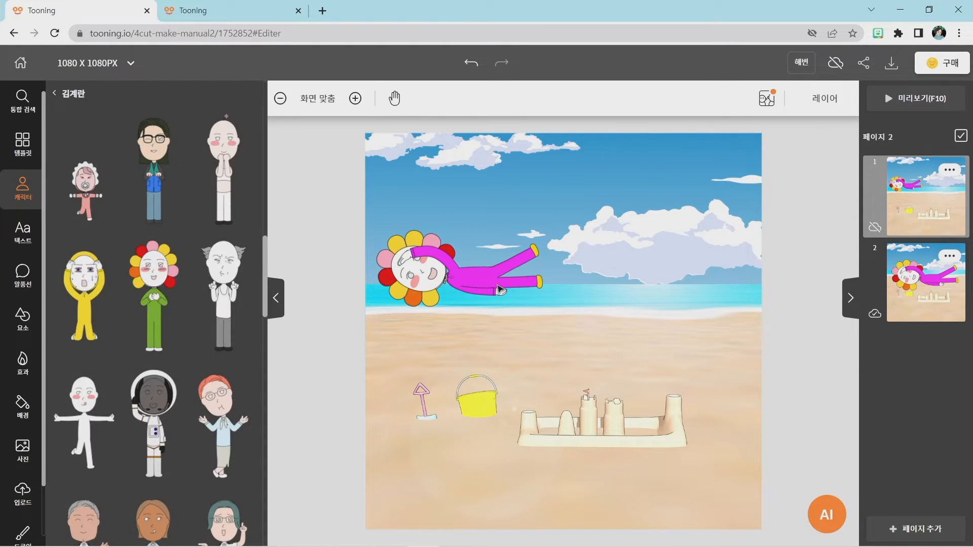
Crop the magenta flower character, keeping the upper part and cutting away the lower head, torso and straight leg.
left_click(495, 285)
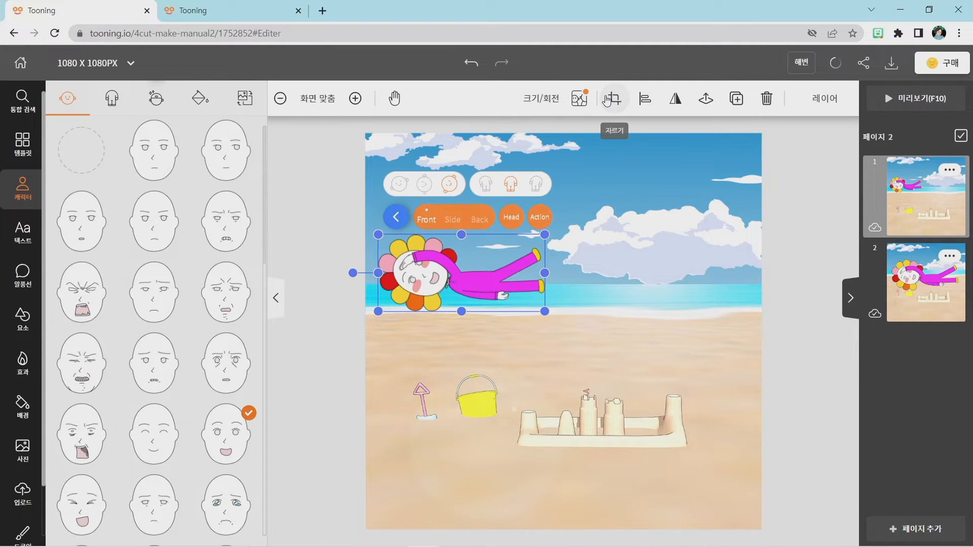
key("super+plus")
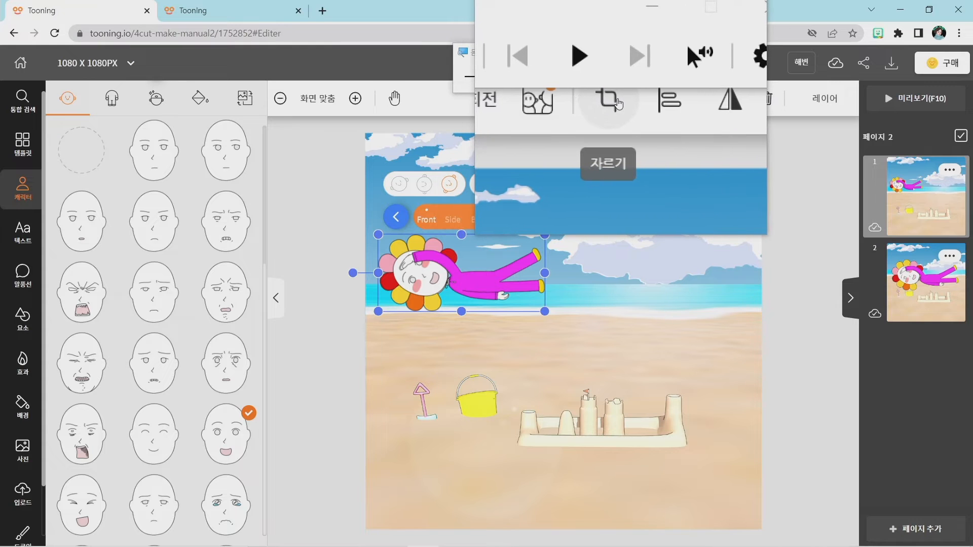
left_click(617, 104)
key("super+Escape")
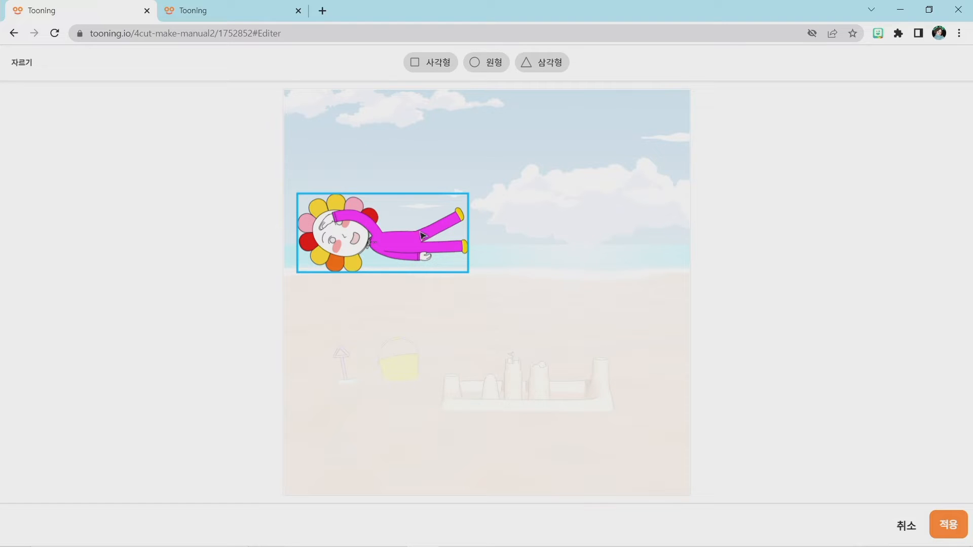
left_click(381, 245)
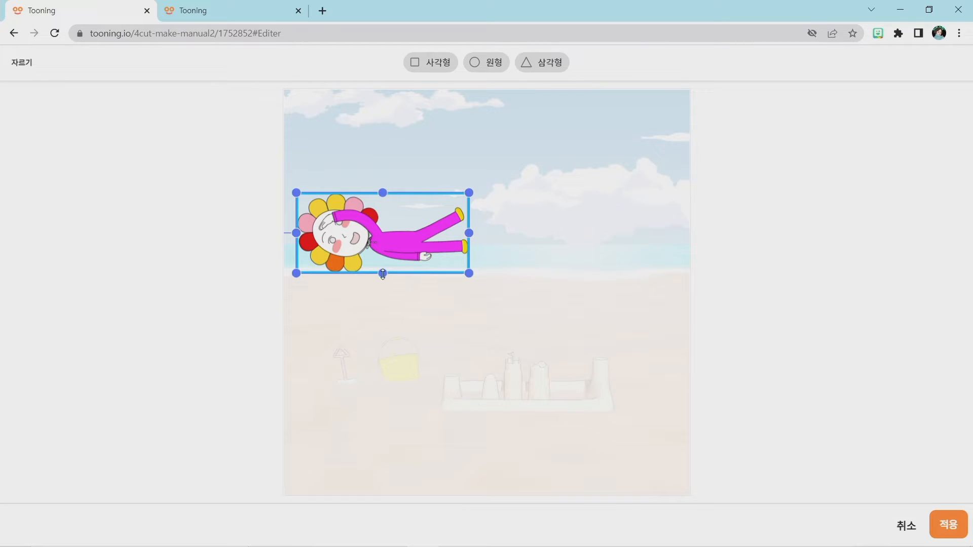
left_click_drag(383, 275, 381, 242)
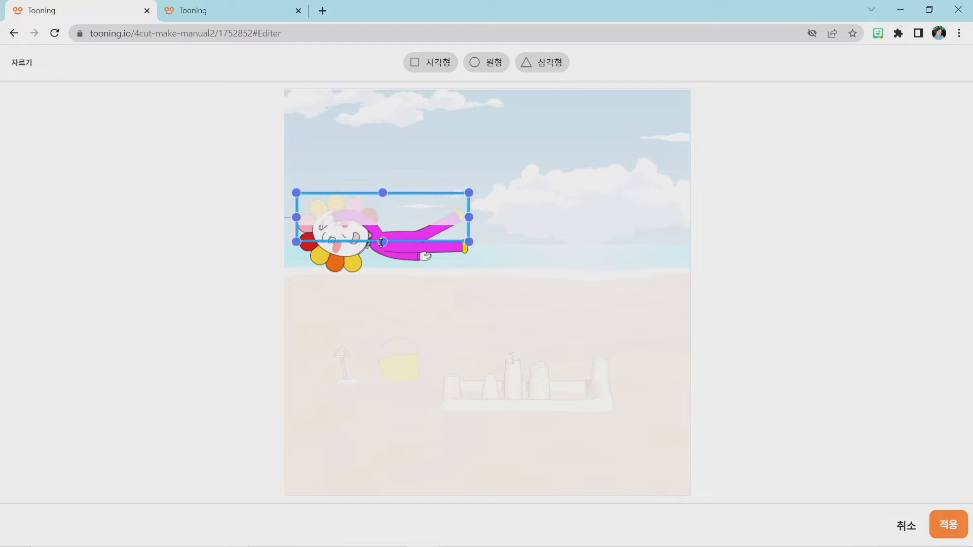
mouse_move(389, 225)
left_mouse_down()
mouse_move(389, 239)
mouse_move(381, 191)
mouse_move(389, 218)
left_mouse_up()
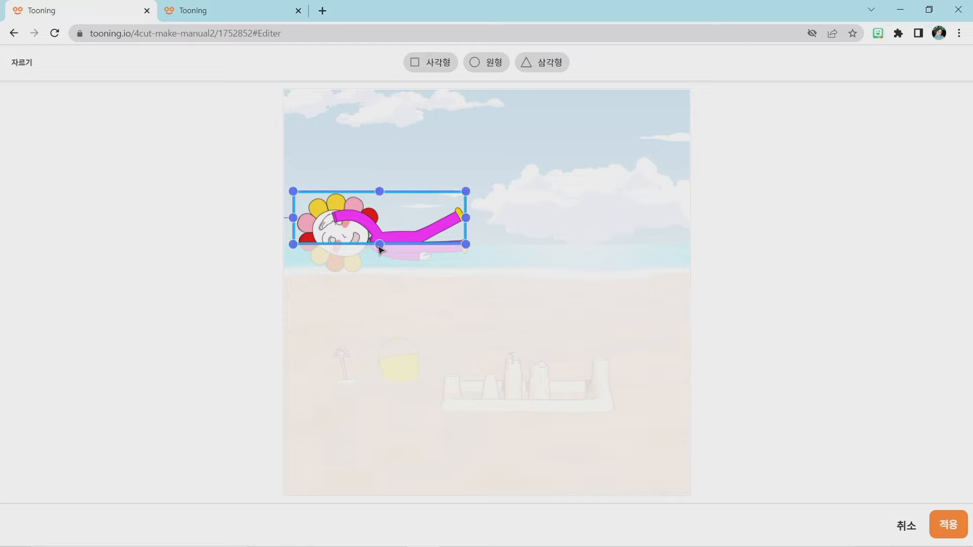
left_click_drag(380, 241, 380, 241)
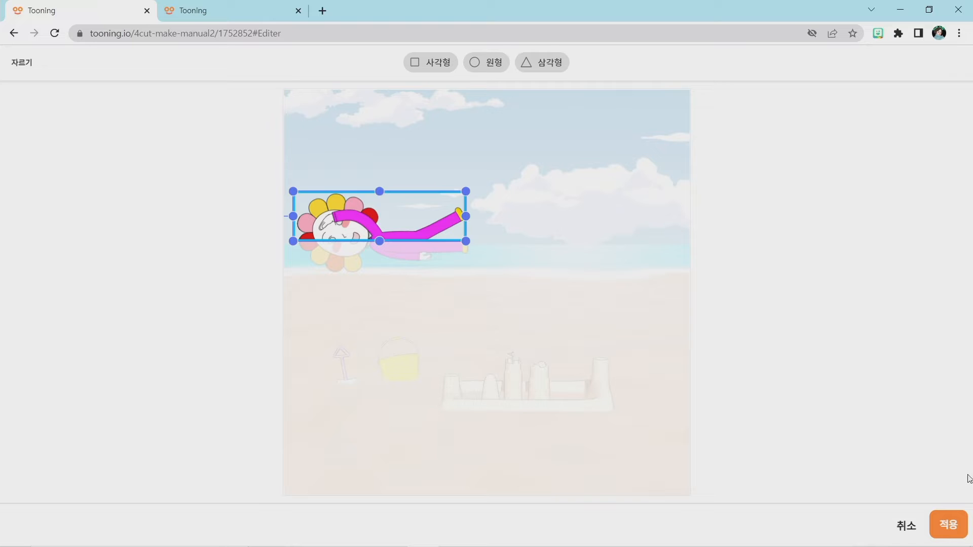
left_click(945, 527)
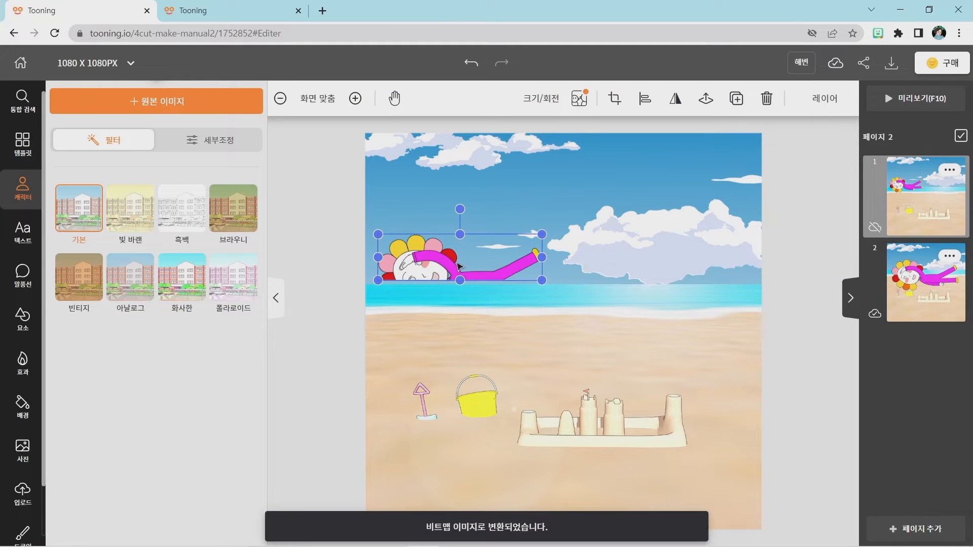
Move the cropped flower character down so its flat cut edge sits in the sea just below the horizon.
mouse_move(454, 261)
left_mouse_down()
mouse_move(456, 279)
mouse_move(449, 274)
left_mouse_up()
left_click(517, 339)
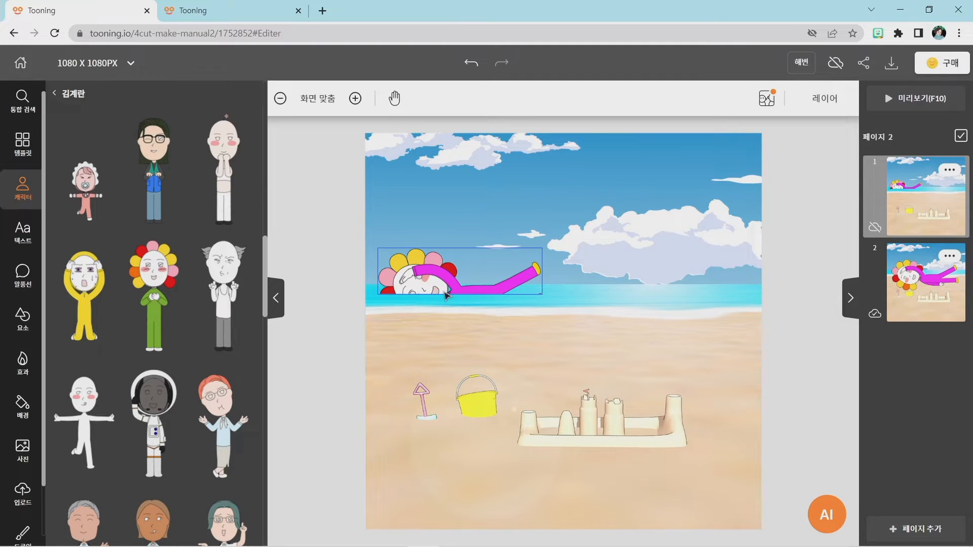
left_click(428, 278)
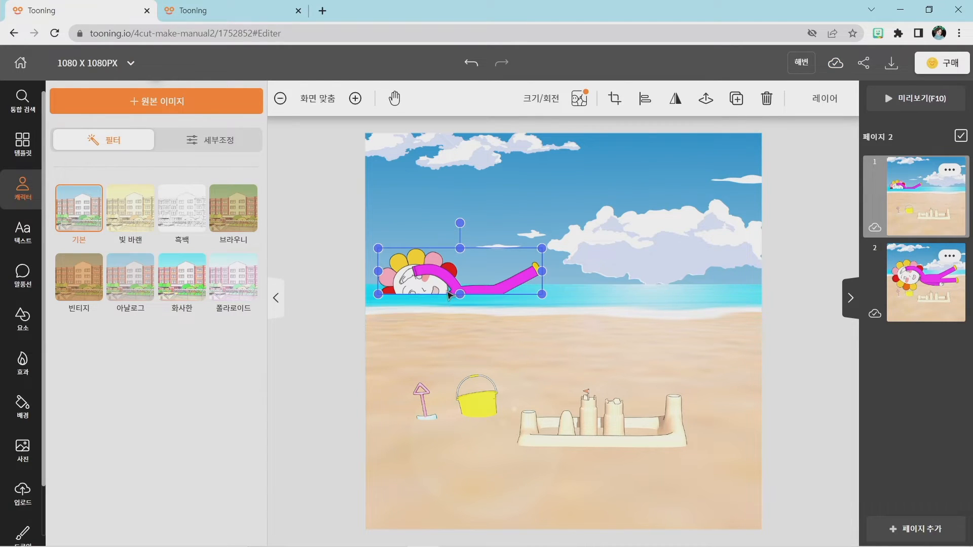
left_click(665, 363)
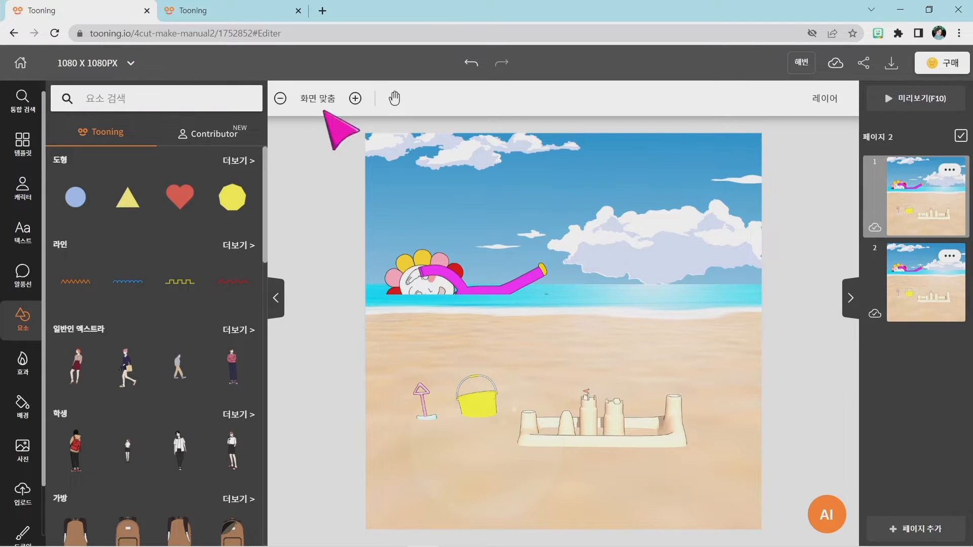
Check the 2022_8_20 reference, return to the 해변 project and add the yellow hooded 김계란 character above the sandcastle.
left_click(221, 11)
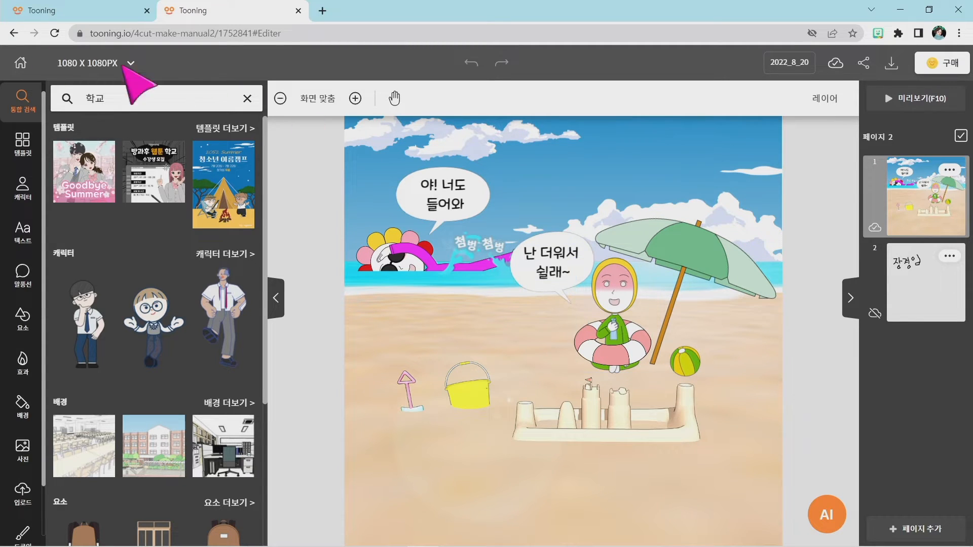
left_click(44, 10)
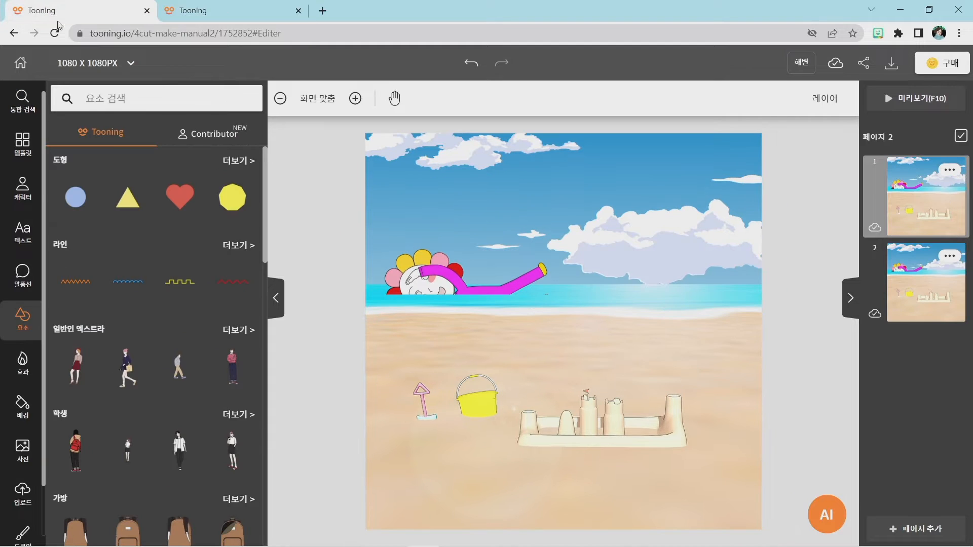
left_click(30, 194)
scroll(111, 234, "down", 2)
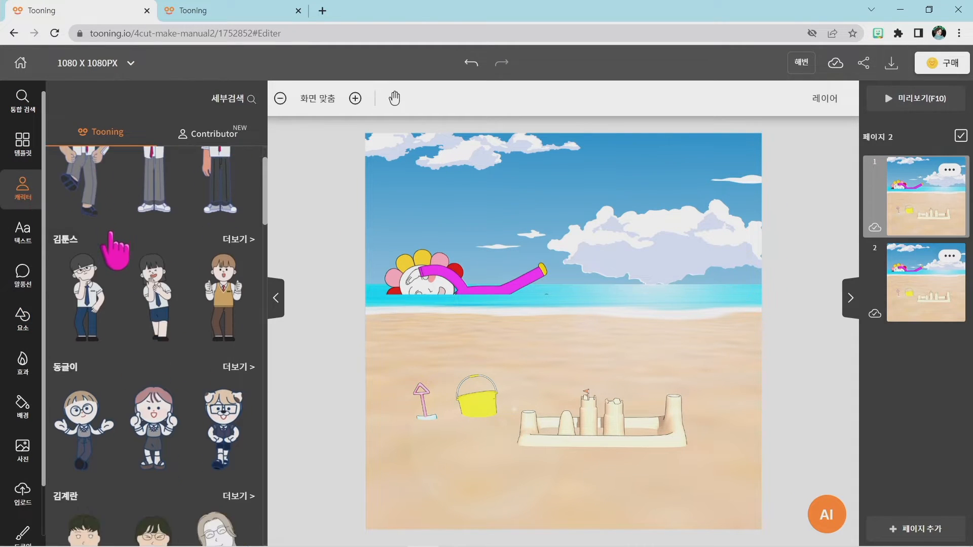
scroll(112, 238, "down", 5)
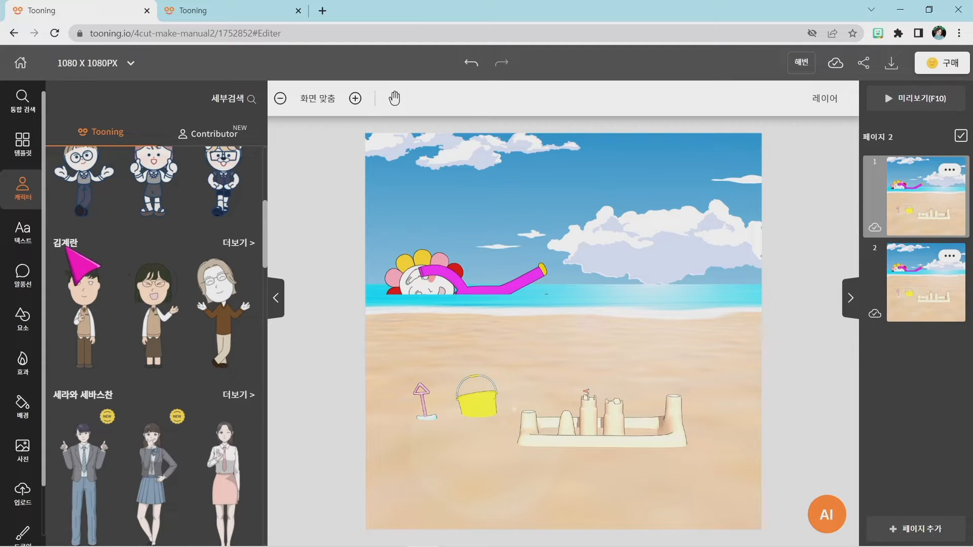
left_click(238, 243)
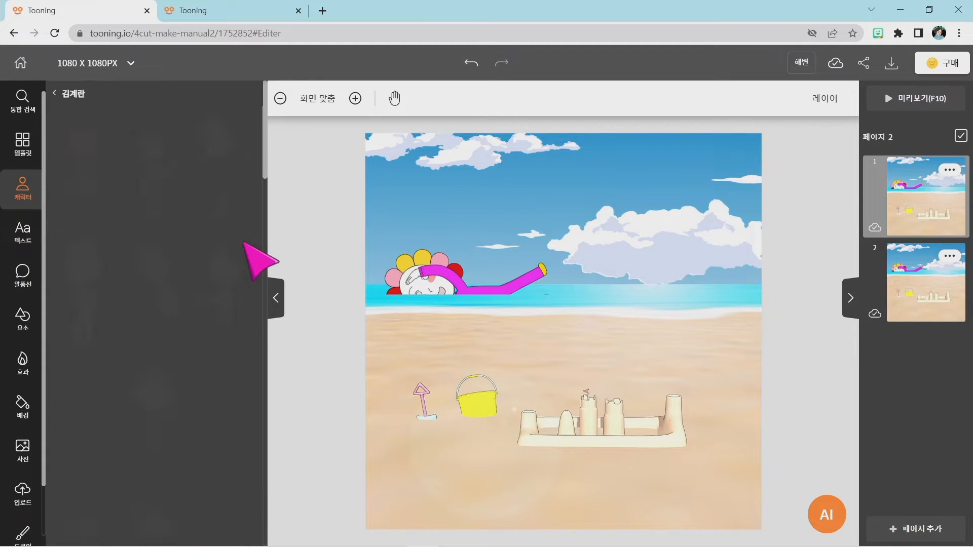
scroll(191, 270, "down", 13)
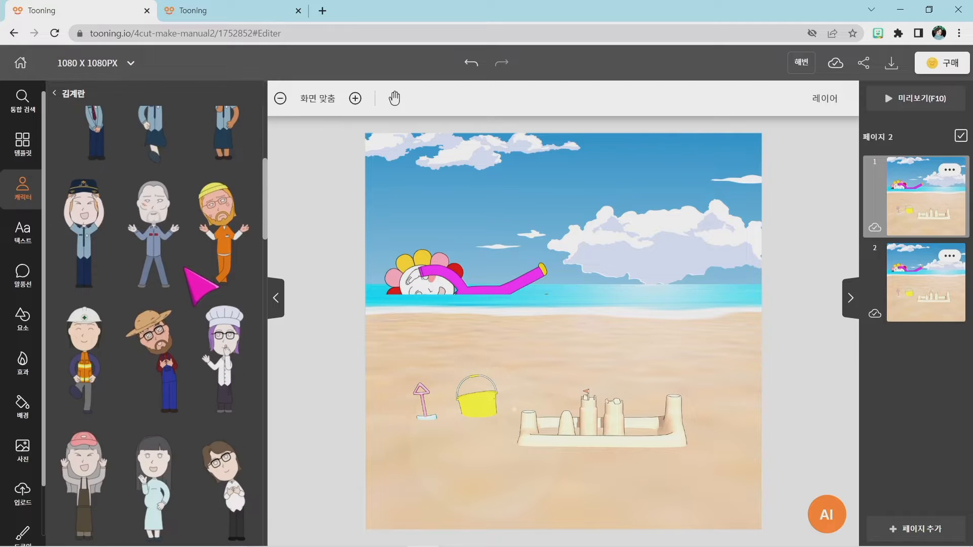
scroll(181, 268, "down", 5)
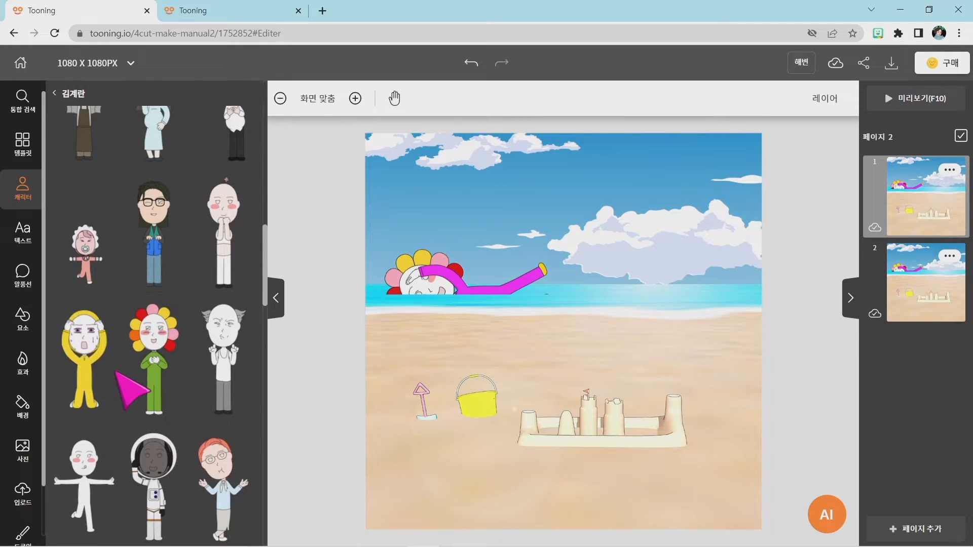
left_click(83, 347)
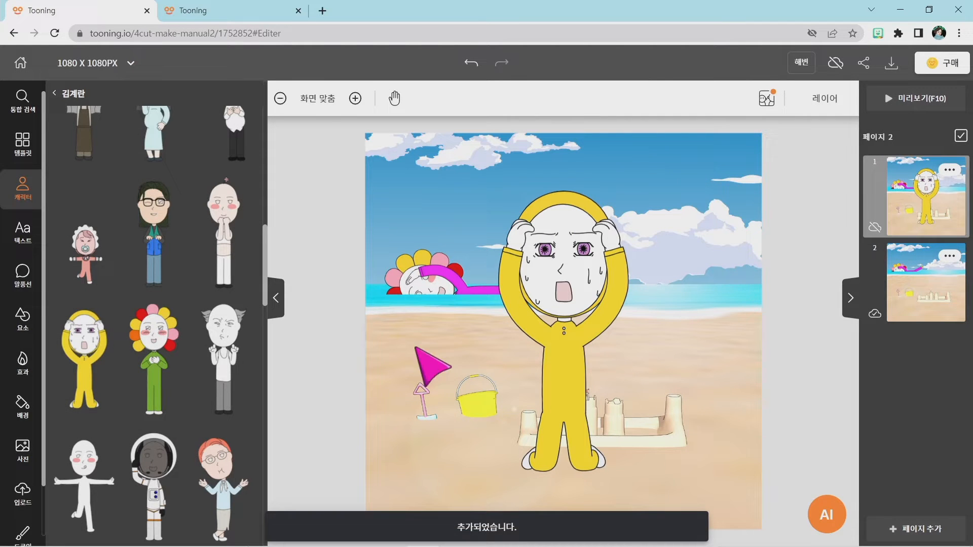
left_click_drag(561, 327, 638, 305)
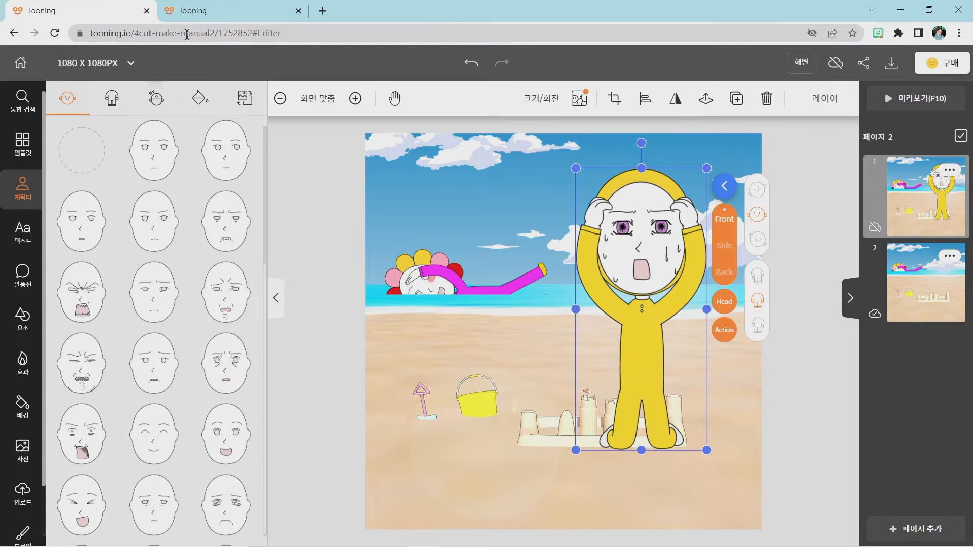
Compare with the 2022_8_20 reference again and give the yellow character the open-mouthed laughing face with squeezed-shut eyes.
left_click(201, 12)
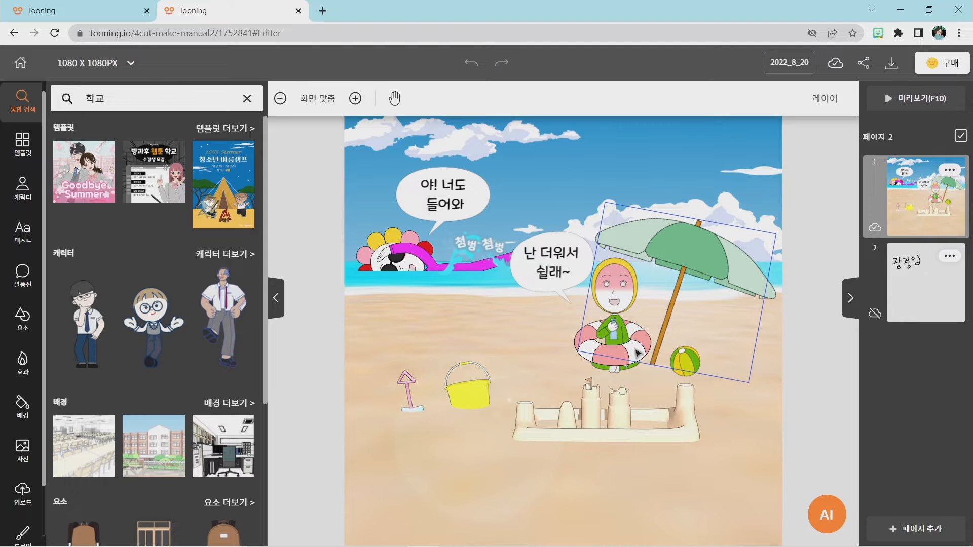
left_click(85, 6)
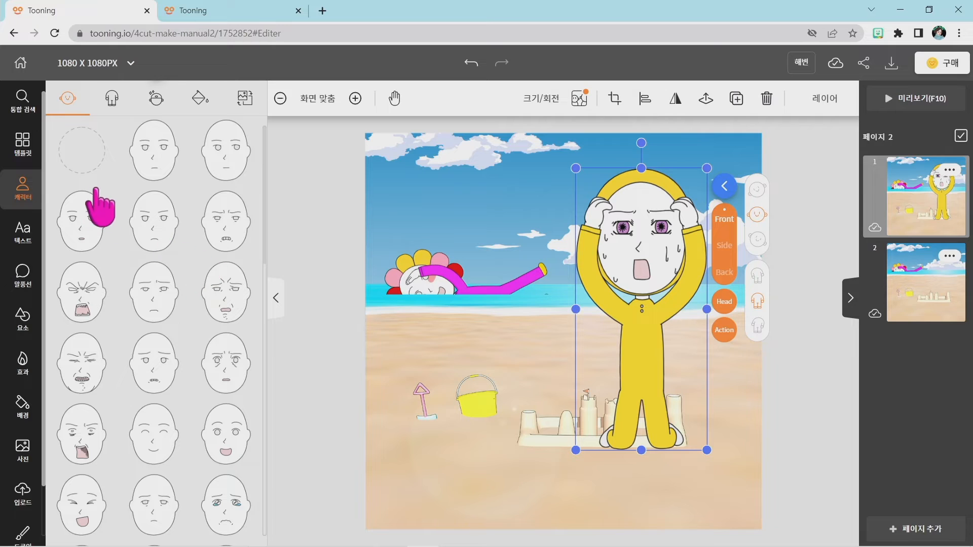
scroll(117, 304, "down", 3)
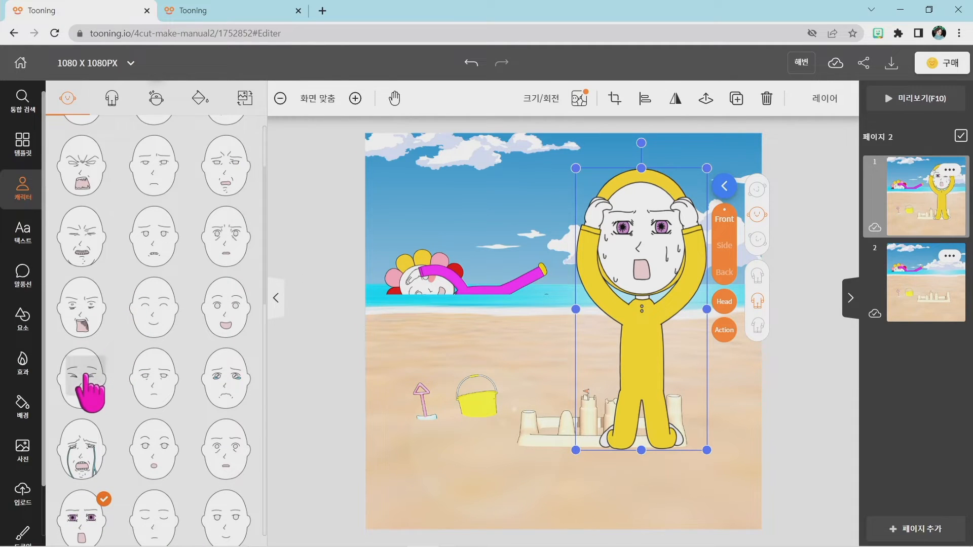
left_click(87, 377)
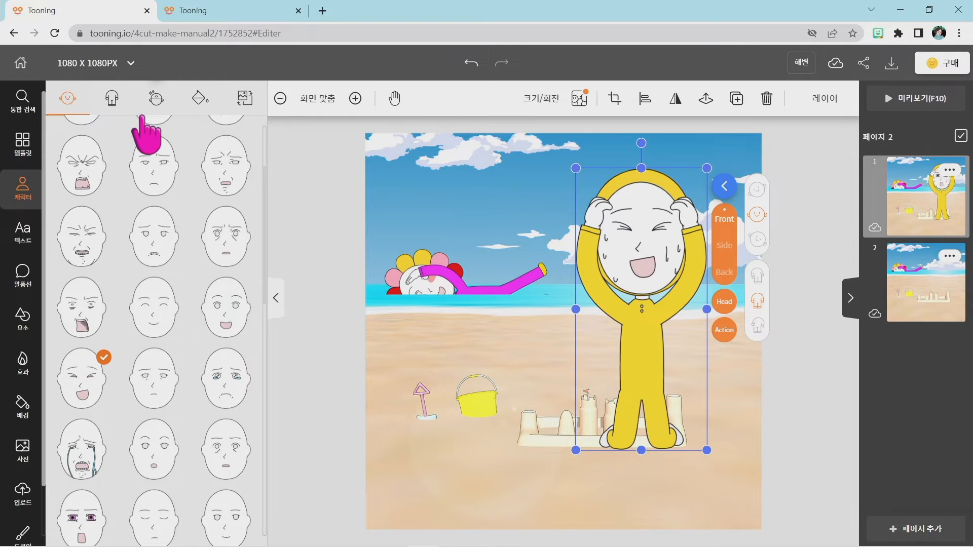
Open 동작 편집 for the yellow character and set 왼팔 to the bent arm with the hand resting on the chest.
left_click(115, 99)
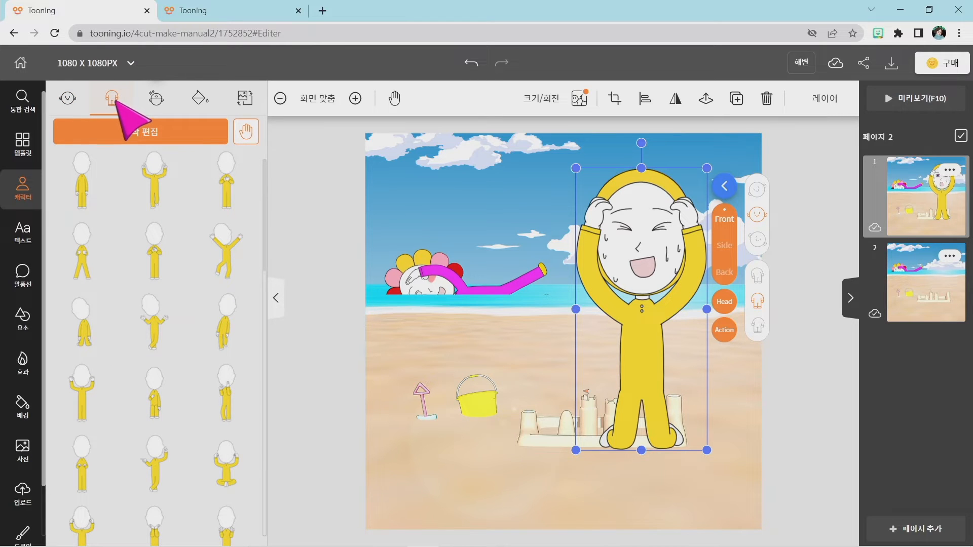
left_click(63, 98)
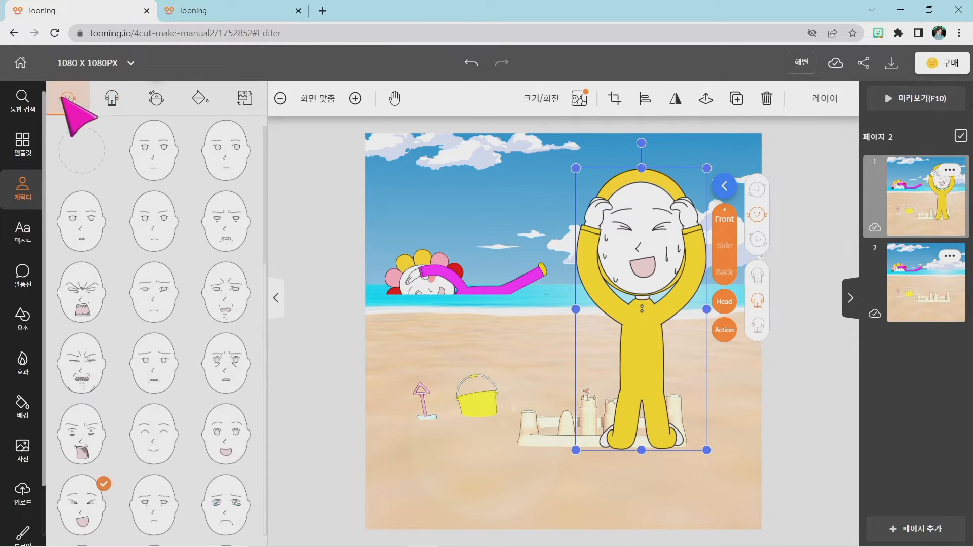
left_click(108, 100)
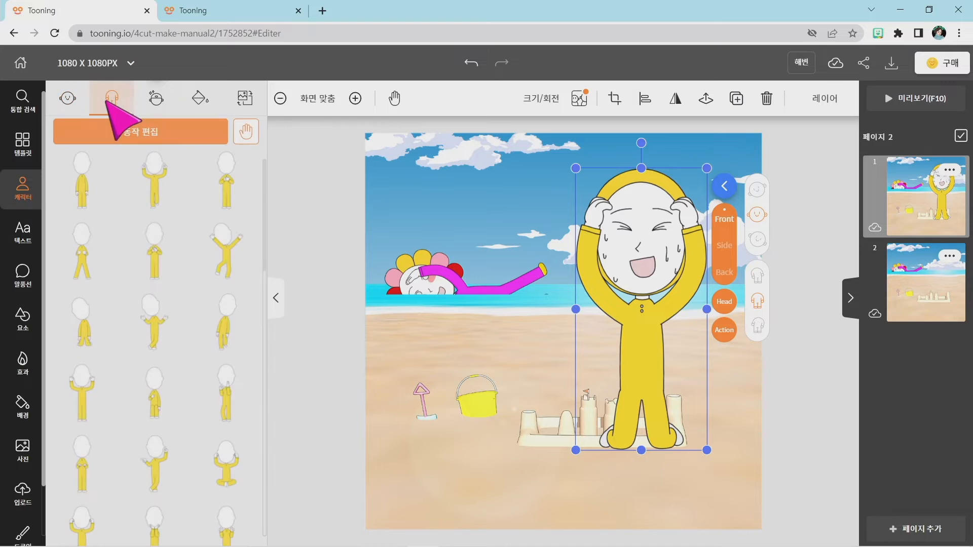
left_click(135, 143)
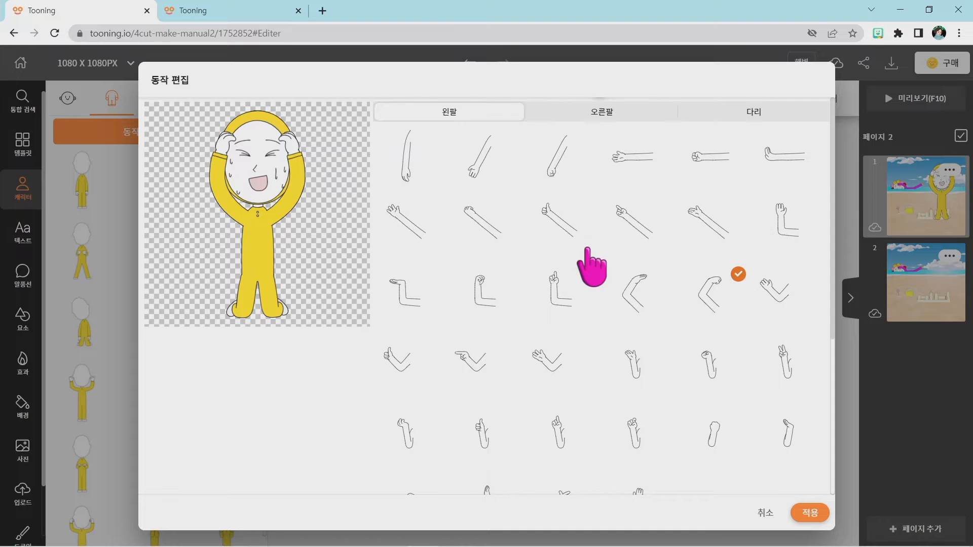
scroll(582, 261, "down", 3)
scroll(691, 378, "up", 3)
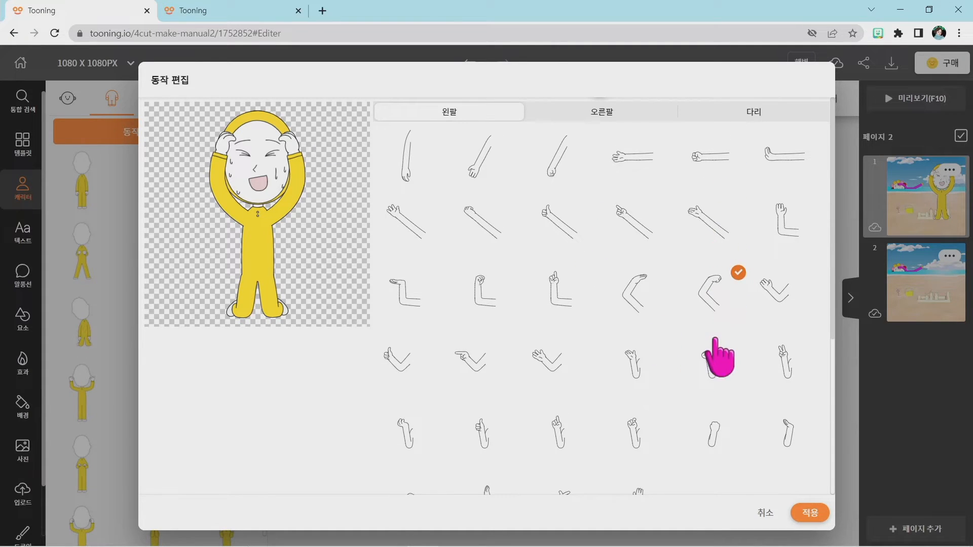
scroll(717, 435, "down", 2)
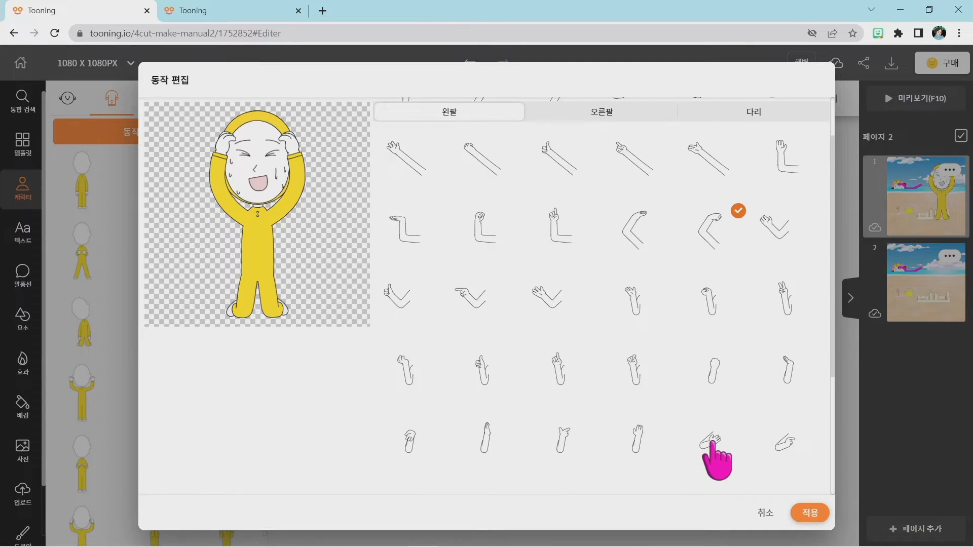
left_click(711, 440)
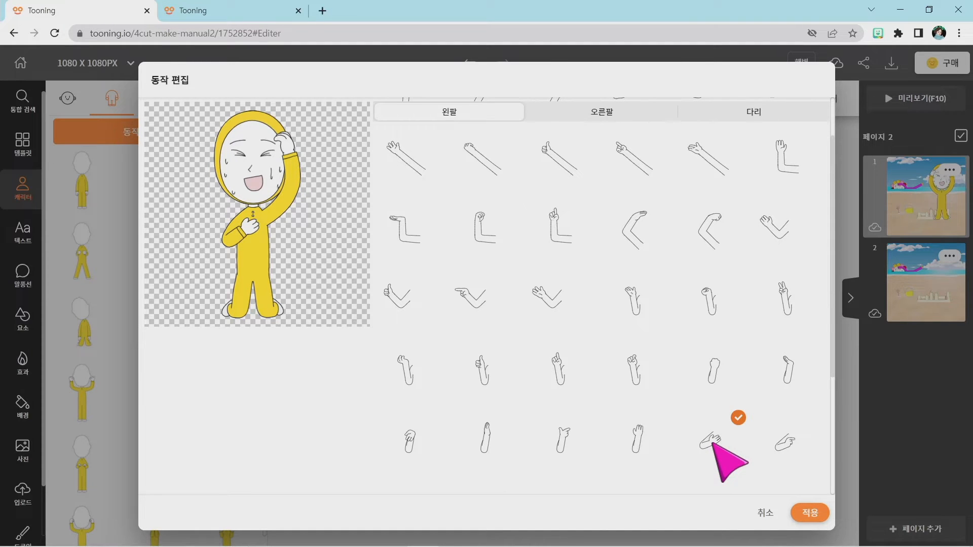
scroll(719, 435, "up", 1)
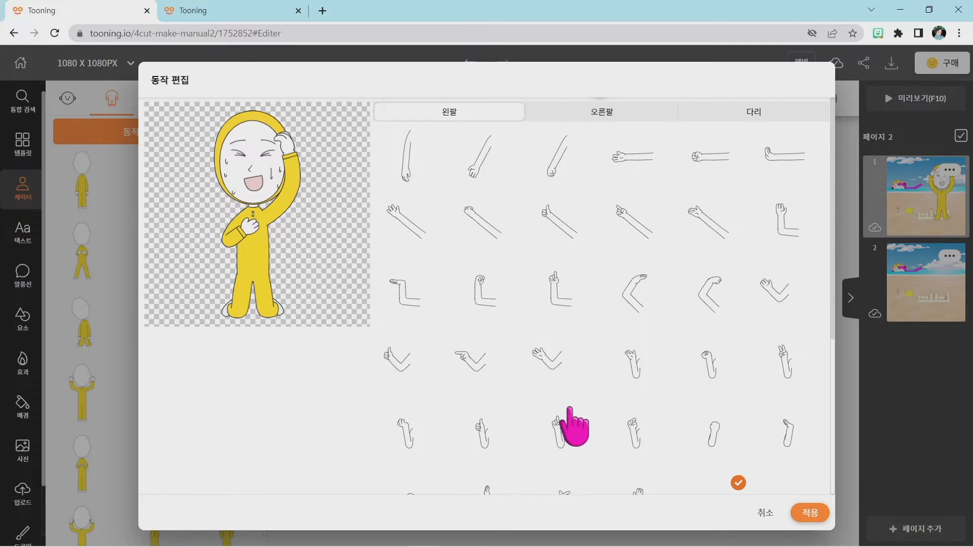
scroll(571, 434, "down", 1)
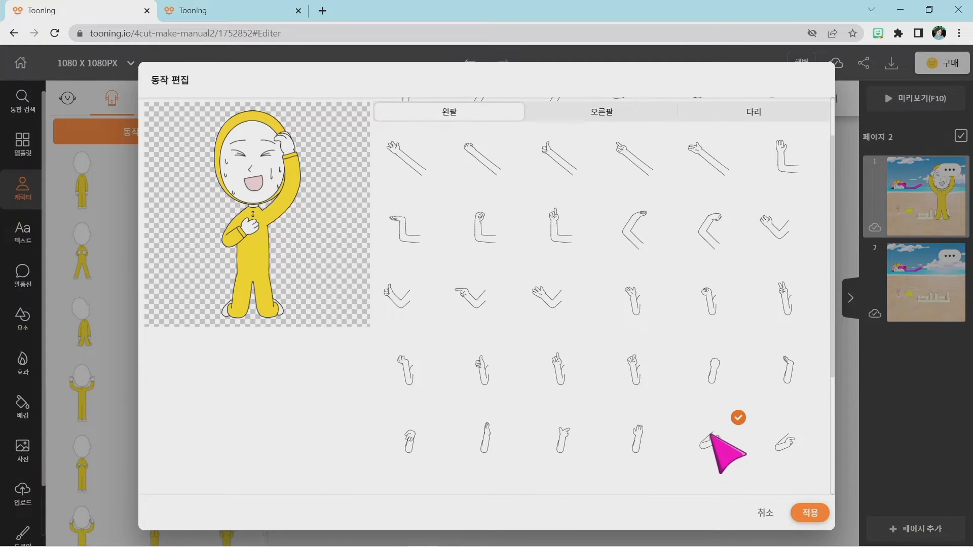
Set 오른팔 to the straight hanging arm and 다리 to the cross-legged sit, apply the pose, and nudge the character slightly upward.
left_click(591, 117)
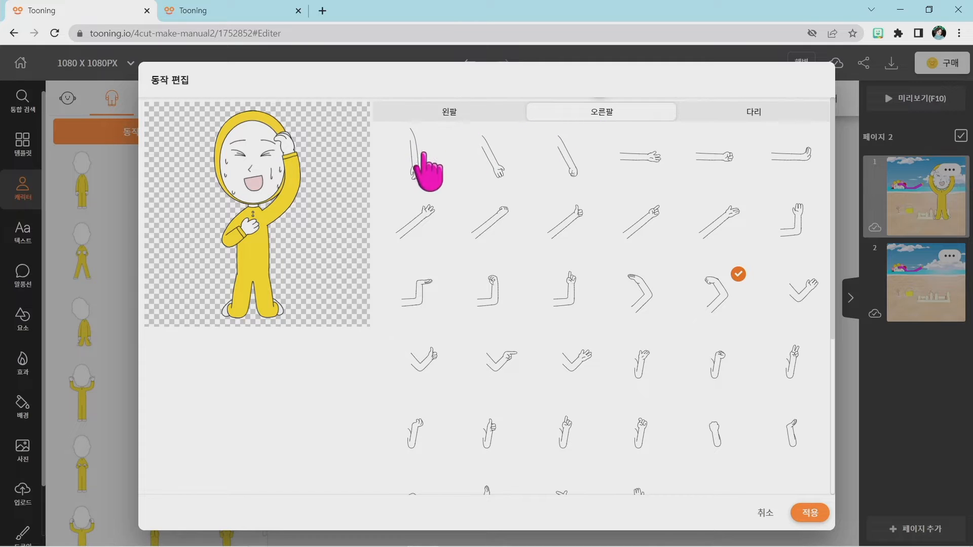
left_click(413, 157)
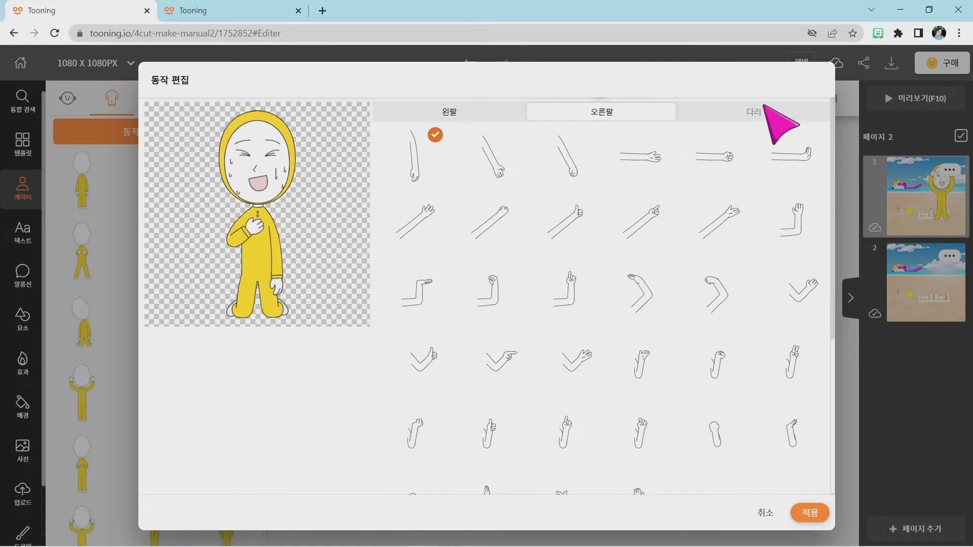
left_click(754, 120)
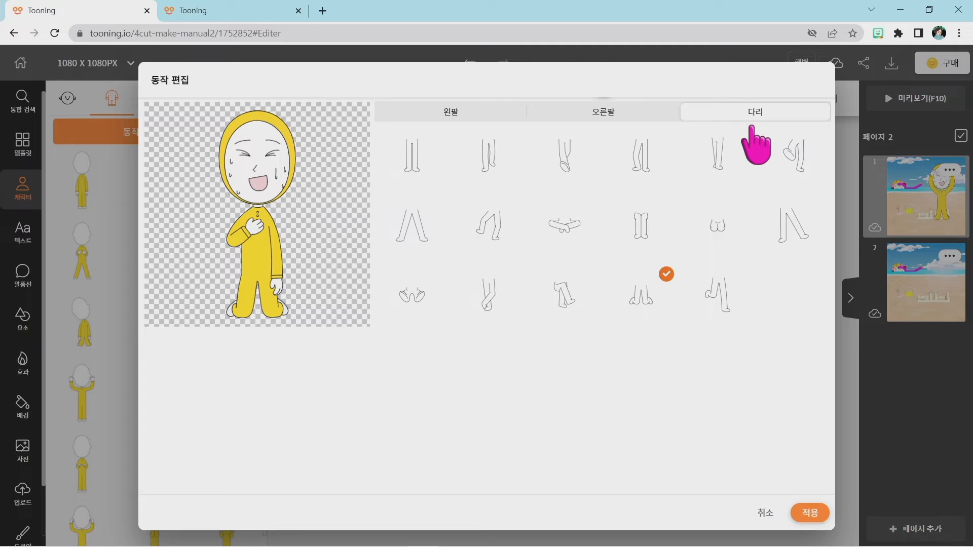
left_click(563, 221)
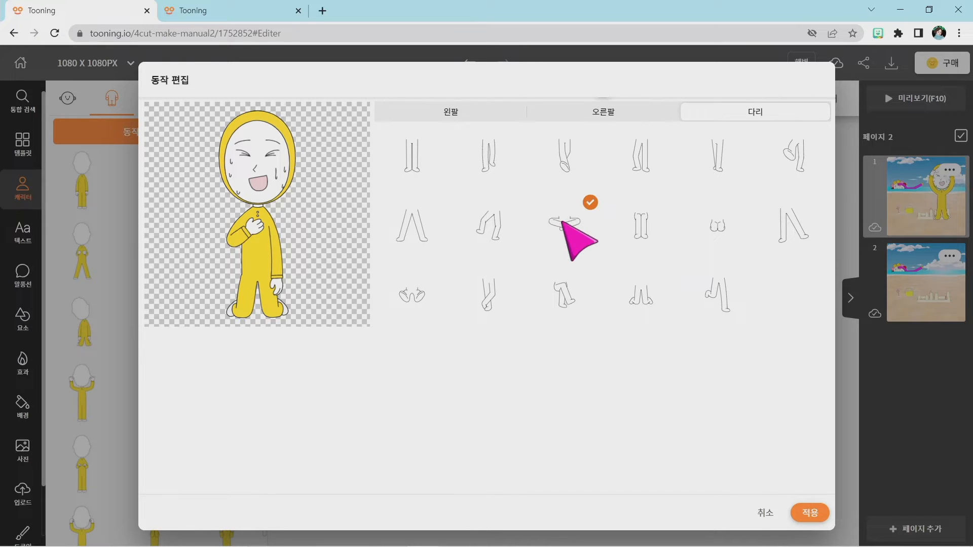
left_click(811, 512)
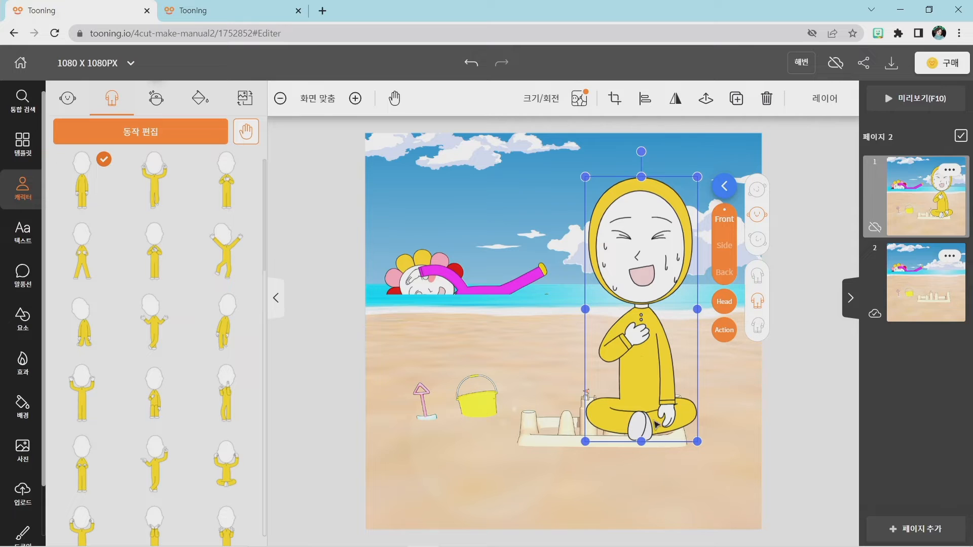
left_click_drag(640, 361, 638, 355)
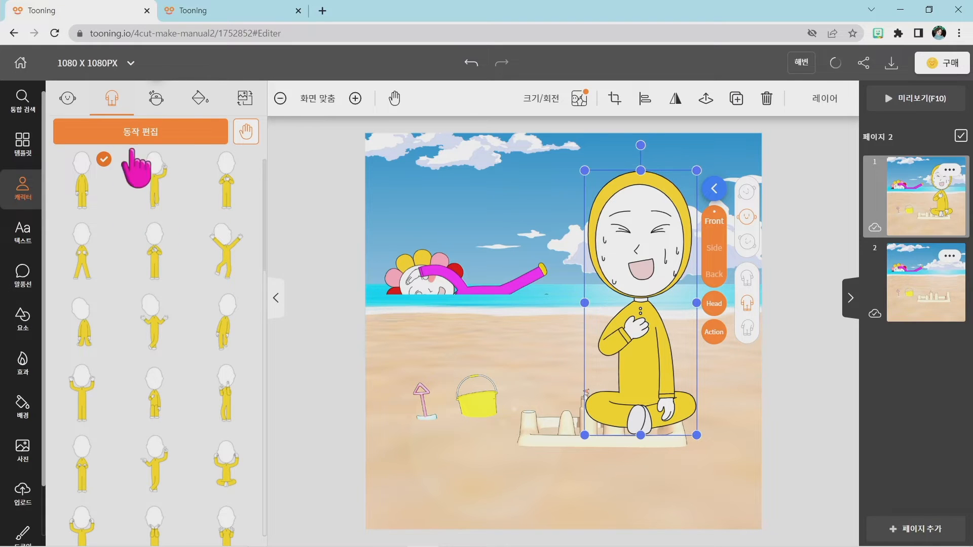
Recolor the hooded character's yellow 상의 to green #68BC00 and shift the character slightly to the right.
left_click(200, 99)
left_click(226, 204)
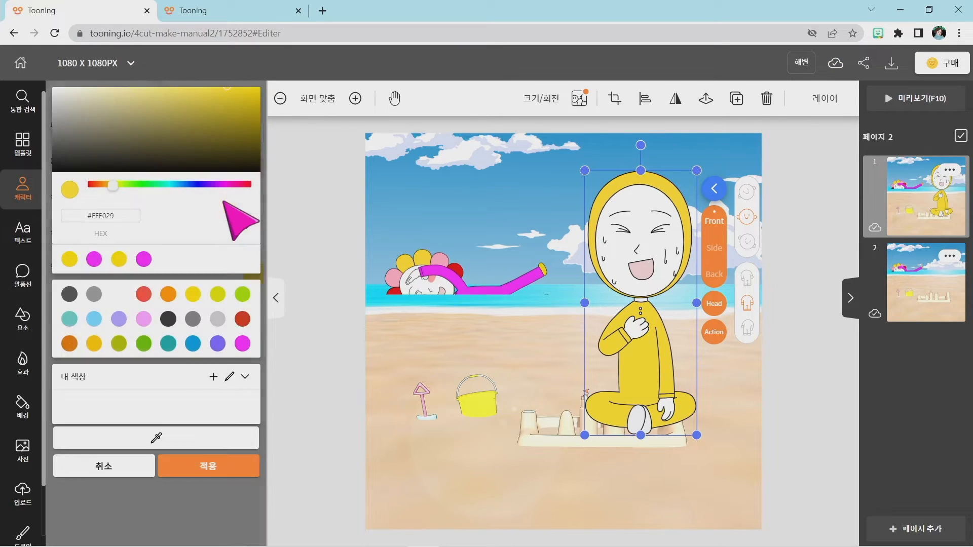
left_click(144, 344)
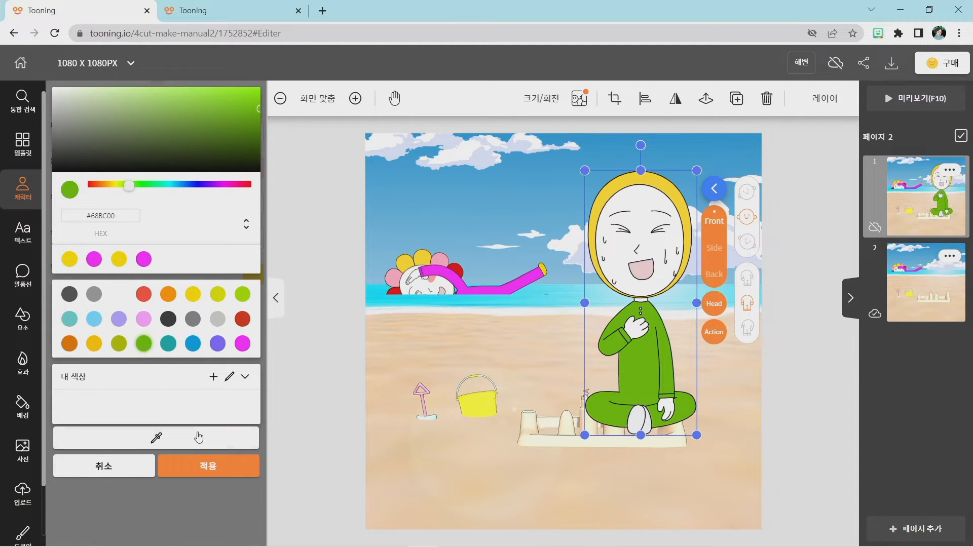
left_click(213, 465)
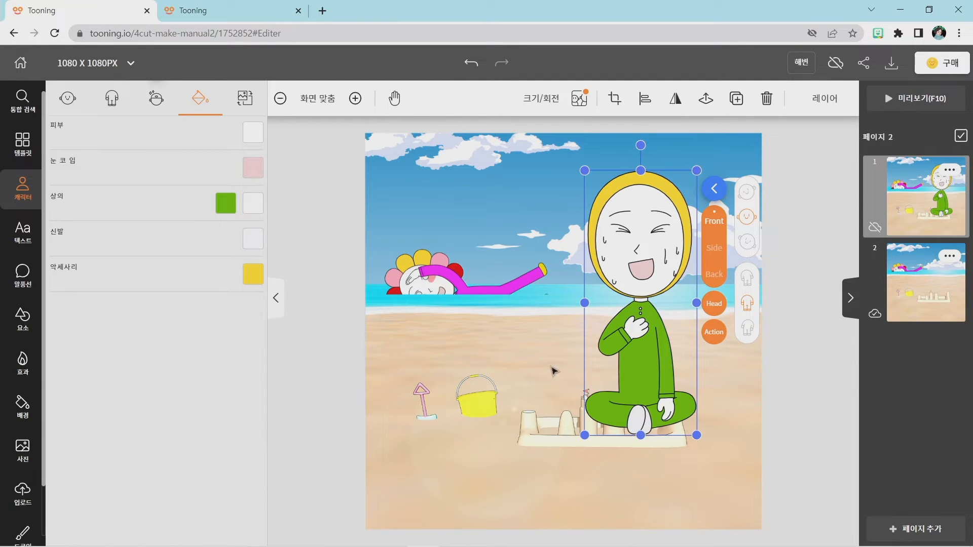
left_click(804, 446)
left_click_drag(637, 376, 647, 374)
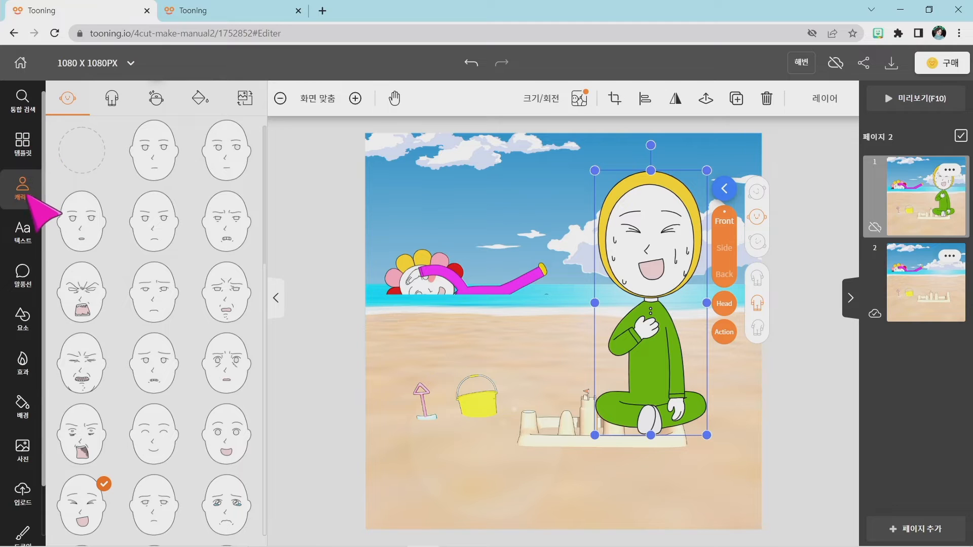
Search the 요소 library for 음료수 and add the first blue bottle to the page.
left_click(26, 324)
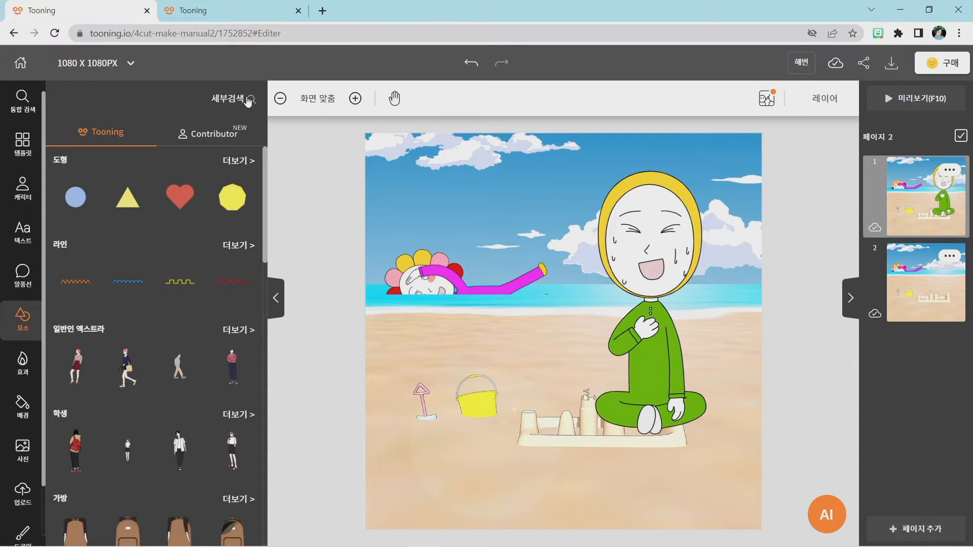
key("super+plus")
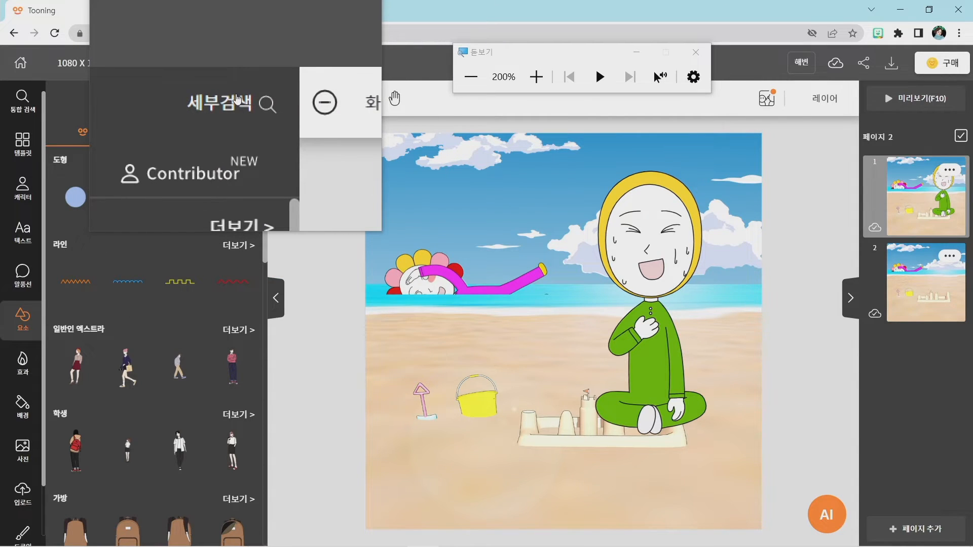
key("super+Escape")
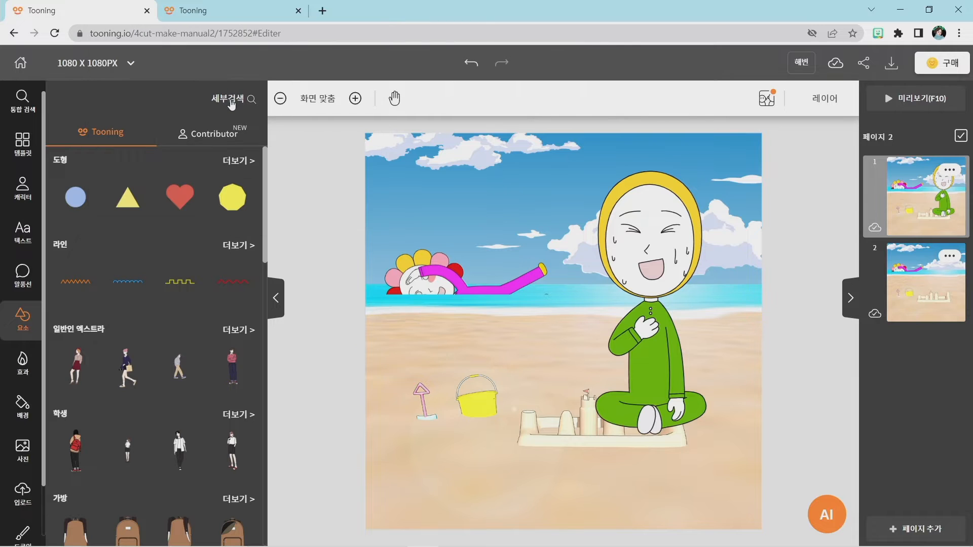
left_click(231, 103)
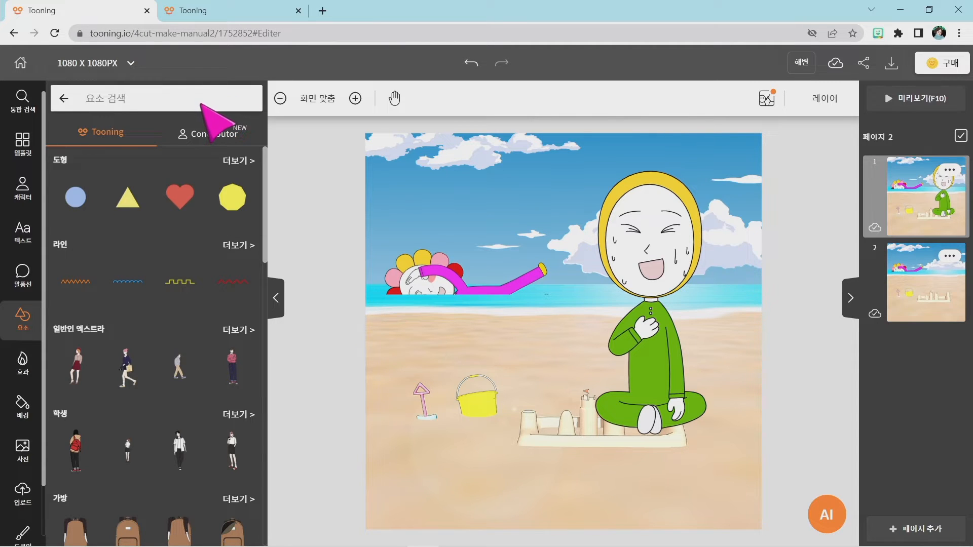
type("음")
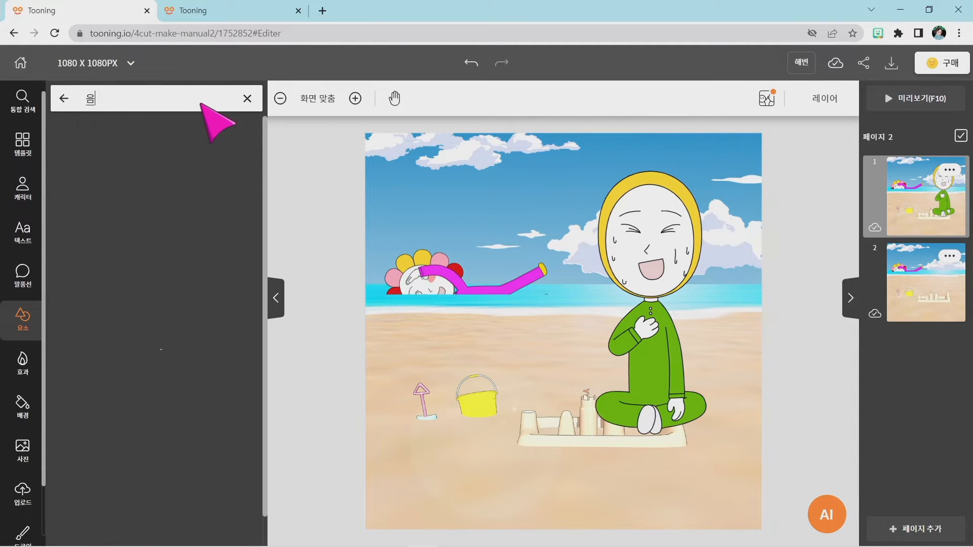
type("료수")
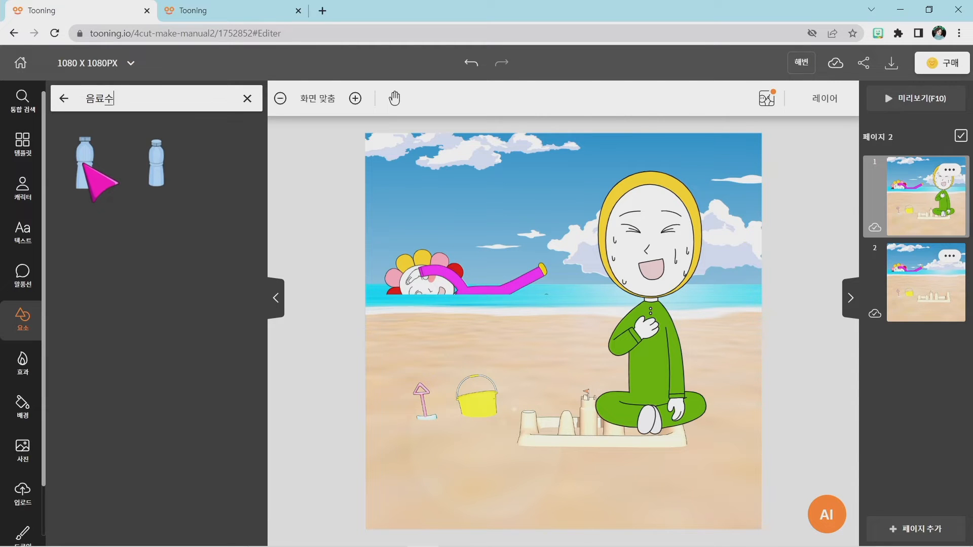
left_click(84, 163)
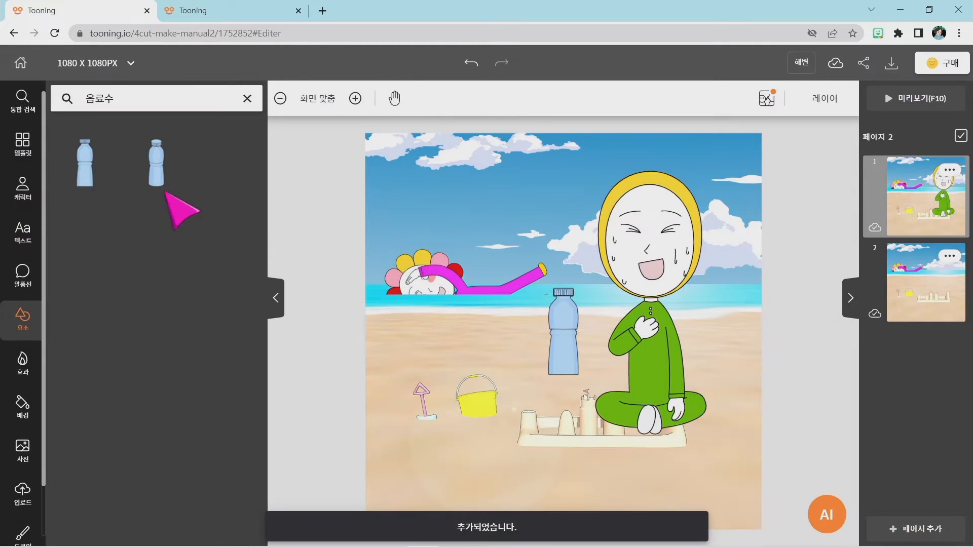
Shrink the blue bottle and place it upright over the seated character's raised hand, just below the chin.
left_click(568, 338)
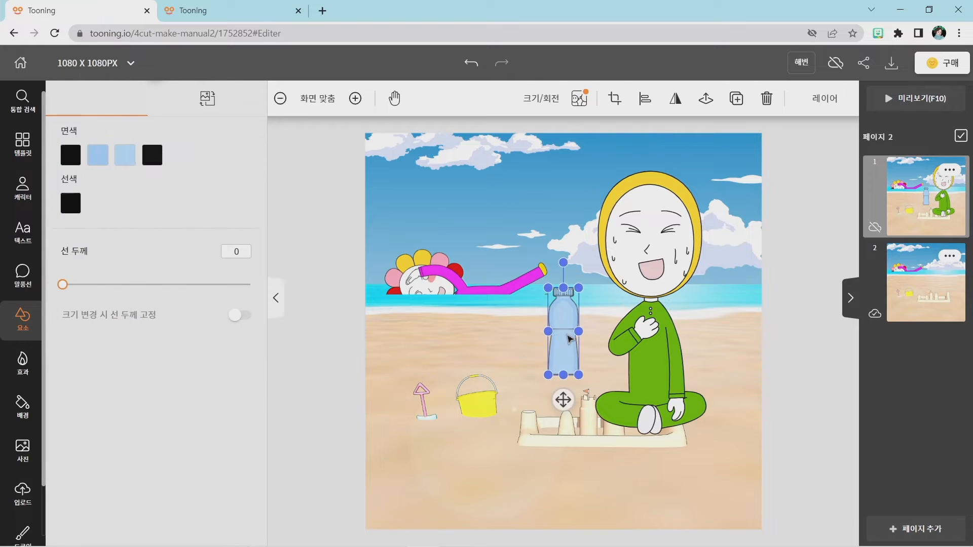
left_click_drag(569, 338, 654, 339)
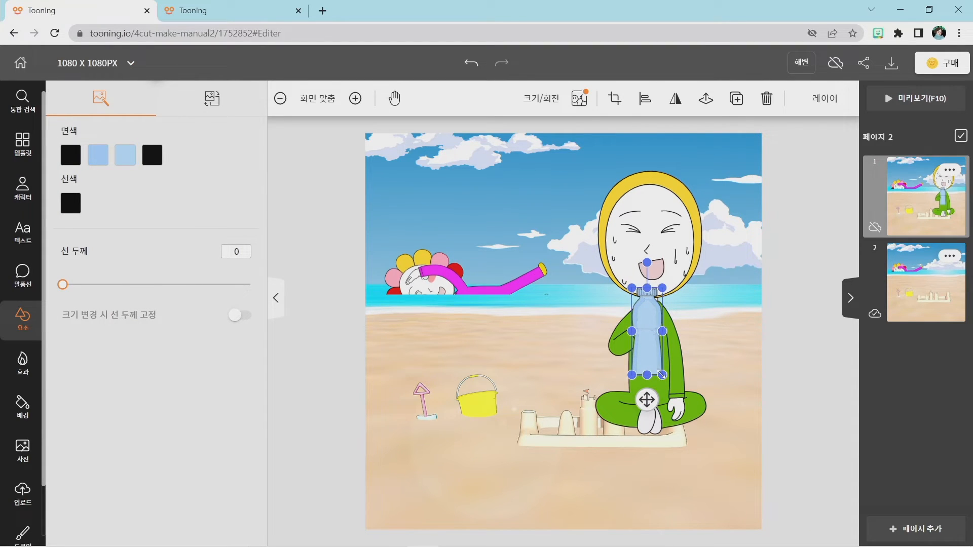
left_click_drag(661, 374, 627, 351)
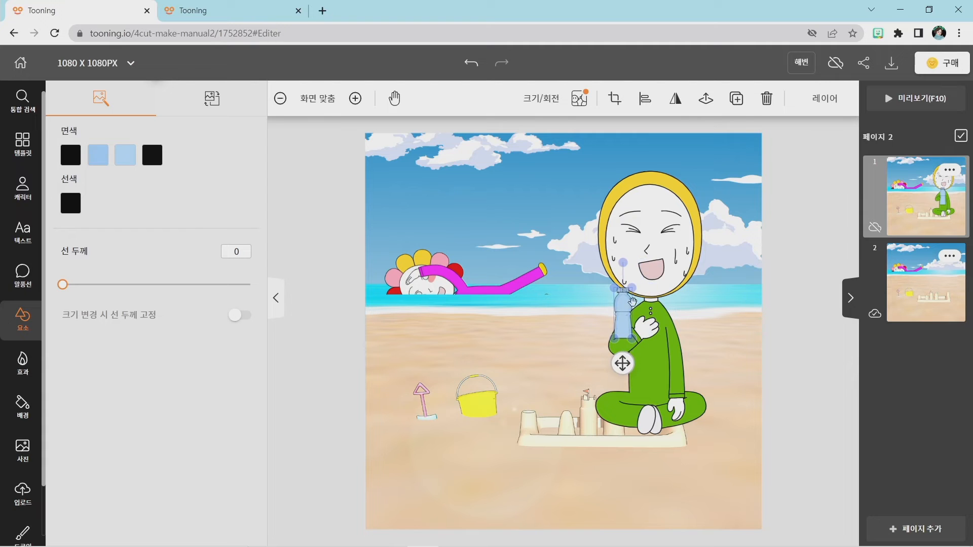
left_click_drag(632, 302, 645, 321)
left_click(751, 365)
left_click(652, 333)
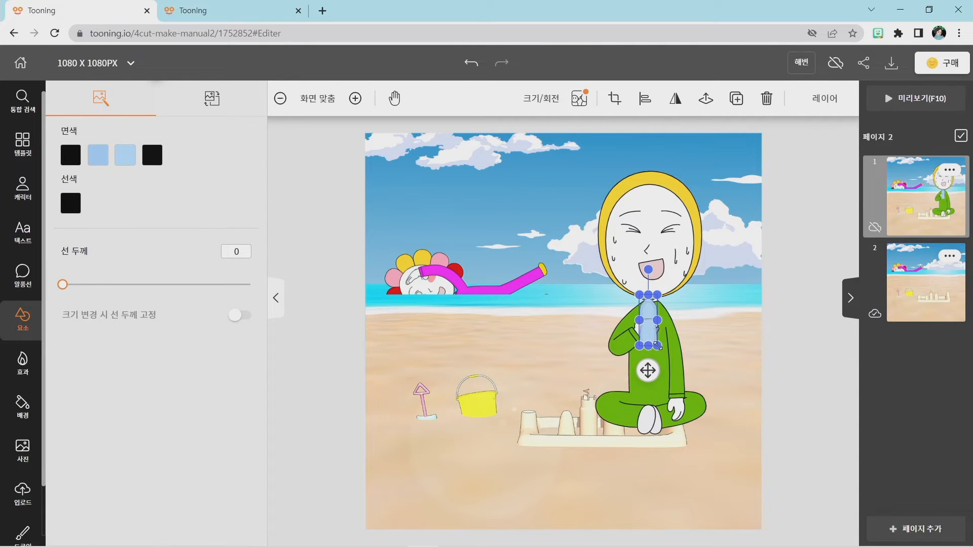
left_click_drag(658, 346, 660, 349)
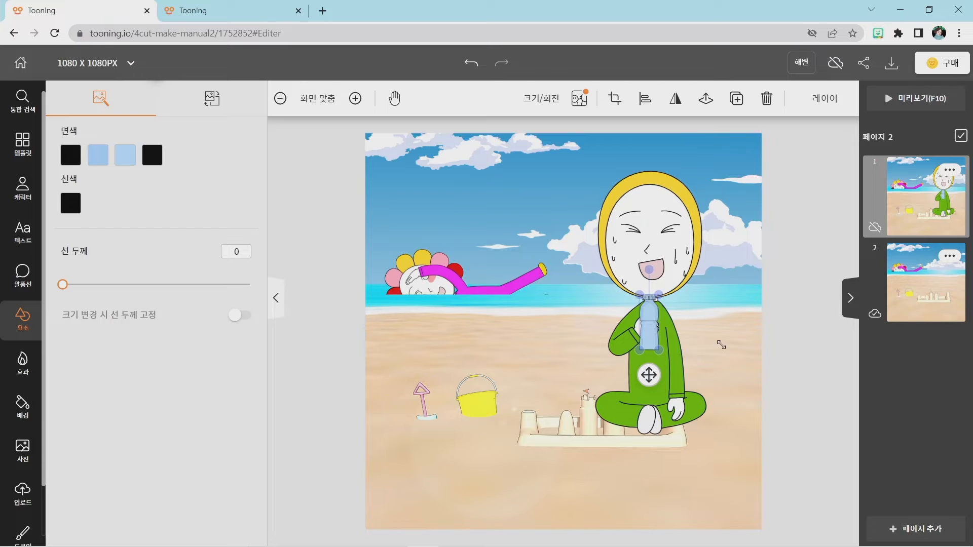
left_click(716, 344)
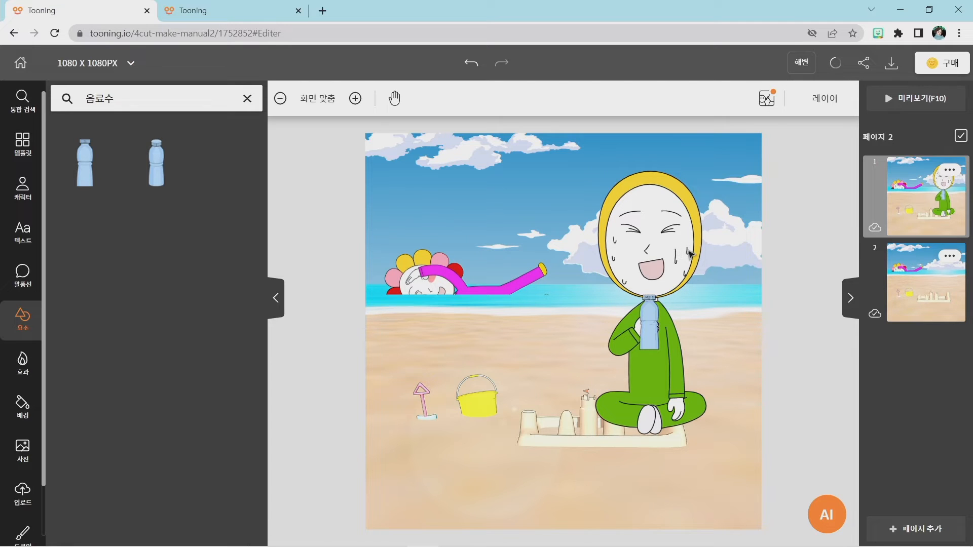
Add a separate 왼손 hand piece from the seated character's action settings.
left_click(688, 256)
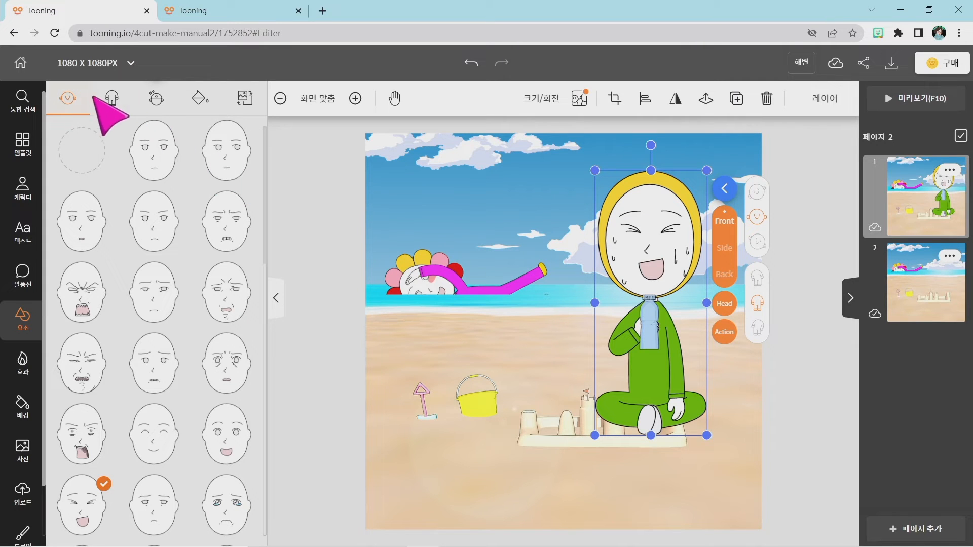
left_click(112, 99)
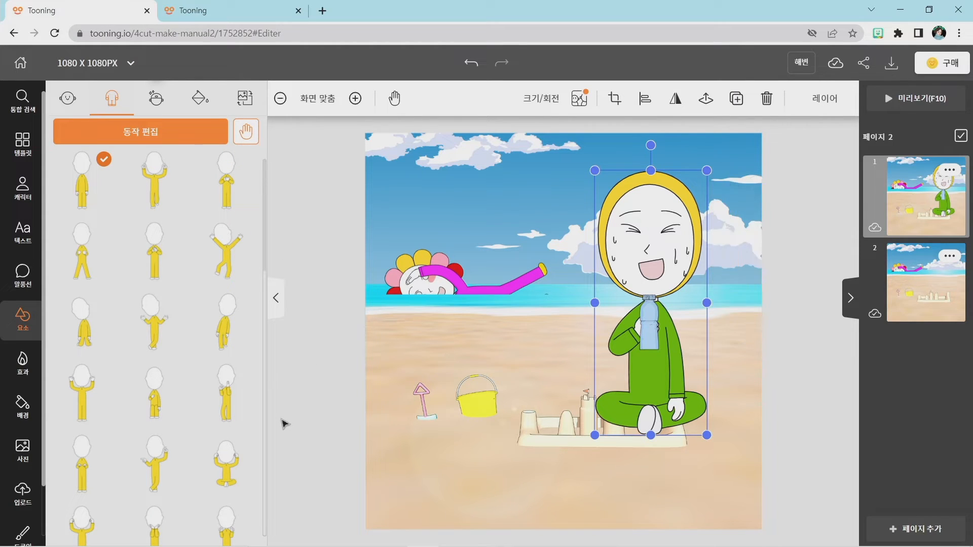
key("super+plus")
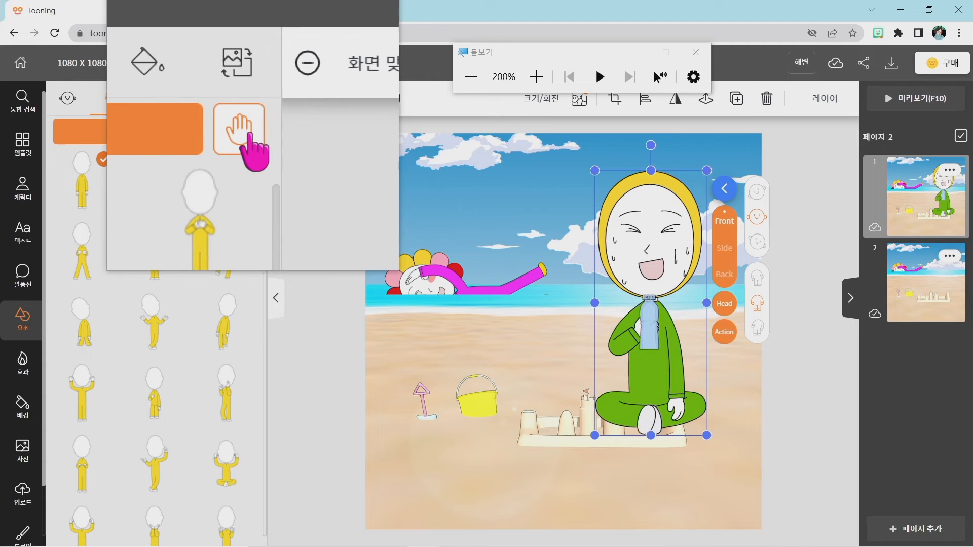
key("super+Escape")
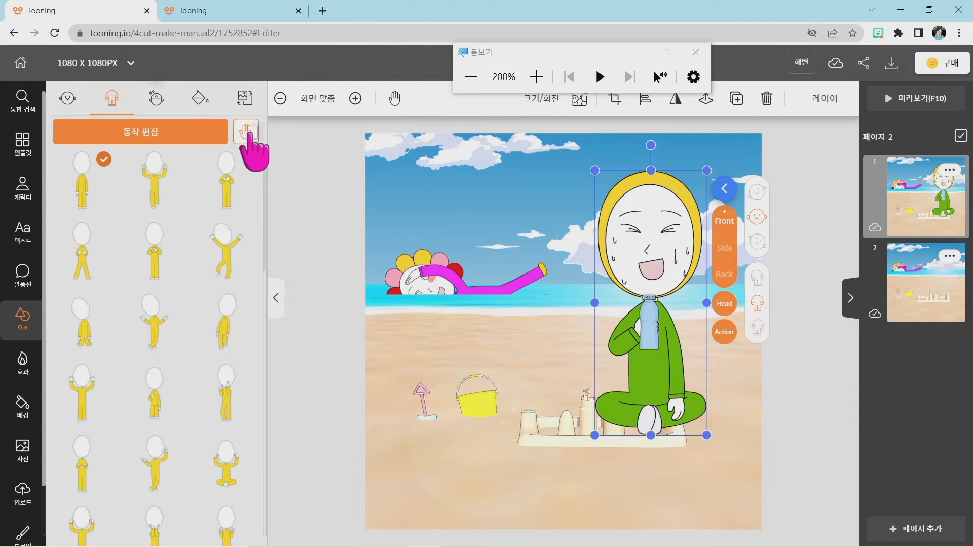
left_click(247, 133)
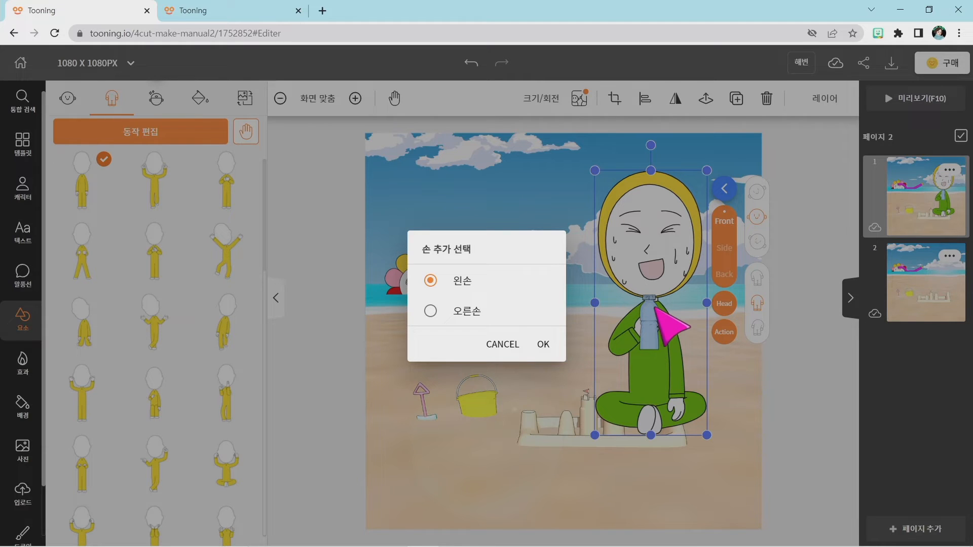
left_click(546, 345)
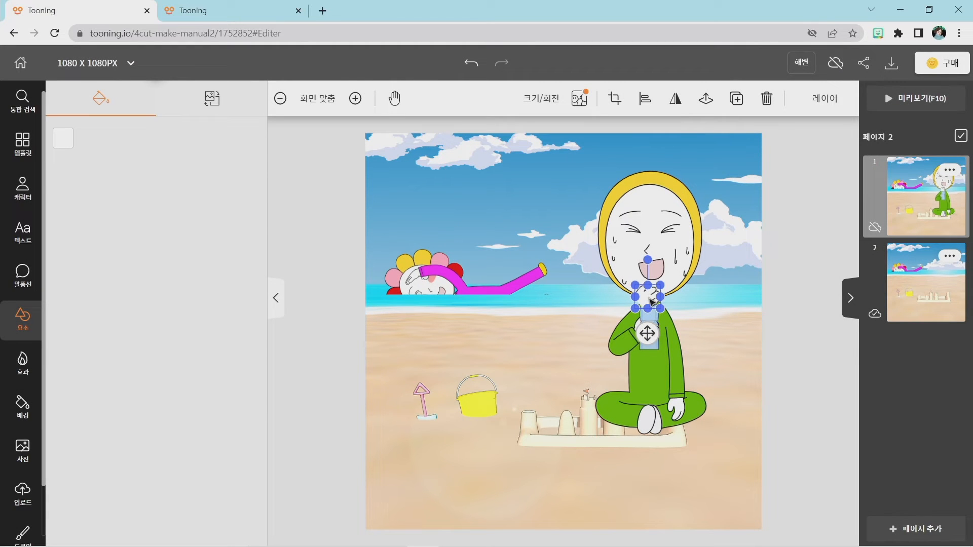
Place the separate left hand over the bottle, aligned with the arm so that the character grips the bottle.
left_click_drag(651, 302, 647, 323)
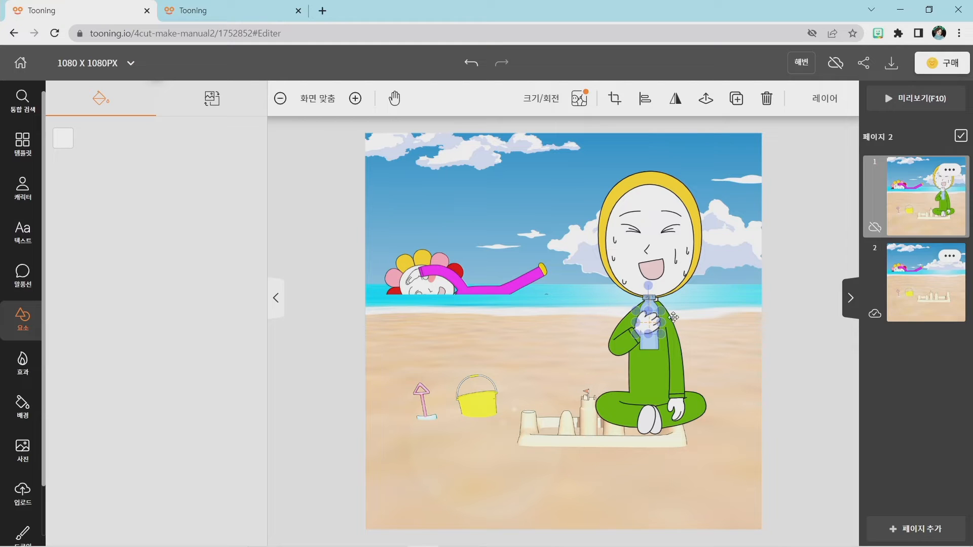
left_click(730, 348)
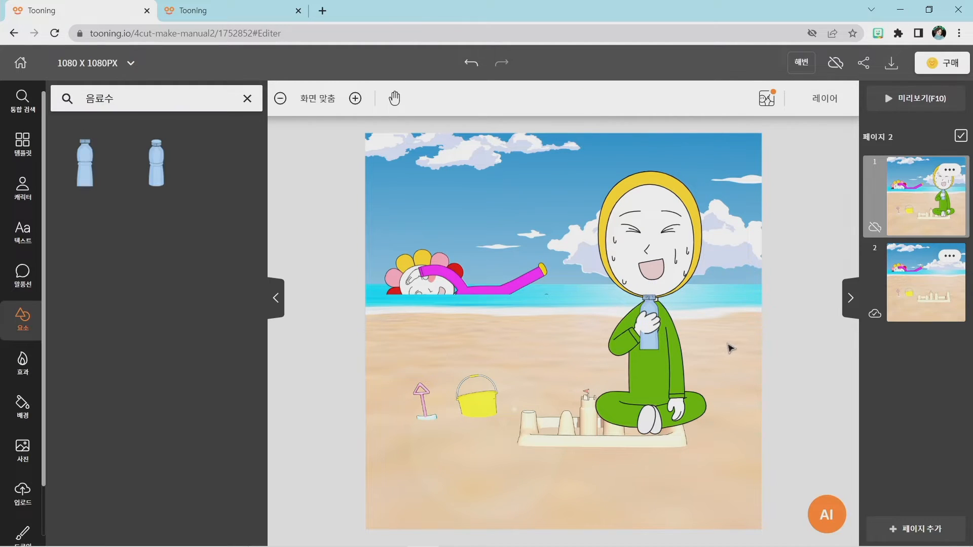
left_click(646, 326)
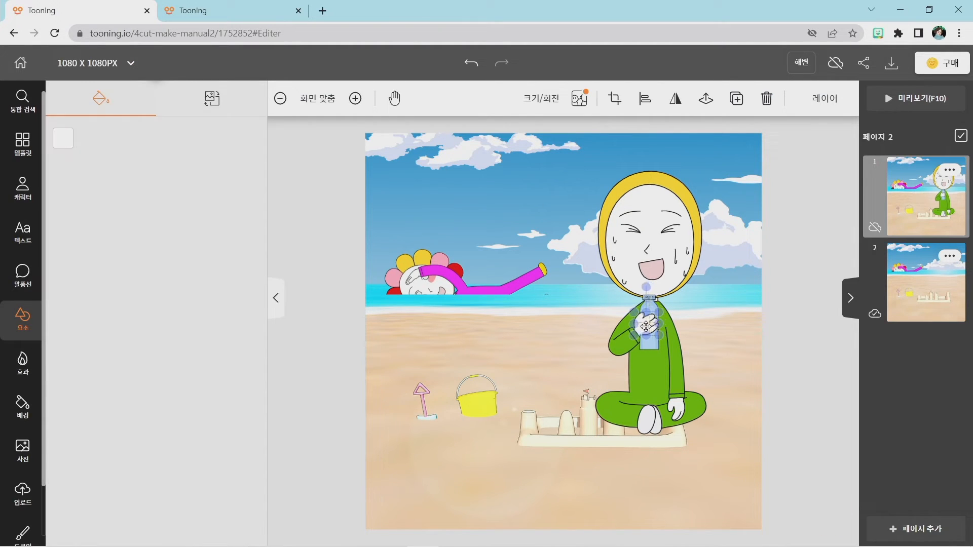
left_click_drag(645, 327, 644, 329)
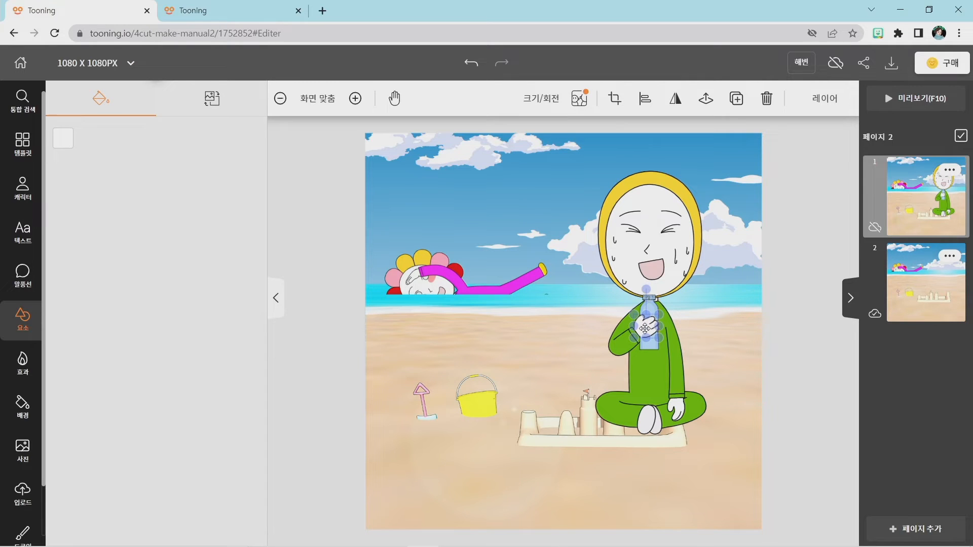
left_click(732, 343)
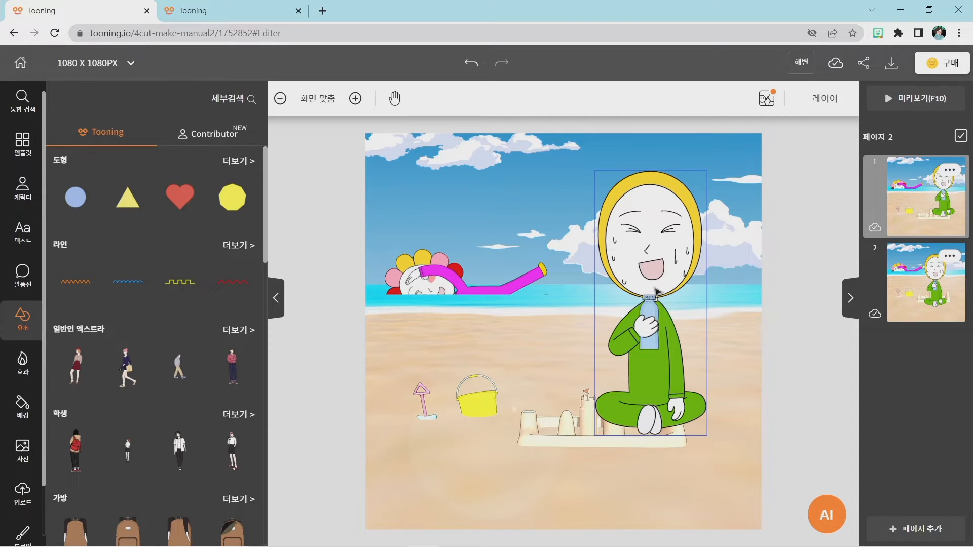
Compare with the 2022_8_20 reference, return to the 해변 project and select the seated green-suited character.
left_click(226, 9)
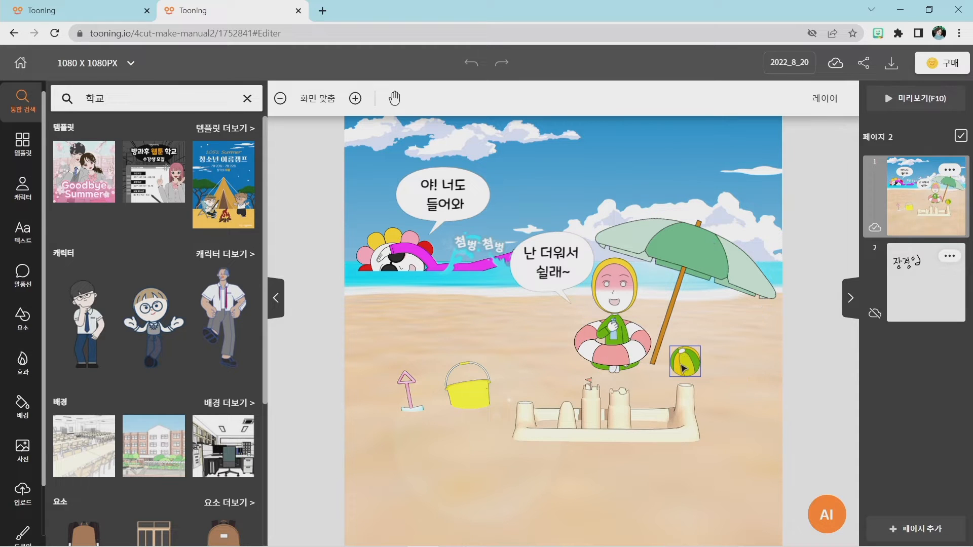
left_click(76, 16)
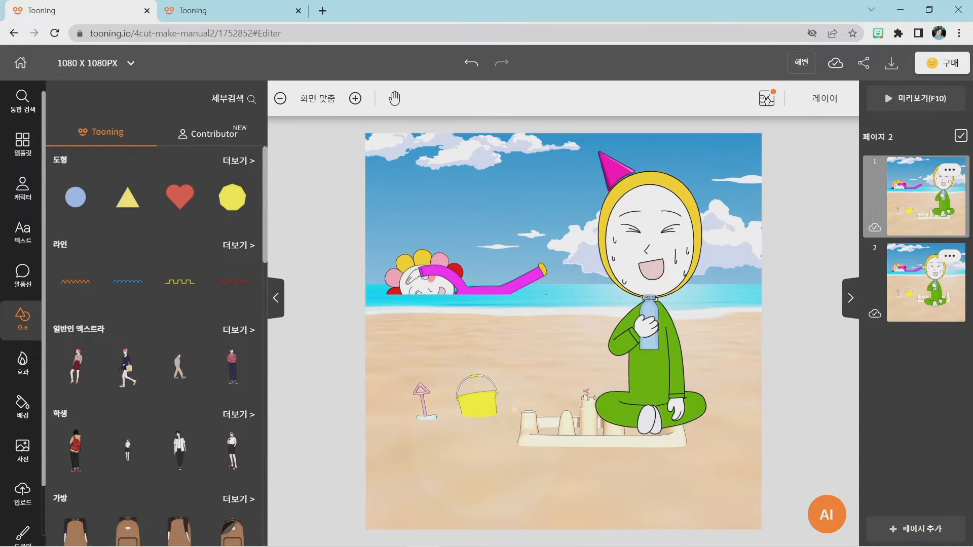
left_click(652, 255)
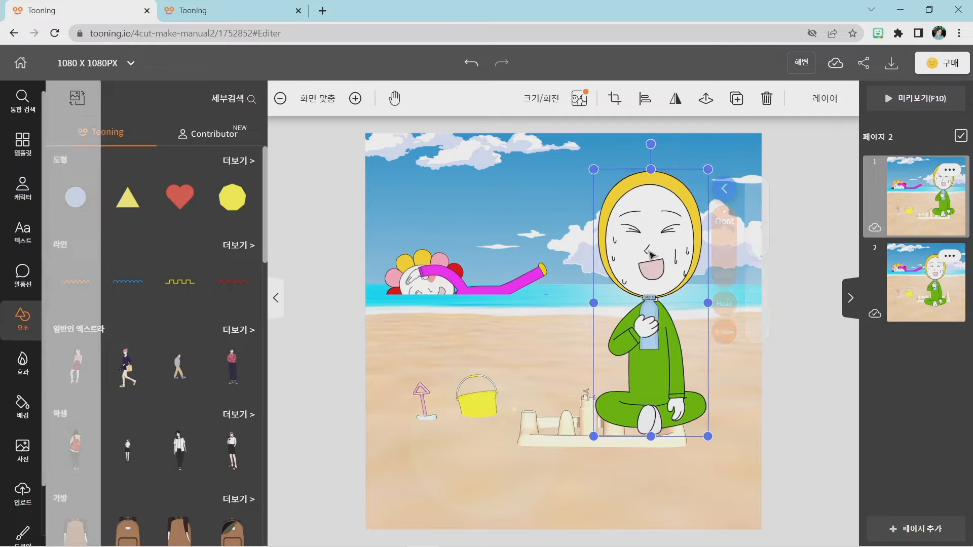
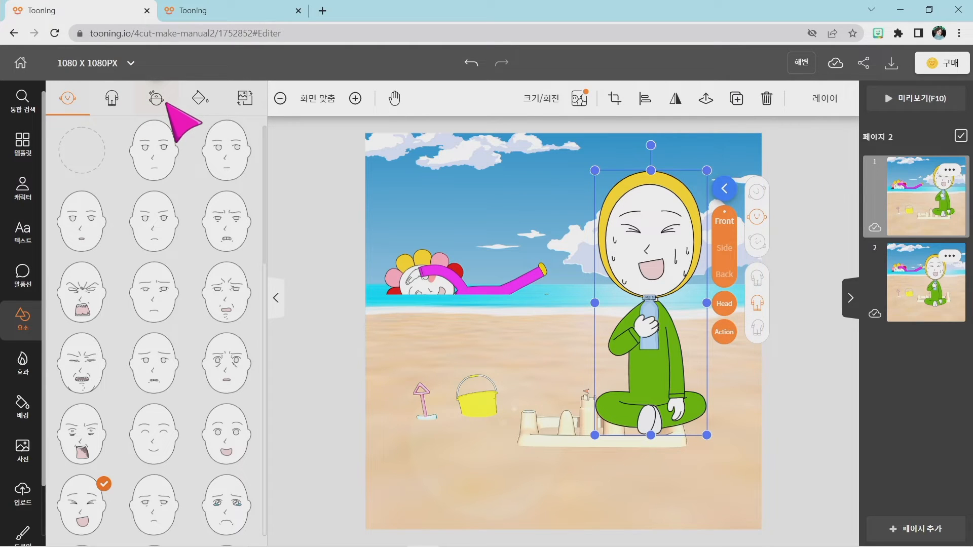
Open the face editor (얼굴 편집) for the seated character and look through its effect and glasses options.
key("super+plus")
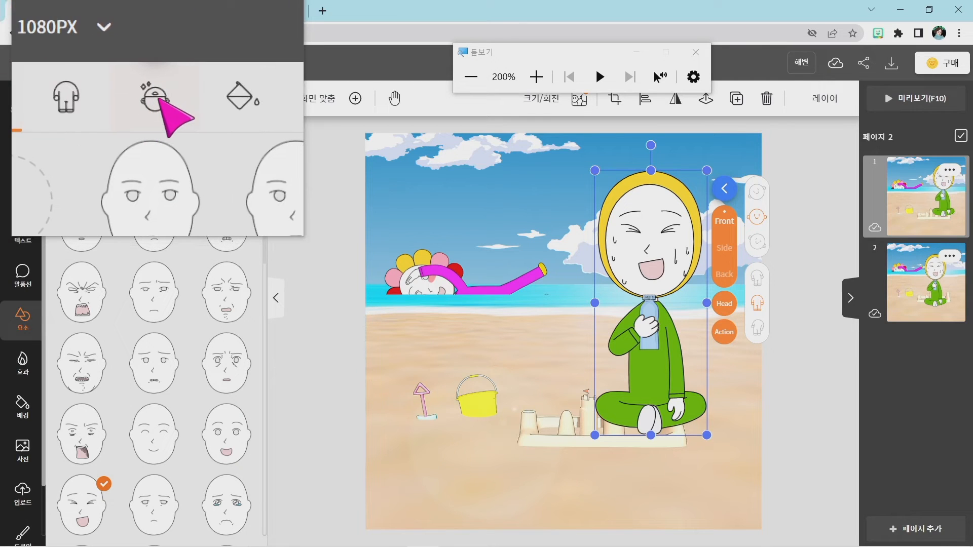
key("super+Escape")
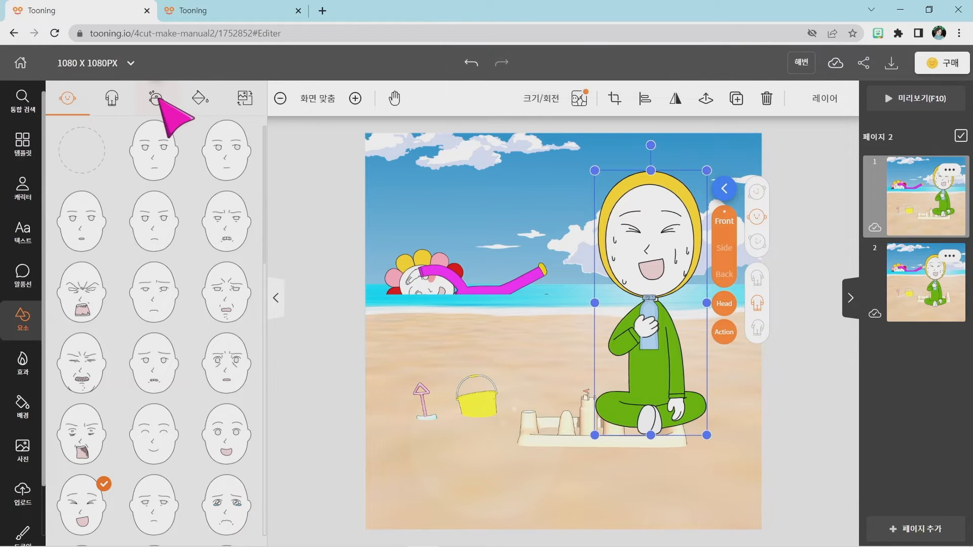
left_click(156, 98)
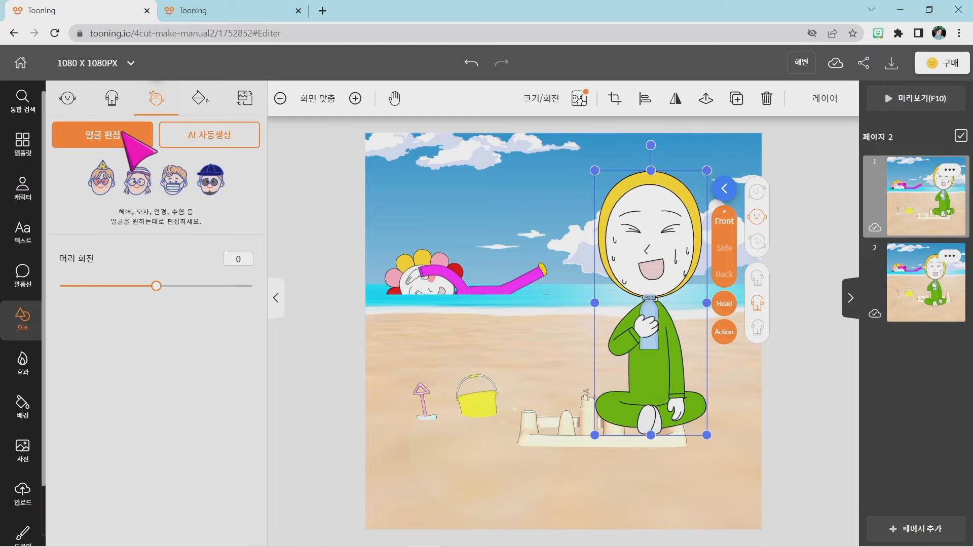
left_click(124, 134)
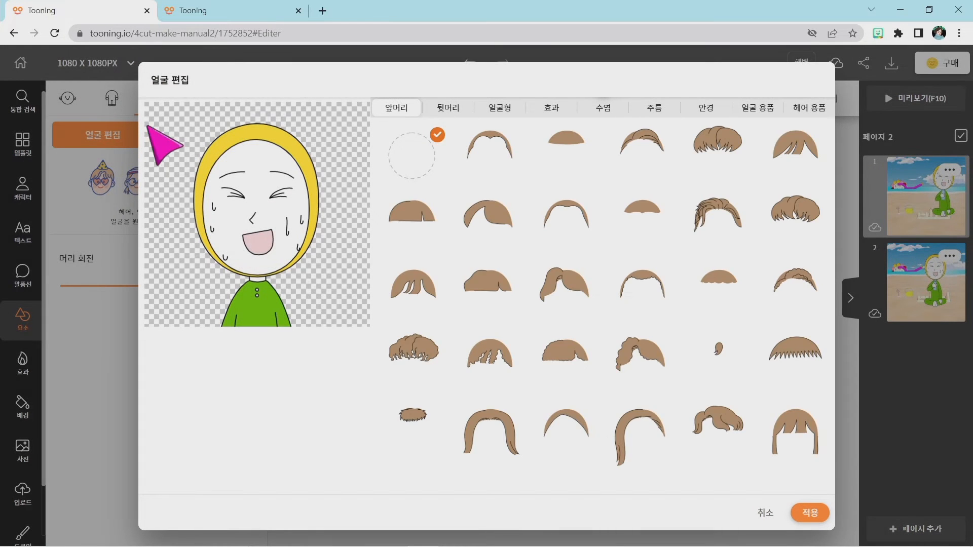
left_click(552, 112)
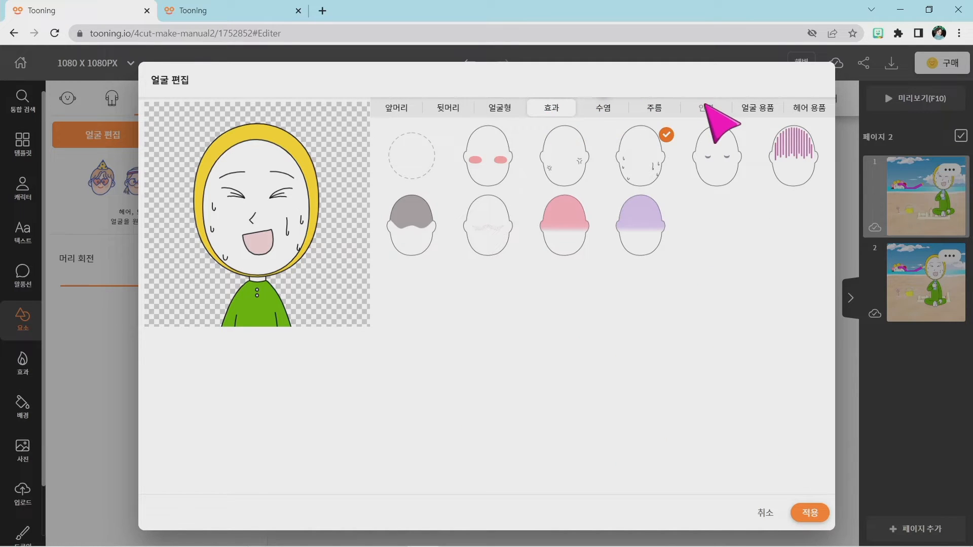
left_click(704, 113)
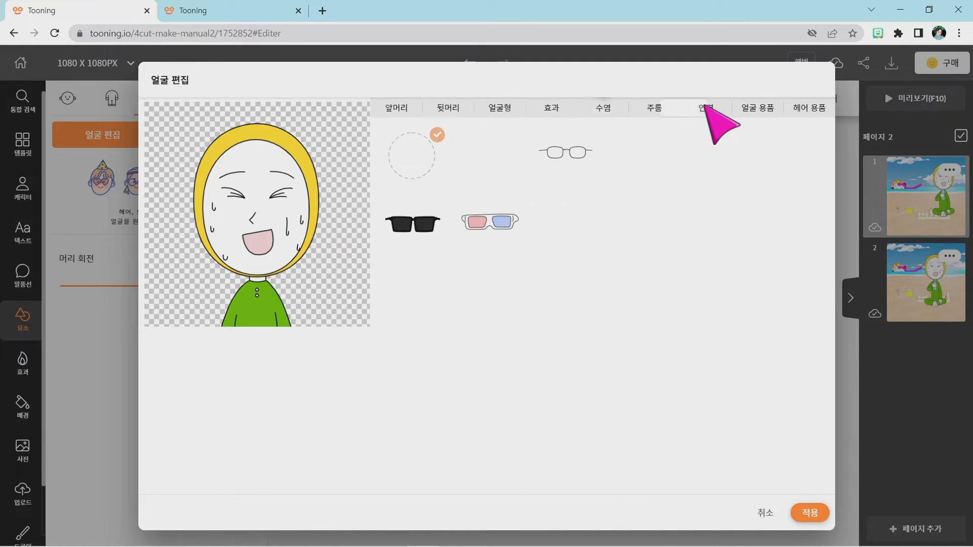
Try the second face shape (얼굴형) on the seated character and reselect the first one.
left_click(491, 107)
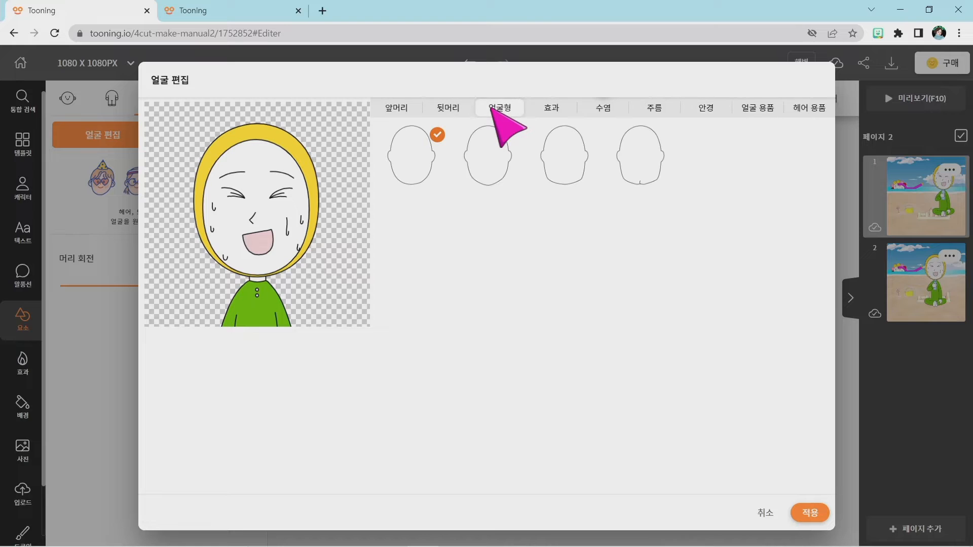
left_click(489, 151)
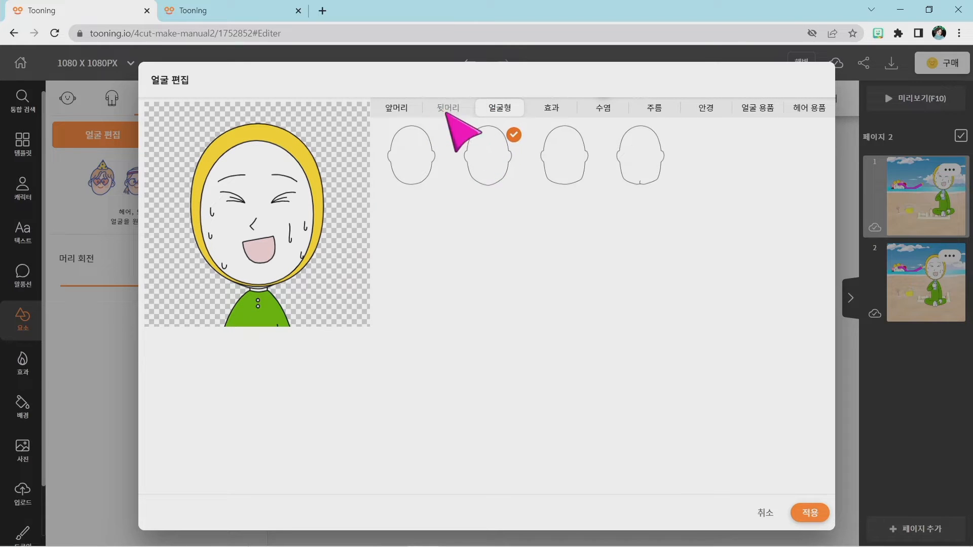
left_click(409, 154)
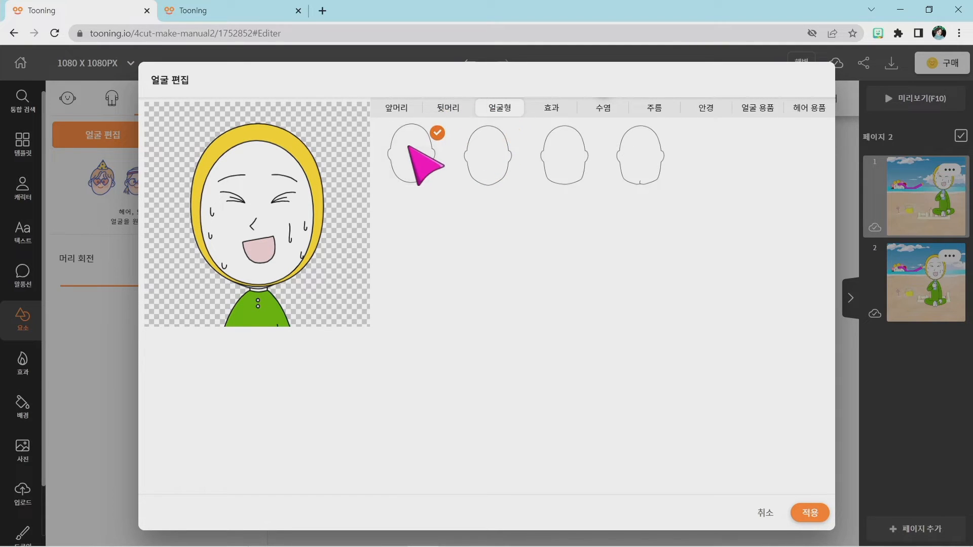
Replace the character's sweat-drop effect with the pink upper-face shading and apply the face edits.
left_click(554, 115)
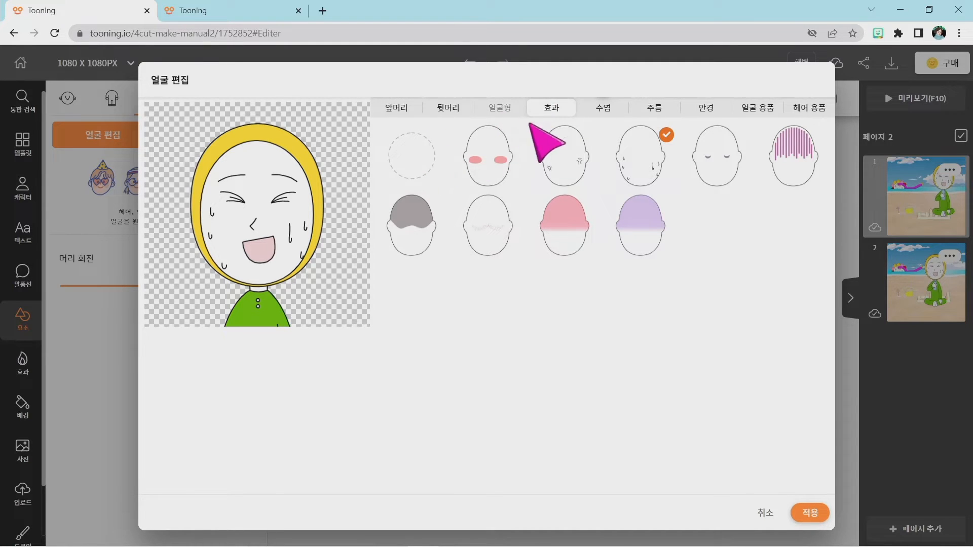
left_click(564, 213)
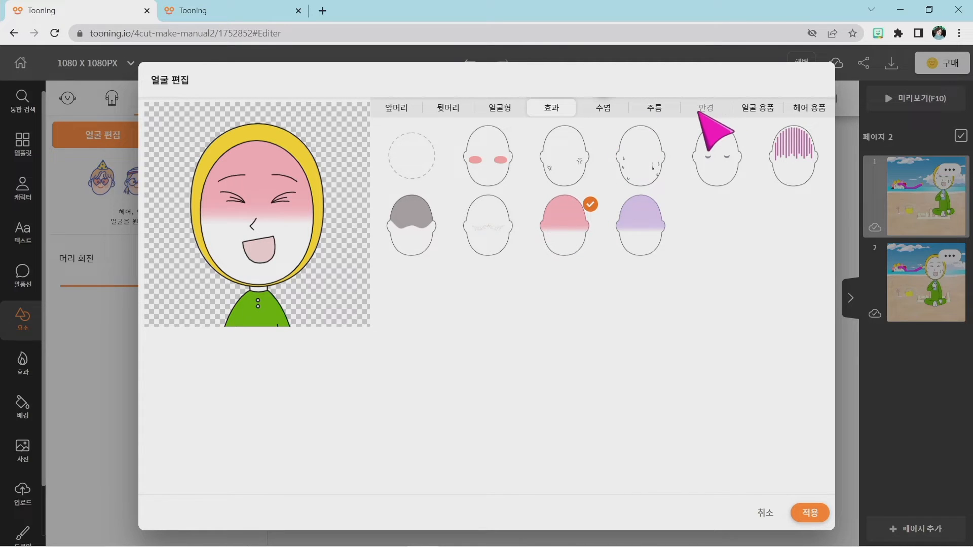
left_click(708, 114)
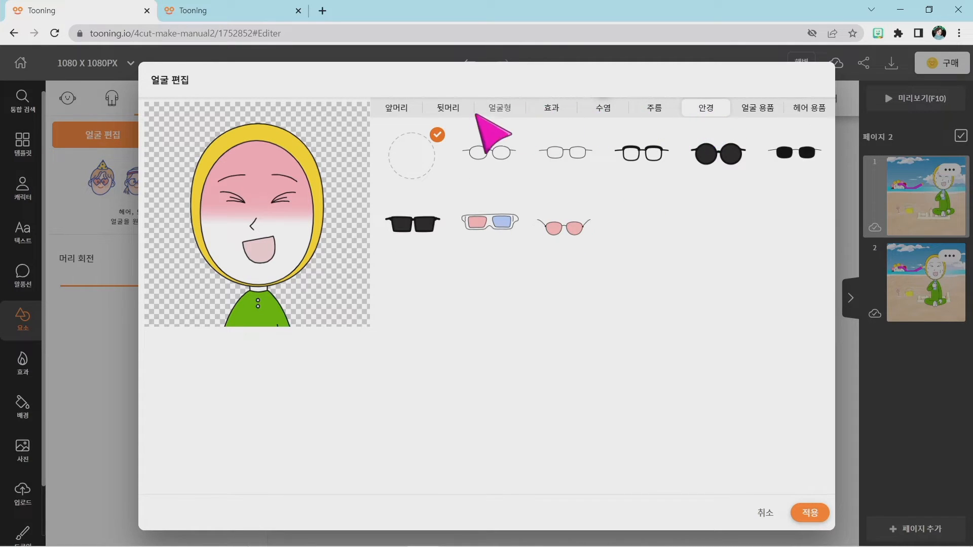
left_click(551, 107)
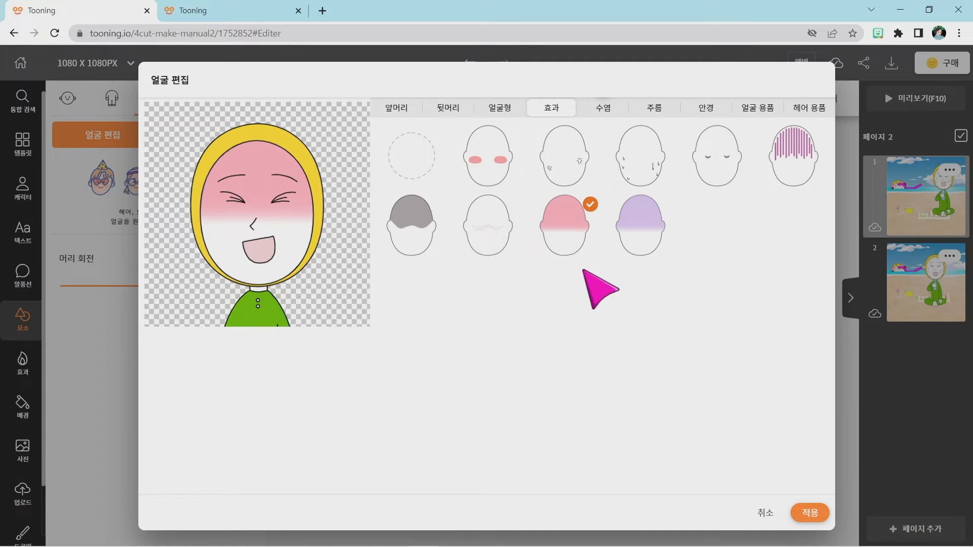
left_click(809, 512)
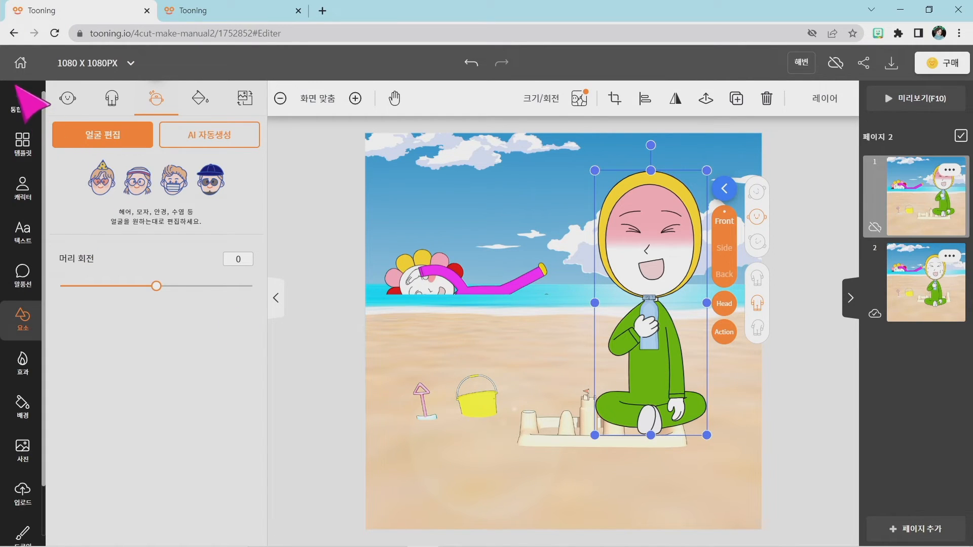
Search the elements for 튜브 and add the pink-and-white swim ring to the page.
left_click(22, 316)
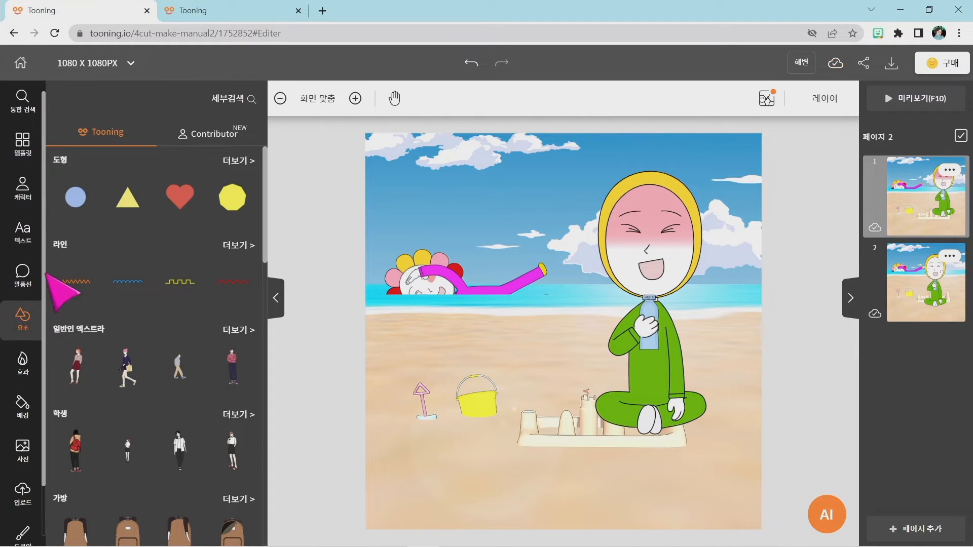
left_click(240, 104)
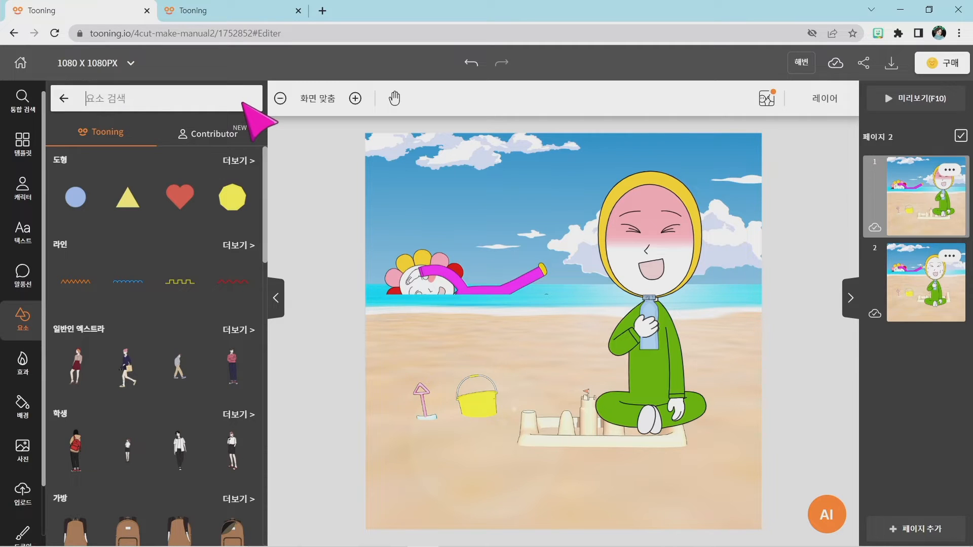
type("튜브")
key("Return")
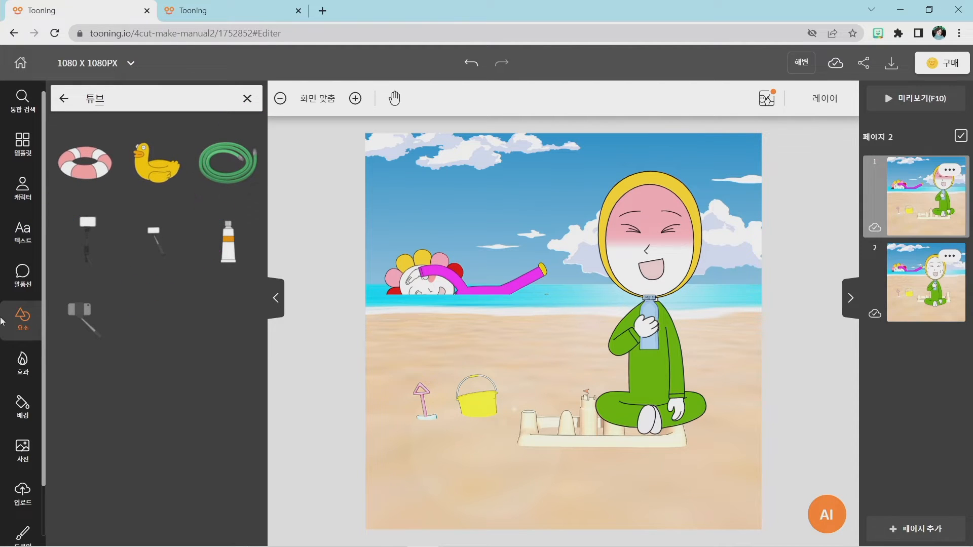
left_click(81, 169)
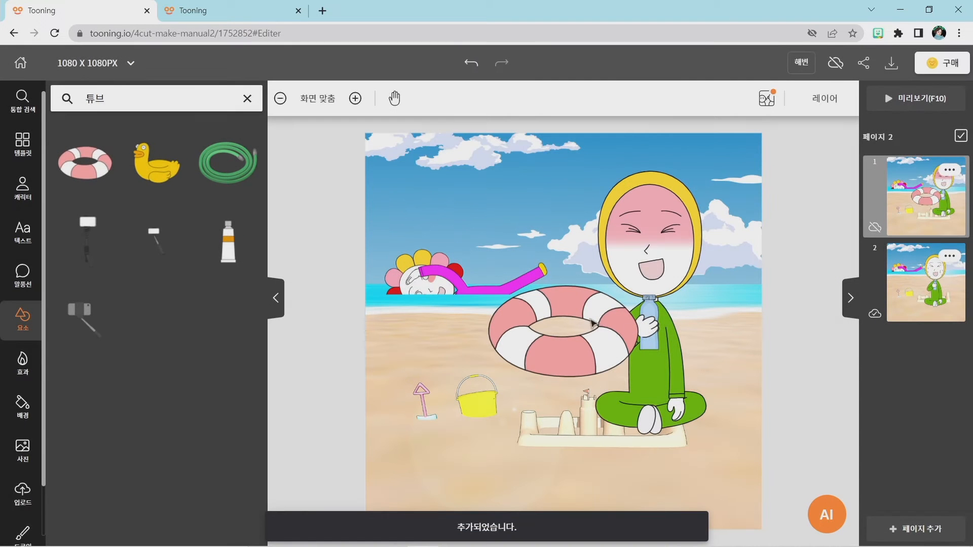
Move the swim ring over the seated character's torso and enlarge it until it is wider than the body.
left_click(588, 348)
left_click_drag(589, 349, 657, 360)
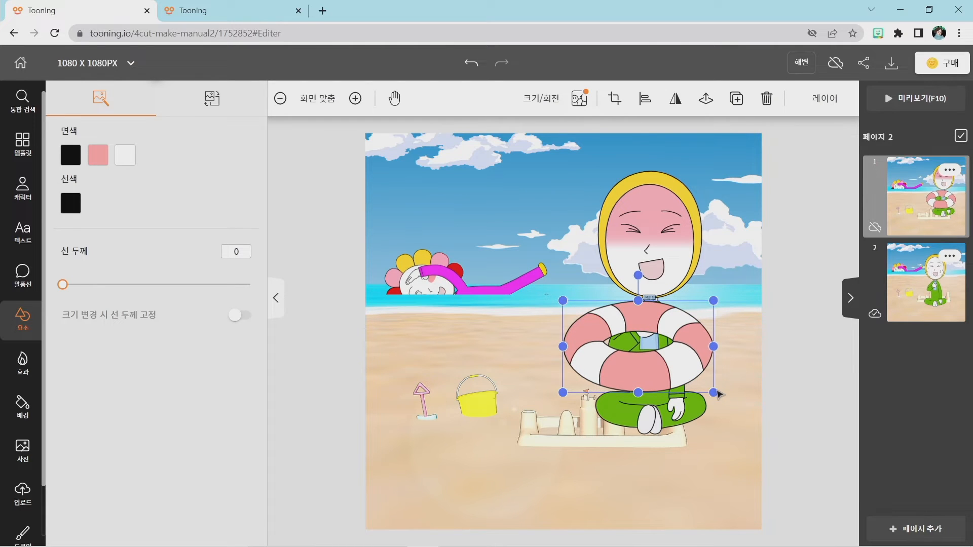
left_click_drag(714, 392, 736, 407)
left_click_drag(680, 376, 673, 372)
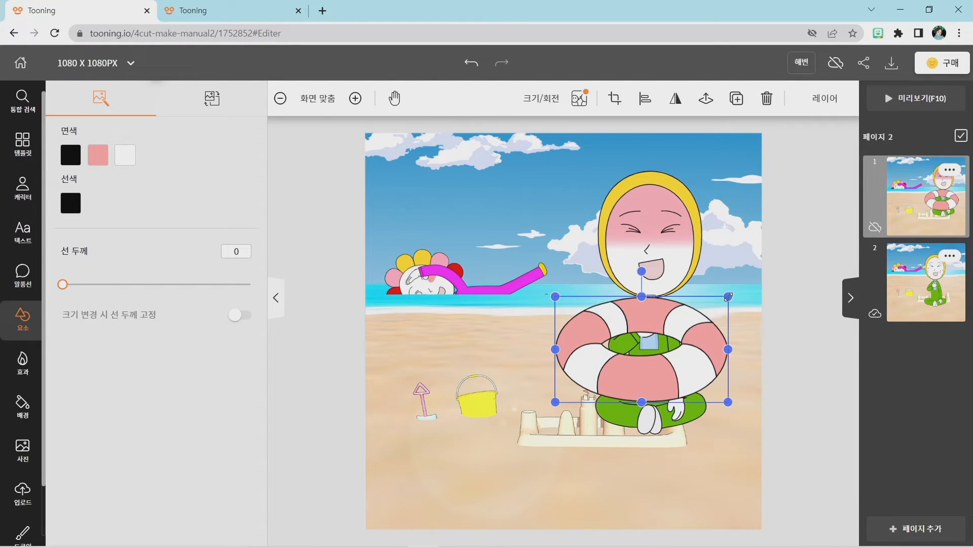
left_click_drag(728, 296, 725, 301)
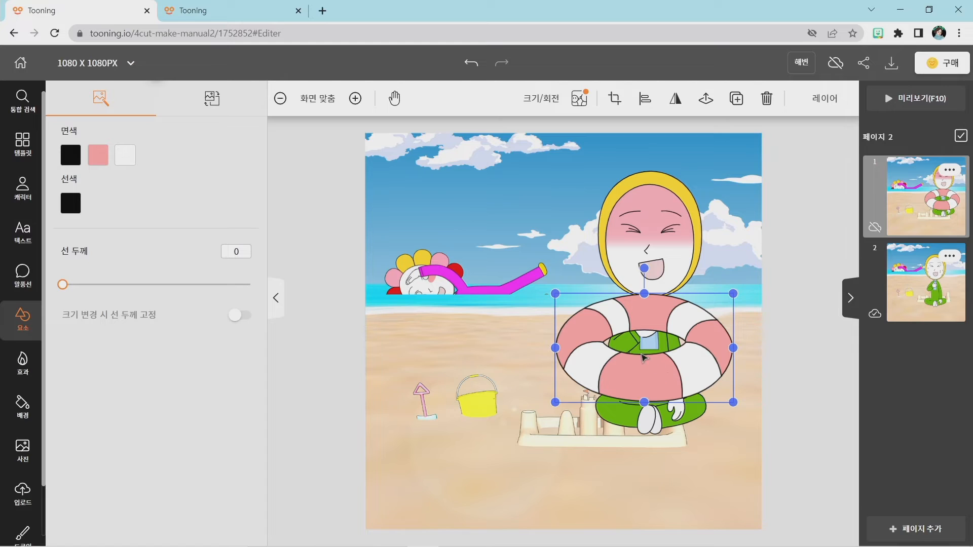
left_click_drag(609, 363, 605, 365)
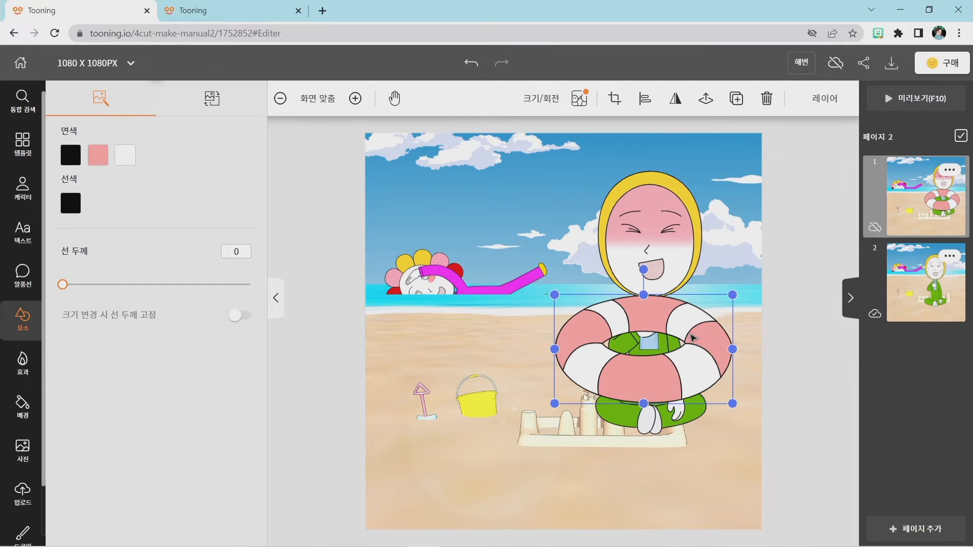
Duplicate the swim ring and set the copy on the sand beside the character, over the yellow bucket.
key("ctrl+c")
key("ctrl+c")
key("ctrl+v")
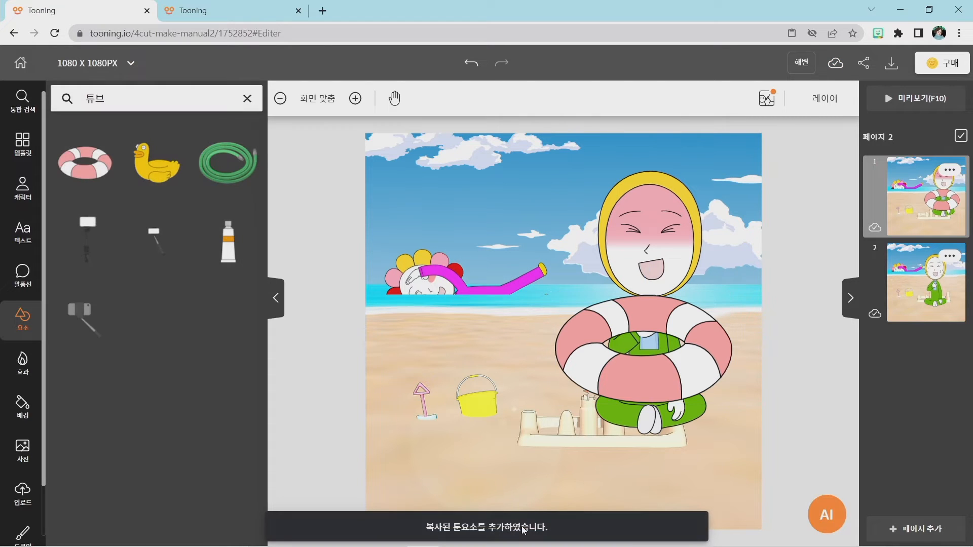
left_click_drag(653, 386, 489, 424)
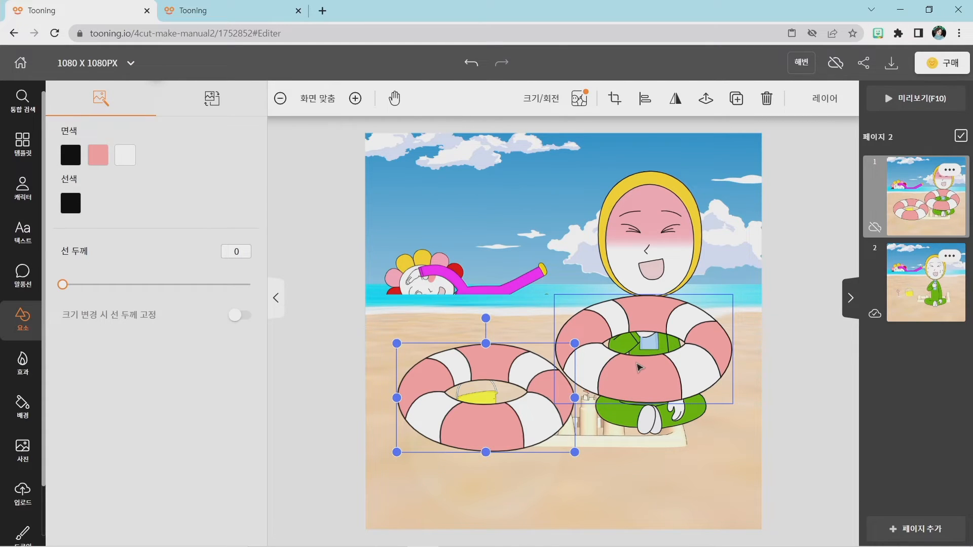
left_click(640, 368)
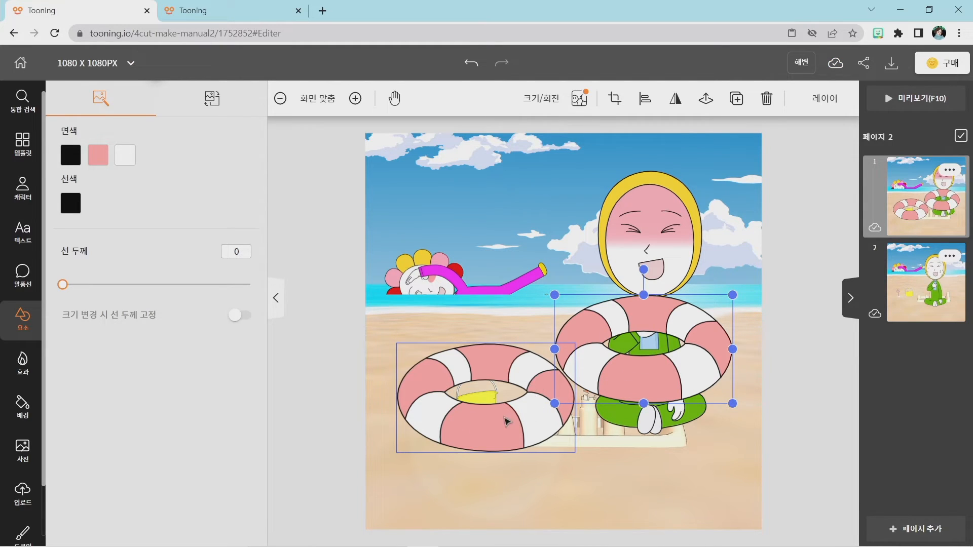
left_click_drag(502, 423, 486, 398)
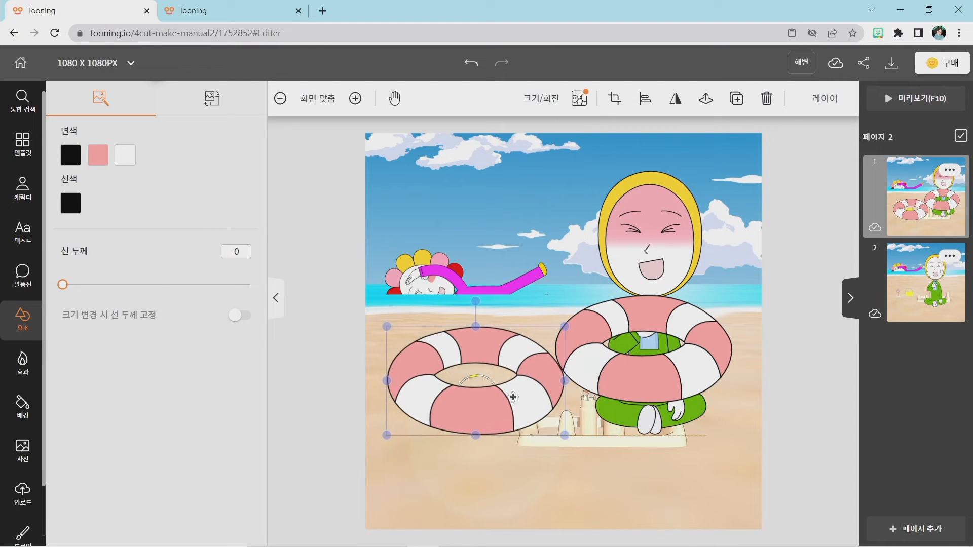
Send the original swim ring behind the seated character in the layer order and fine-tune its position around the torso.
left_click(689, 368)
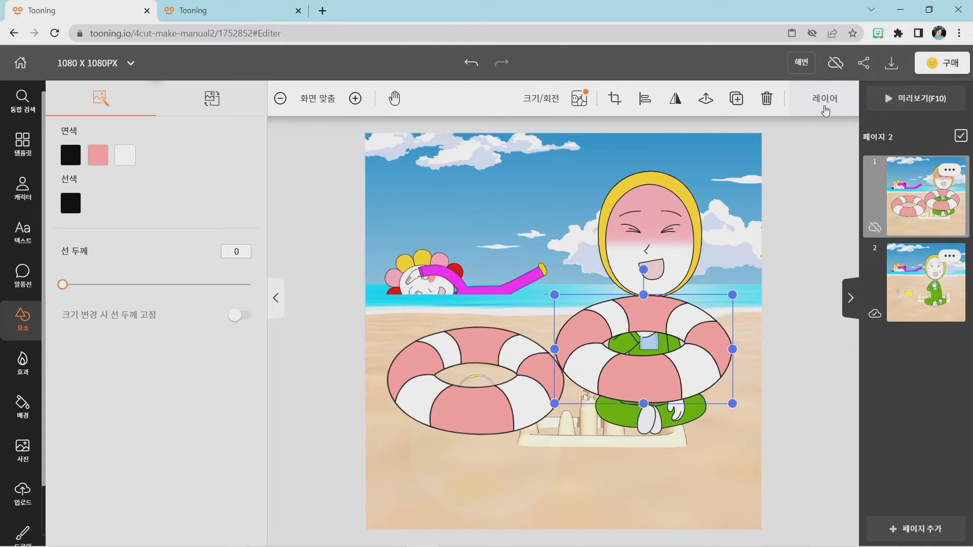
key("super+plus")
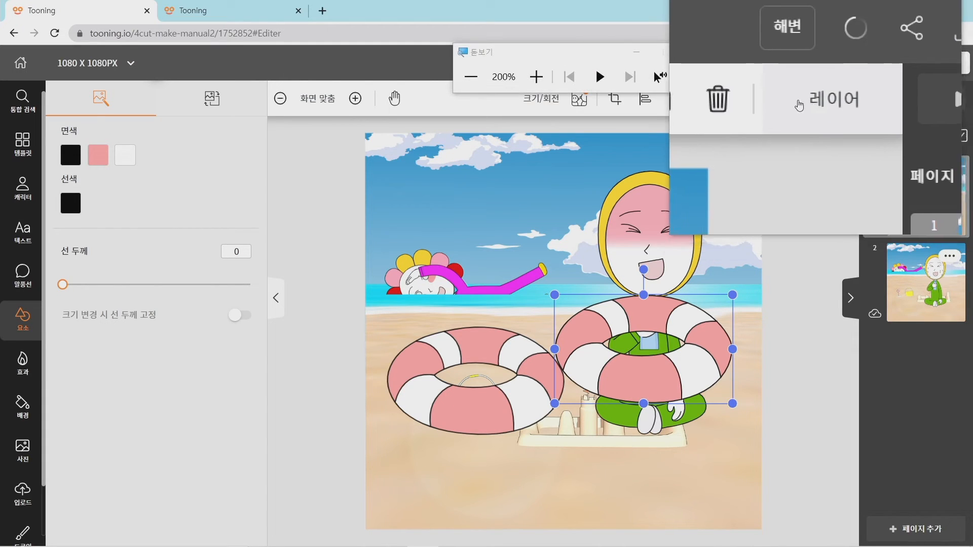
left_click(841, 99)
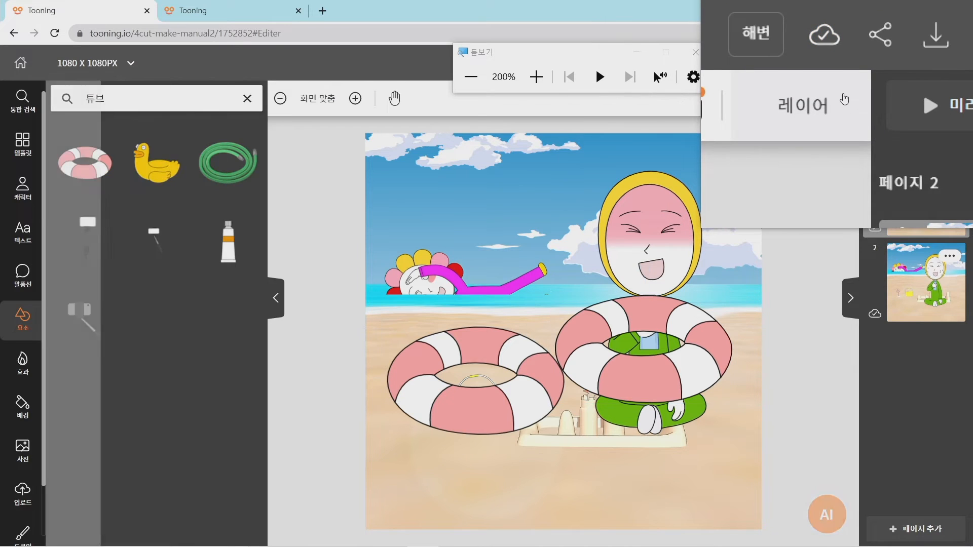
key("super+Escape")
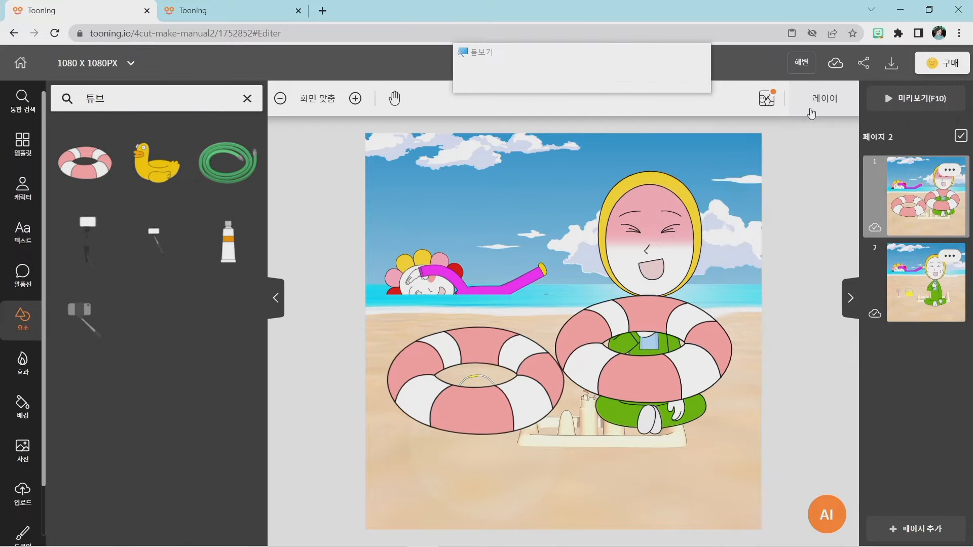
left_click(816, 108)
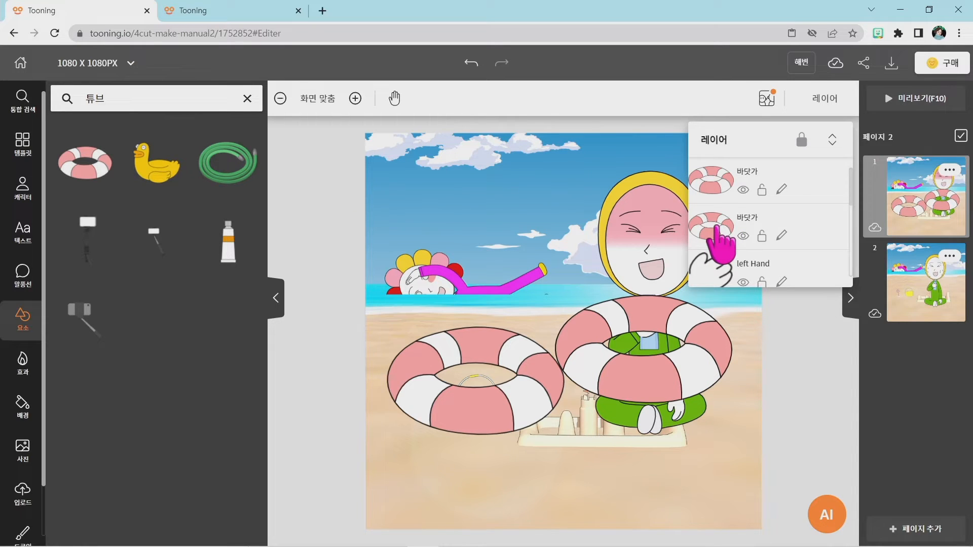
left_click_drag(716, 226, 719, 200)
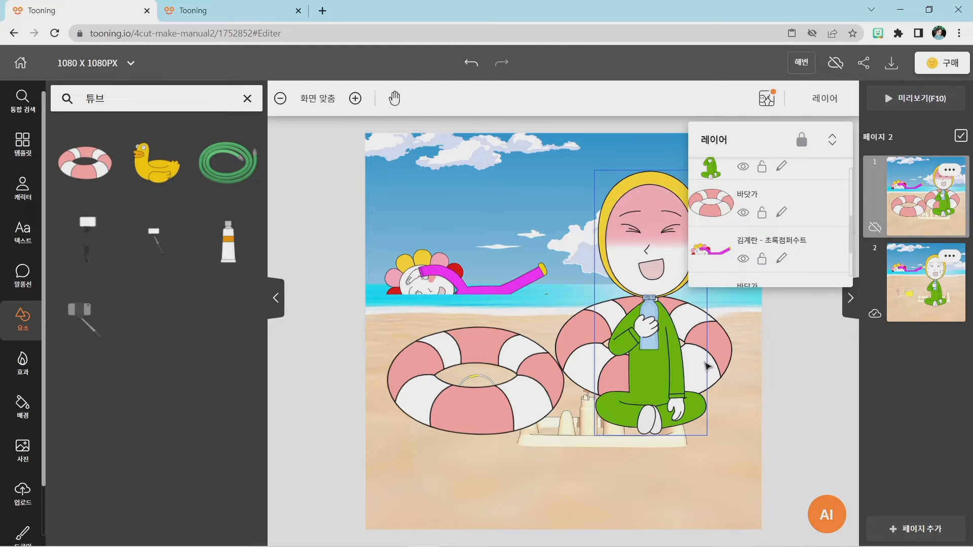
left_click(723, 357)
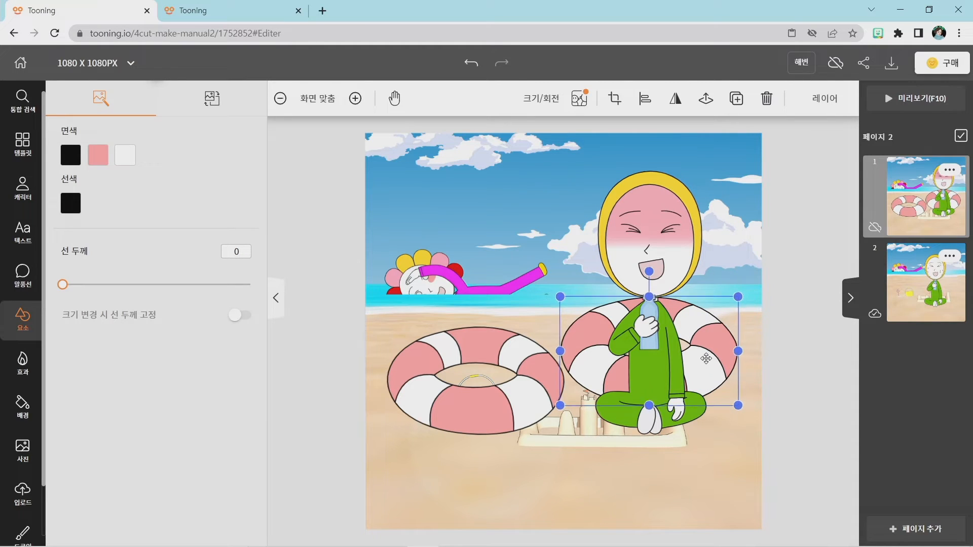
left_click_drag(713, 363, 710, 365)
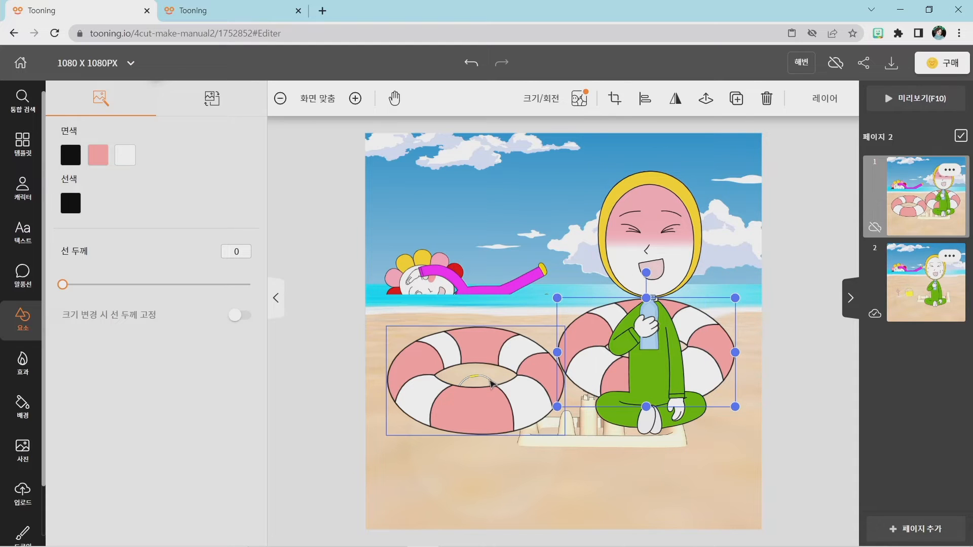
Move the duplicate swim ring from the sand over the seated character's torso, in front of the original ring.
left_click(492, 383)
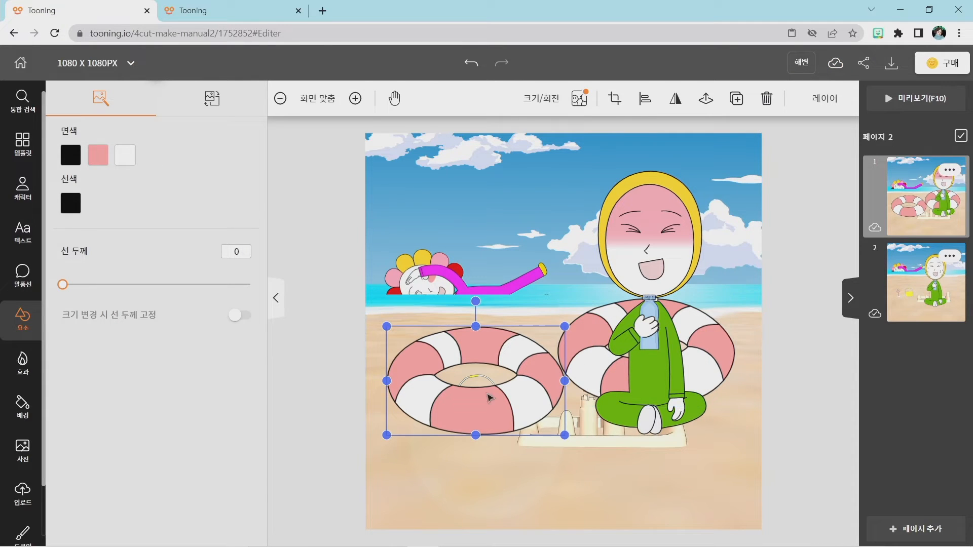
left_click_drag(459, 399, 620, 382)
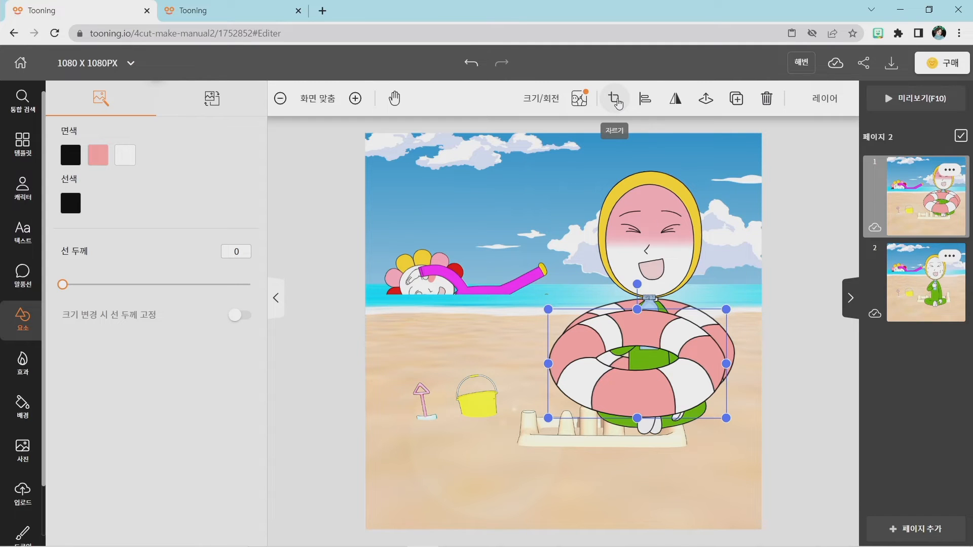
Crop away the front swim ring's upper half and align the remaining lower half with the ring behind the character.
key("super+plus")
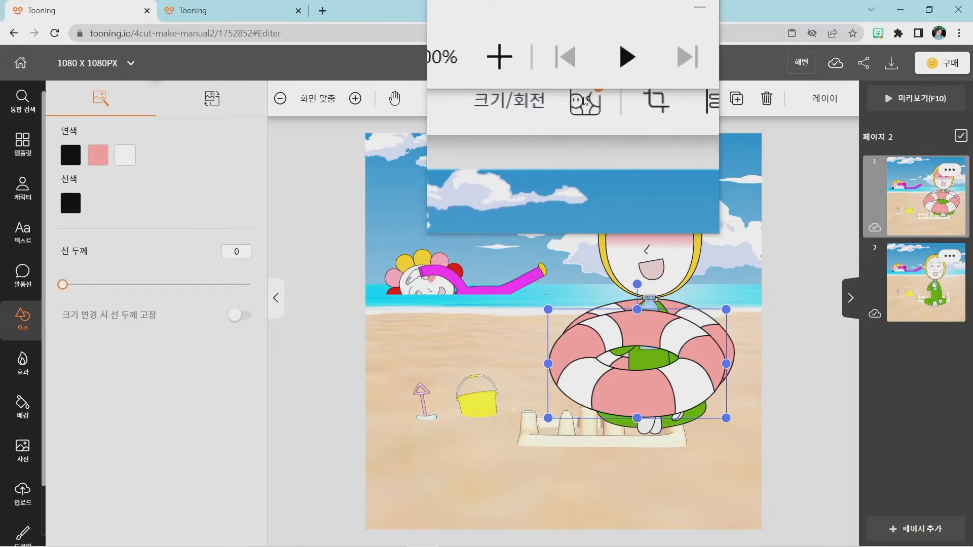
key("super+Escape")
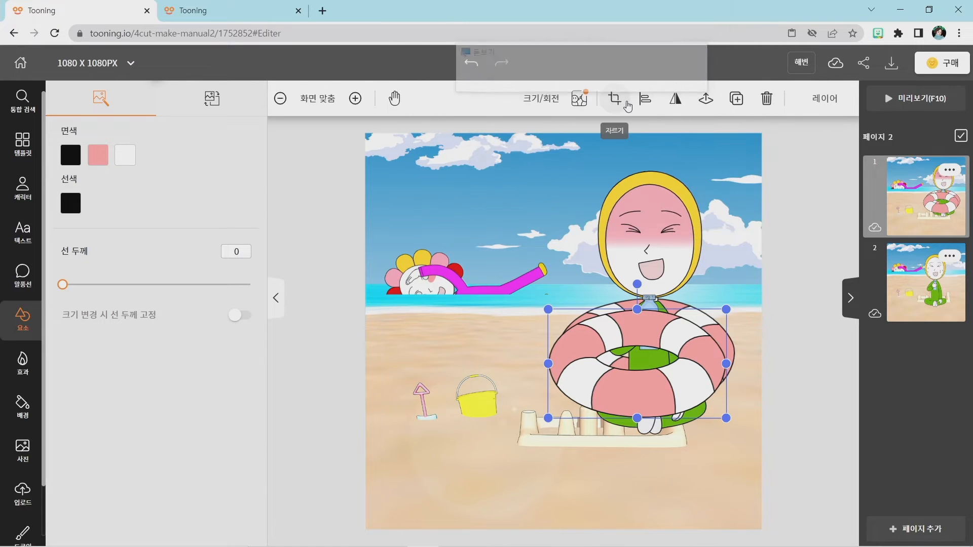
left_click(619, 108)
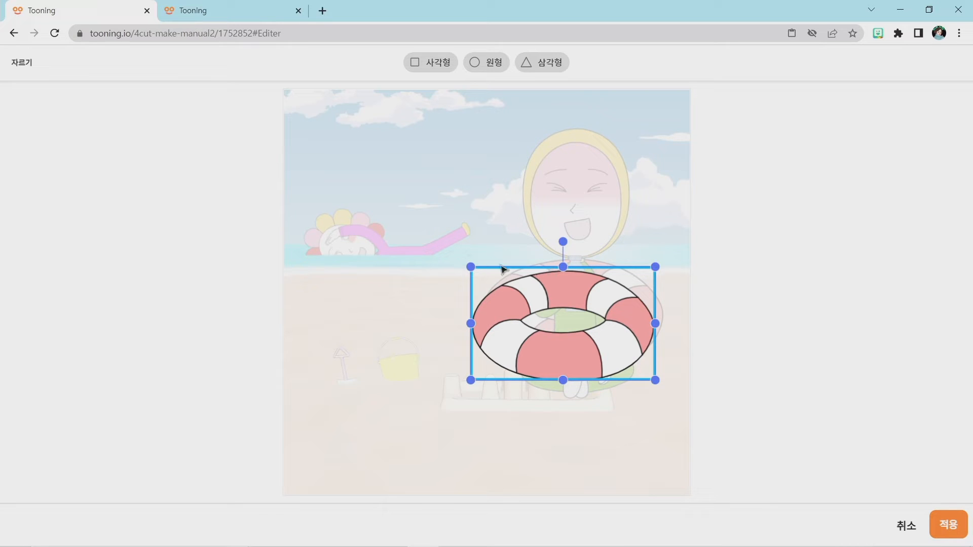
left_click_drag(564, 265, 578, 314)
left_click_drag(578, 316, 561, 318)
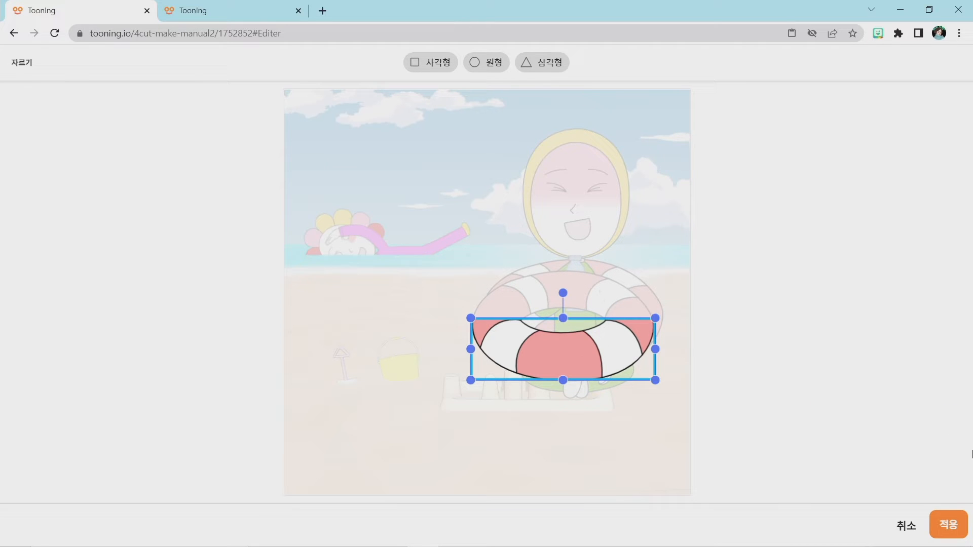
left_click(947, 525)
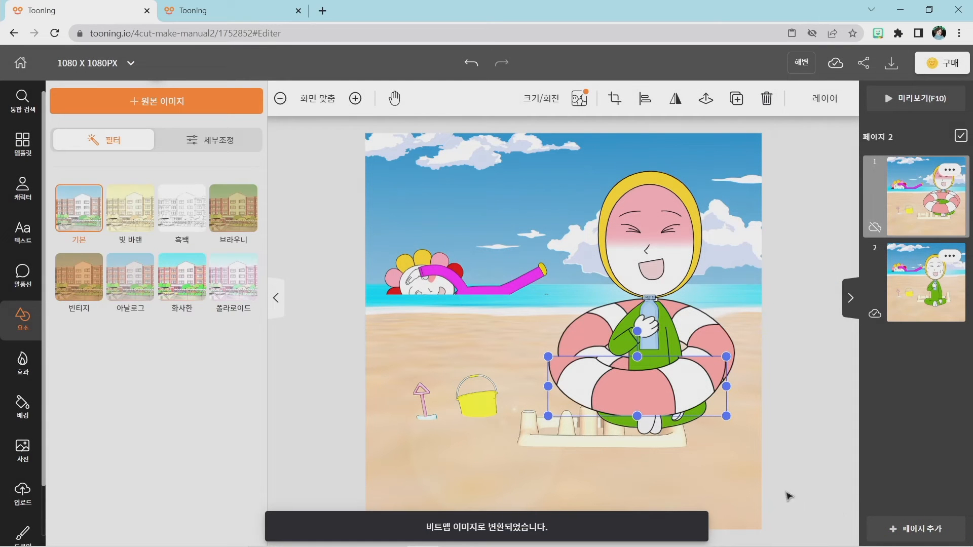
mouse_move(618, 395)
left_mouse_down()
mouse_move(629, 391)
mouse_move(623, 379)
left_mouse_up()
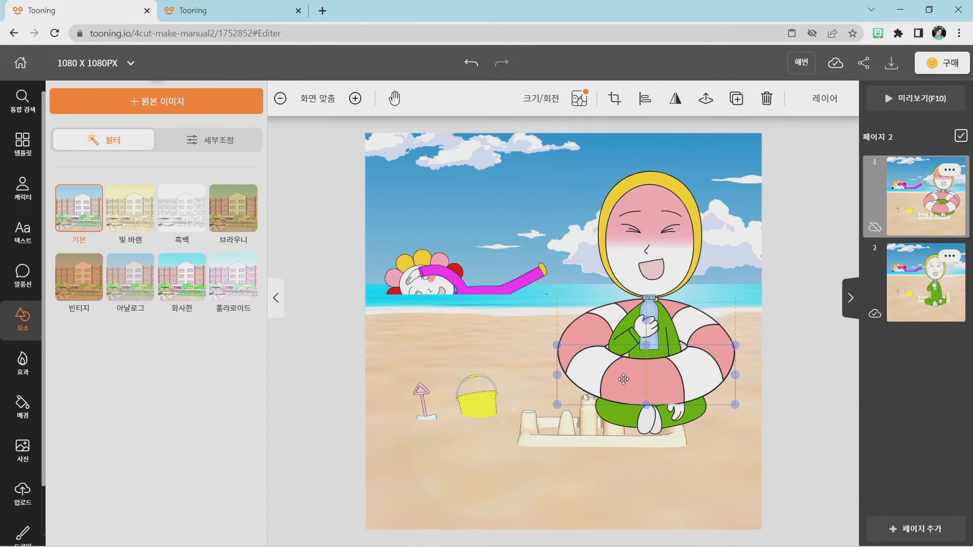
left_click(777, 396)
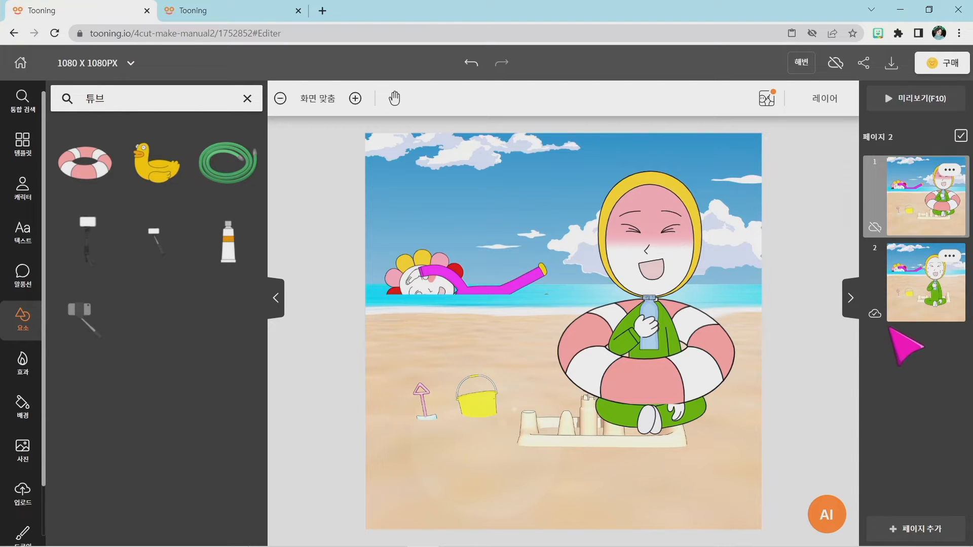
On page 2, replace the seated character's sweat face effect with the red flushed-forehead effect.
left_click(925, 297)
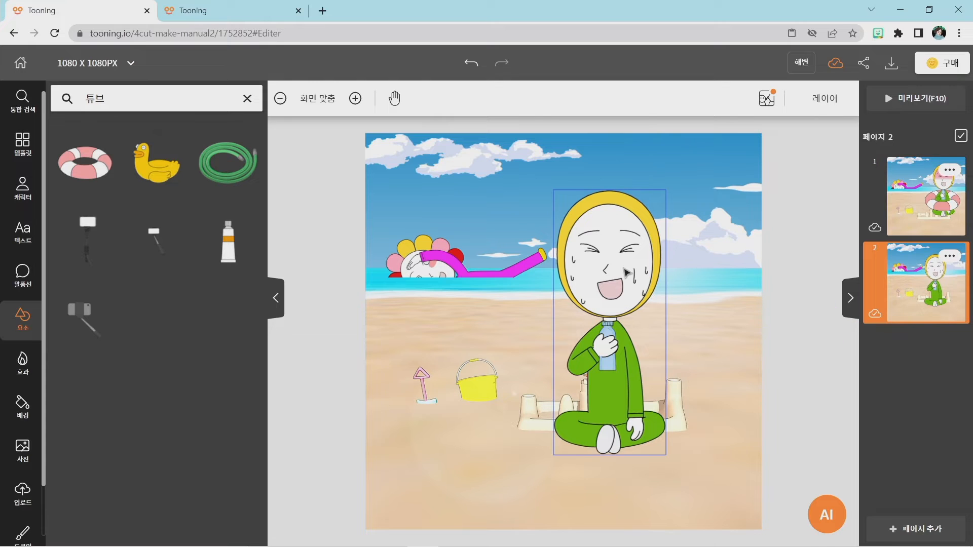
left_click(626, 272)
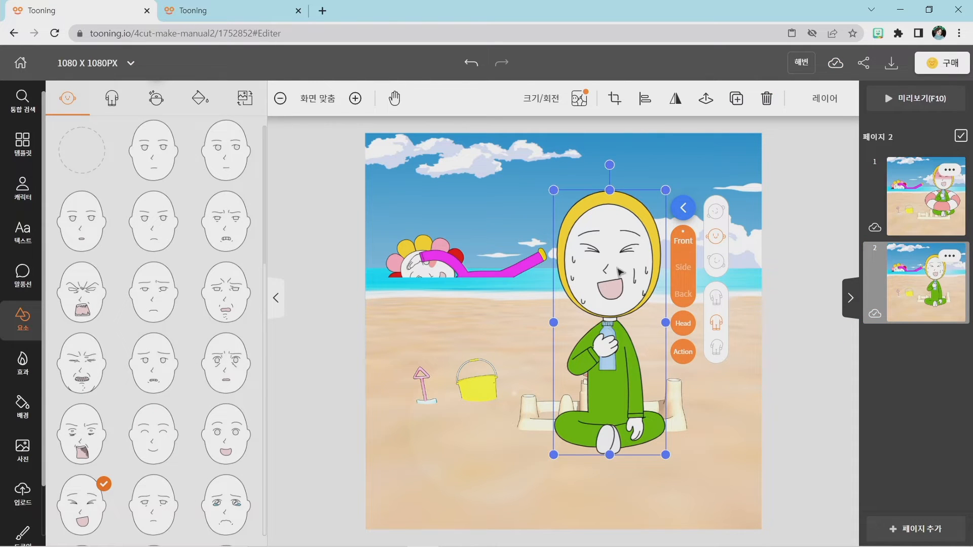
left_click(153, 97)
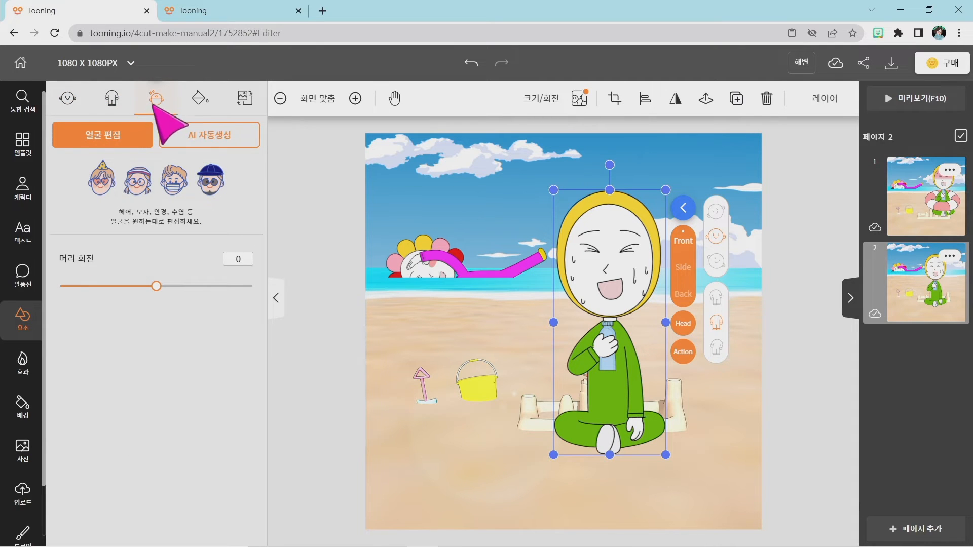
left_click(116, 139)
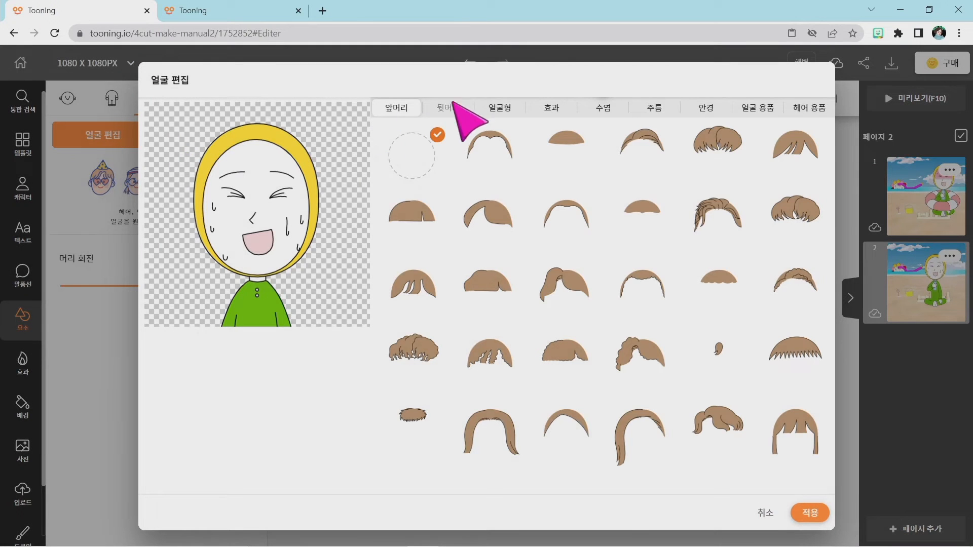
left_click(557, 109)
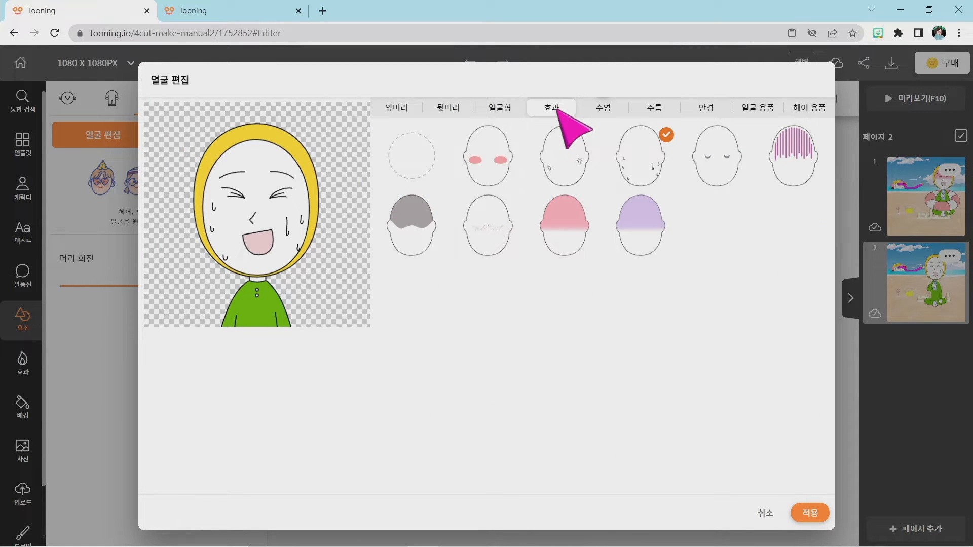
left_click(576, 228)
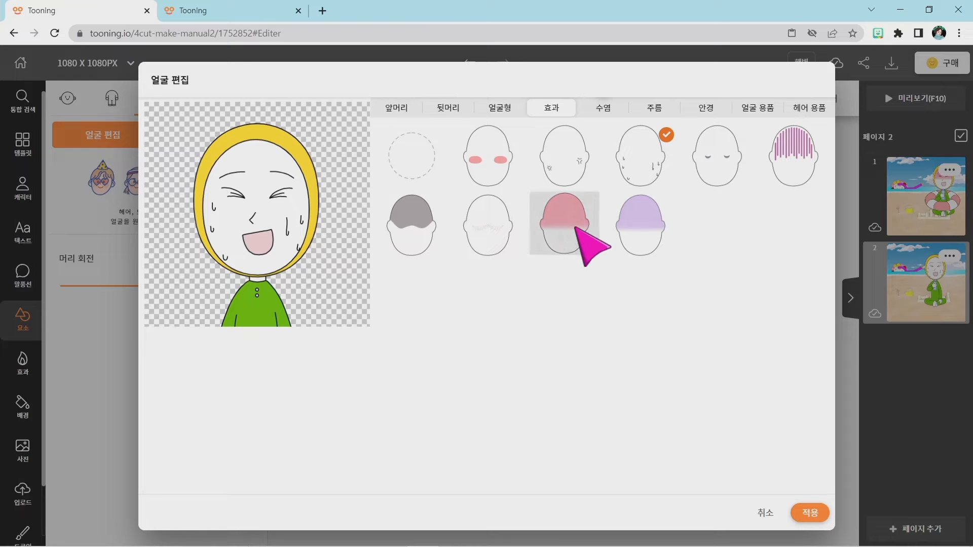
left_click(811, 513)
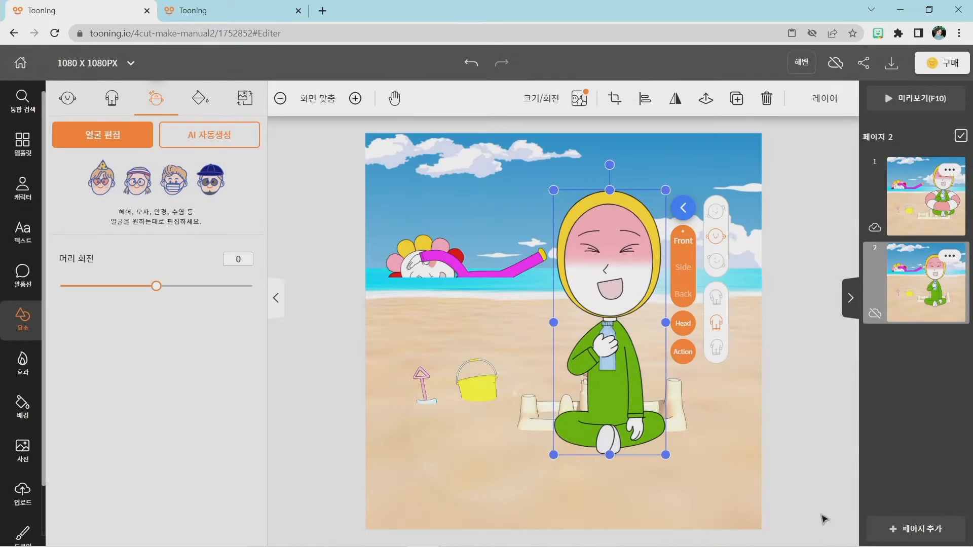
left_click(813, 425)
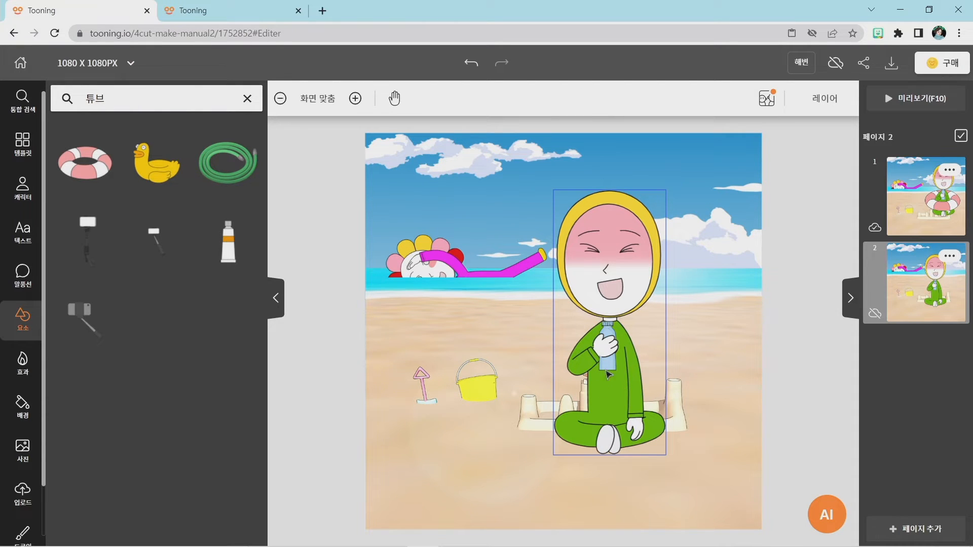
Search the elements for 튜브 and add the pink-and-white swim ring to page 2.
left_click(22, 276)
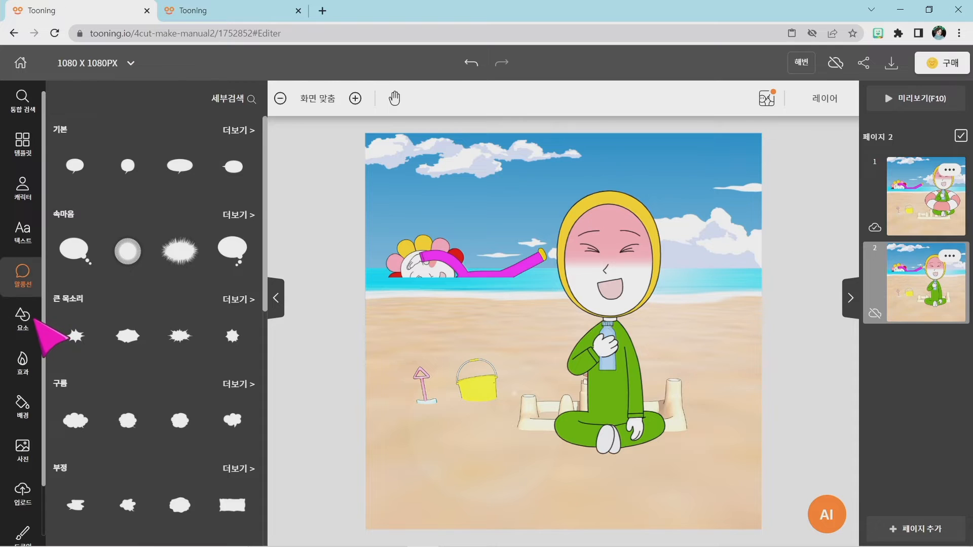
left_click(34, 320)
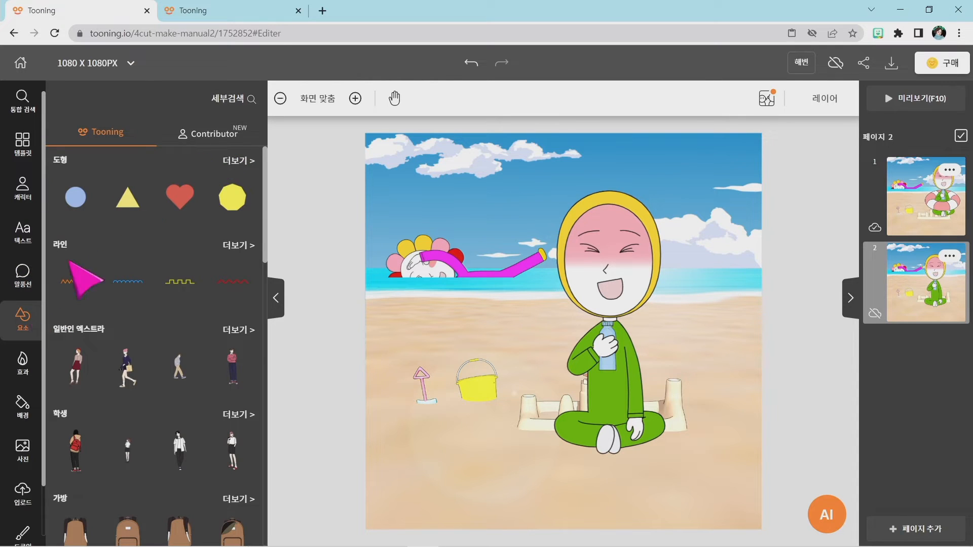
left_click(236, 98)
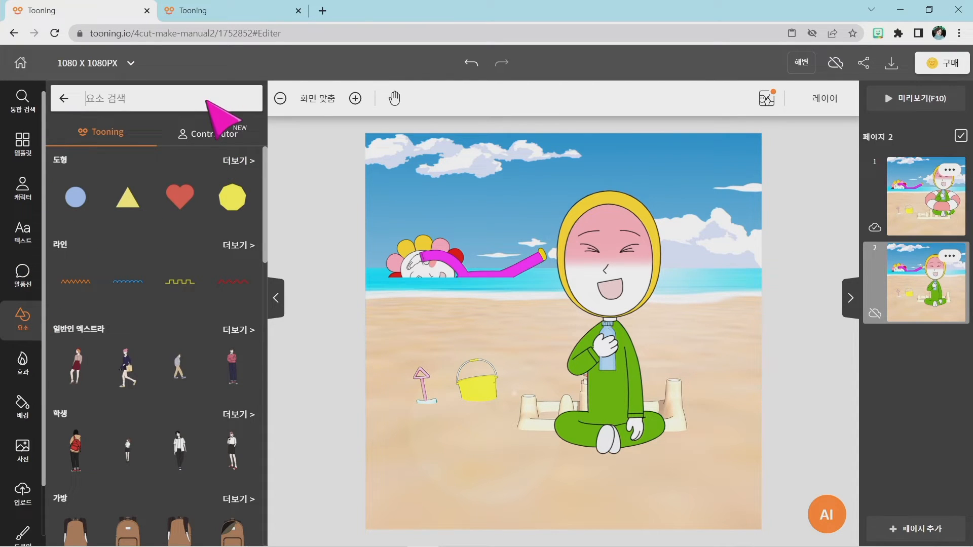
type("튜브")
key("Return")
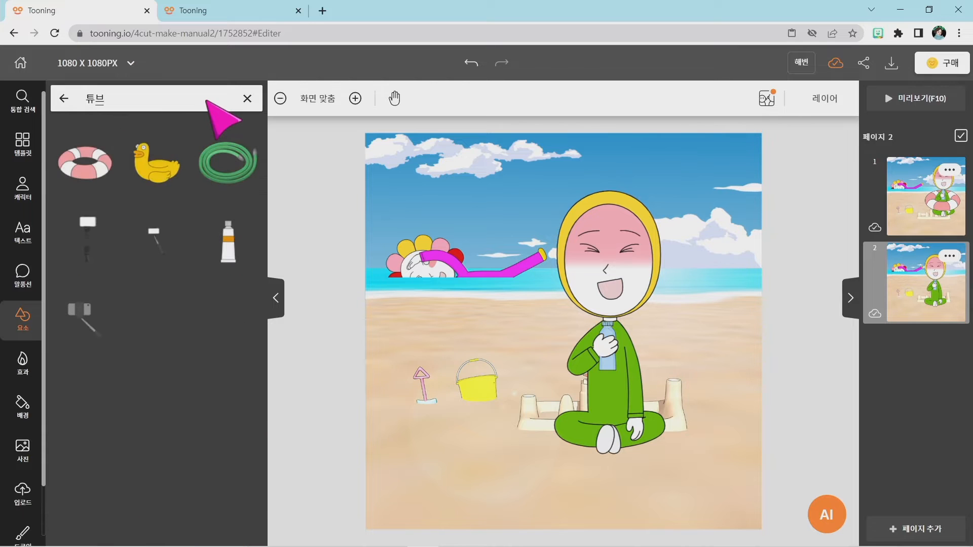
left_click(88, 165)
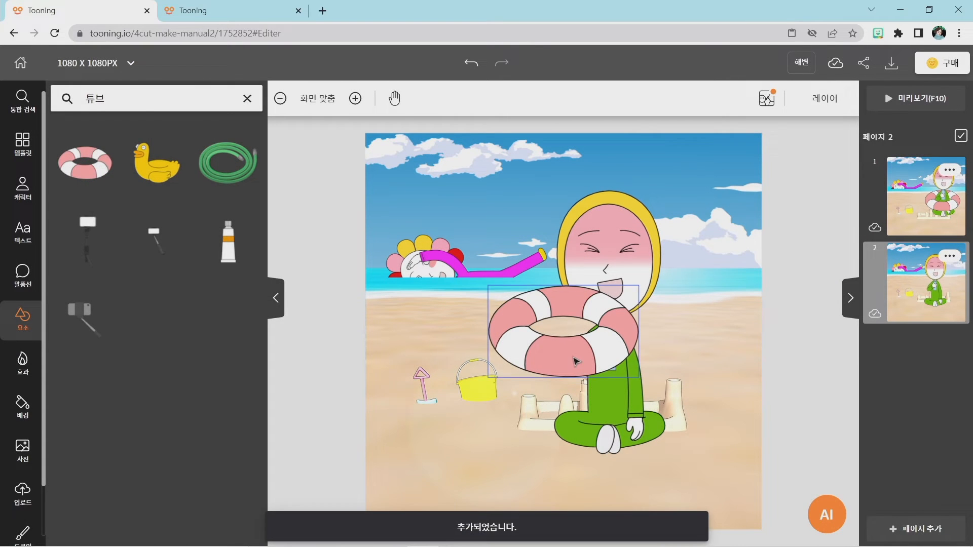
Enlarge page 2's swim ring until it is wider than the seated character and centre it over the torso.
left_click(576, 361)
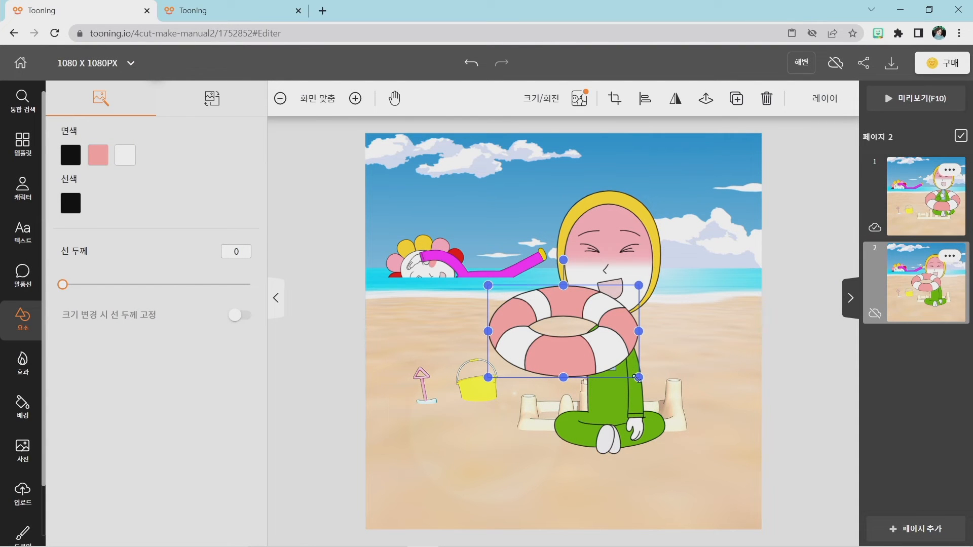
left_click_drag(640, 377, 687, 390)
mouse_move(627, 379)
left_mouse_down()
mouse_move(646, 385)
mouse_move(637, 385)
left_mouse_up()
left_click(730, 332)
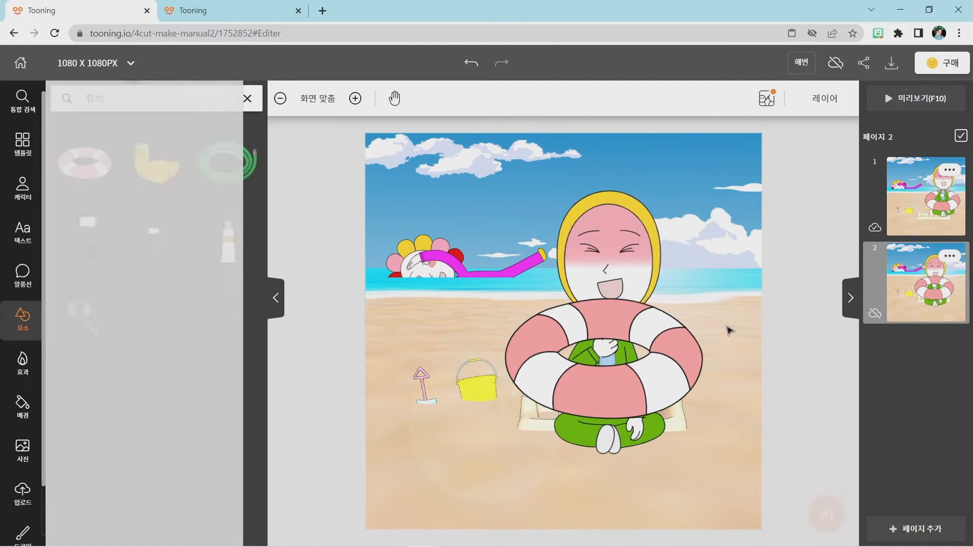
Duplicate page 2's swim ring and set the copy on the sand over the yellow bucket.
left_click(681, 358)
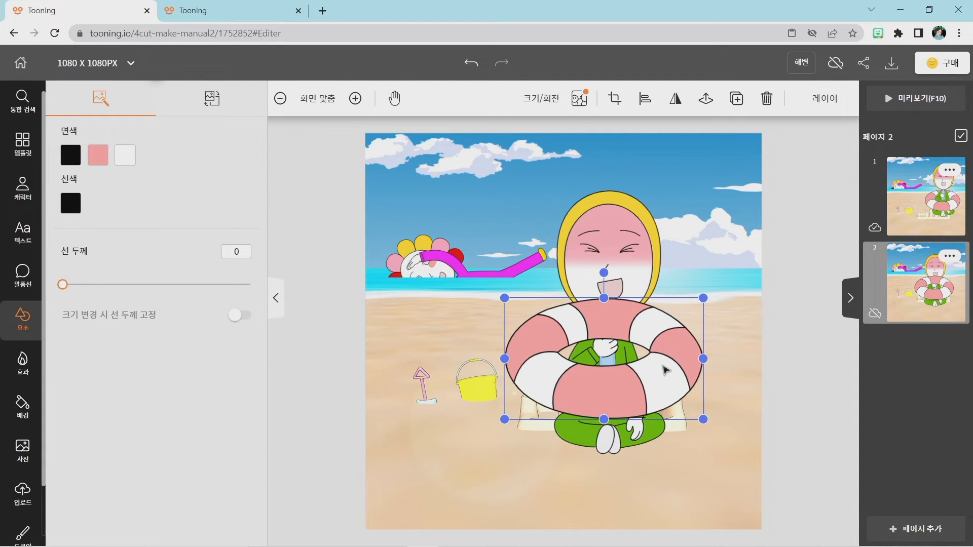
key("ctrl+c")
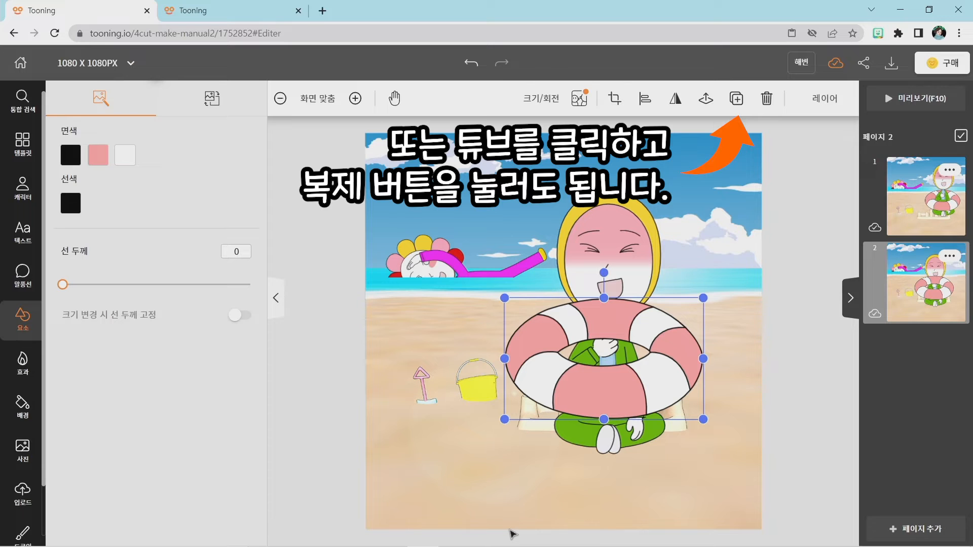
key("ctrl+v")
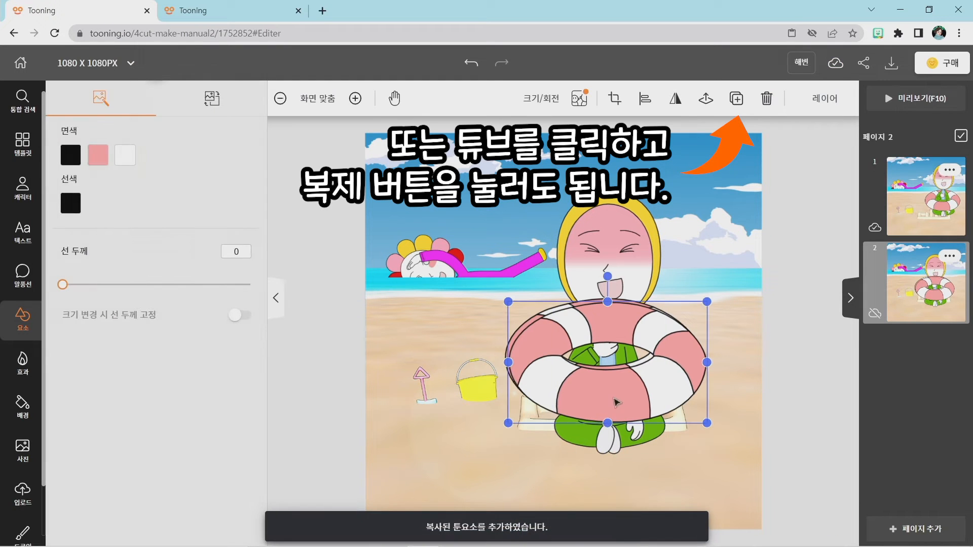
left_click_drag(615, 401, 498, 422)
Move the original swim ring's layer directly below the seated character's layer on page 2.
left_click(671, 362)
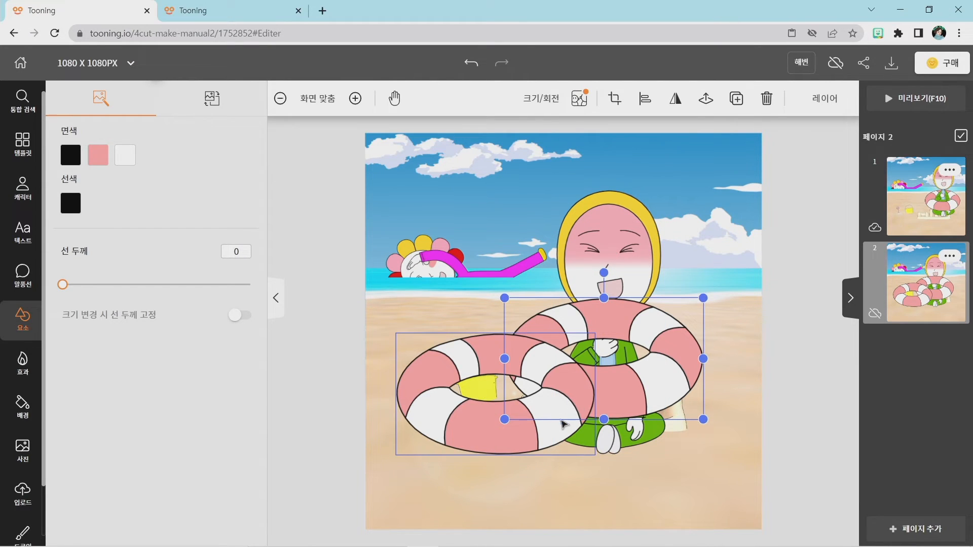
left_click(685, 468)
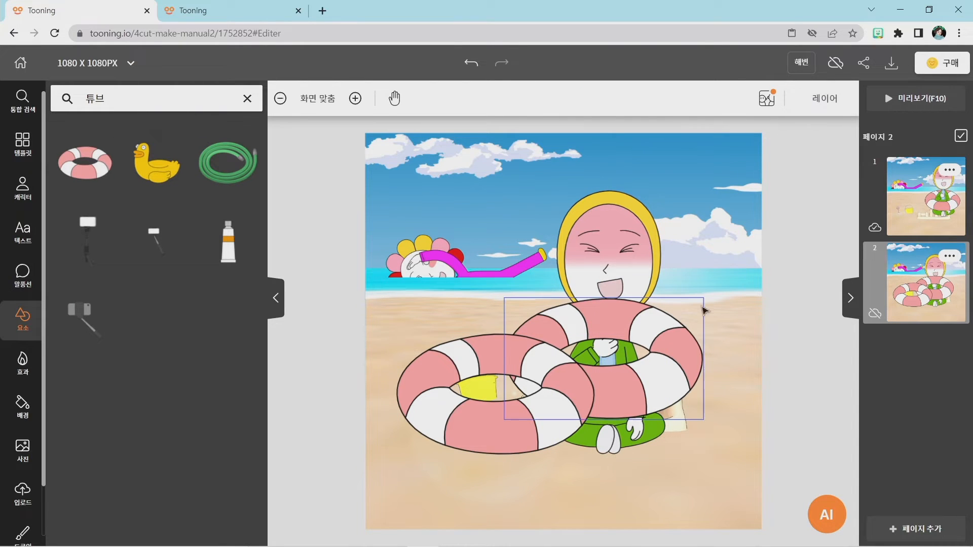
left_click(663, 342)
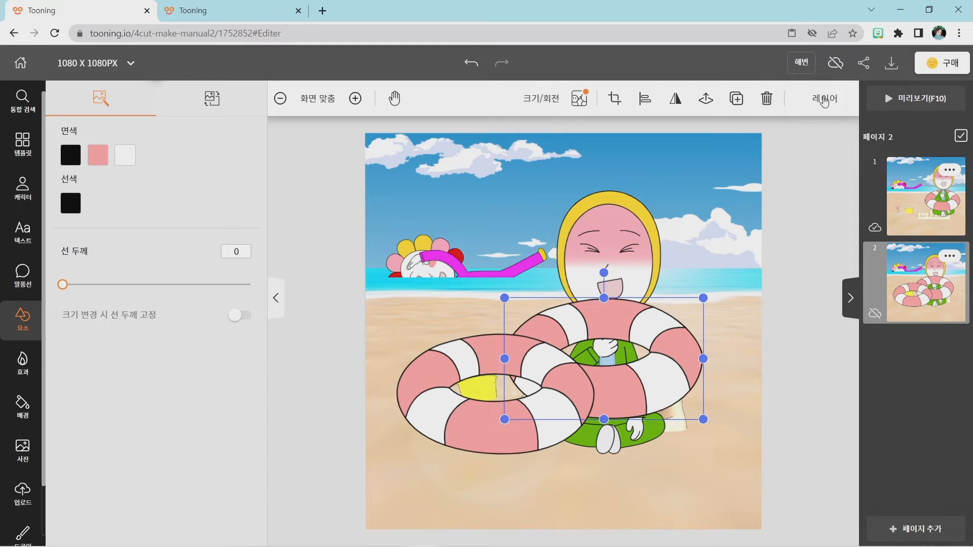
left_click(824, 100)
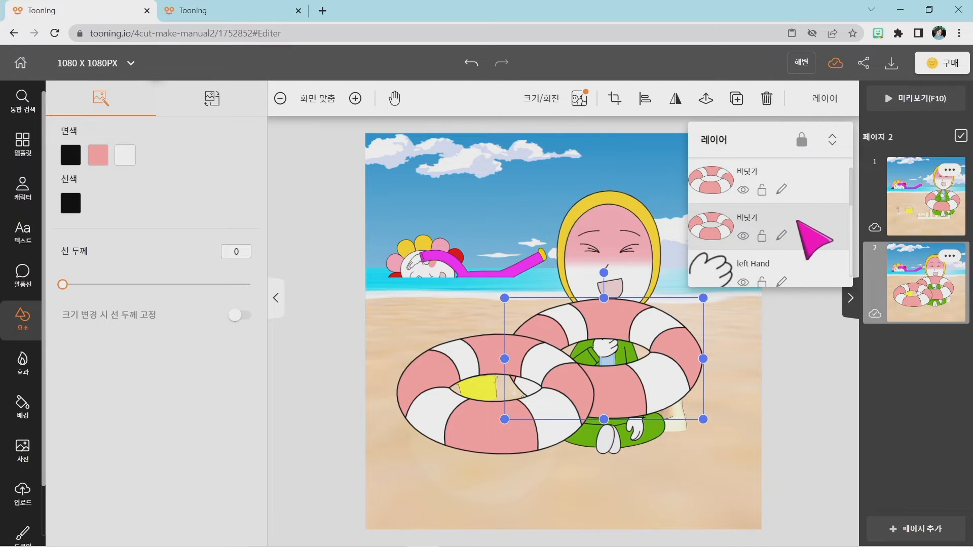
mouse_move(797, 221)
left_mouse_down()
mouse_move(792, 287)
mouse_move(781, 188)
mouse_move(792, 207)
left_mouse_up()
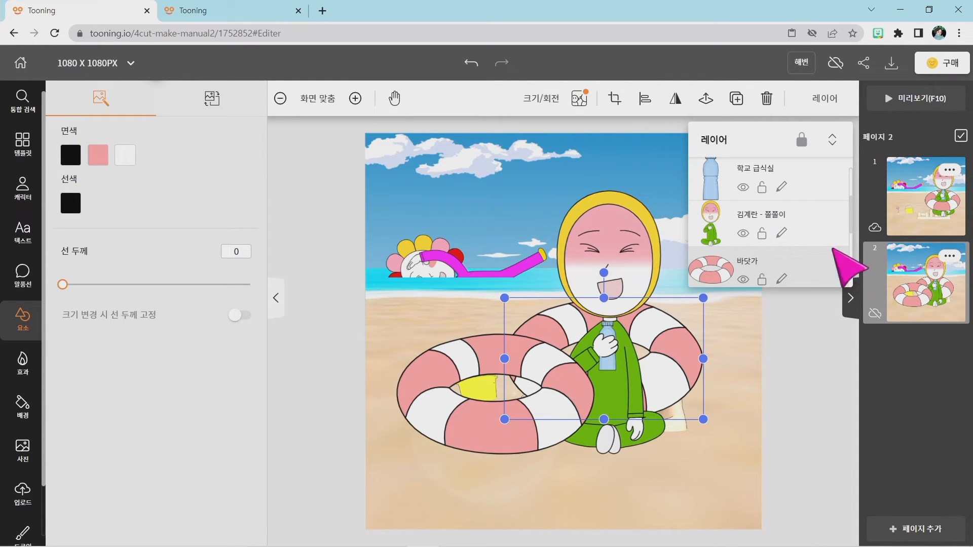
key("super+plus")
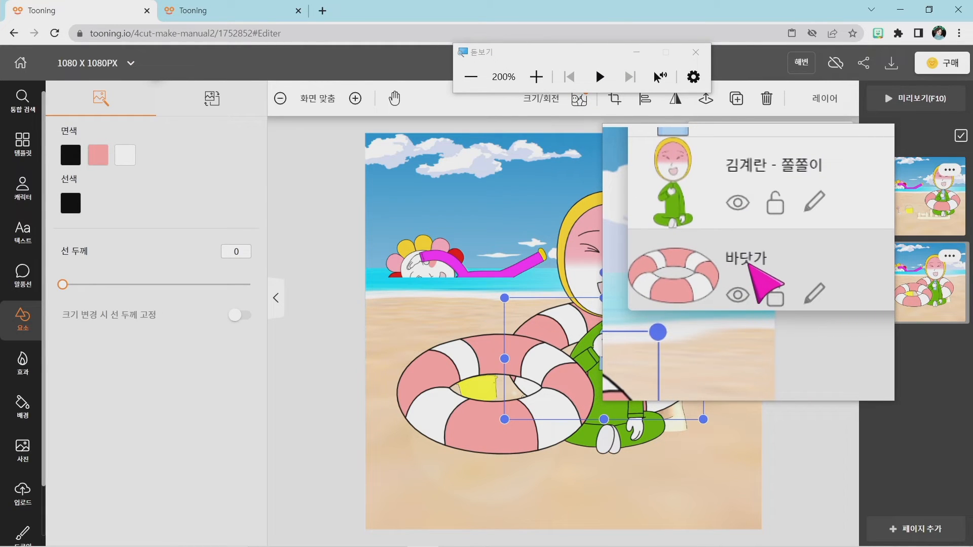
key("super+Escape")
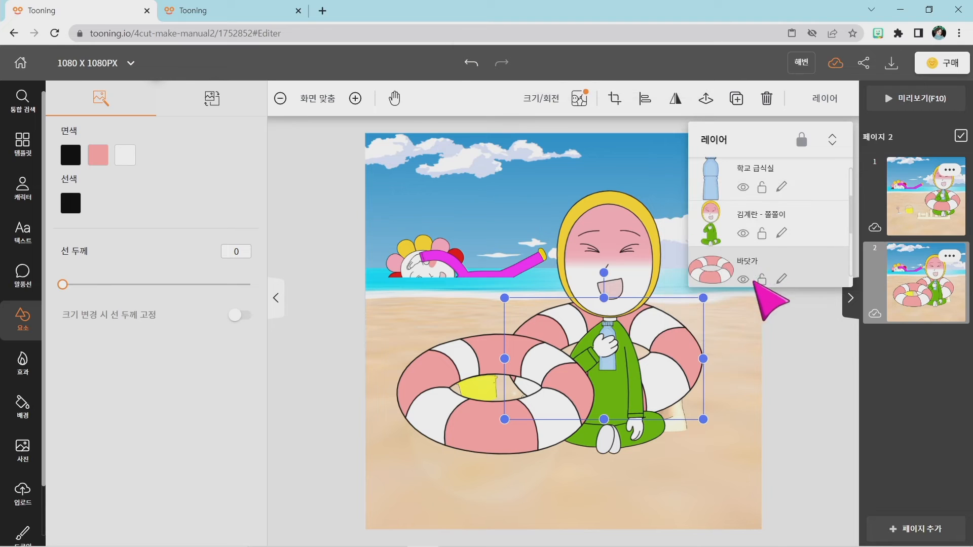
left_click(734, 360)
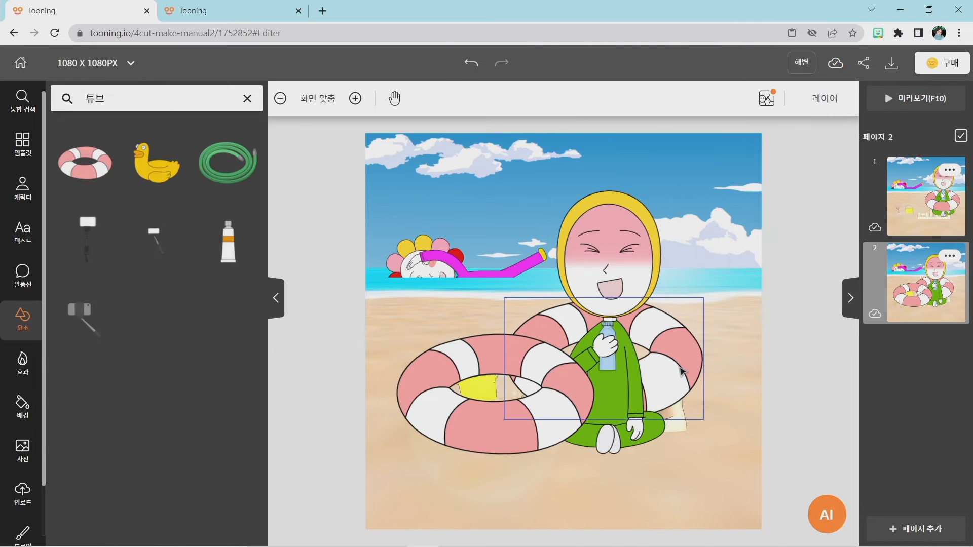
Move page 2's duplicate swim ring onto the seated character's torso, slightly below the original ring.
left_click(680, 371)
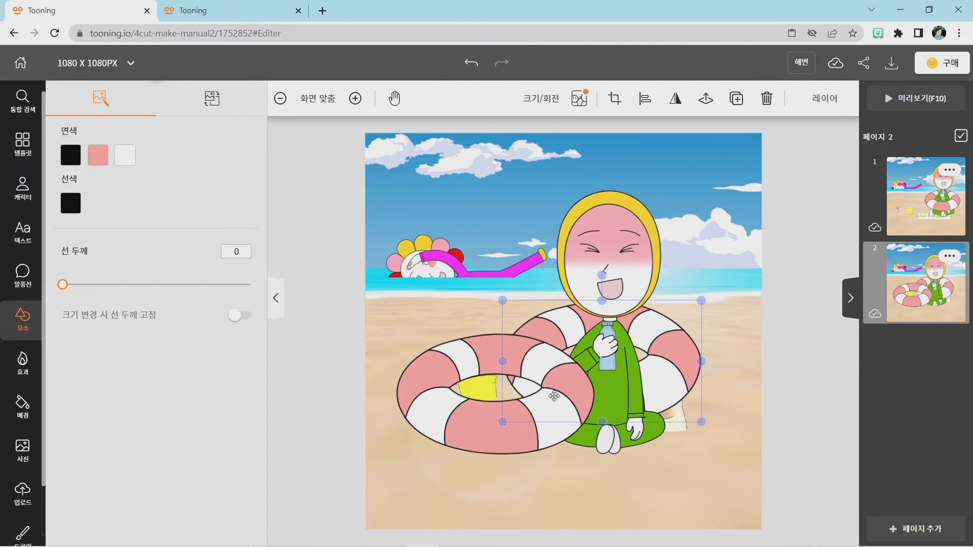
left_click(542, 404)
left_click_drag(463, 420, 566, 404)
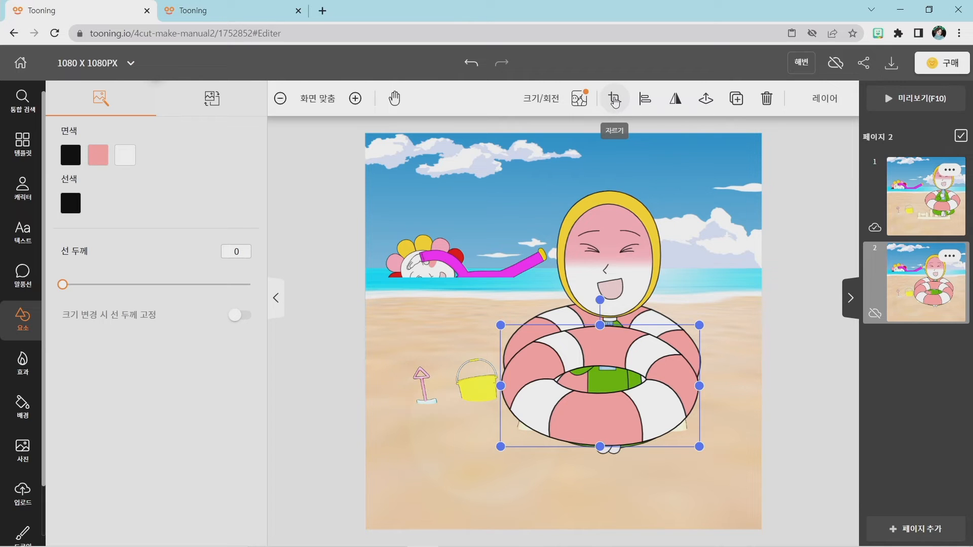
Crop the front swim ring on page 2 so that only its lower half remains.
left_click(615, 101)
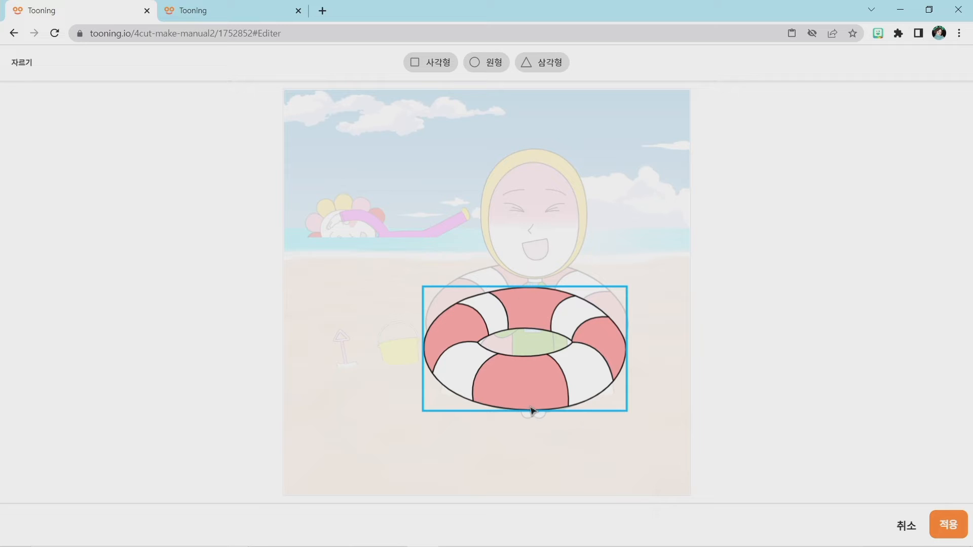
left_click(558, 318)
left_click_drag(523, 283, 526, 343)
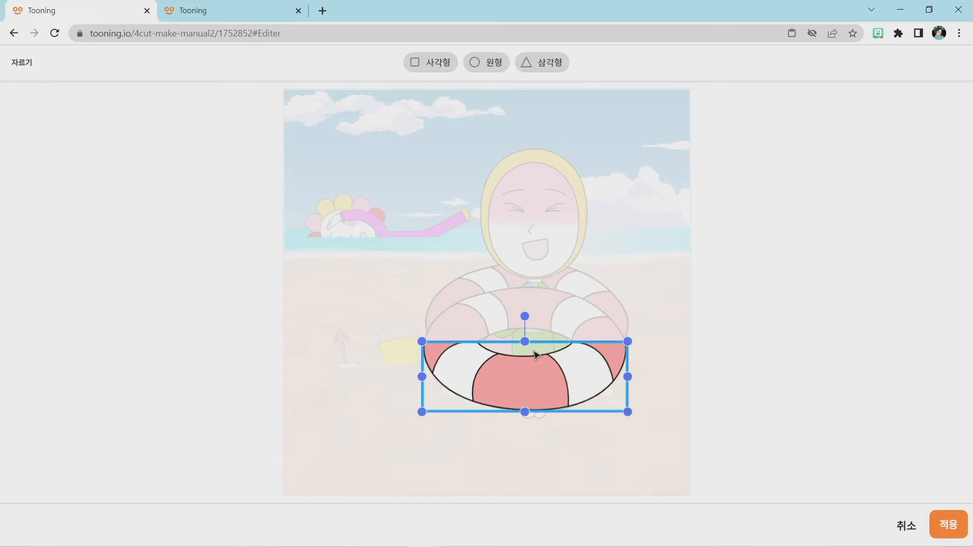
left_click(953, 532)
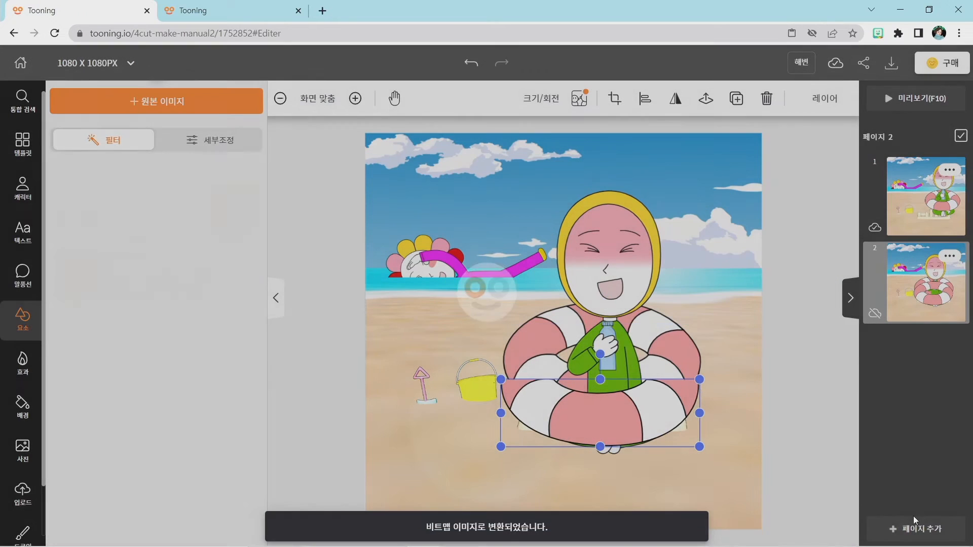
Align the cropped front half and the original swim ring so they form one continuous ring around page 2's seated character.
left_click_drag(624, 417, 635, 386)
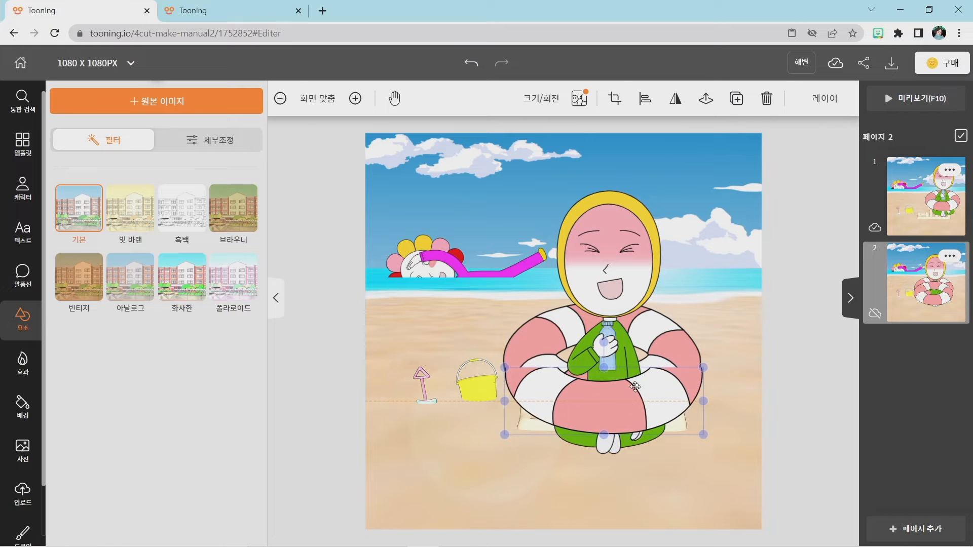
left_click(654, 328)
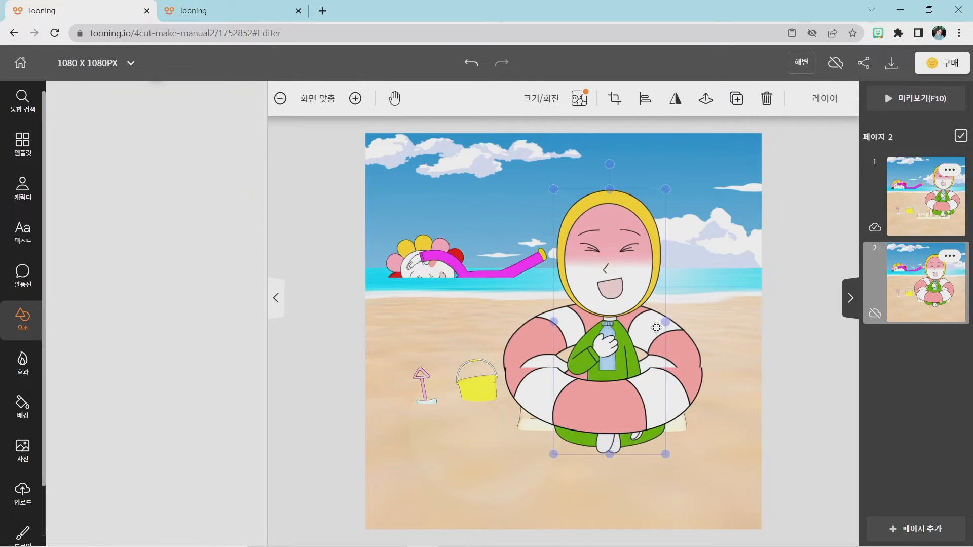
left_click(530, 341)
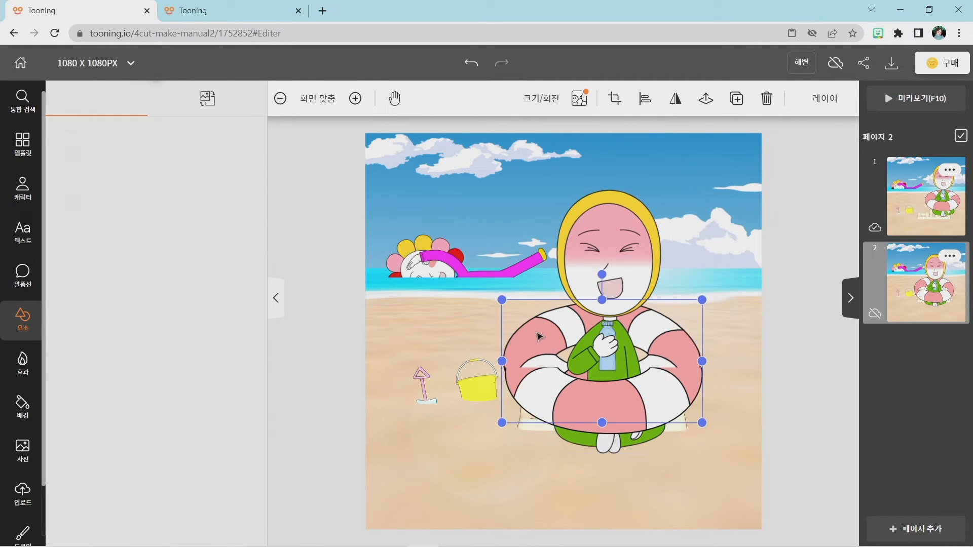
left_click_drag(531, 341, 535, 343)
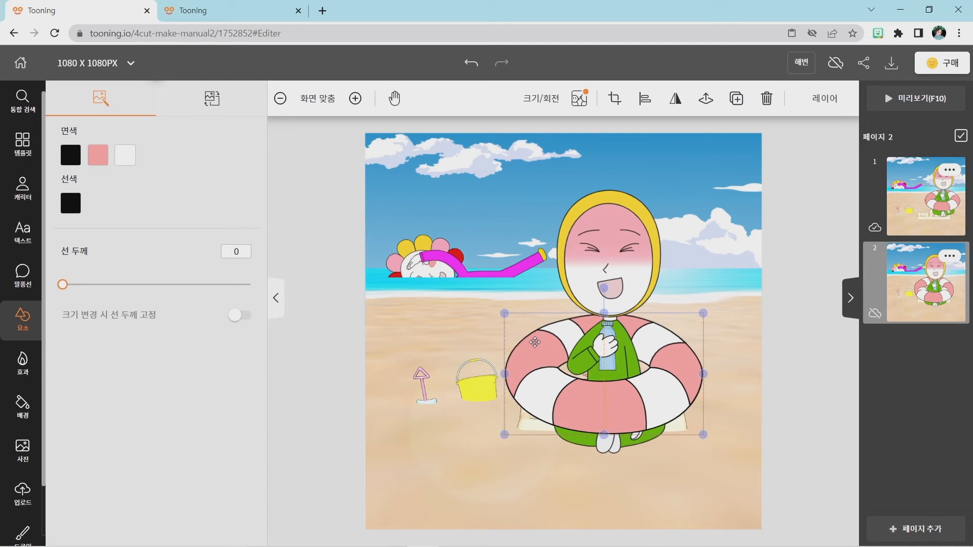
left_click(752, 429)
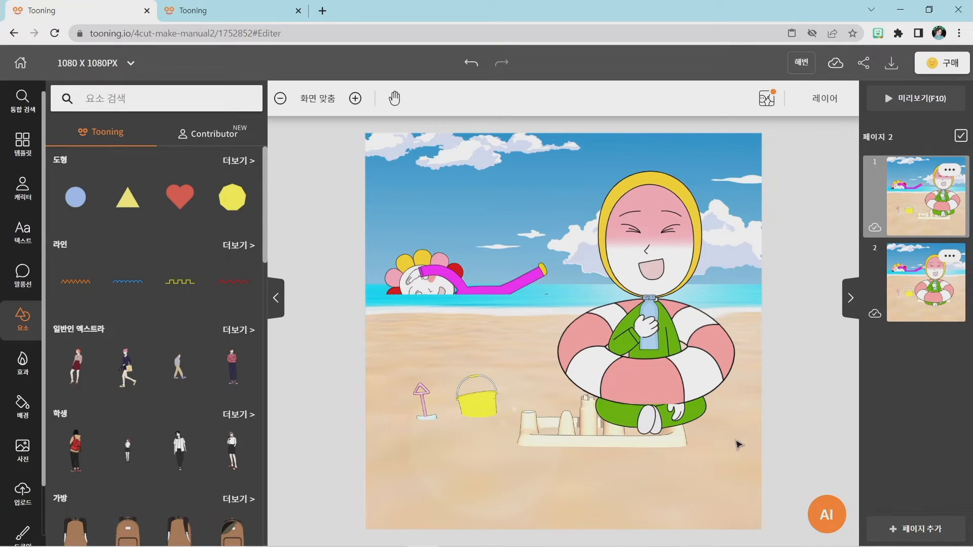
Group the seated character, bottle and both swim ring parts on page 1, leaving out the flower-headed swimmer.
left_click_drag(748, 438, 675, 475)
left_click_drag(538, 165, 749, 444)
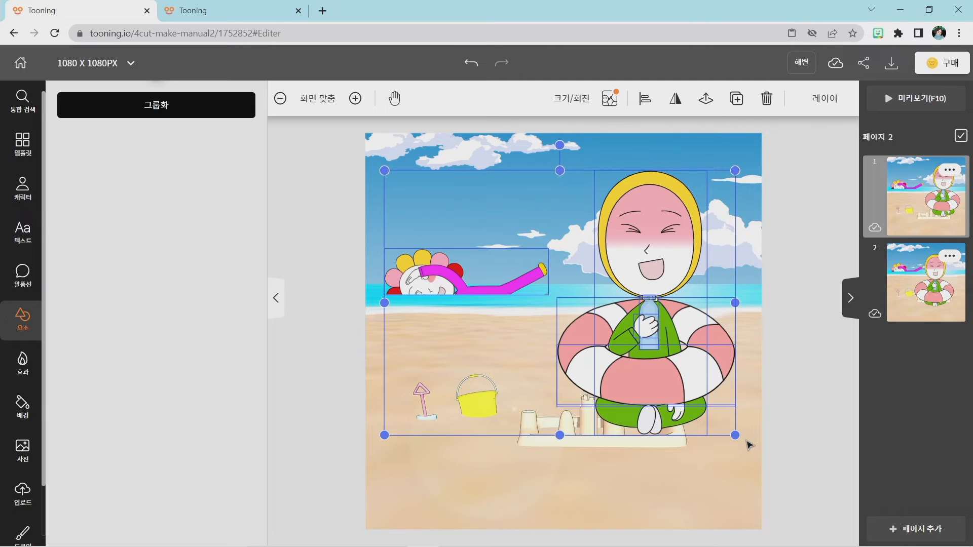
left_click(462, 290, "shift")
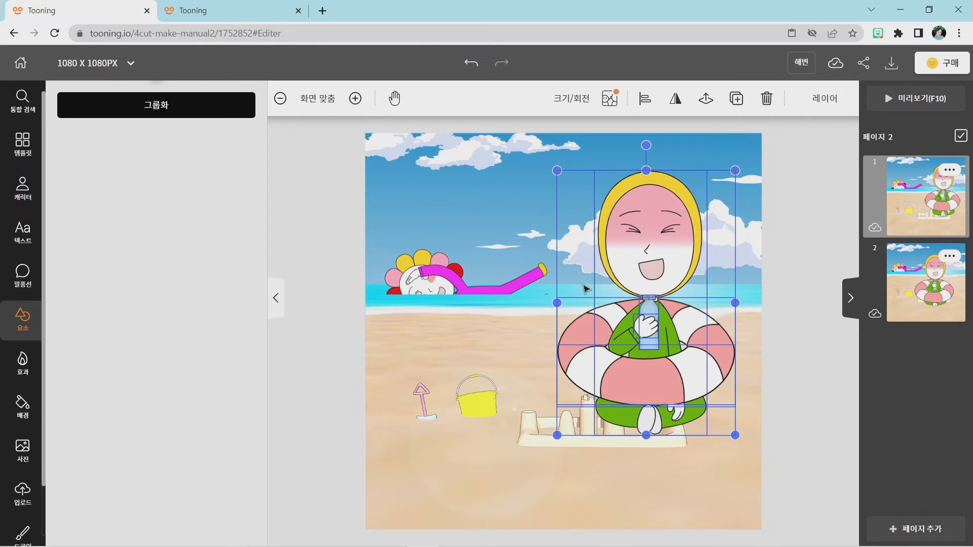
right_click(639, 246)
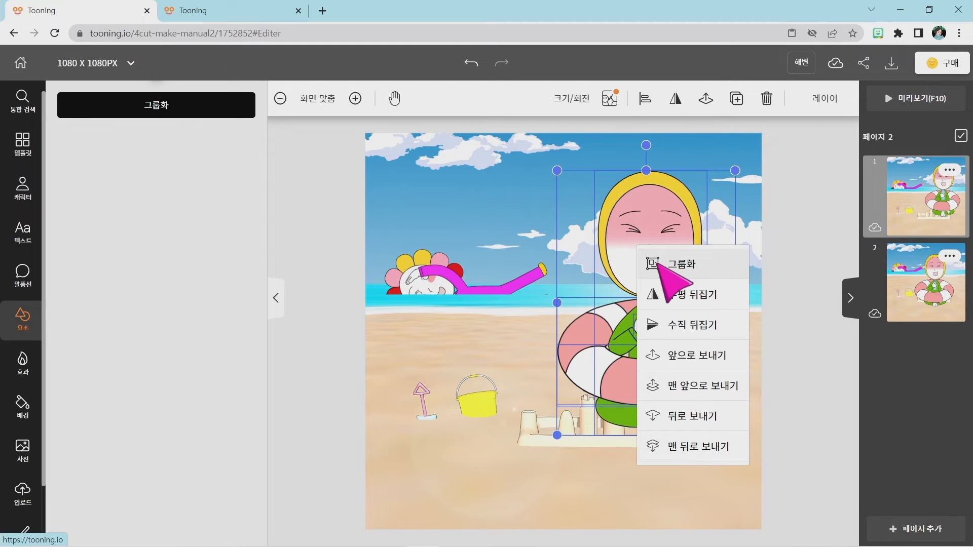
left_click(675, 266)
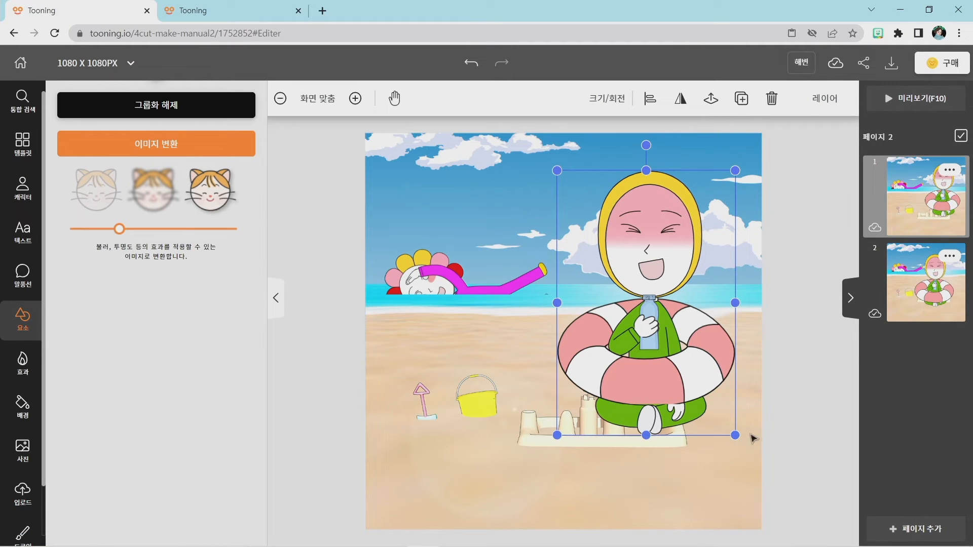
Shrink page 1's character group to about half size, place it just above the sandcastle, and open page 2.
left_click_drag(735, 434, 615, 334)
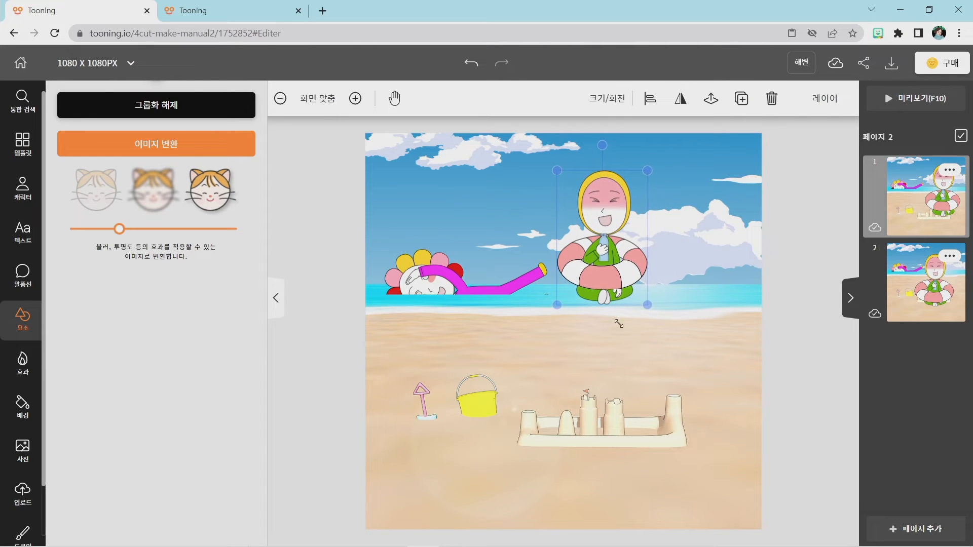
left_click_drag(613, 254, 607, 327)
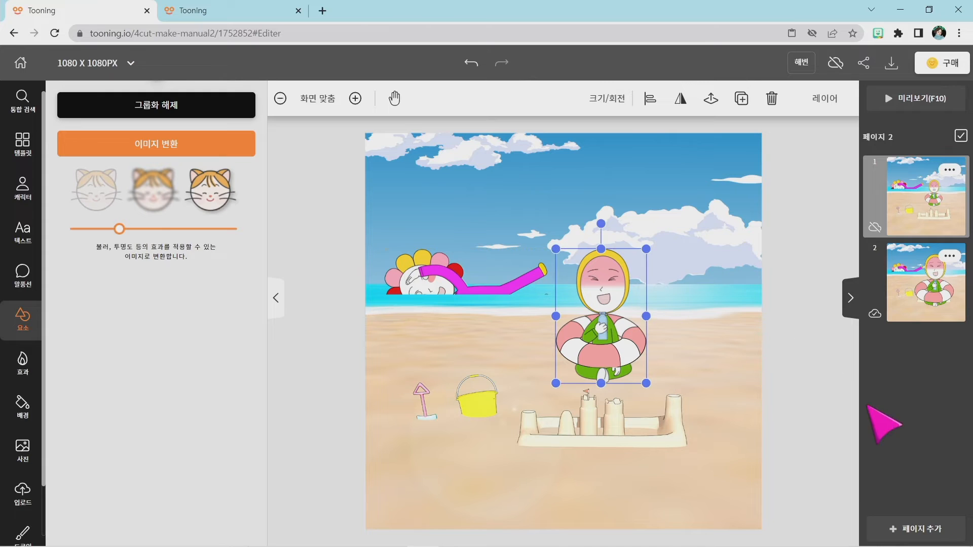
left_click(811, 395)
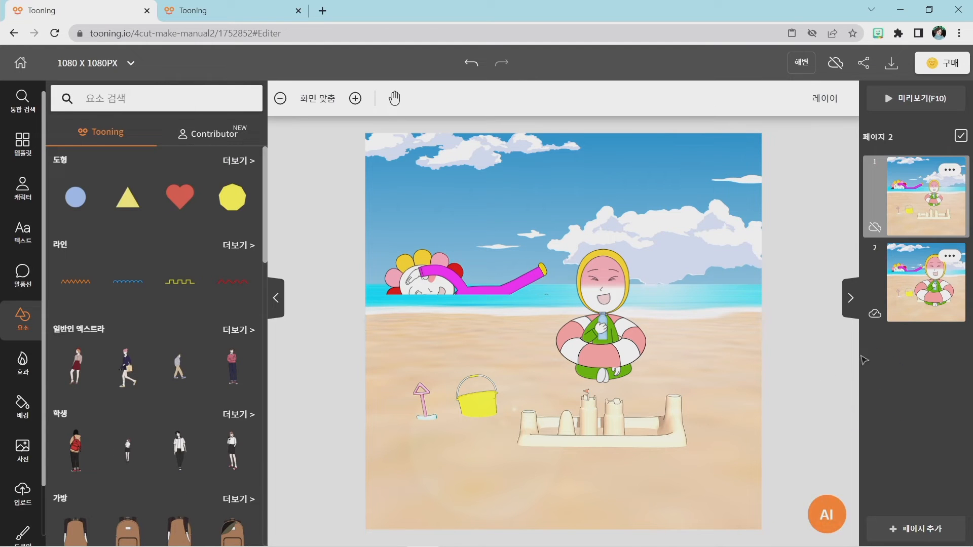
left_click(909, 296)
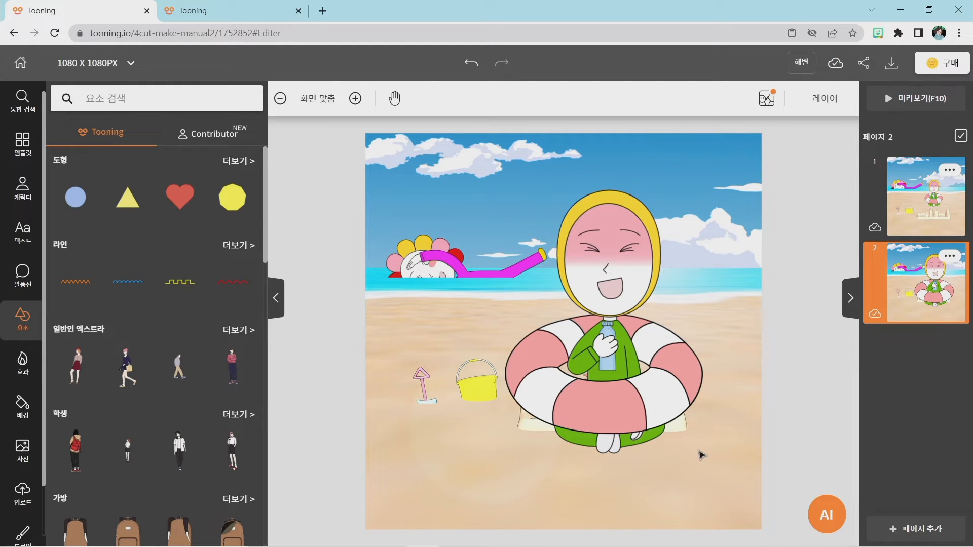
left_click_drag(696, 449, 564, 203)
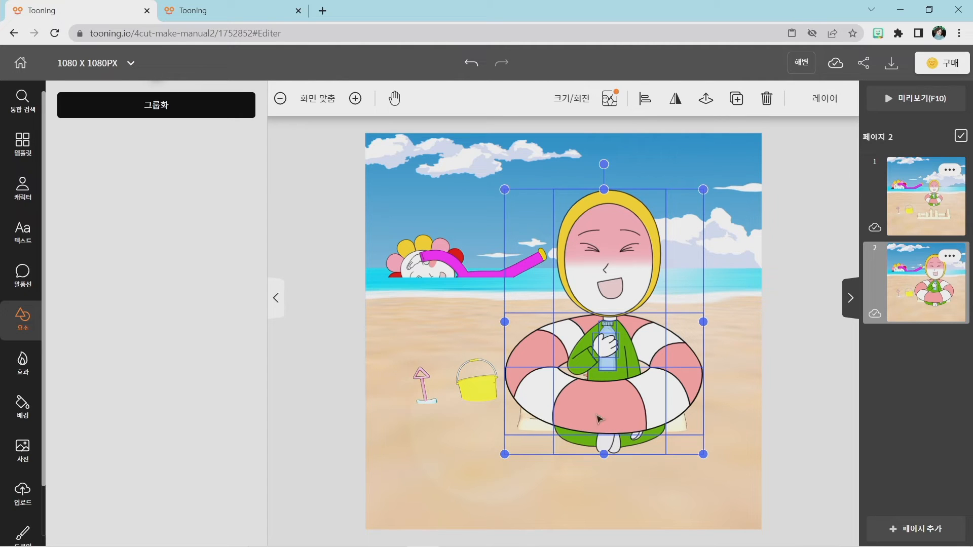
left_click(444, 264, "shift")
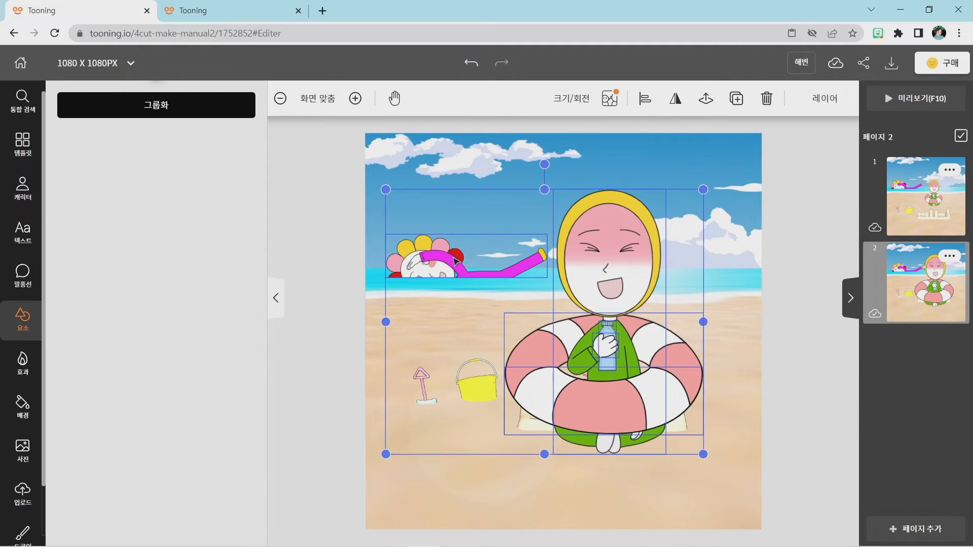
right_click(473, 266)
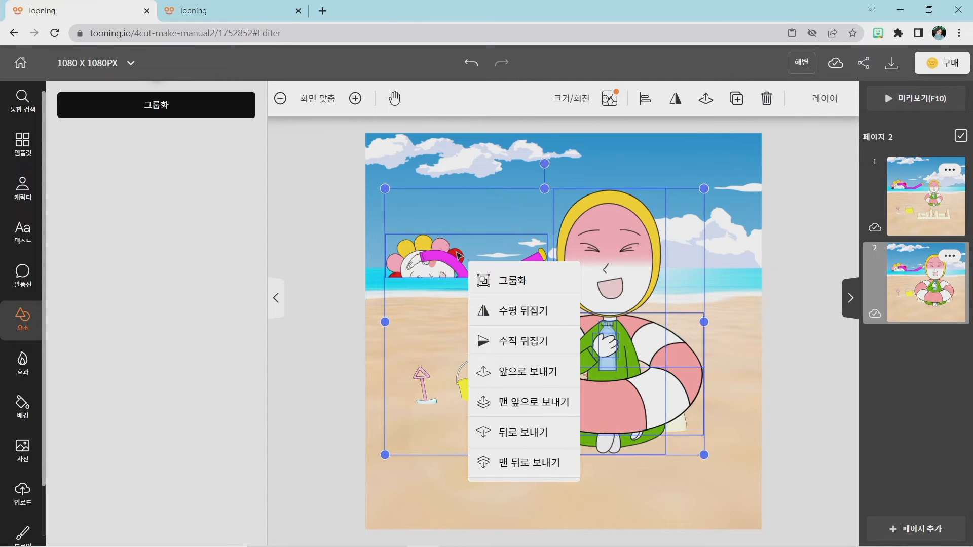
left_click(447, 258)
left_click(731, 440)
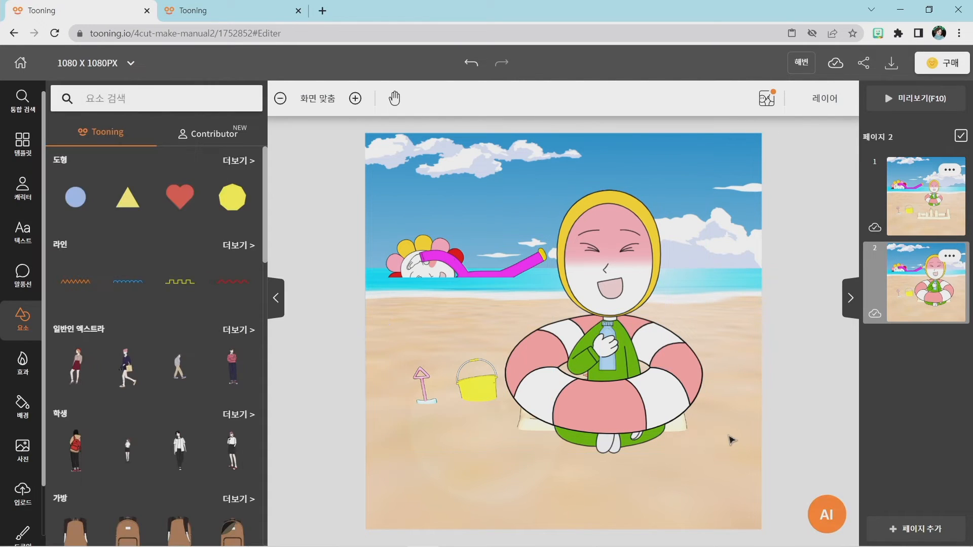
Group the seated character, bottle and both swim ring parts on page 2, leaving out the flower-headed swimmer.
left_click_drag(724, 430, 386, 195)
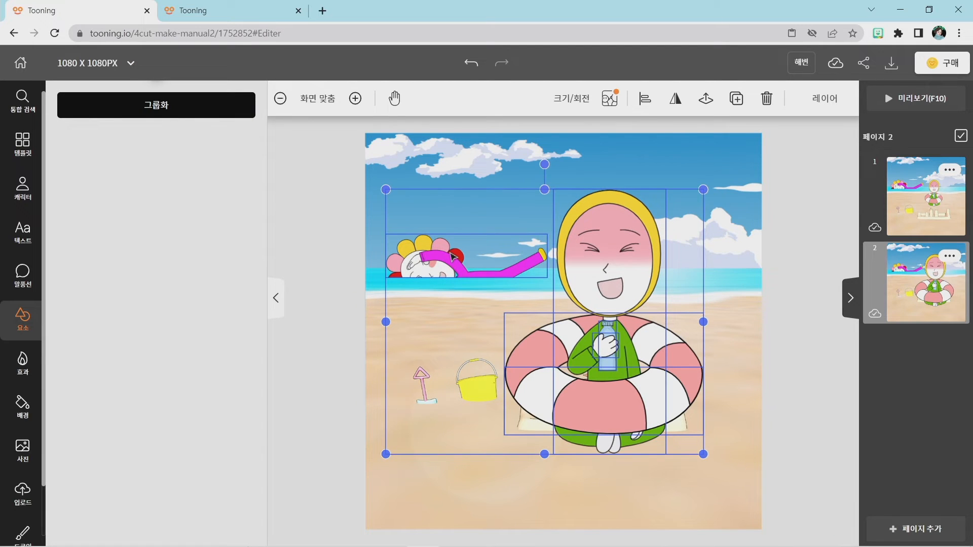
left_click(453, 257, "shift")
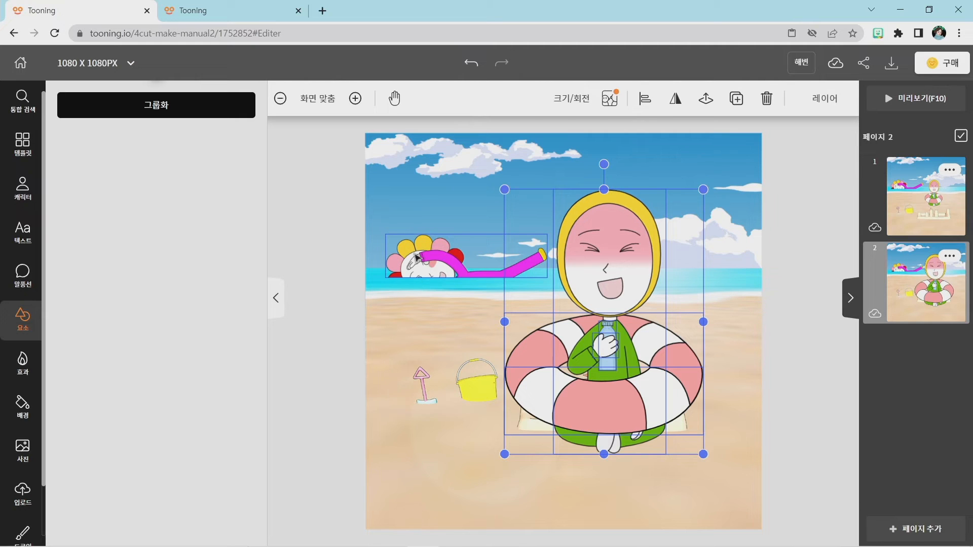
right_click(607, 267)
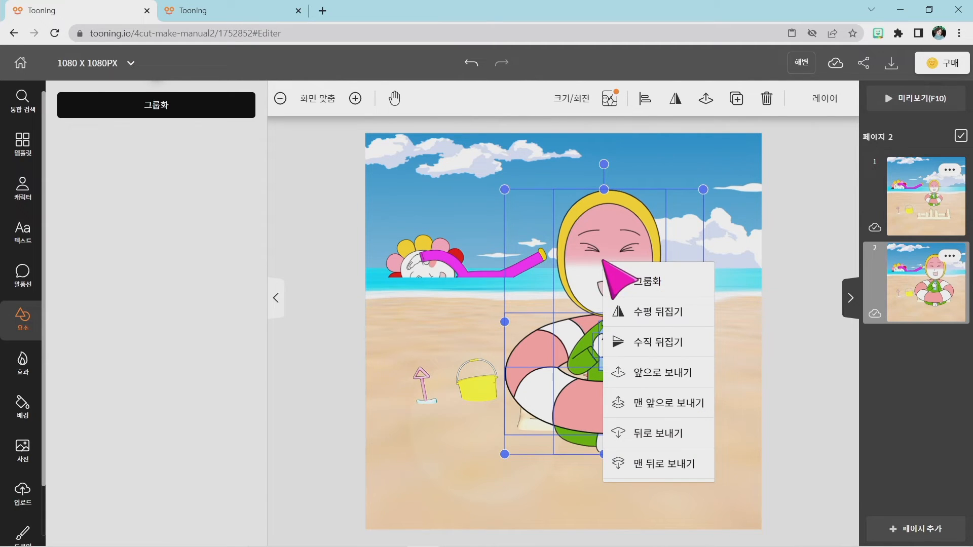
left_click(629, 287)
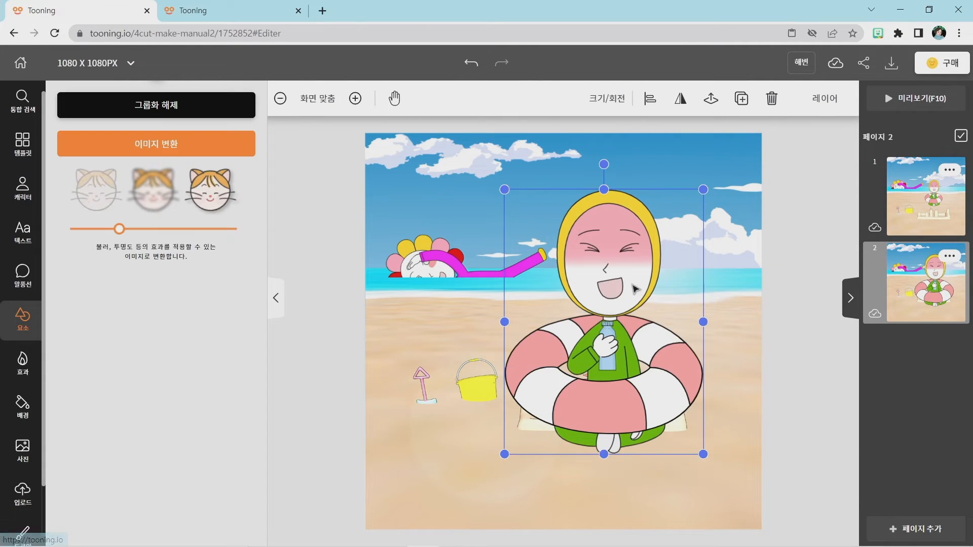
Shrink page 2's character group to about half size and place it on the beach above the sandcastle.
left_click_drag(703, 453, 574, 347)
left_click_drag(558, 264, 609, 304)
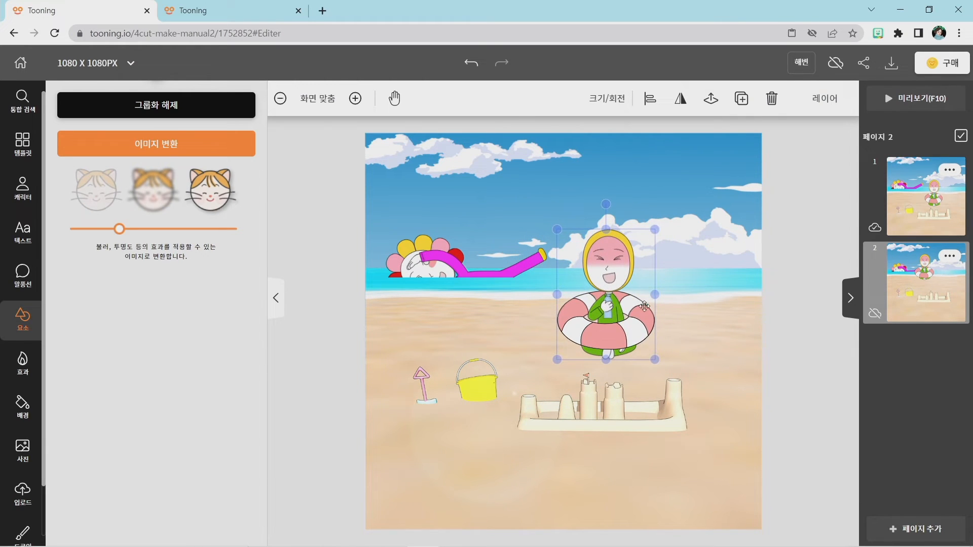
left_click(725, 366)
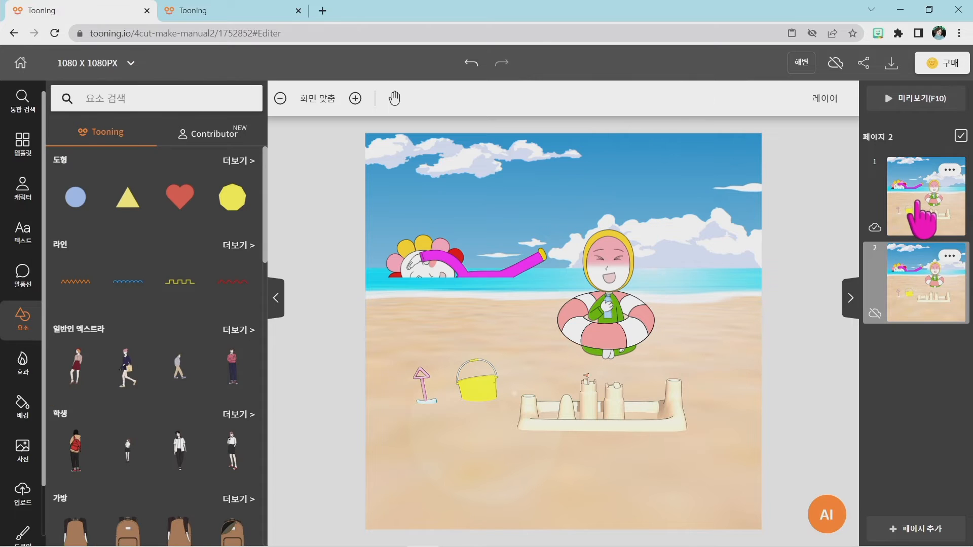
Return to page 1 and check the finished beach comic in the other browser tab for reference.
left_click(916, 211)
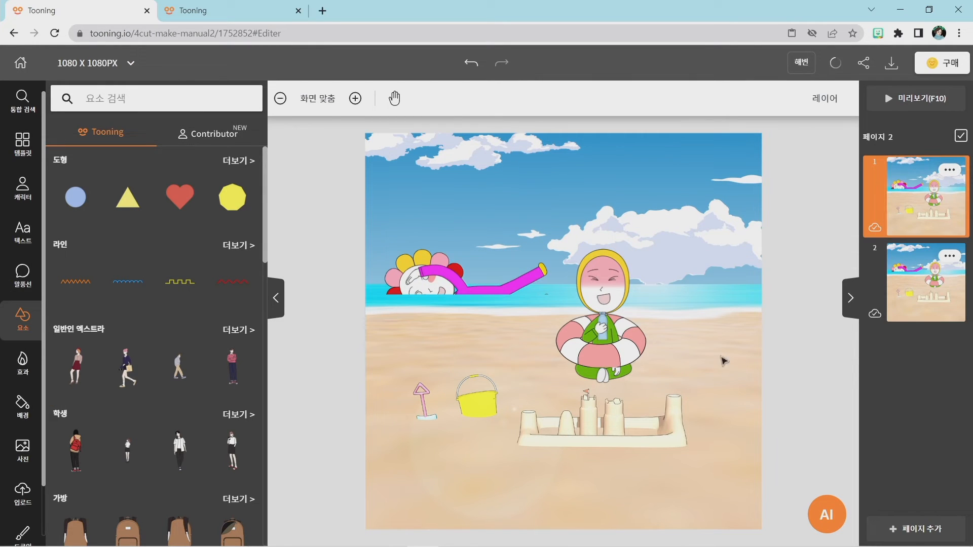
left_click(192, 11)
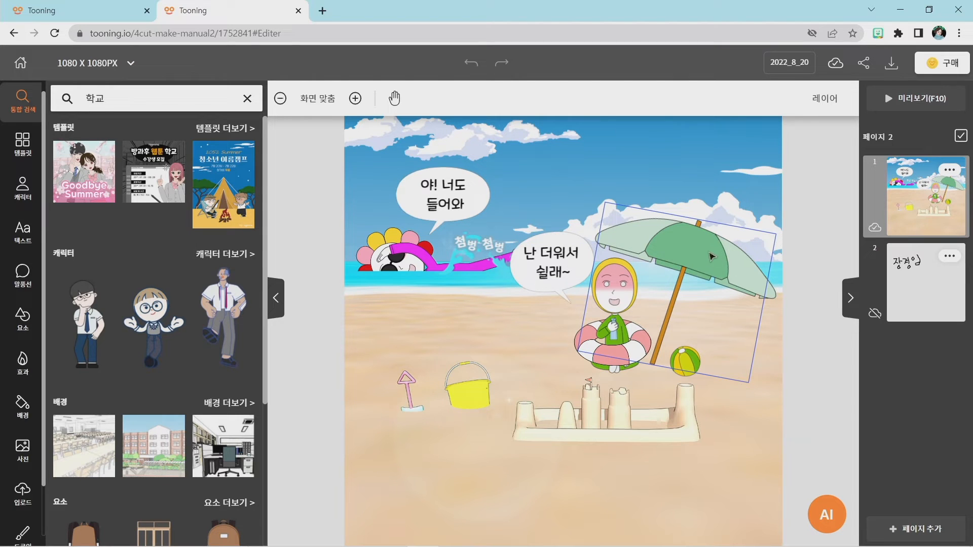
left_click(58, 12)
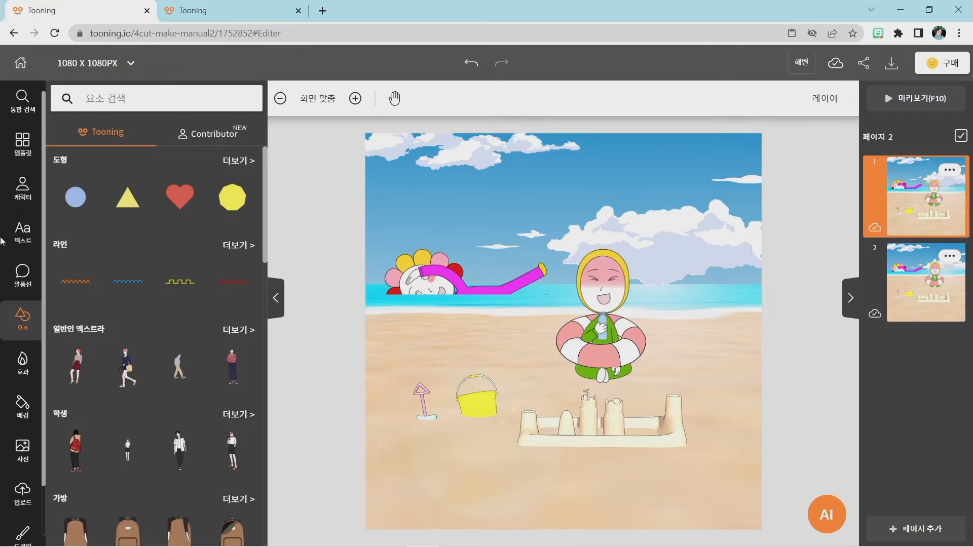
Search the elements for 파라솔, add the green parasol to page 1 and place it above and beside the seated character.
left_click(15, 313)
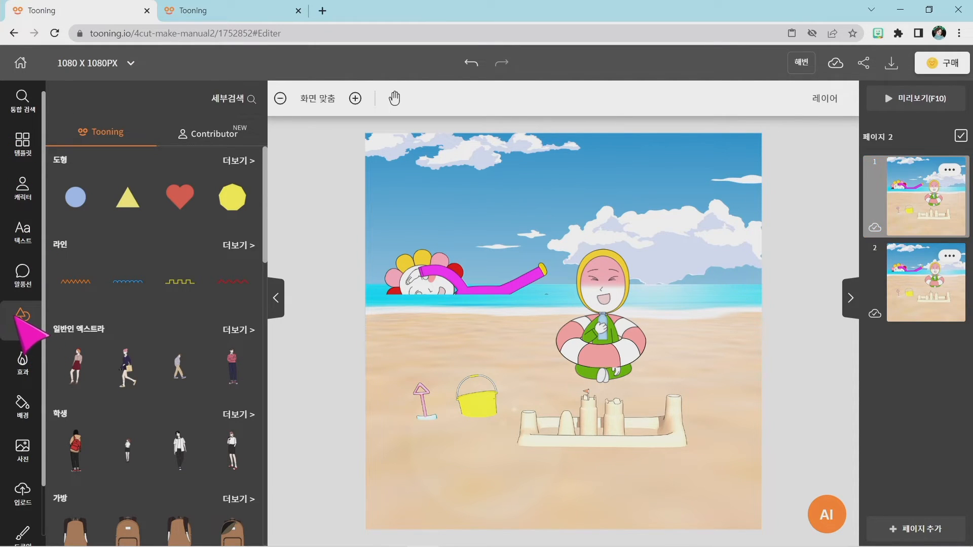
left_click(228, 108)
type("파라솔")
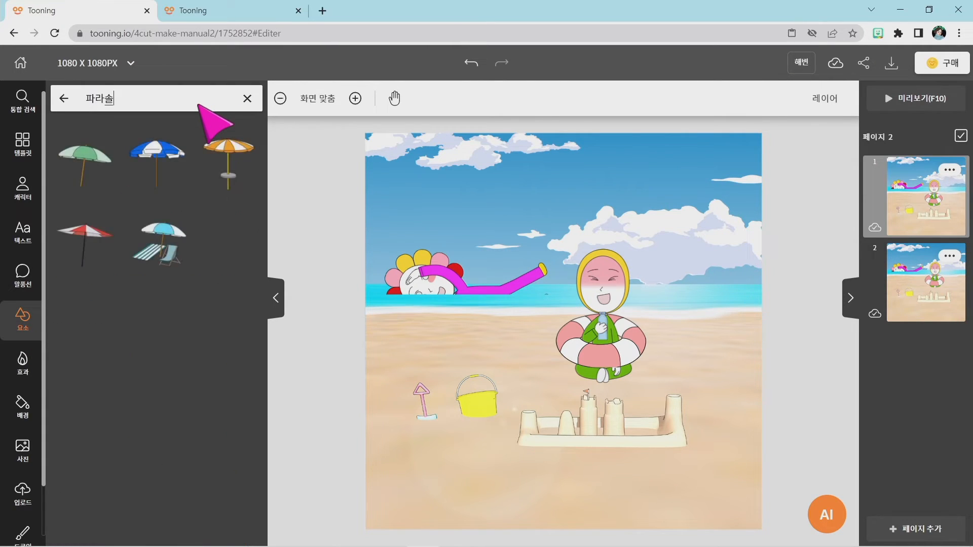
left_click(79, 161)
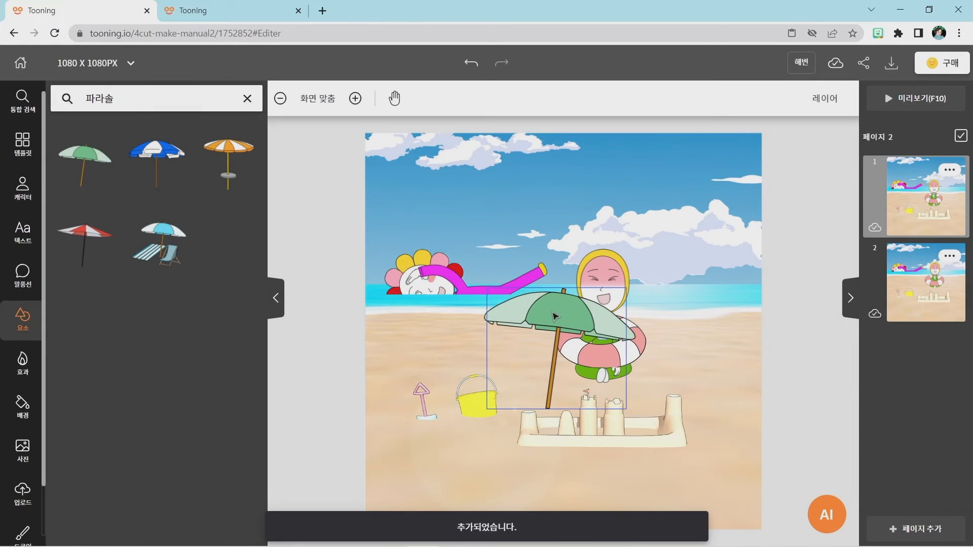
left_click(556, 317)
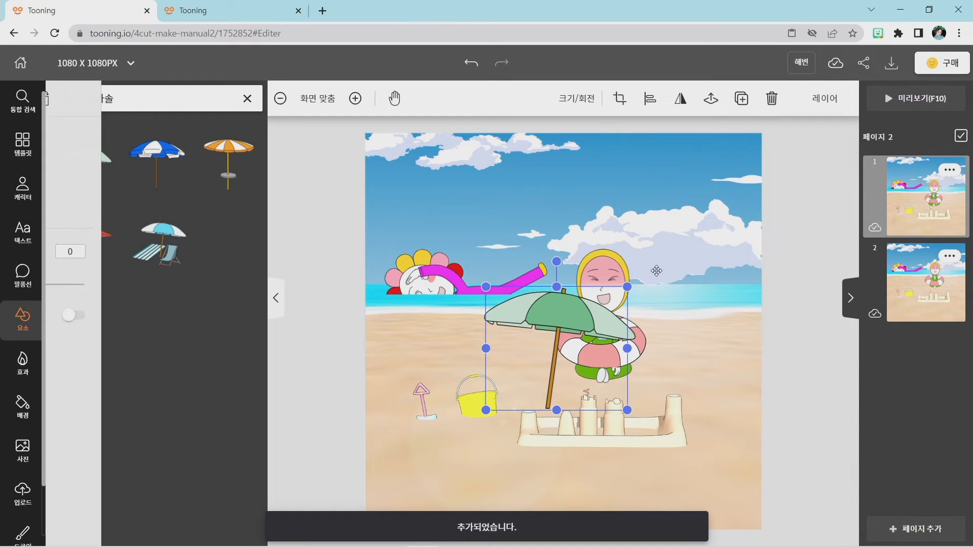
left_click_drag(555, 316, 691, 241)
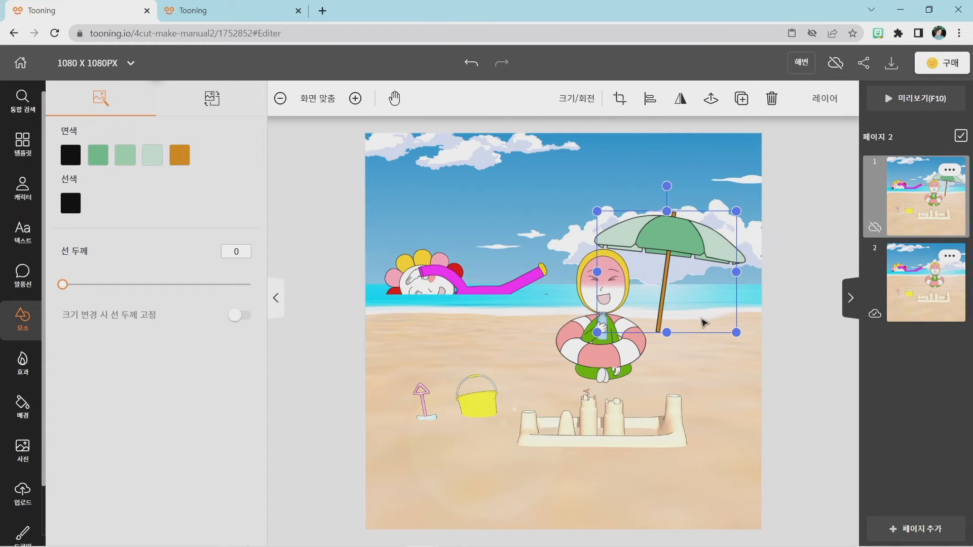
Enlarge page 1's green parasol, tilt it slightly clockwise and position it so the canopy shades the seated character.
left_click_drag(736, 331, 769, 362)
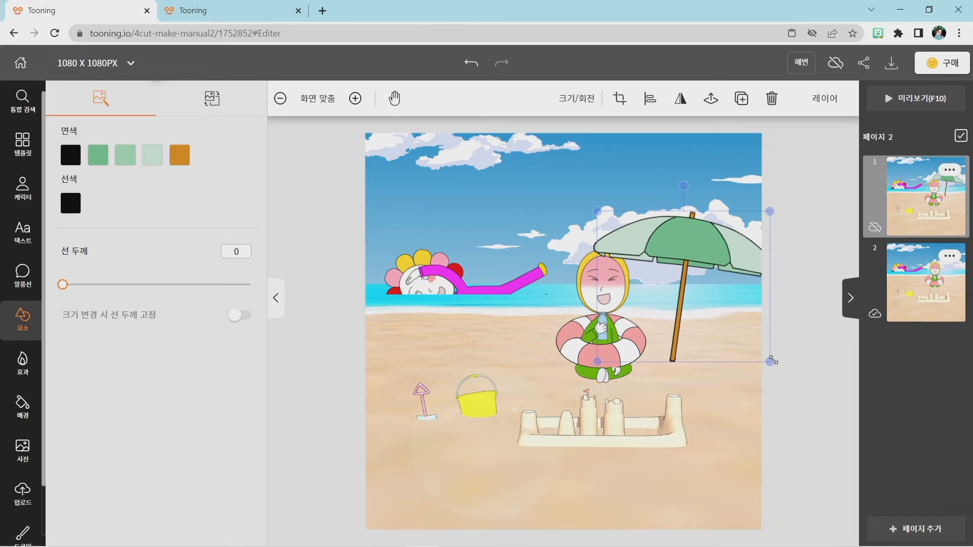
left_click_drag(706, 261, 688, 252)
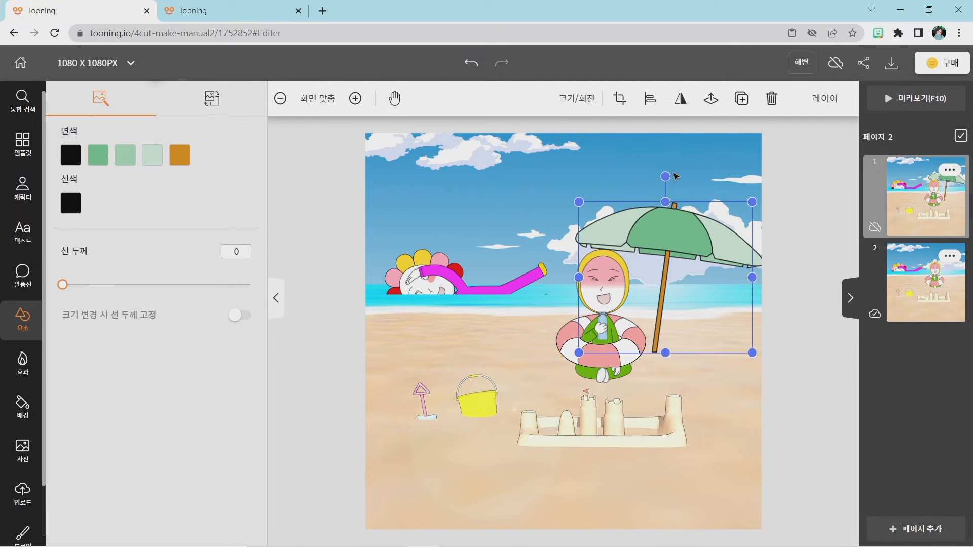
left_click_drag(665, 173, 682, 178)
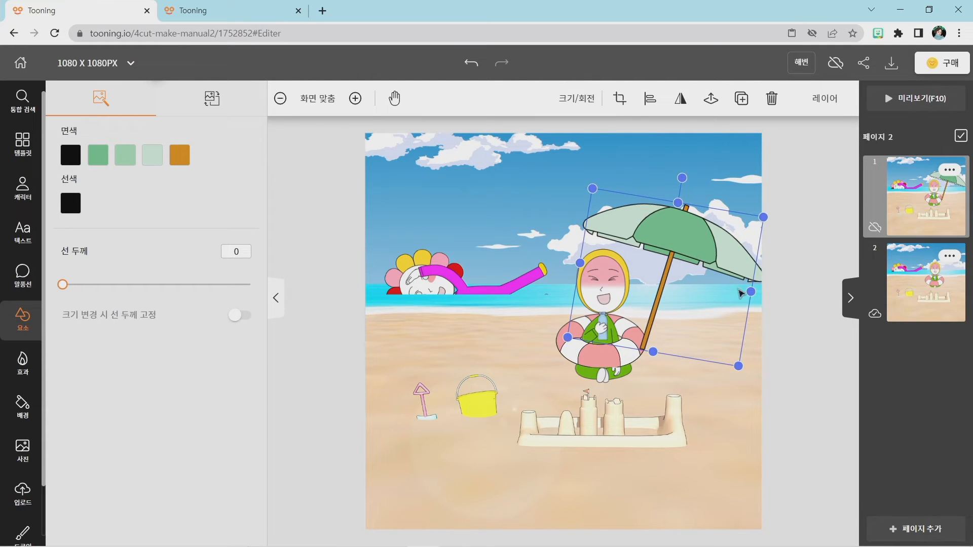
mouse_move(705, 264)
left_mouse_down()
mouse_move(712, 265)
mouse_move(704, 263)
left_mouse_up()
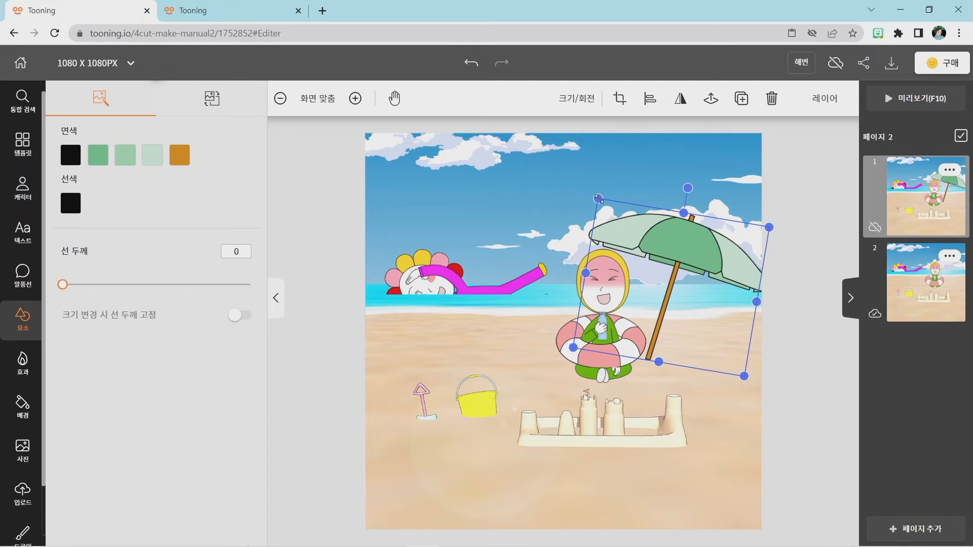
left_click_drag(598, 199, 599, 183)
left_click_drag(686, 179, 685, 168)
left_click(787, 296)
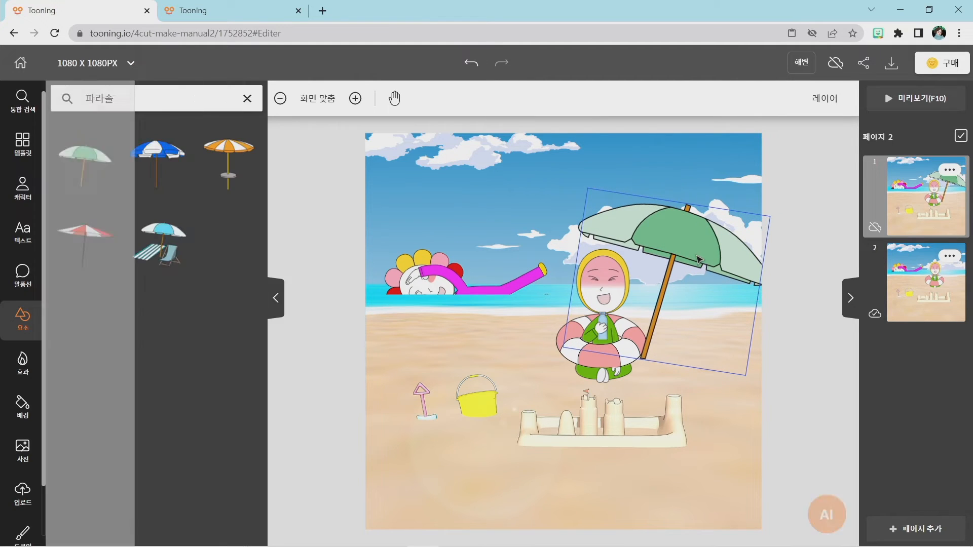
left_click_drag(693, 254, 694, 257)
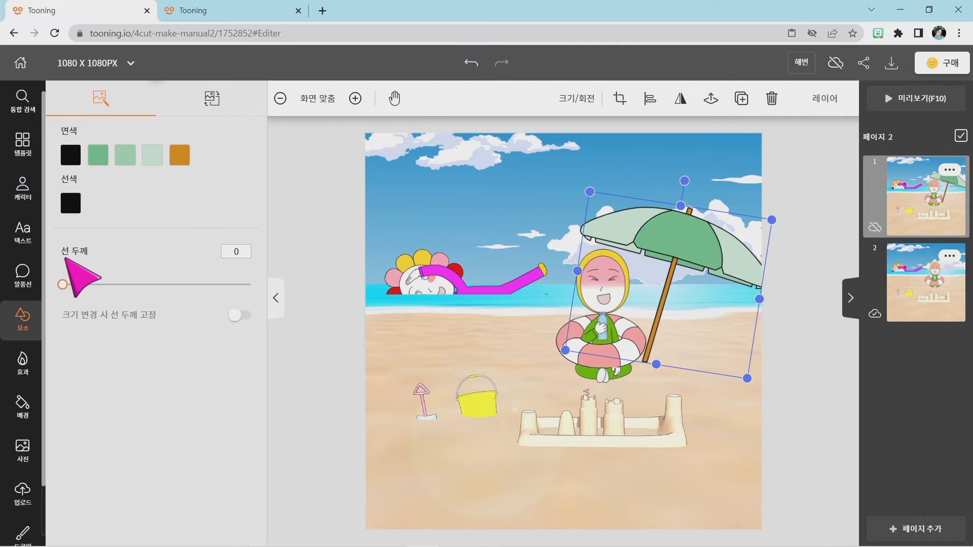
Set the line thickness of page 1's parasol to 1 and nudge the parasol slightly downward.
mouse_move(59, 290)
left_mouse_down()
mouse_move(139, 290)
mouse_move(64, 288)
left_mouse_up()
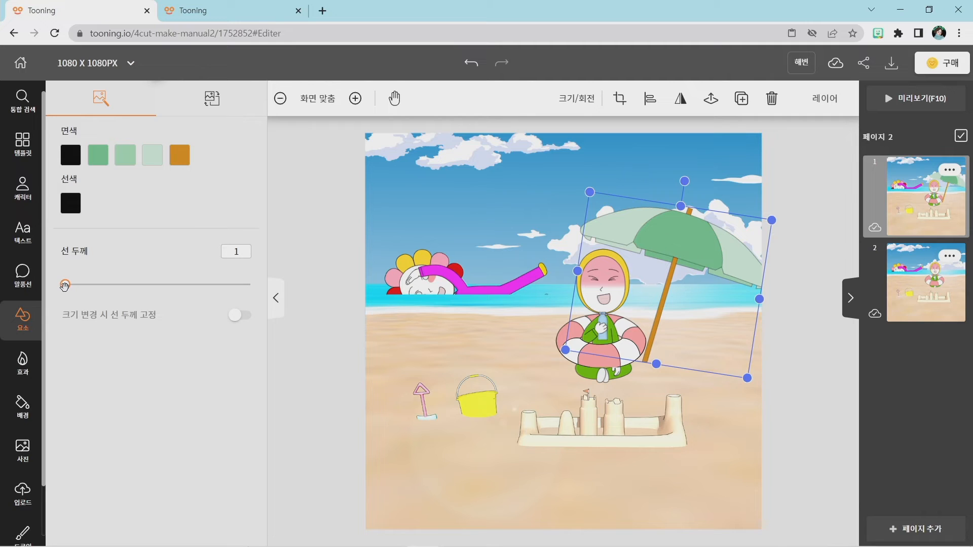
left_click(786, 393)
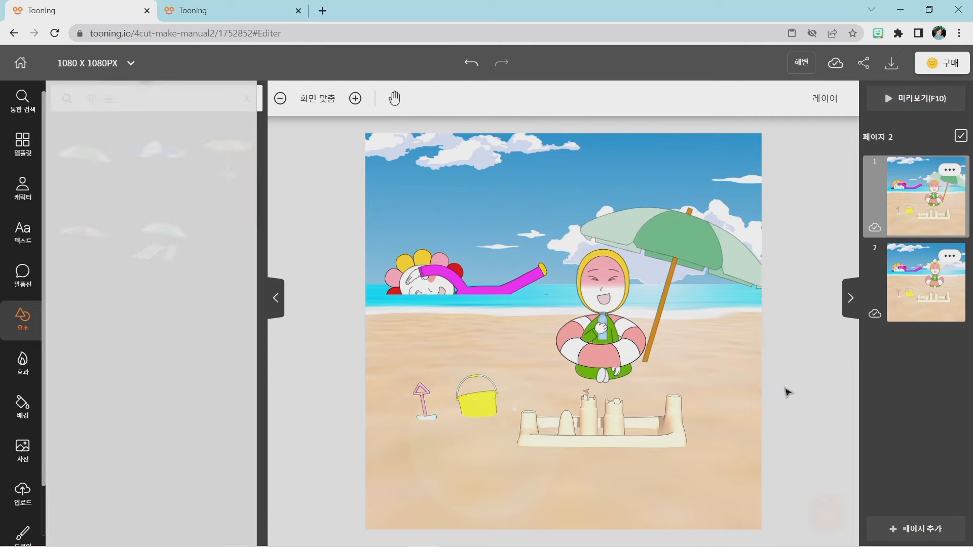
left_click(704, 255)
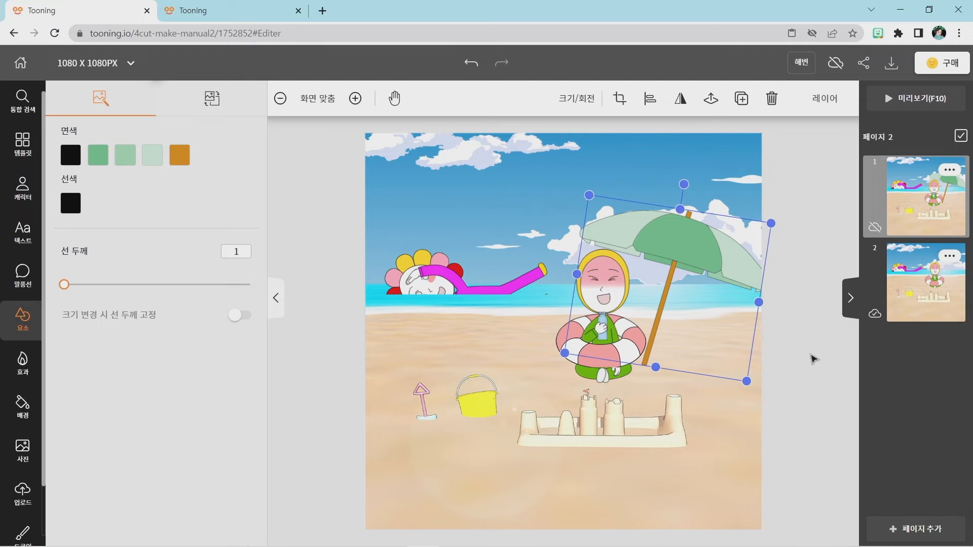
left_click(812, 359)
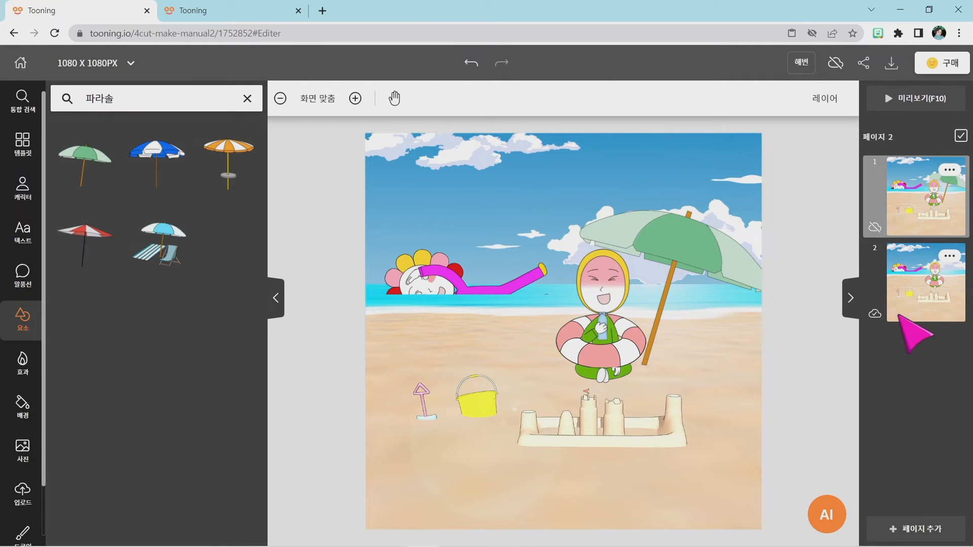
Open page 2, search the elements for 파라솔 and add the green parasol.
left_click(935, 287)
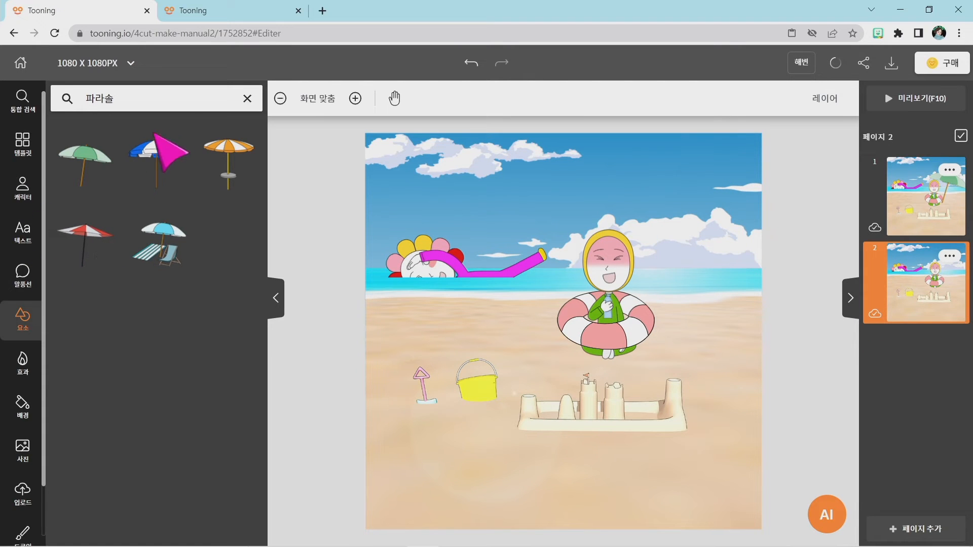
left_click(21, 314)
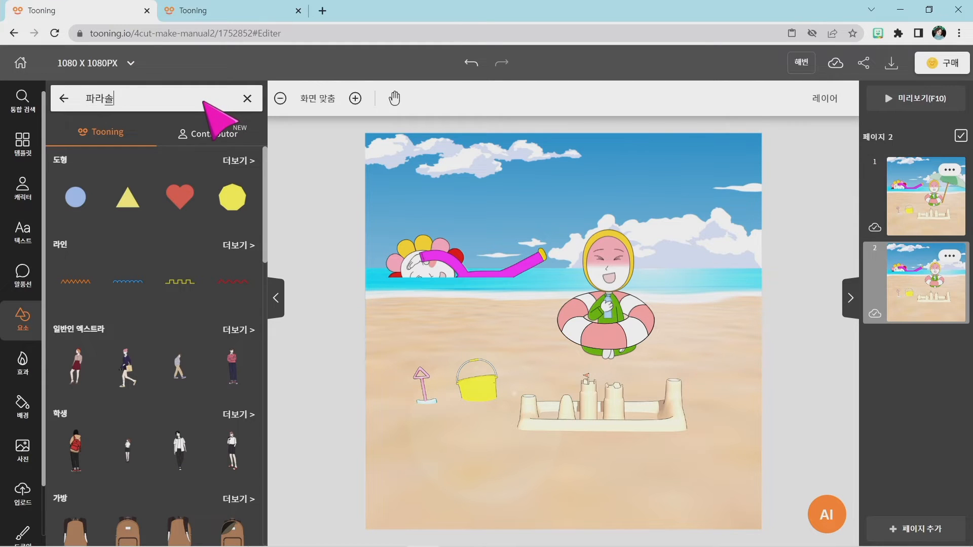
key("Return")
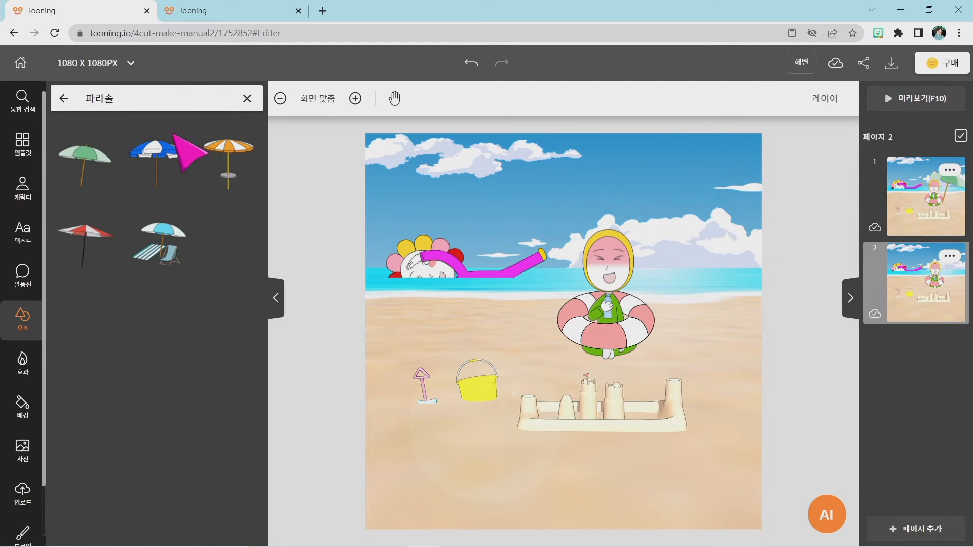
left_click(81, 158)
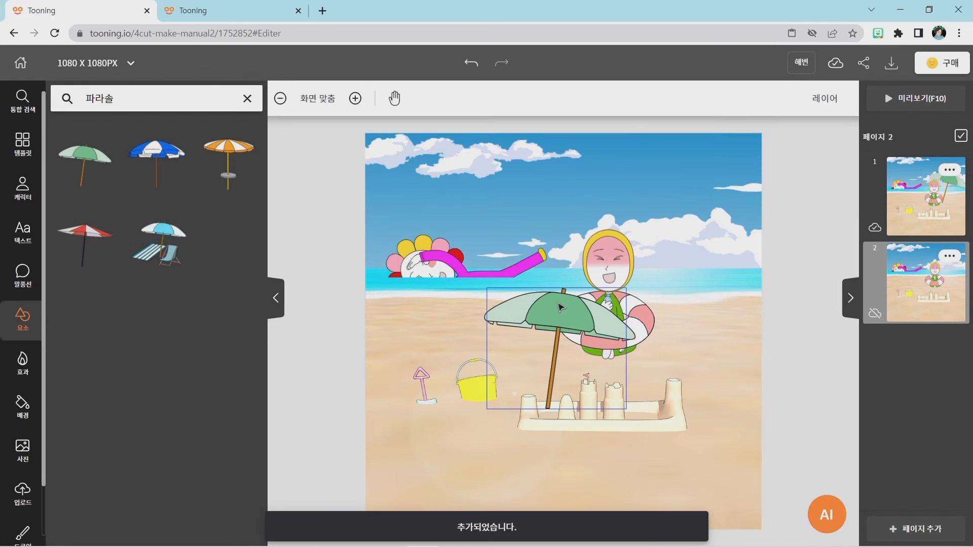
Enlarge page 2's parasol, tilt it slightly clockwise and place it above and beside the seated character.
left_click(561, 308)
left_click_drag(483, 284, 436, 244)
left_click_drag(657, 253, 690, 209)
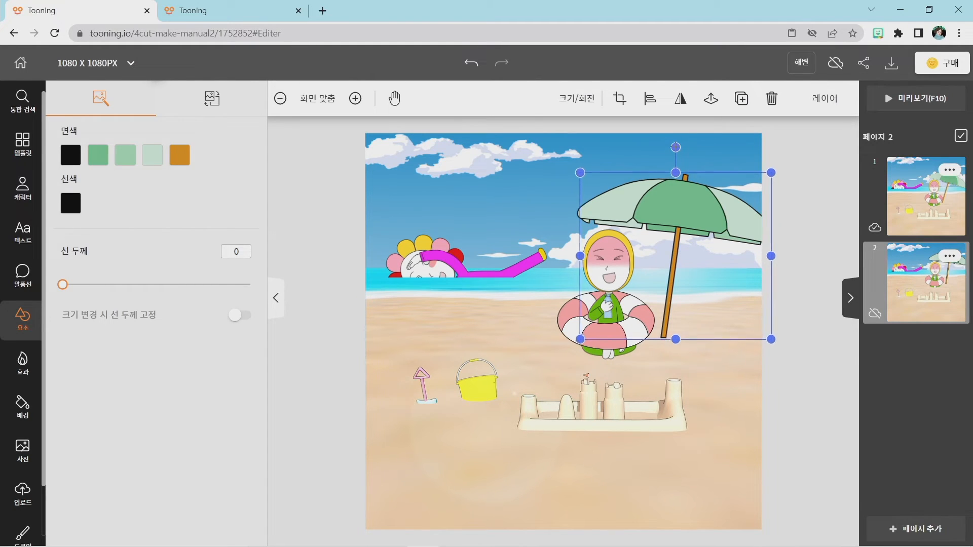
left_click_drag(675, 148, 684, 148)
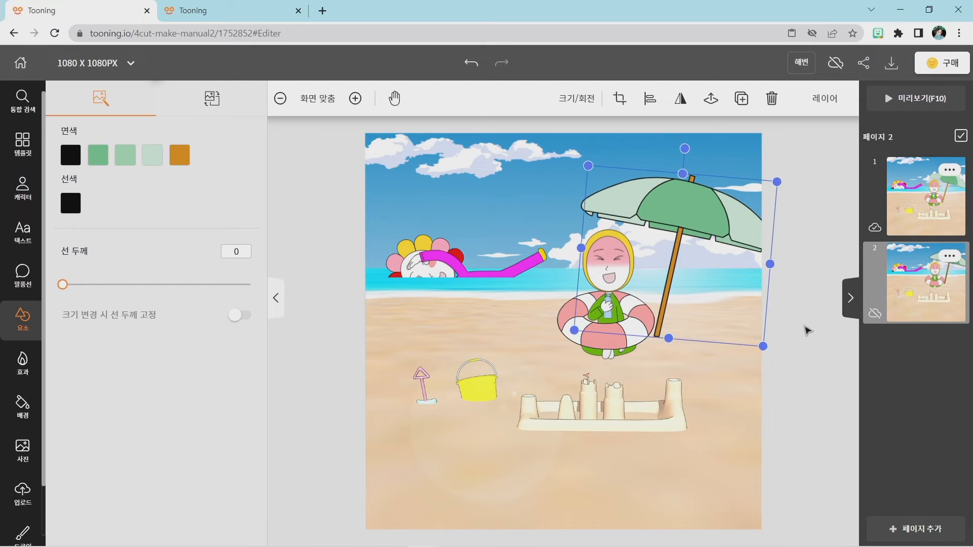
left_click(806, 330)
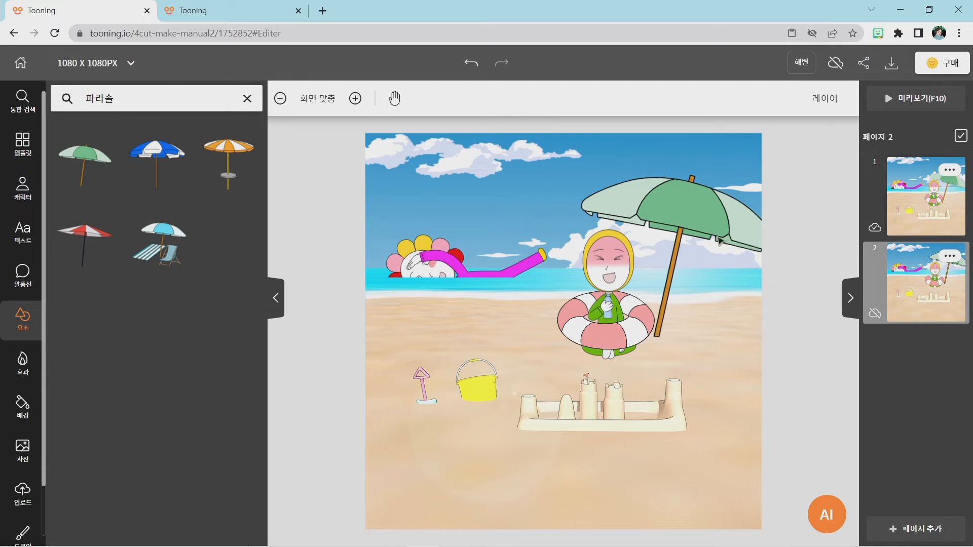
Set the line thickness of page 2's parasol to 1 and nudge the parasol slightly downward.
left_click(687, 208)
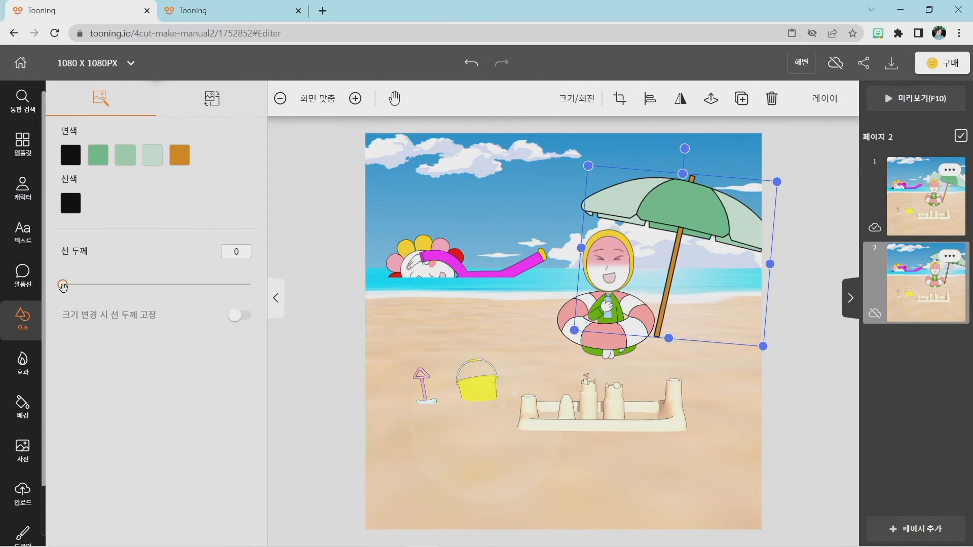
left_click_drag(63, 287, 63, 289)
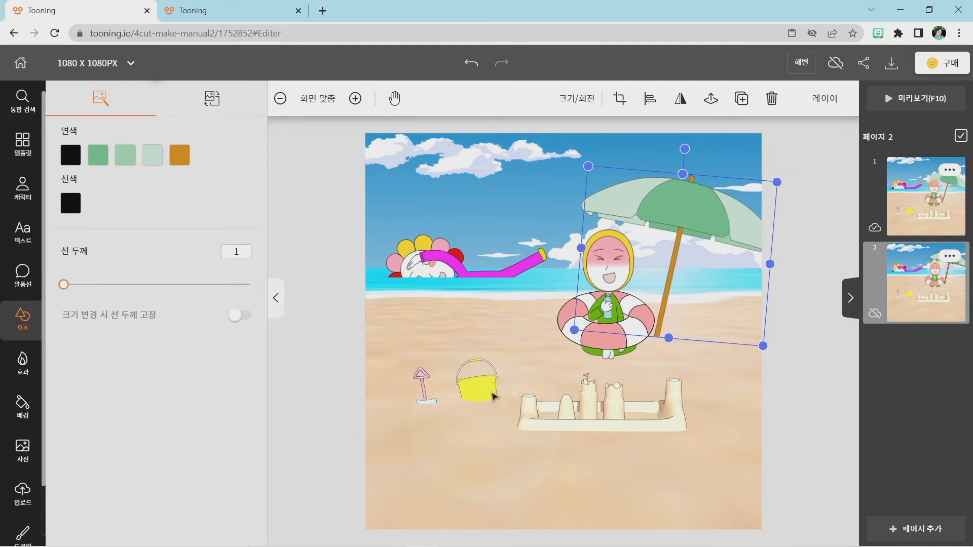
left_click(801, 394)
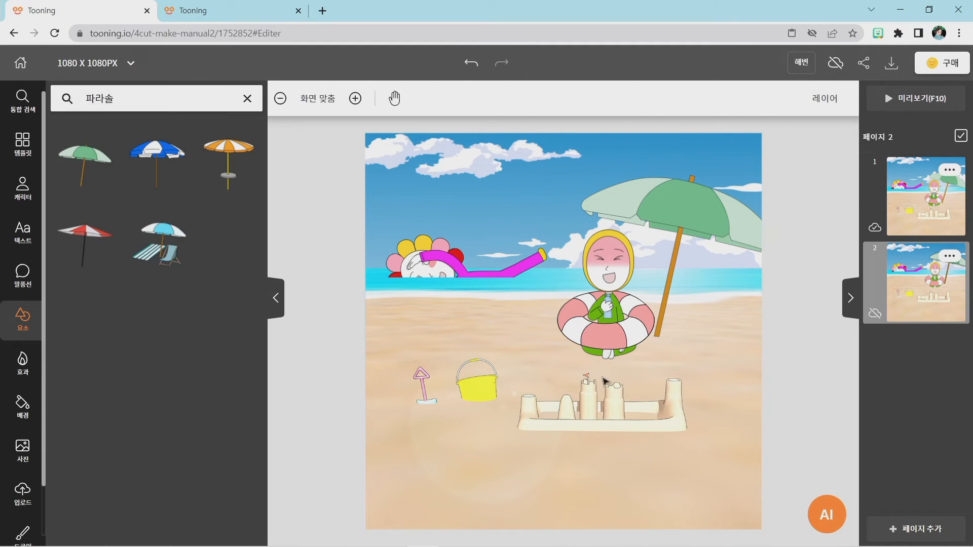
left_click(690, 214)
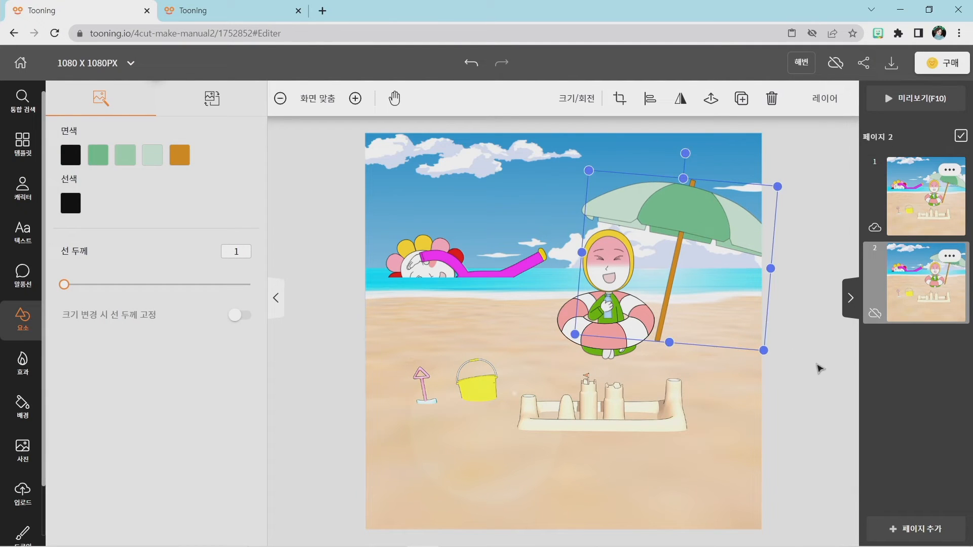
left_click(816, 365)
Check the finished beach comic in the other browser tab, return to the project and search the elements for 공.
left_click(197, 9)
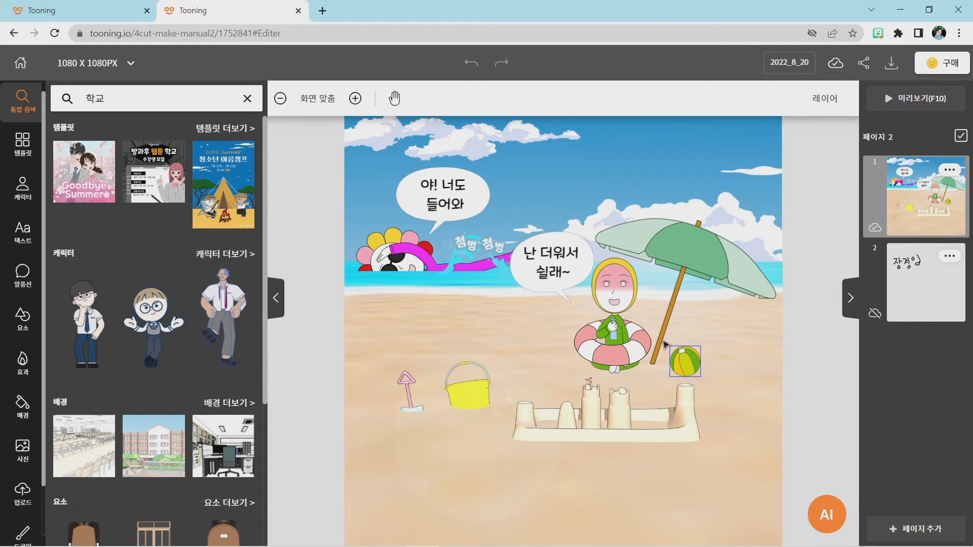
left_click(87, 10)
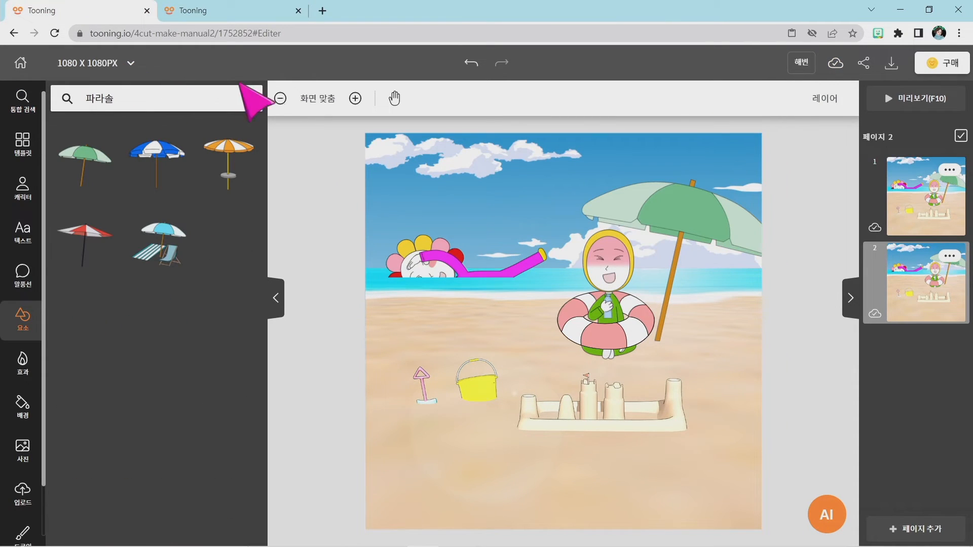
left_click(25, 274)
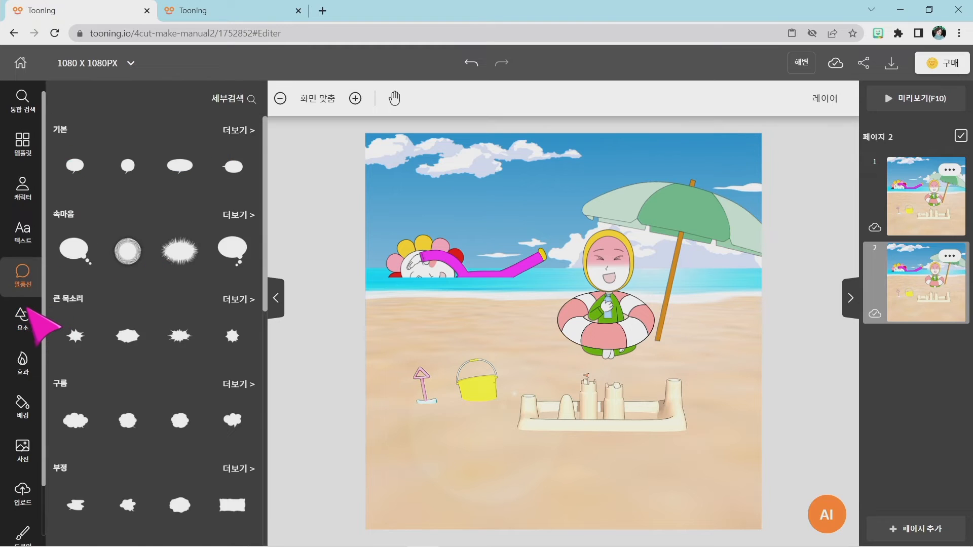
left_click(29, 311)
left_click(239, 104)
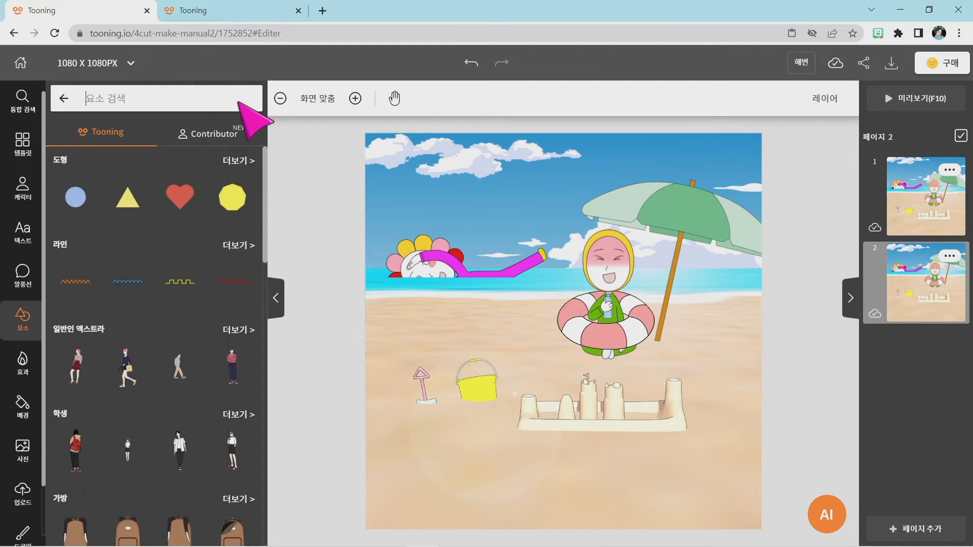
type("고ㅇ")
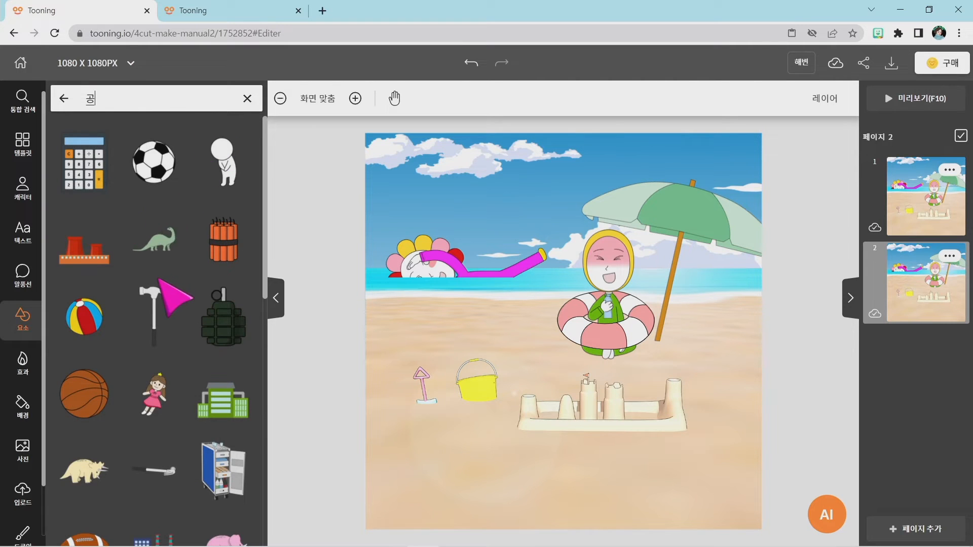
scroll(168, 304, "down", 5)
scroll(168, 305, "down", 8)
scroll(170, 304, "up", 12)
Add the striped beach ball to page 1 and place it on the sand beside the parasol pole.
left_click(916, 190)
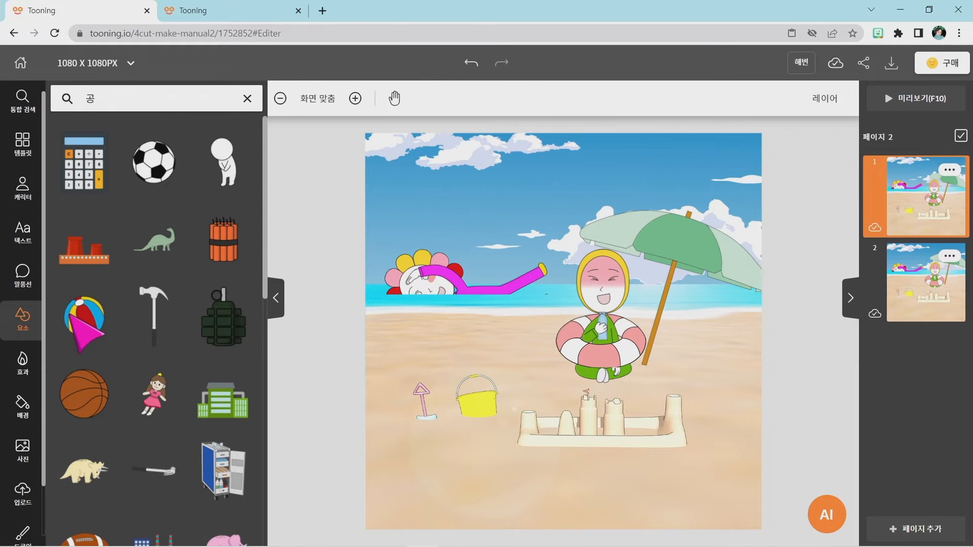
left_click(71, 304)
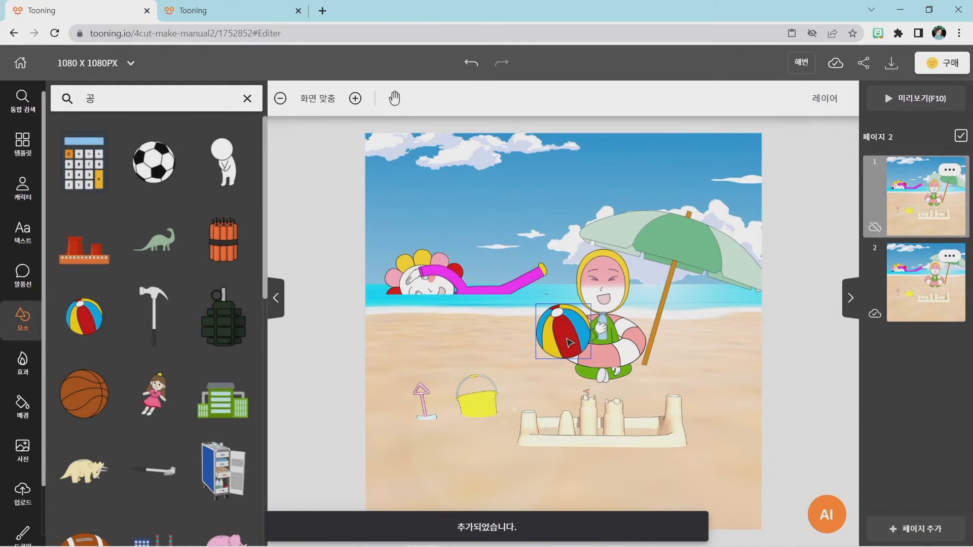
left_click_drag(572, 343, 688, 356)
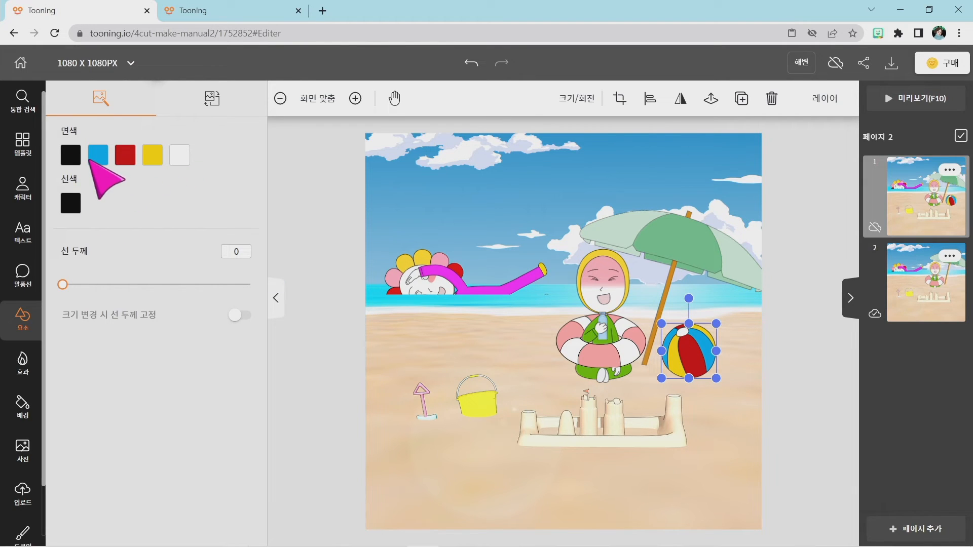
Recolour the beach ball's blue panels light pink #FDA1FF and its red panels magenta #FA28FF.
left_click(98, 161)
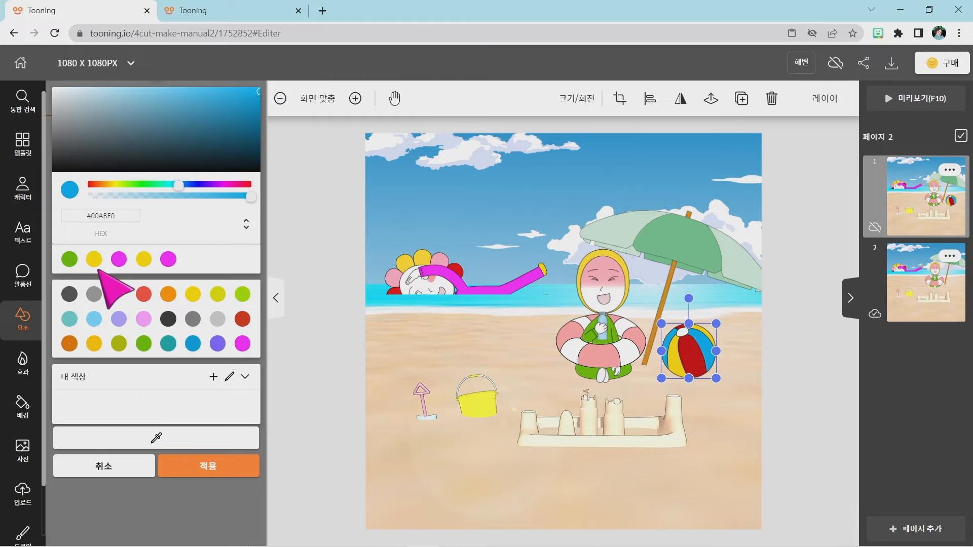
left_click(144, 324)
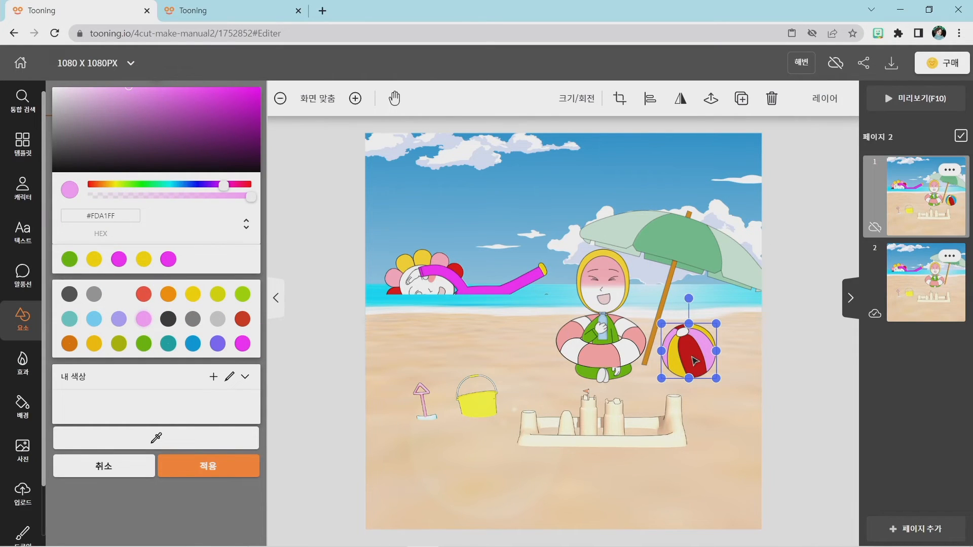
left_click(228, 470)
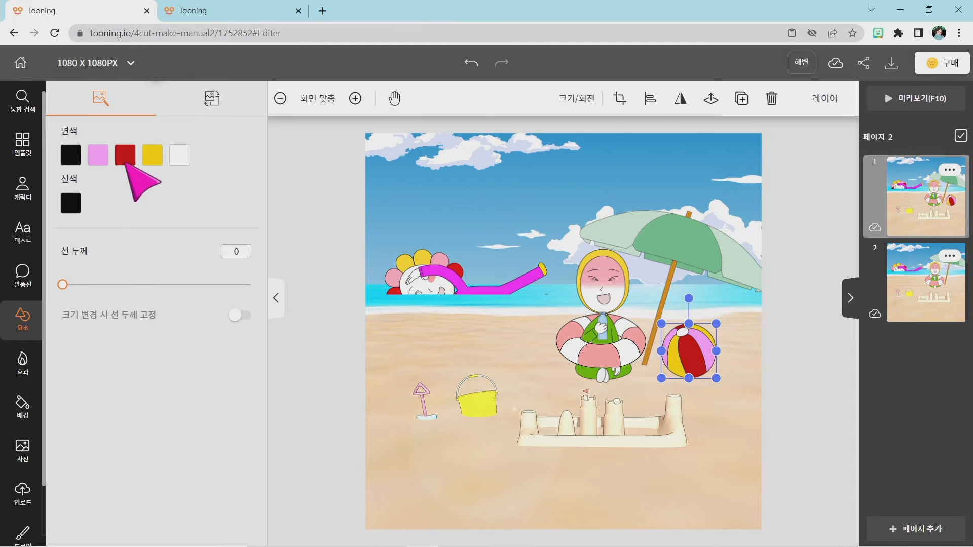
left_click(125, 154)
left_click(243, 343)
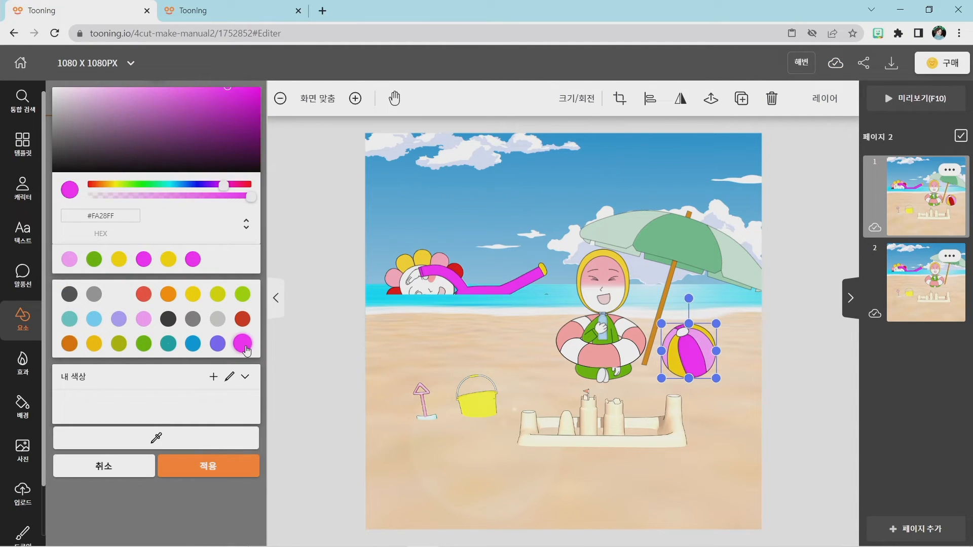
left_click(224, 466)
Recolour the beach ball's yellow panels light grey #CCCCCC.
left_click(152, 154)
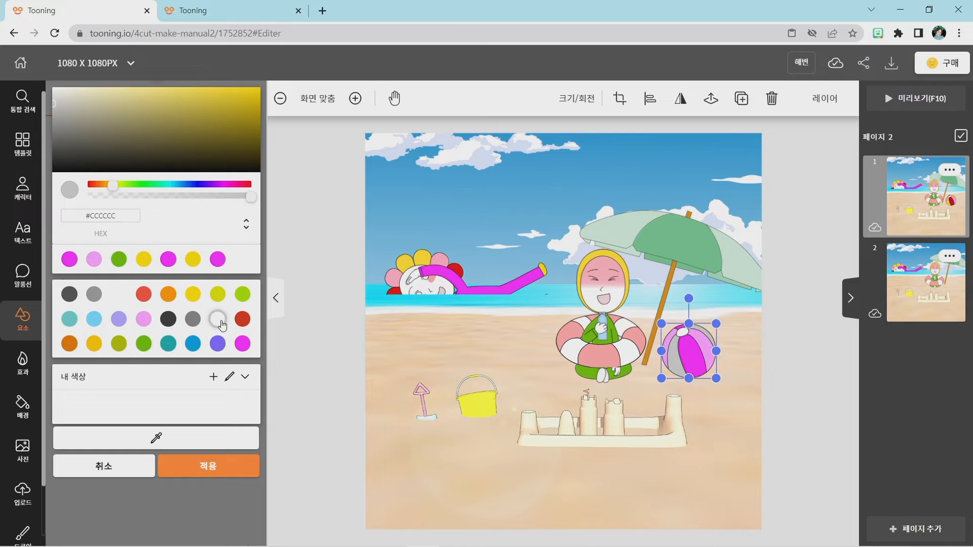
left_click(730, 457)
left_click(697, 357)
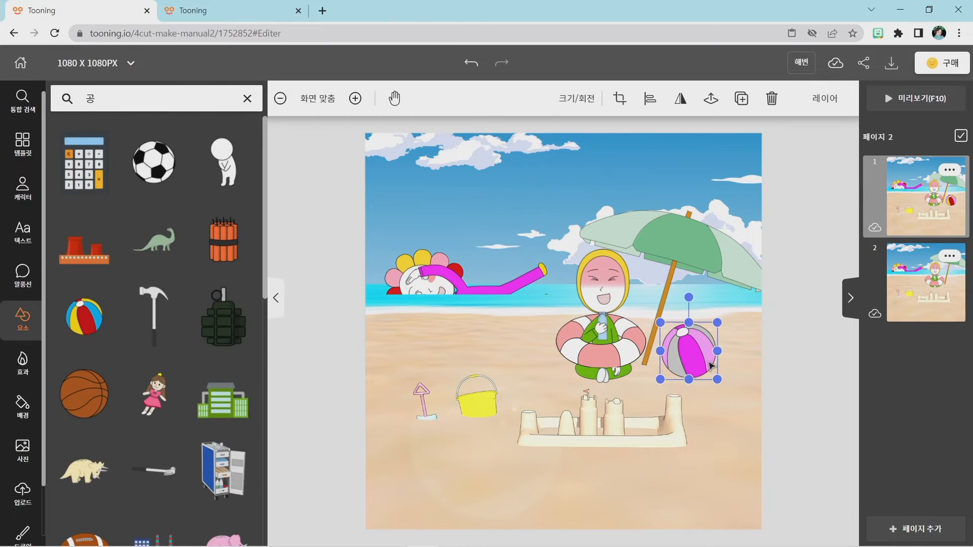
Shrink the pink beach ball on page 1 to about two-thirds size and set its line thickness to 5.
left_click_drag(716, 323, 703, 335)
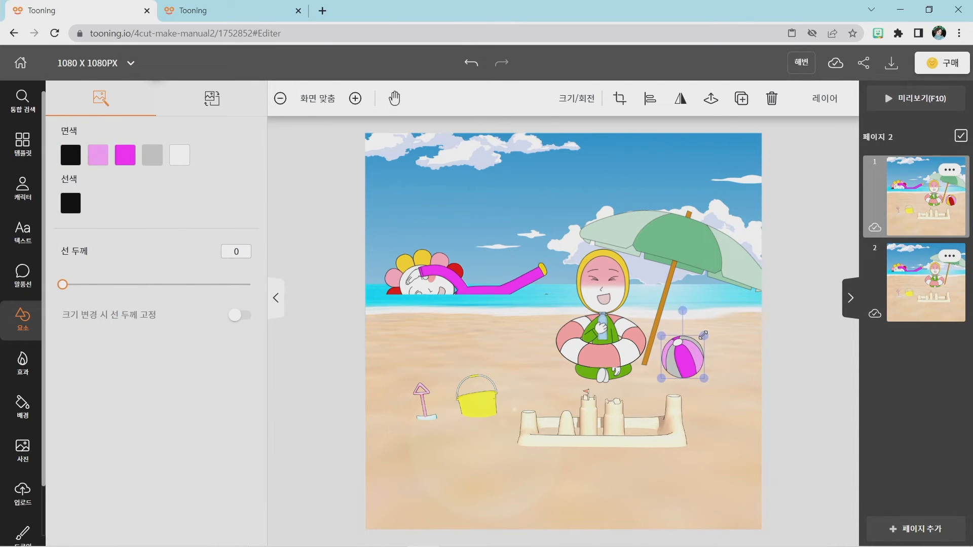
left_click(711, 362)
left_click(674, 361)
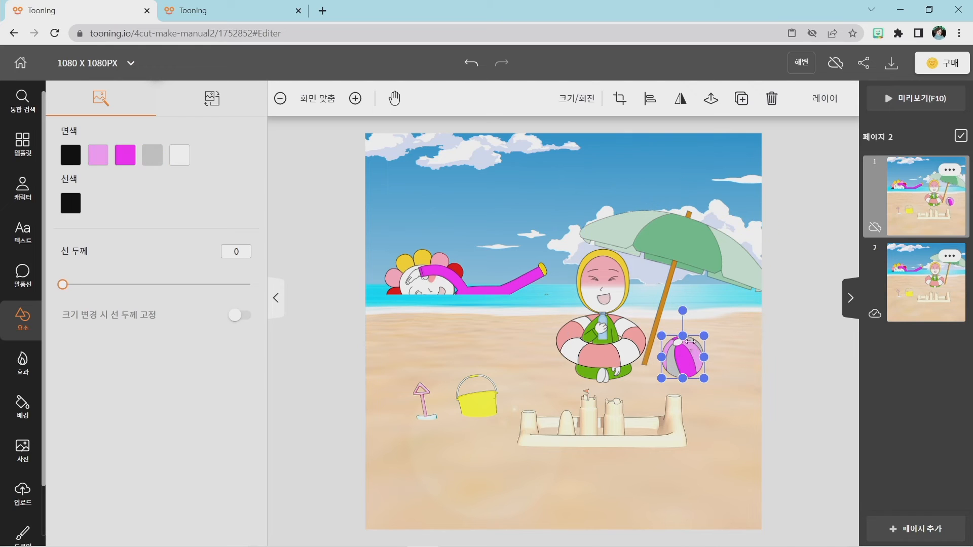
left_click_drag(708, 337, 699, 338)
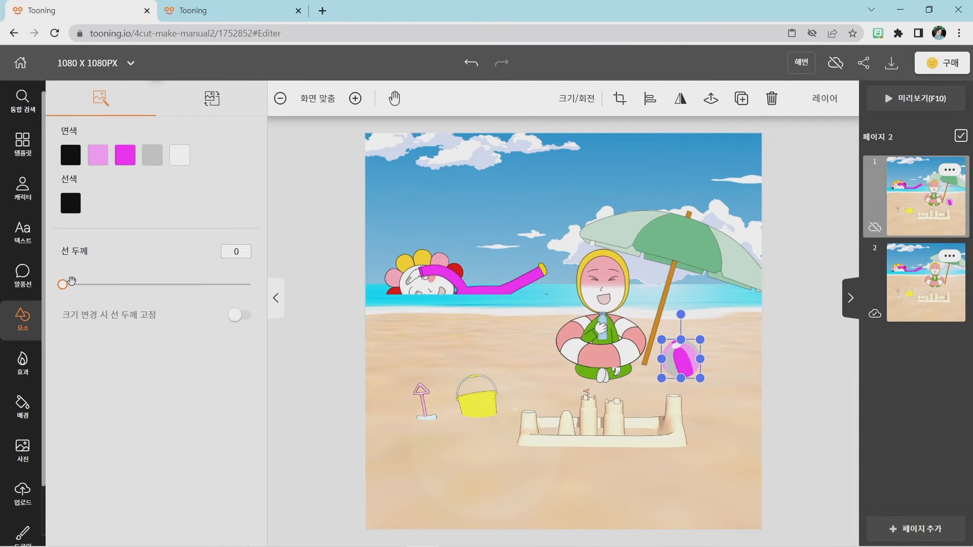
left_click_drag(67, 286, 71, 285)
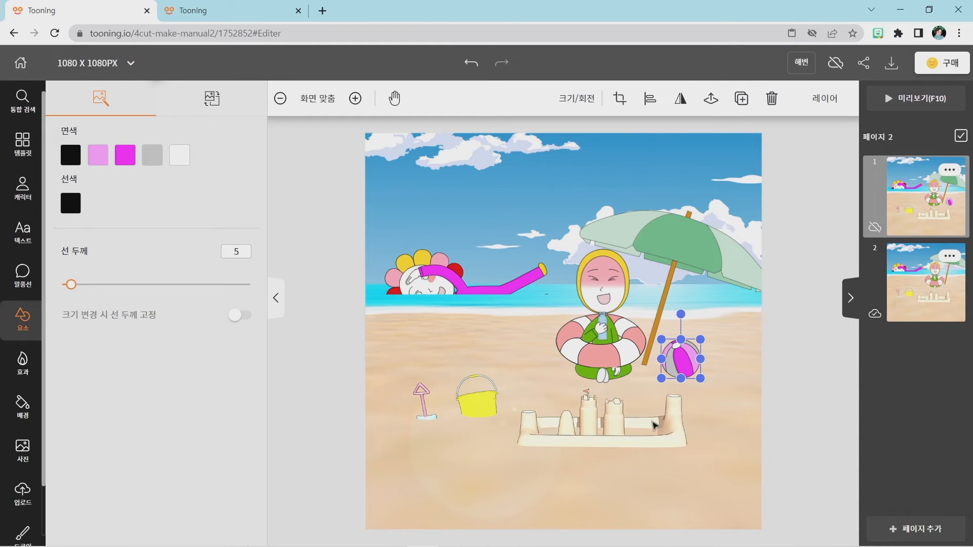
left_click(793, 394)
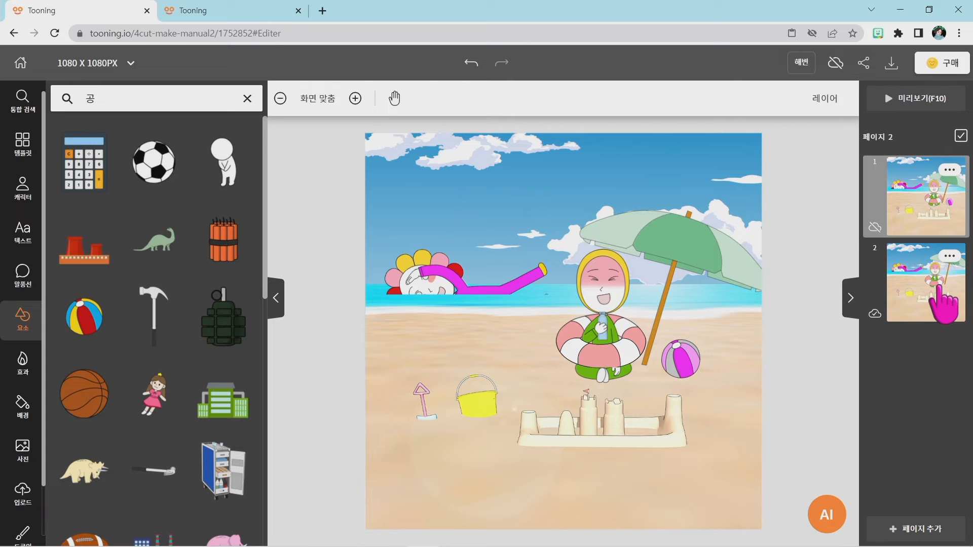
Add the striped beach ball from an element search for 공 to page 2, placing it at reduced size beside the parasol pole.
left_click(942, 303)
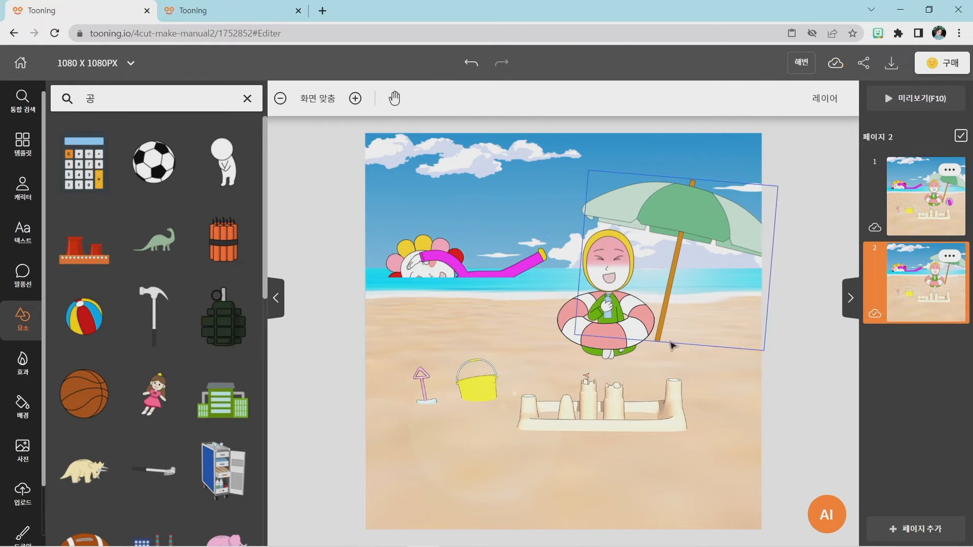
left_click(22, 319)
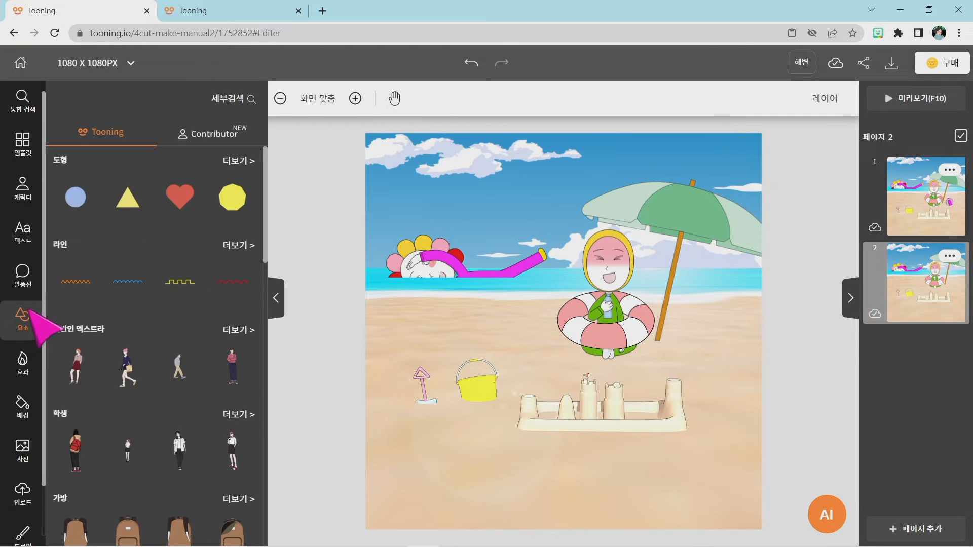
left_click(235, 100)
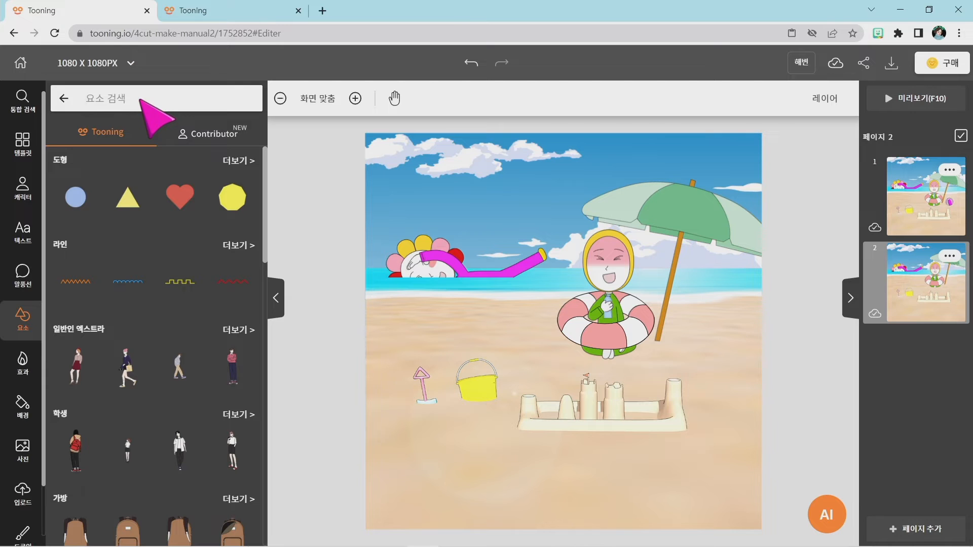
key("Return")
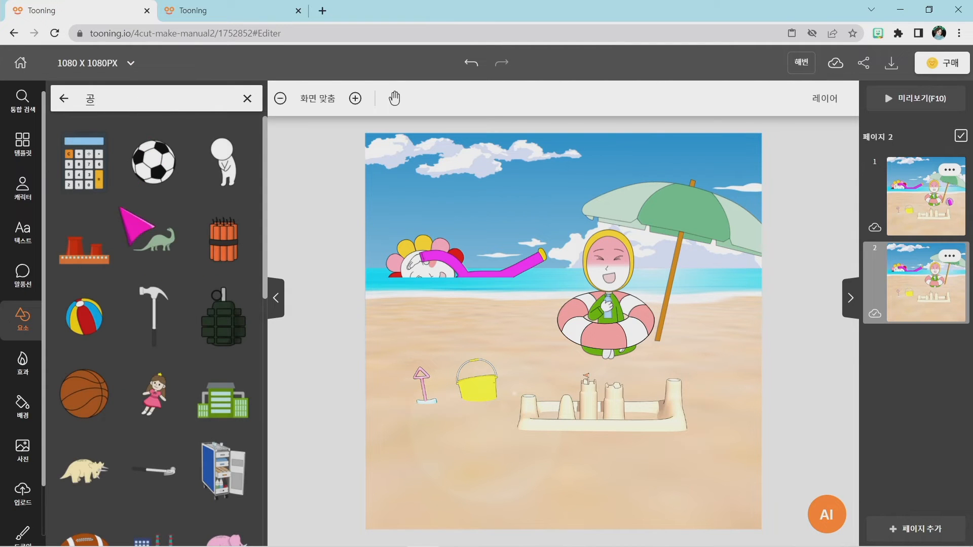
left_click(84, 317)
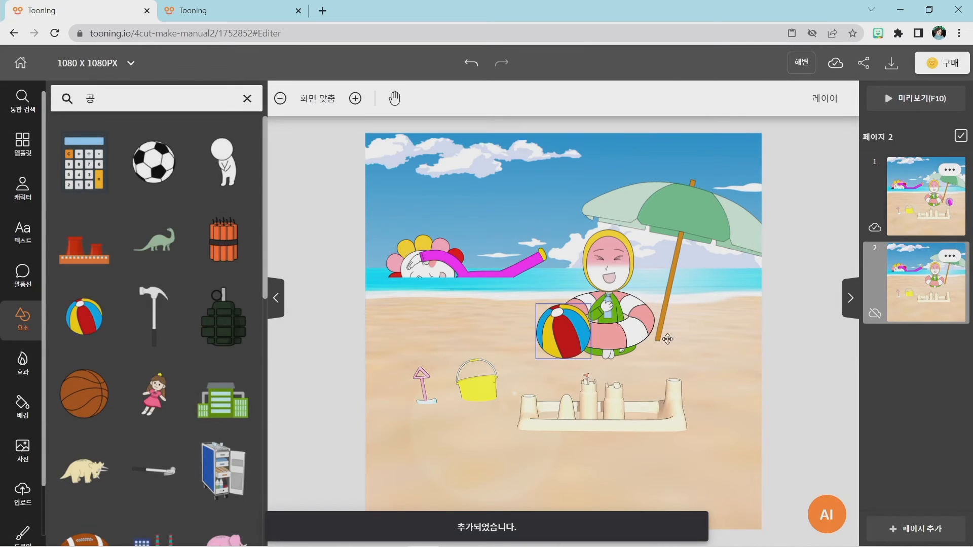
left_click_drag(554, 335, 716, 345)
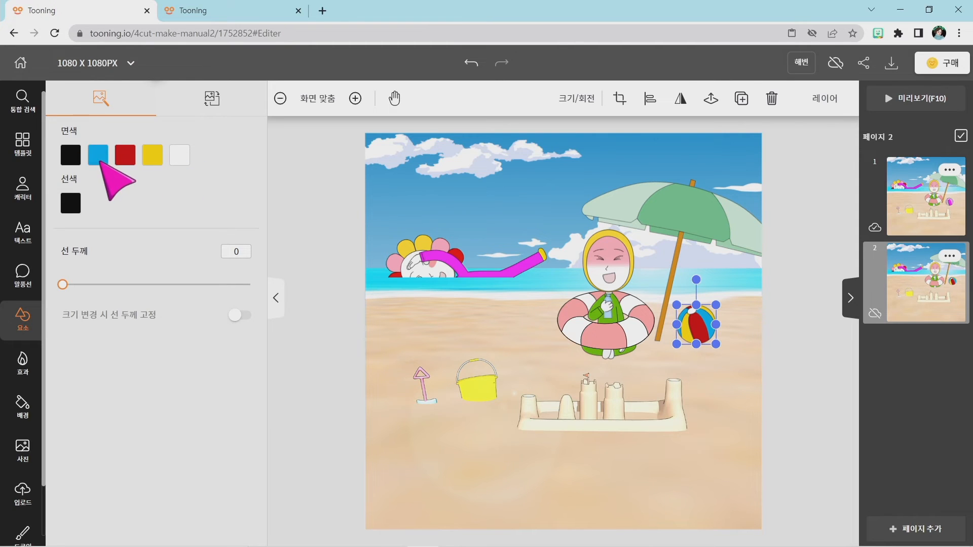
Recolour the page 2 beach ball's blue panels yellow #FCDC00 and its red panels teal.
left_click(98, 154)
left_click(167, 261)
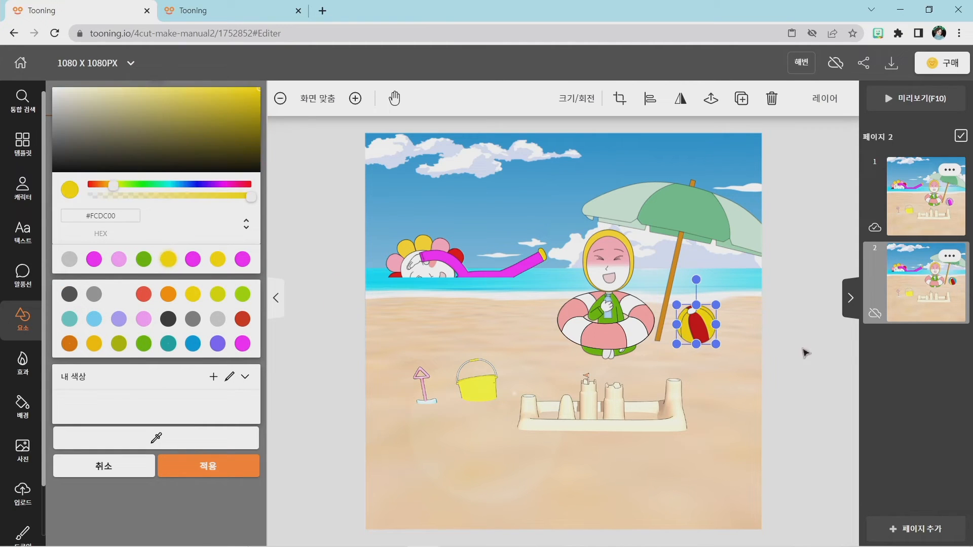
left_click(225, 459)
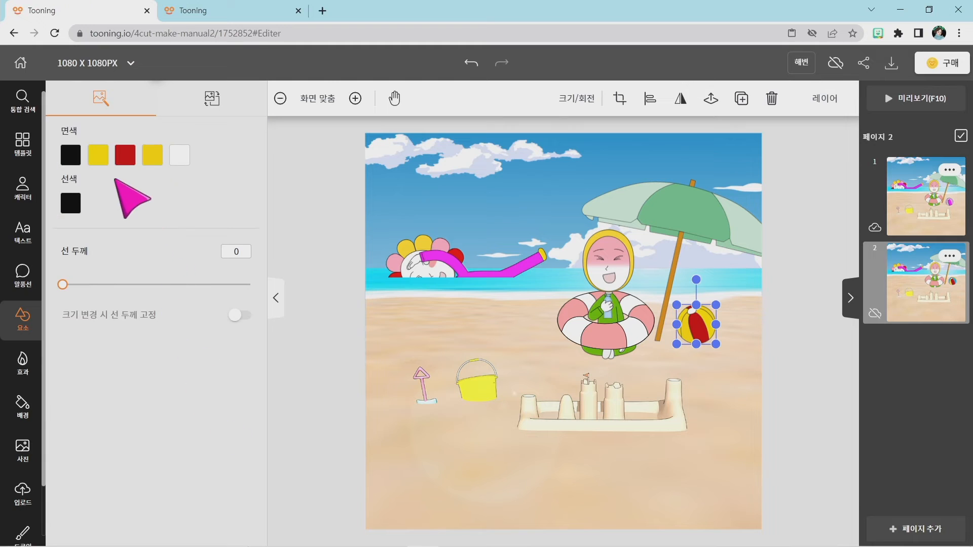
left_click(123, 153)
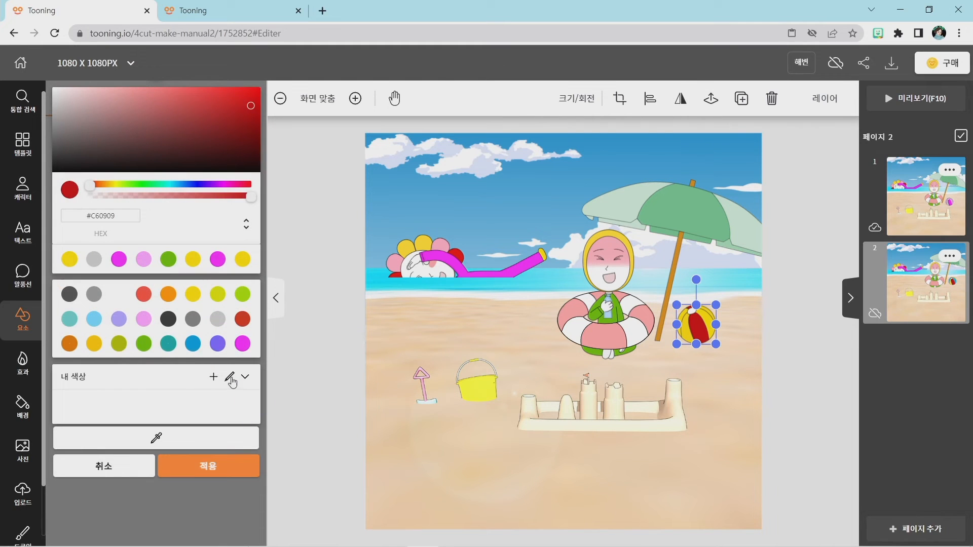
left_click(168, 343)
left_click(207, 465)
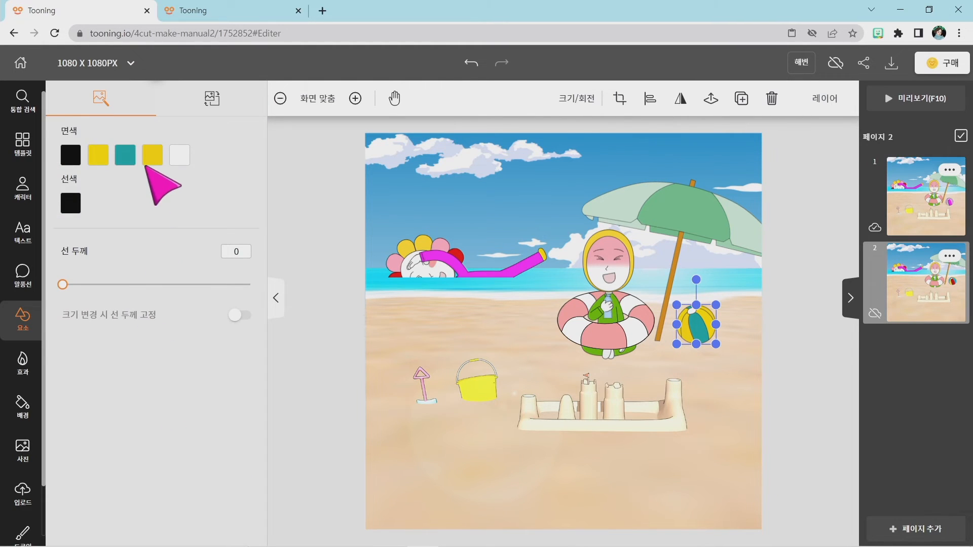
Recolour the ball's original yellow panels blue and move the ball down beside the foot of the parasol pole.
left_click(152, 155)
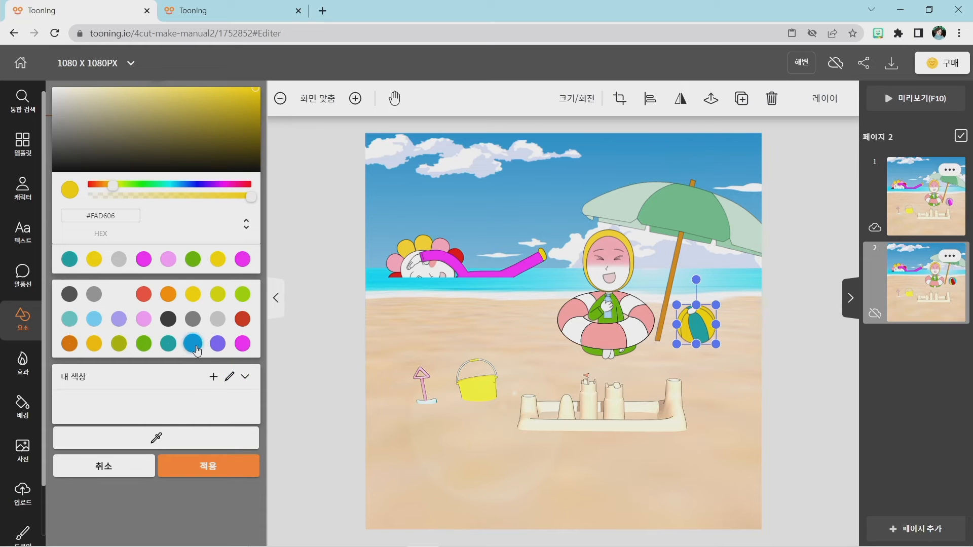
left_click(193, 344)
left_click(219, 471)
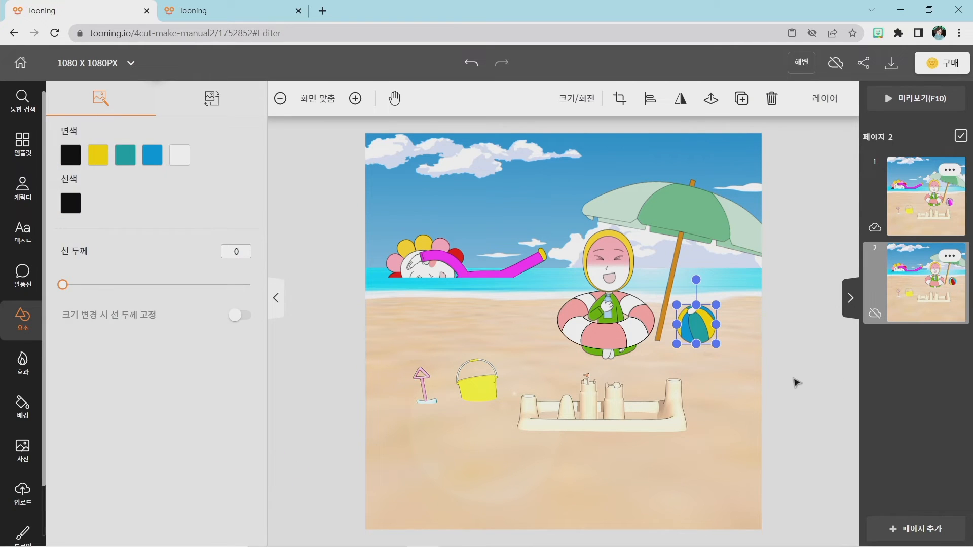
left_click(792, 380)
left_click(698, 332)
left_click_drag(698, 332, 690, 346)
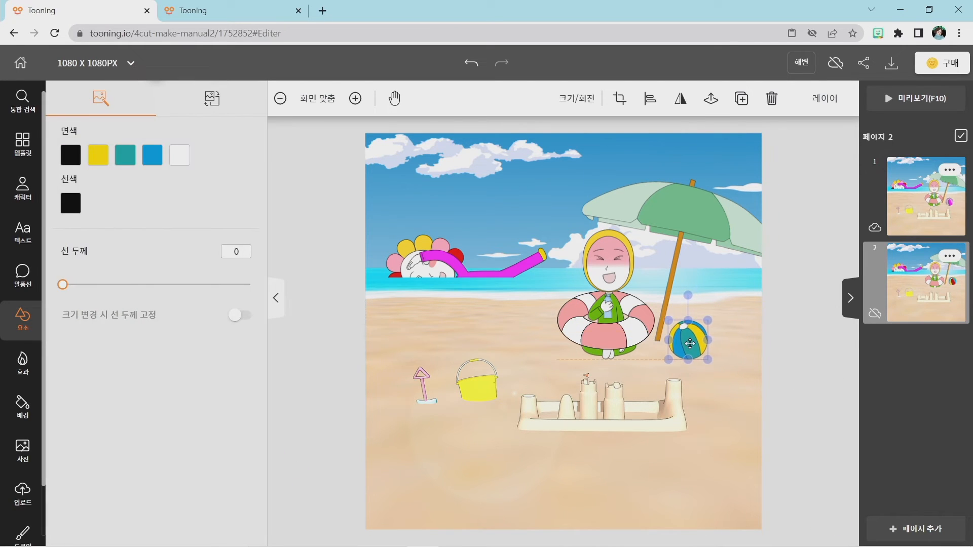
left_click(793, 344)
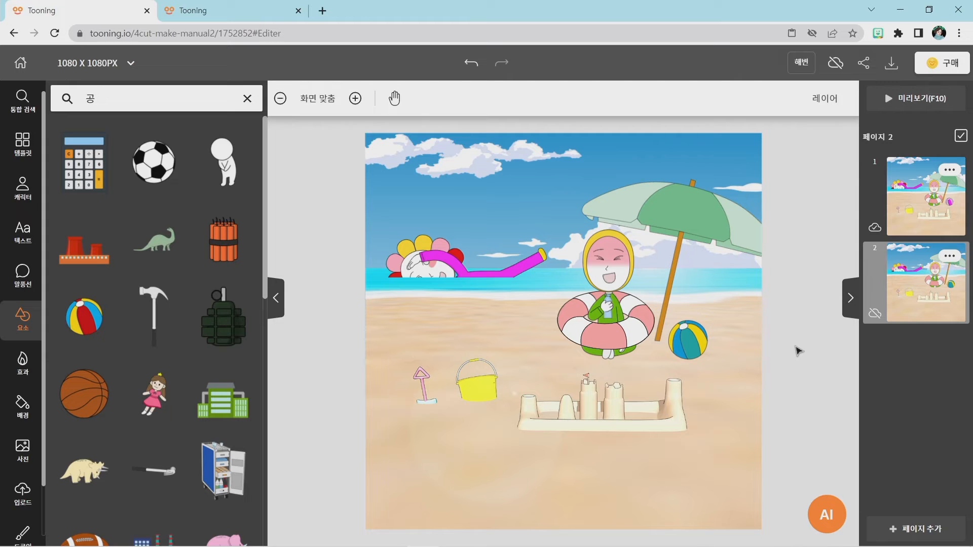
Reopen page 1 and compare it with the finished beach comic in the other browser tab.
left_click(188, 10)
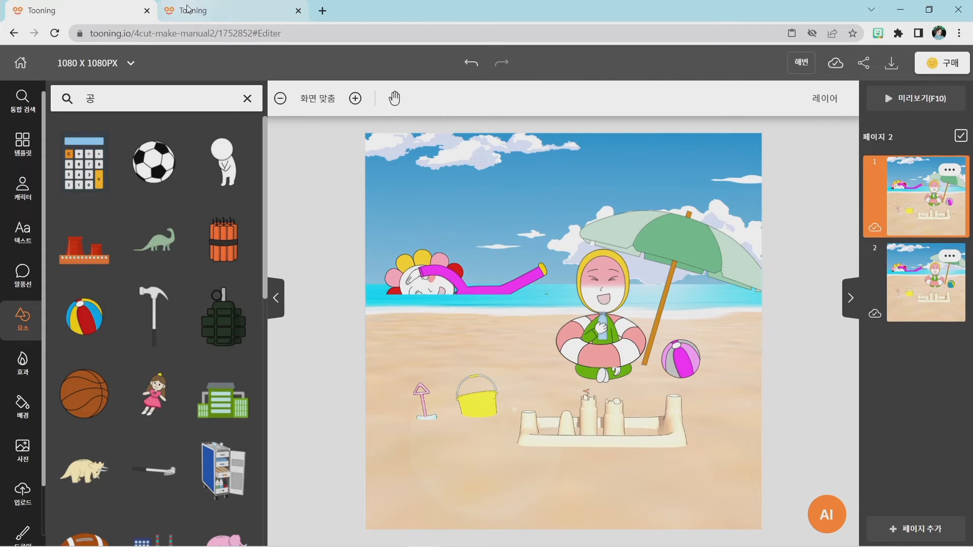
left_click(216, 9)
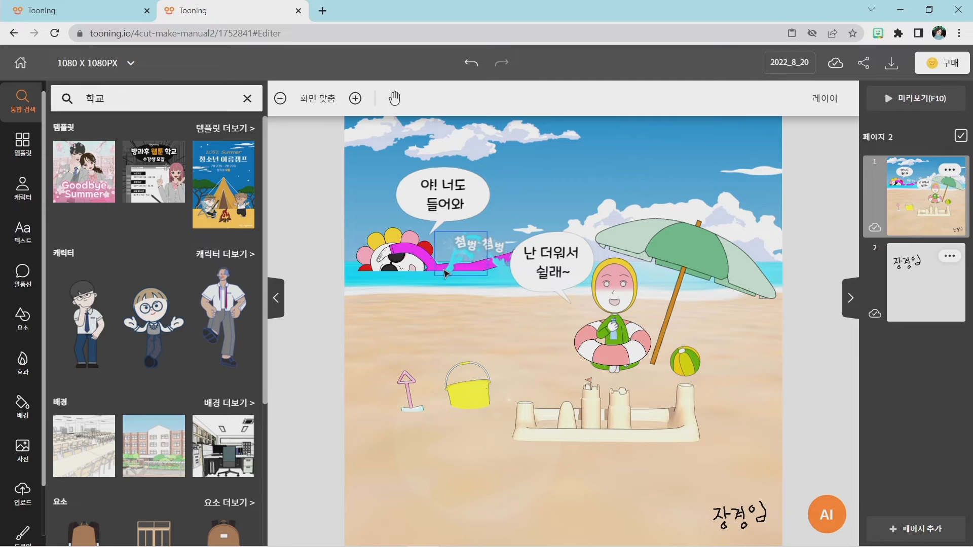
left_click(78, 7)
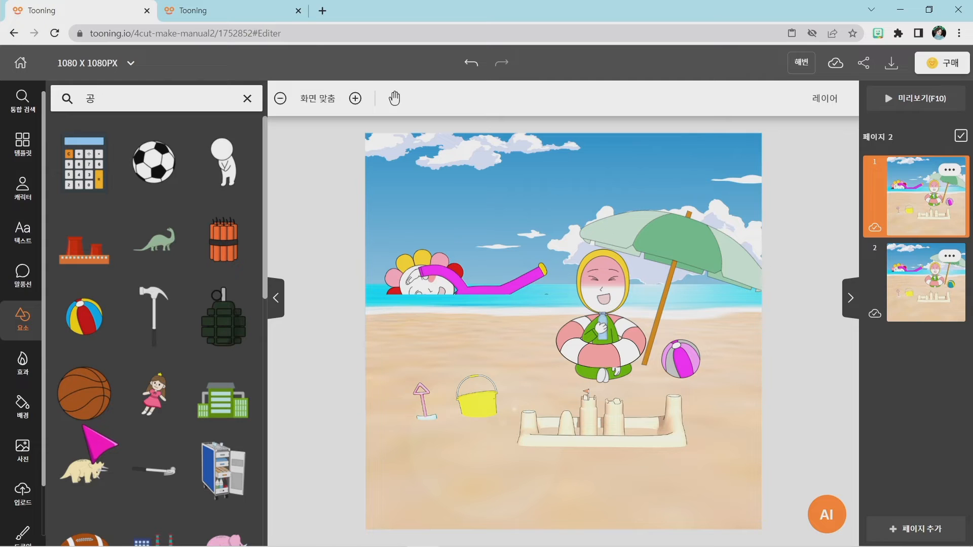
Open the effects library and look through the positive effects (긍정효과).
key("super+plus")
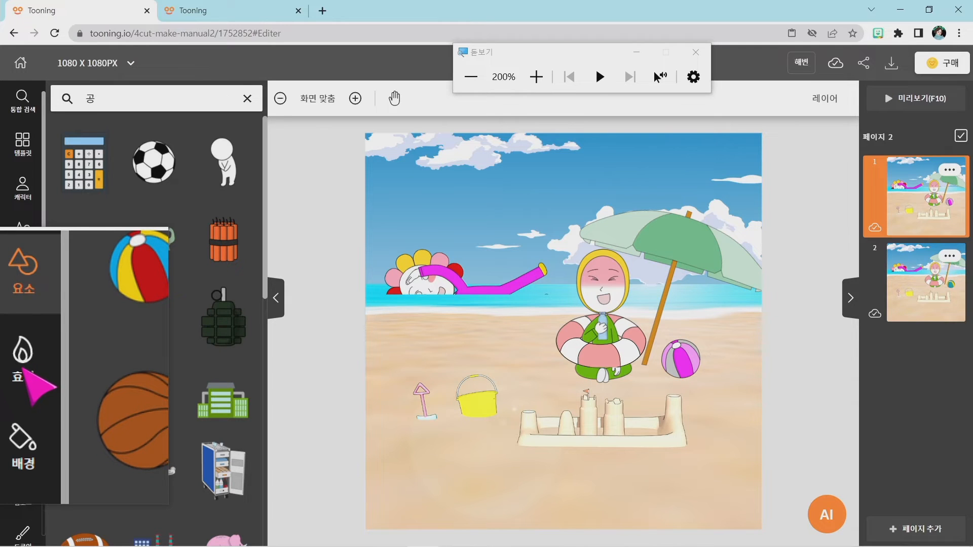
left_click(22, 326)
key("super+Escape")
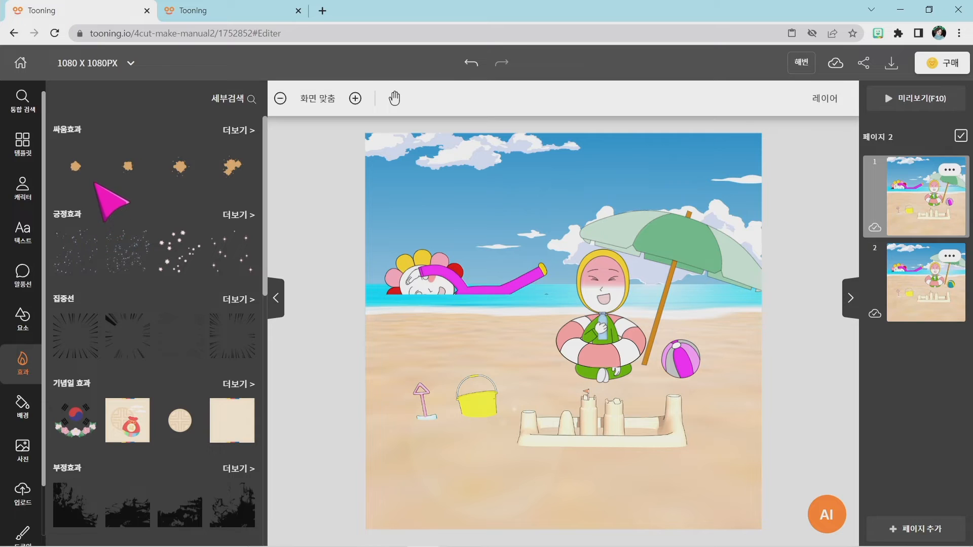
scroll(97, 203, "down", 1)
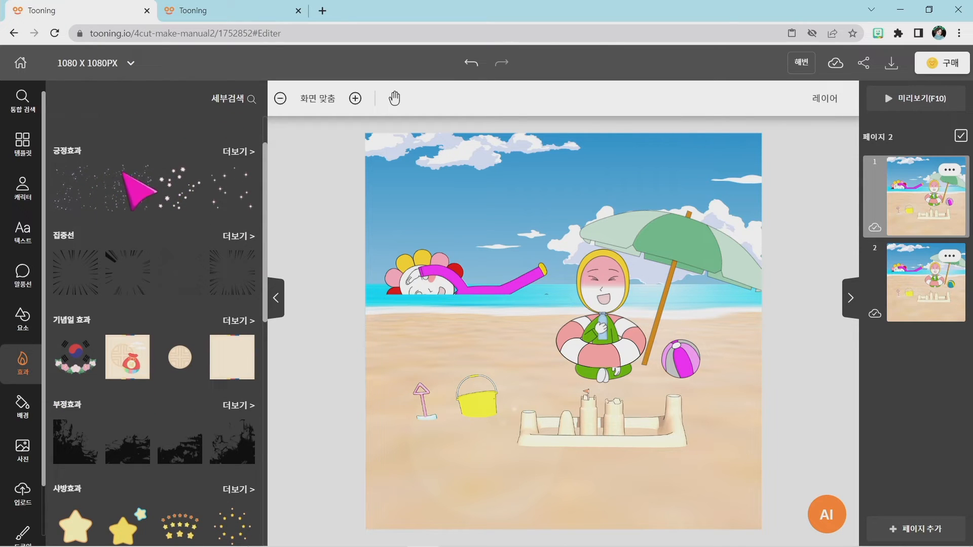
left_click(245, 150)
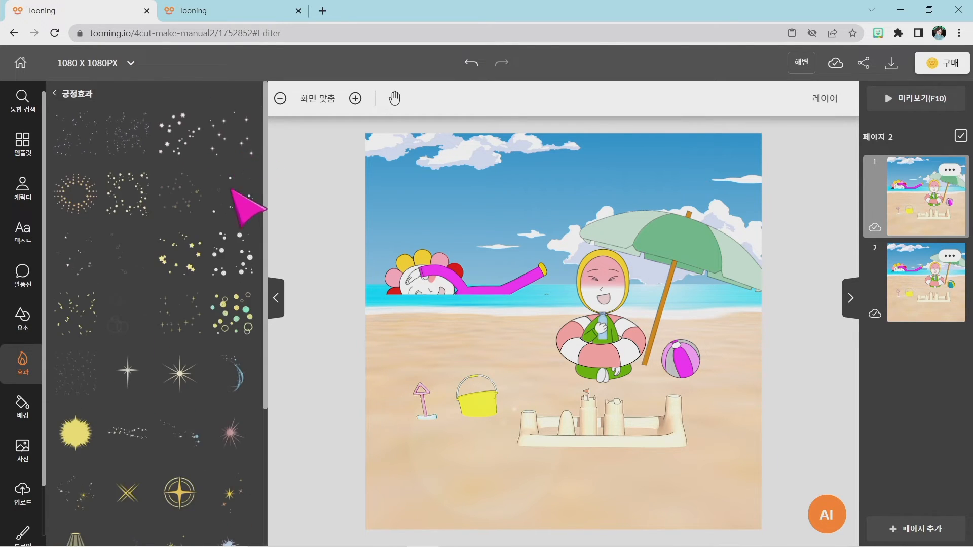
left_click(56, 96)
Try a black radial focus-line effect from 집중선 over page 1 and undo it.
left_click(225, 235)
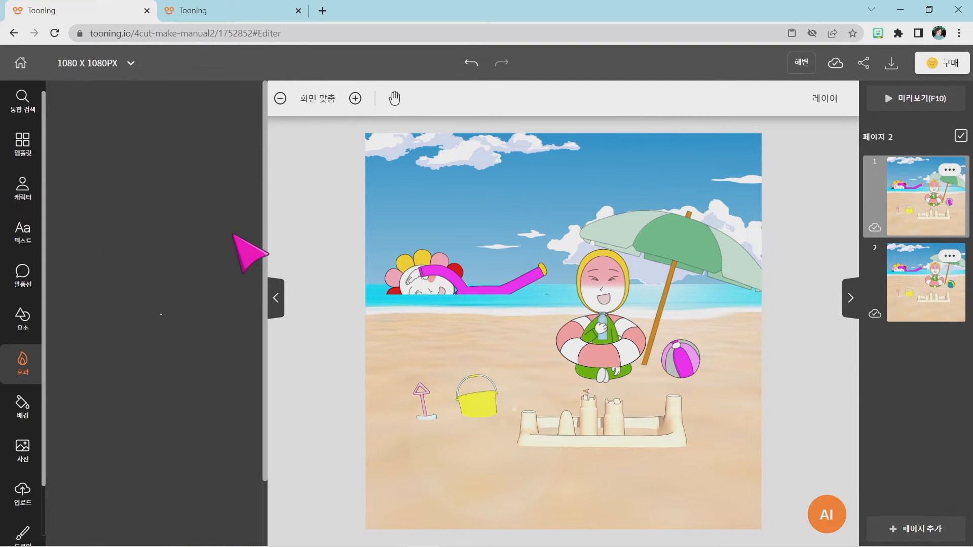
left_click(233, 236)
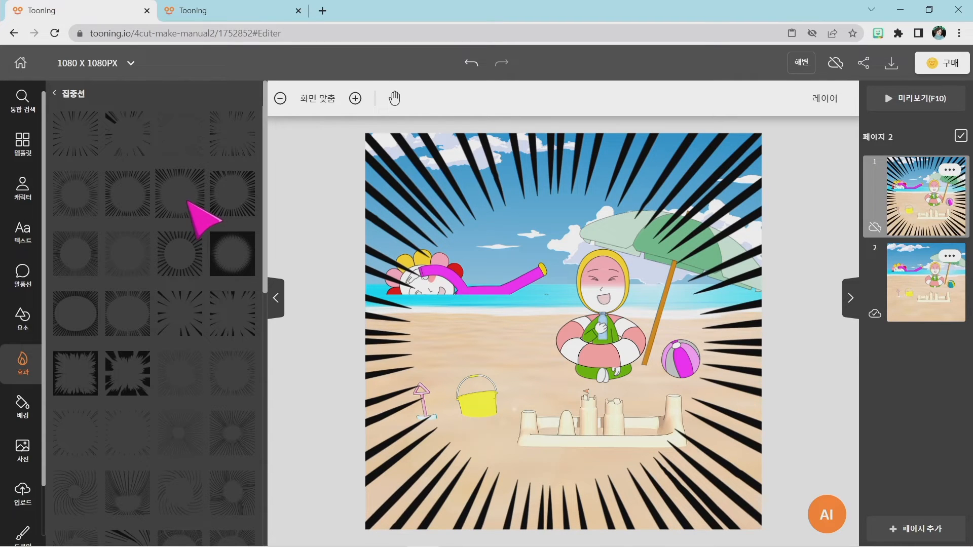
key("ctrl+z")
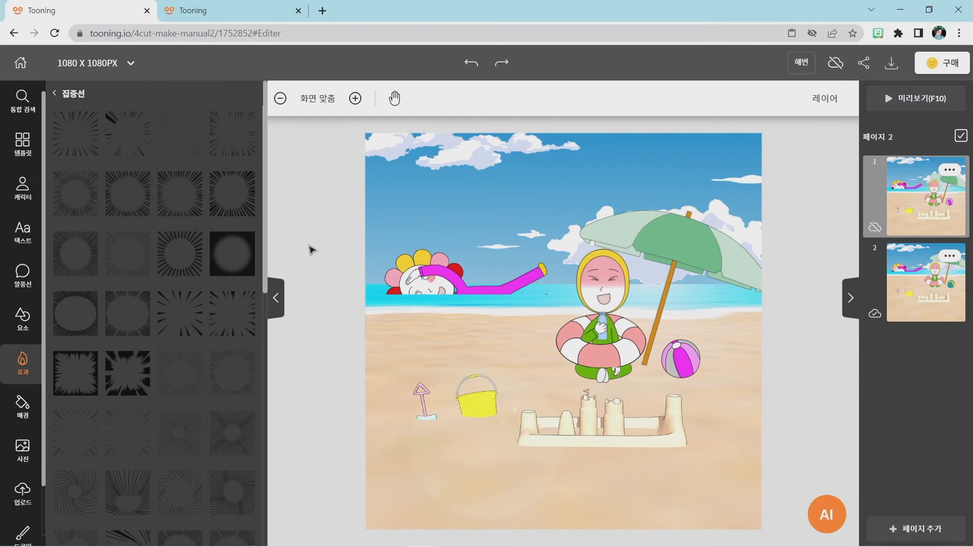
left_click(54, 93)
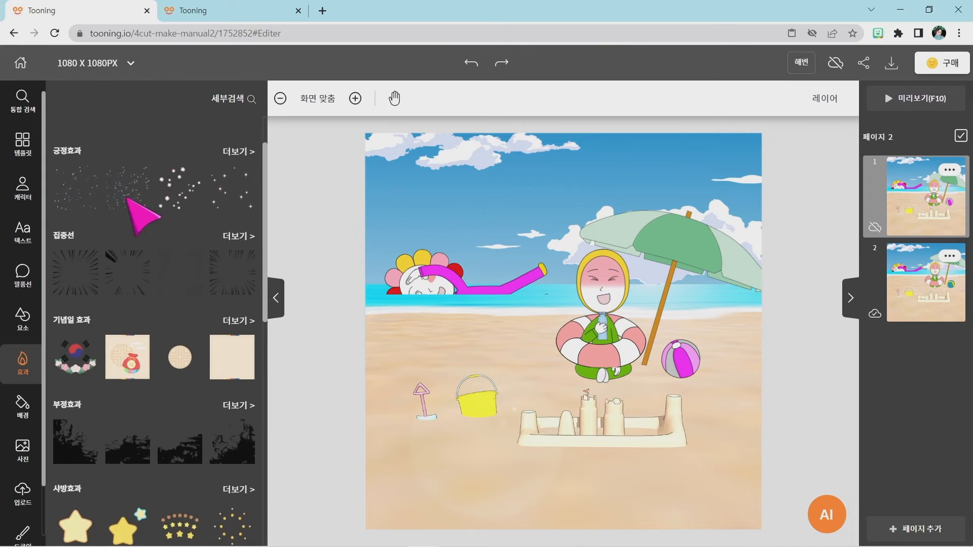
Browse the remaining effect categories and look through the speed effects (속도감).
scroll(136, 215, "down", 7)
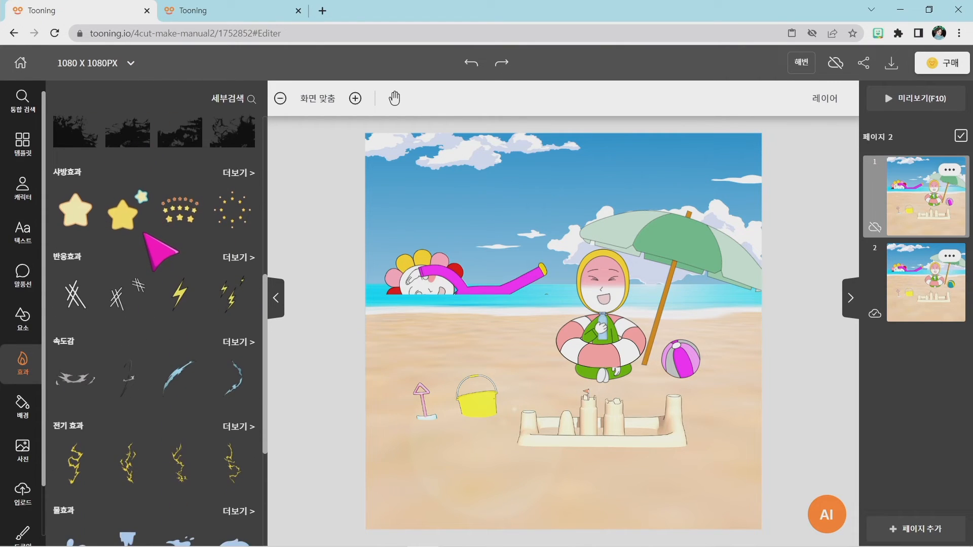
scroll(143, 233, "down", 3)
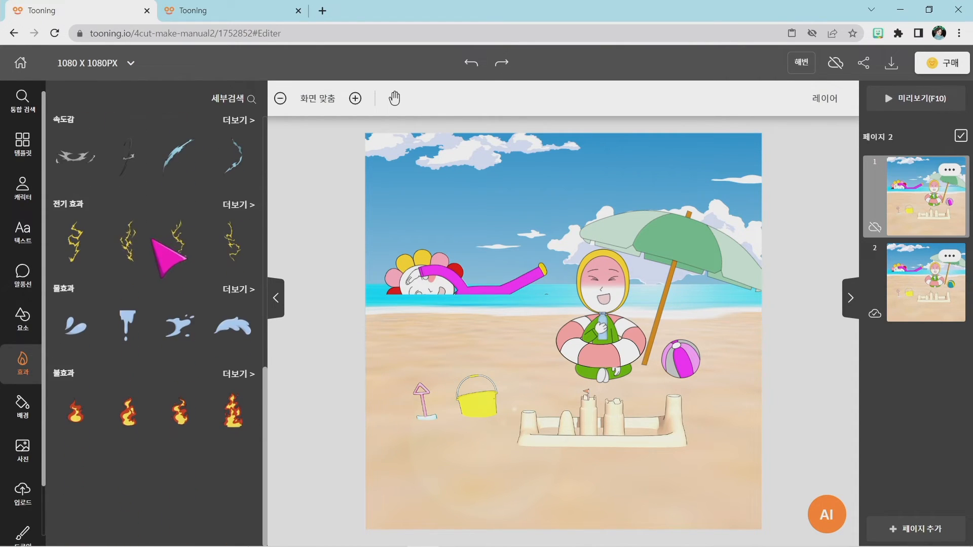
scroll(146, 241, "up", 1)
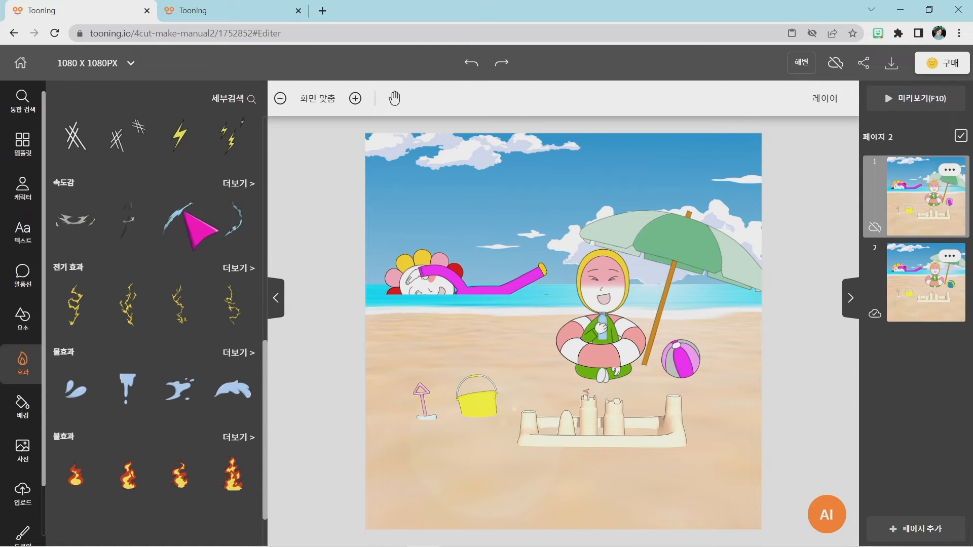
left_click(236, 185)
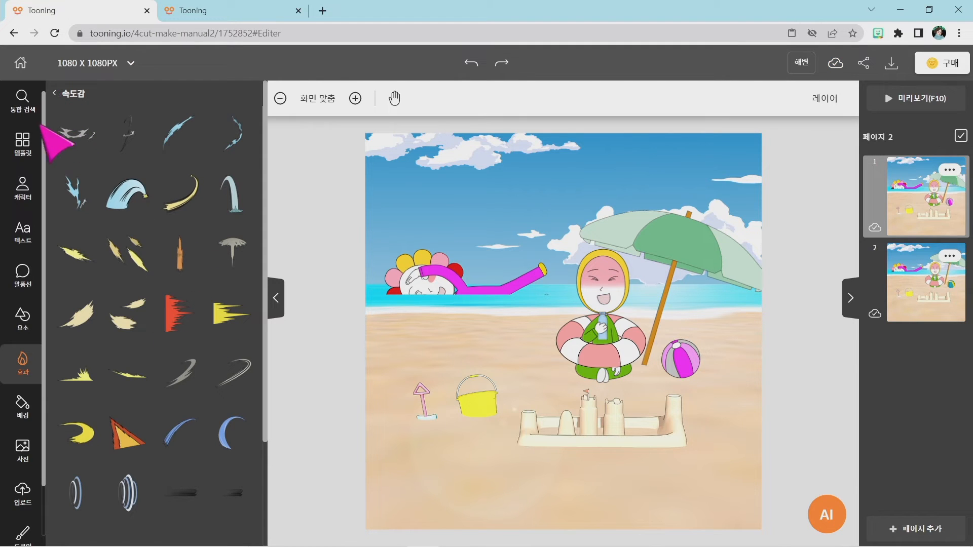
left_click(53, 95)
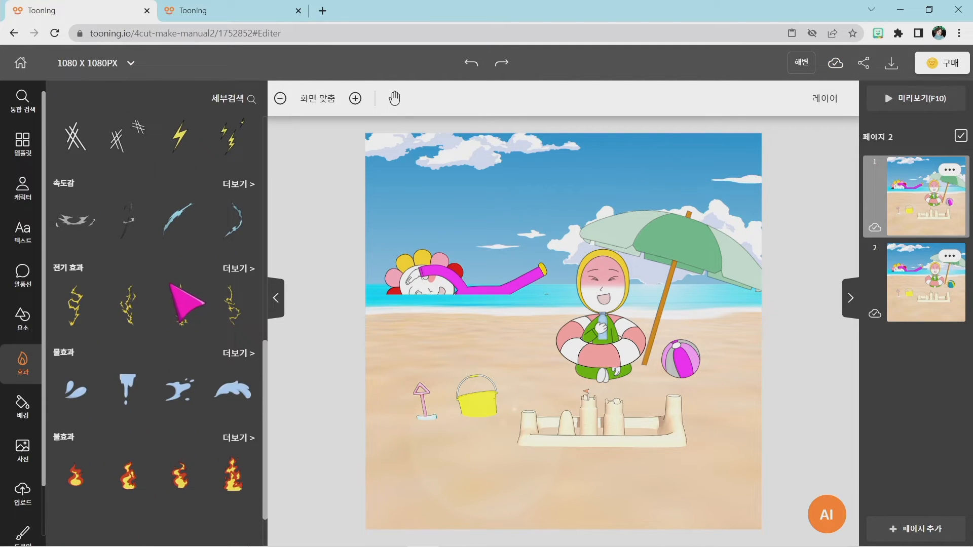
Look through the effect categories and the full collection of water effects (물효과).
scroll(96, 202, "up", 10)
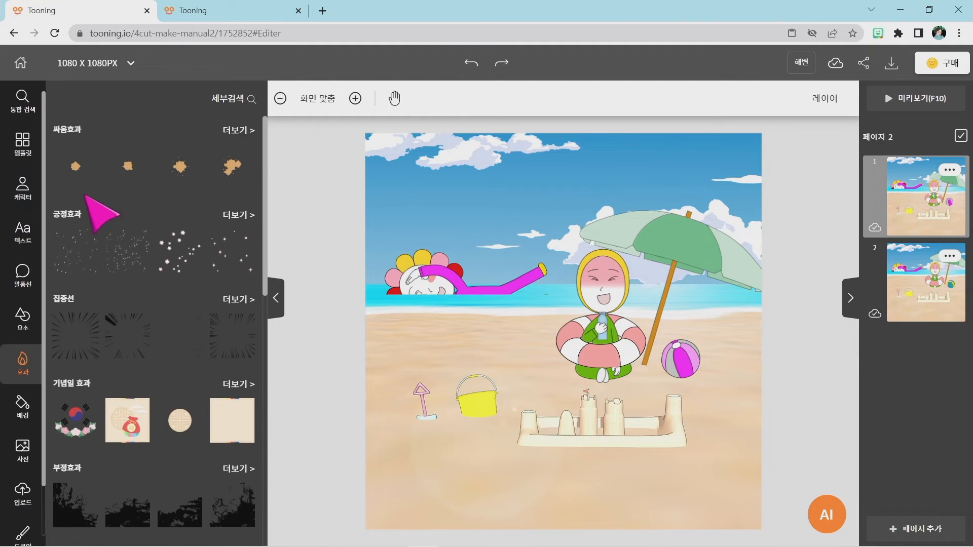
scroll(107, 207, "down", 10)
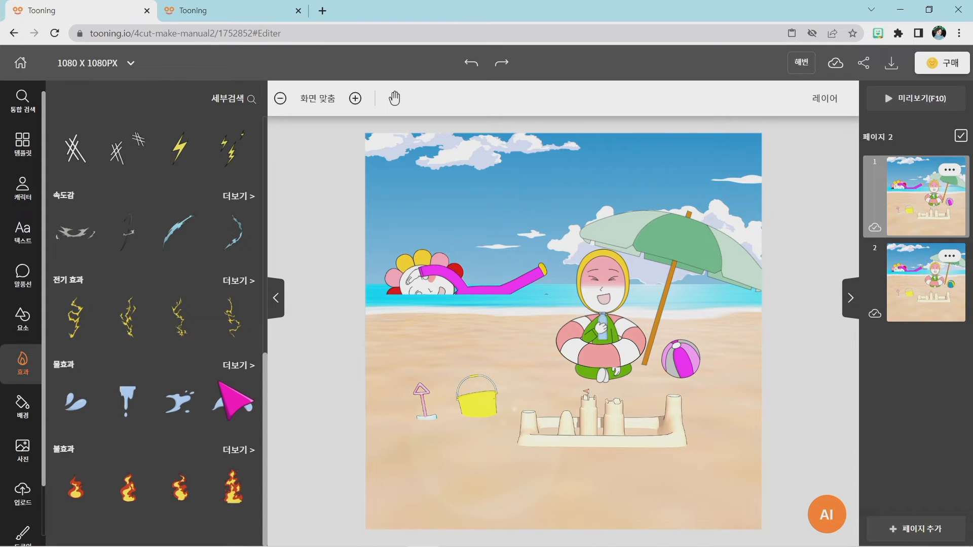
scroll(119, 358, "up", 5)
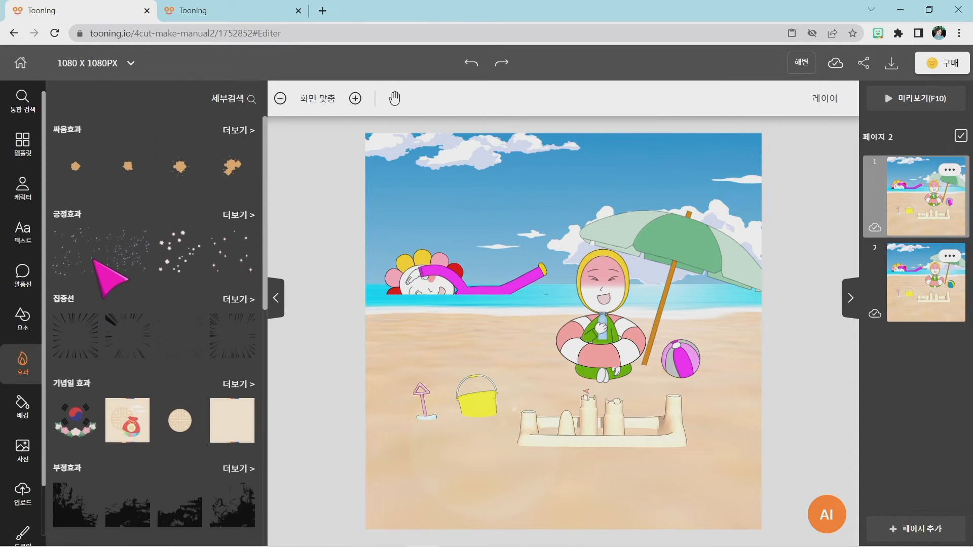
scroll(97, 265, "down", 5)
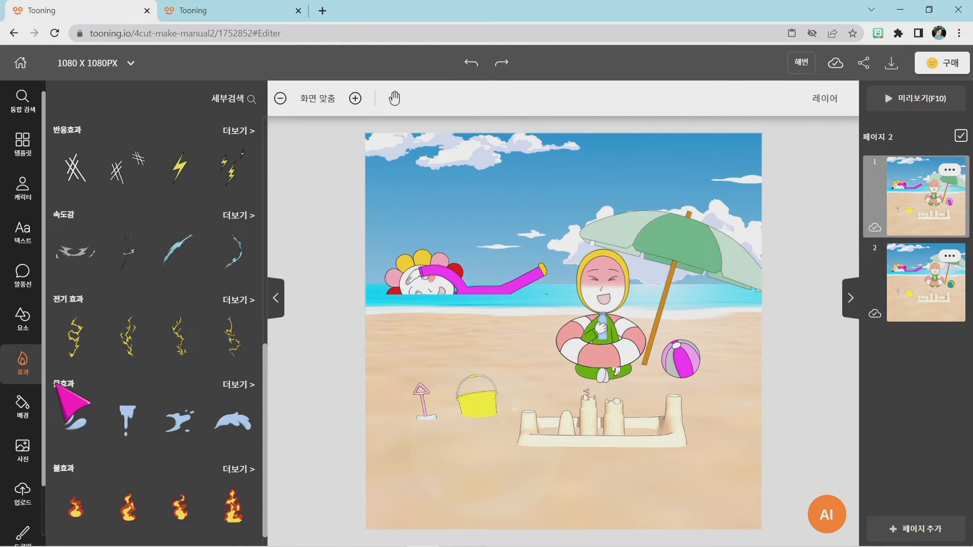
key("super+plus")
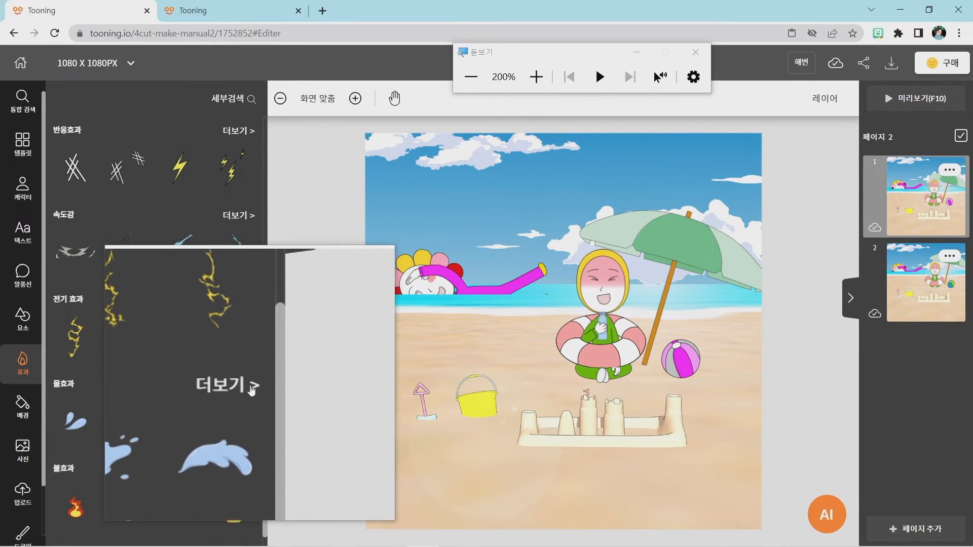
key("super+Escape")
left_click(248, 384)
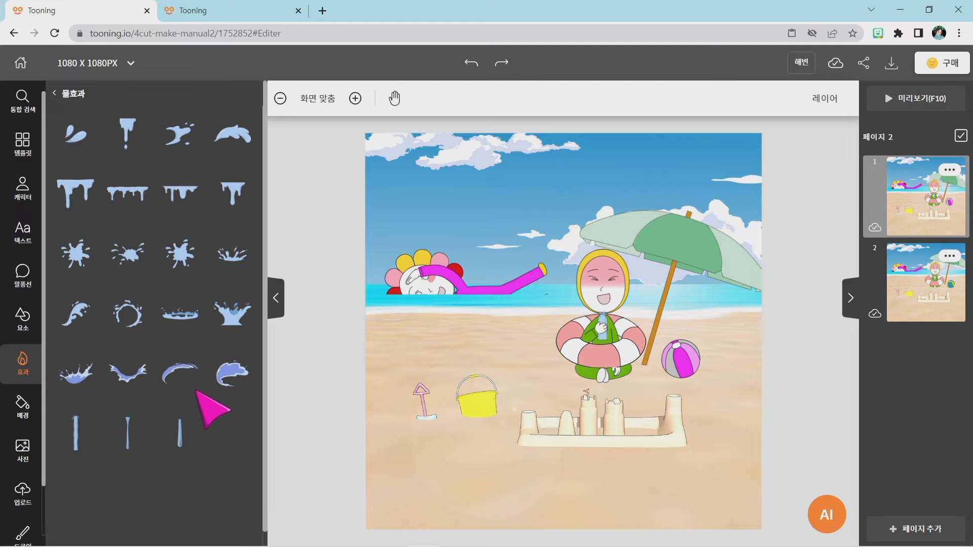
scroll(191, 283, "down", 1)
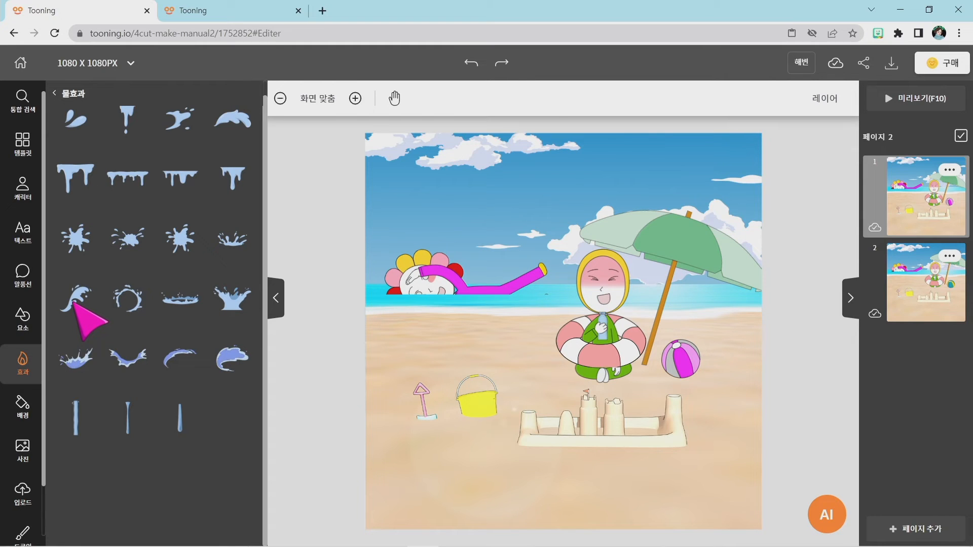
scroll(75, 304, "up", 1)
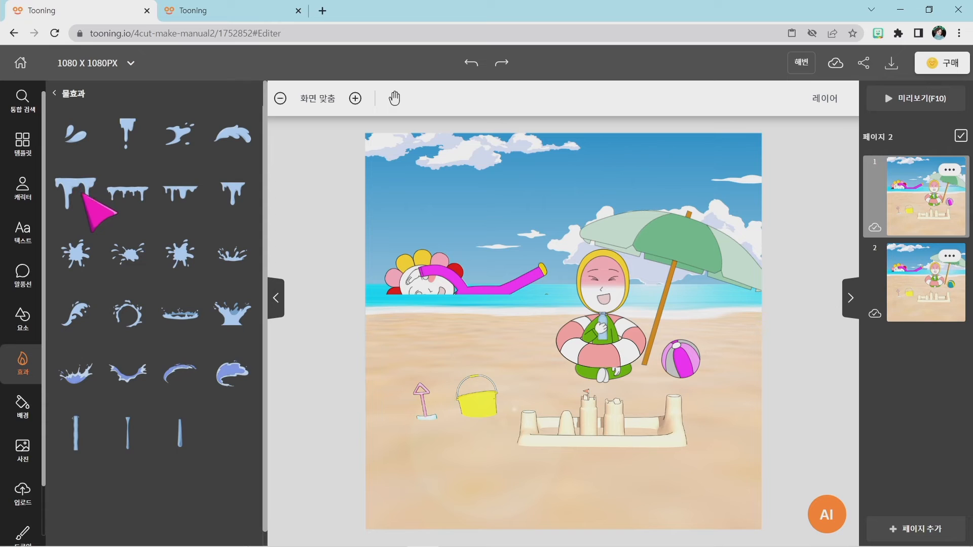
Add the curling wave splash to page 1, shrink it and place it over the middle of the swimmer's snorkel.
left_click(70, 318)
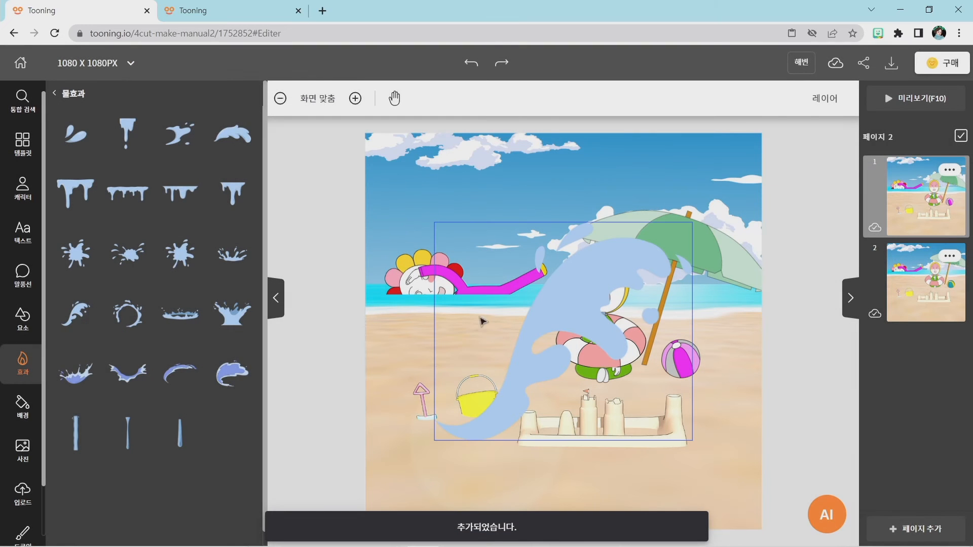
left_click_drag(581, 314, 557, 283)
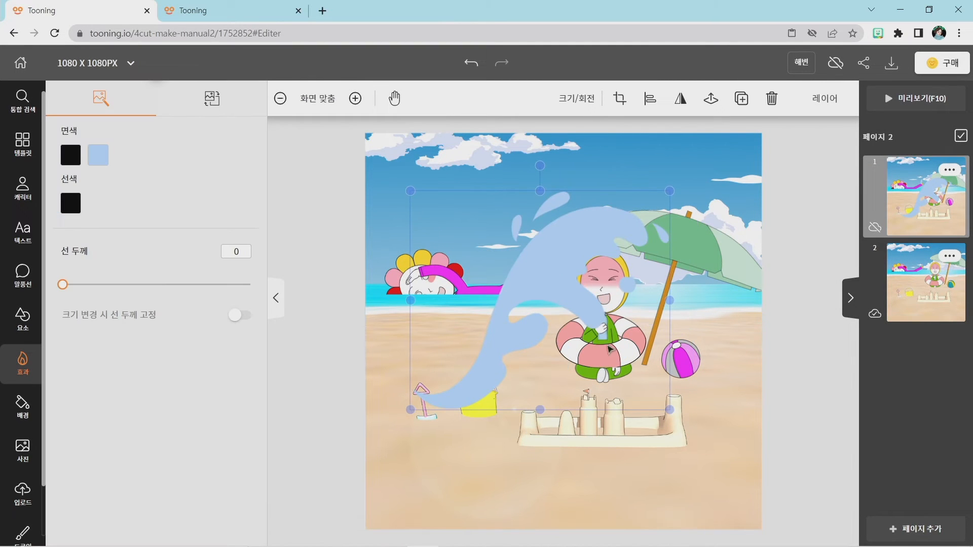
left_click_drag(668, 408, 446, 310)
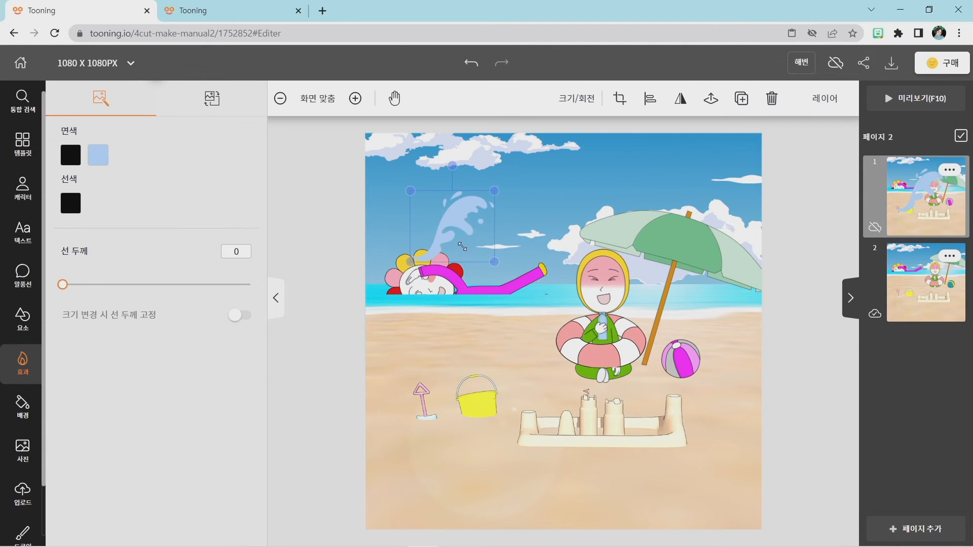
left_click_drag(448, 227, 488, 268)
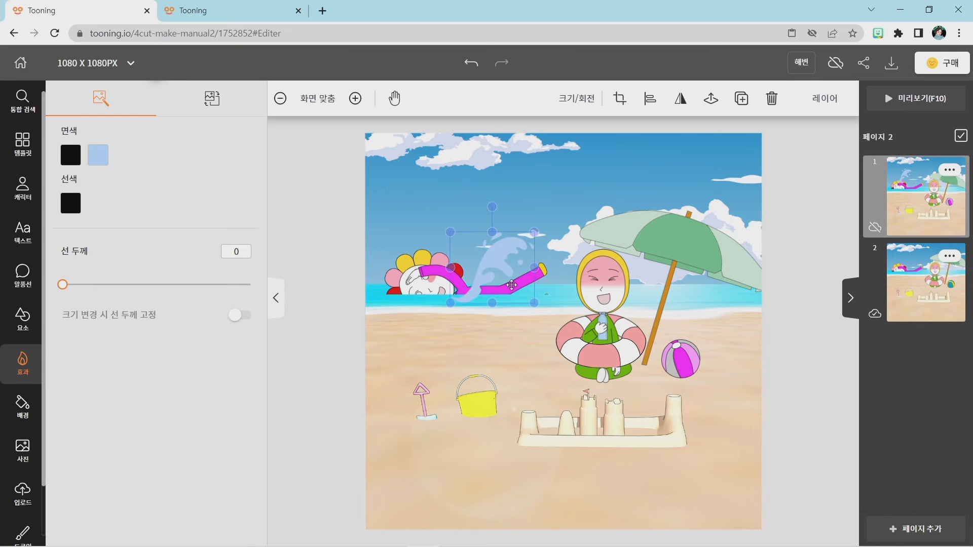
left_click_drag(534, 303, 489, 293)
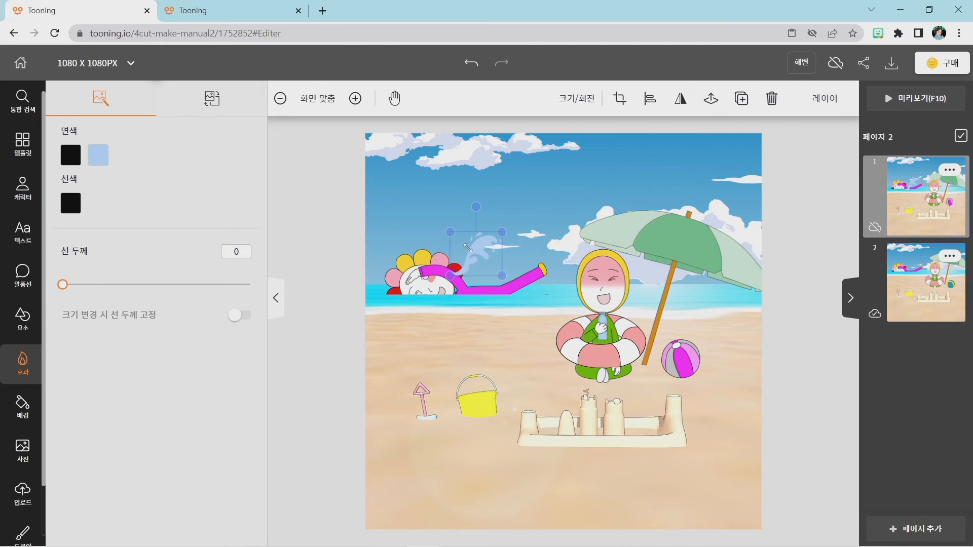
left_click_drag(467, 247, 481, 277)
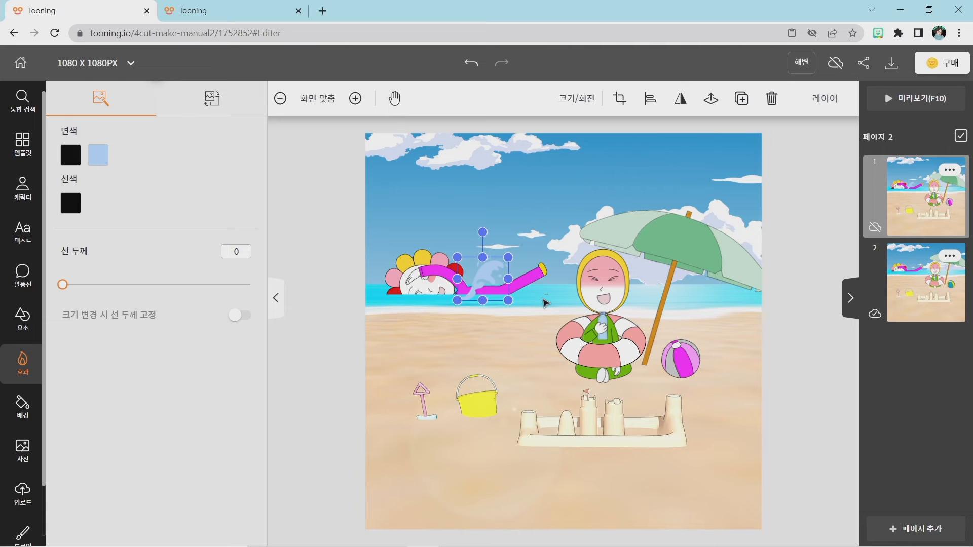
left_click(501, 337)
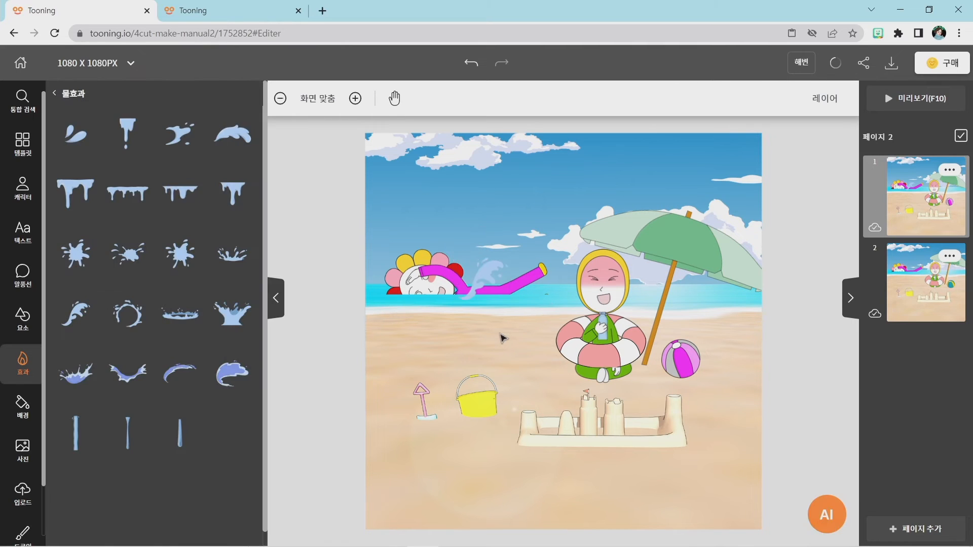
Recolour the wave splash's light blue fill with cyan #2FE7FF sampled from the sea, nudging the splash slightly upward.
left_click(489, 288)
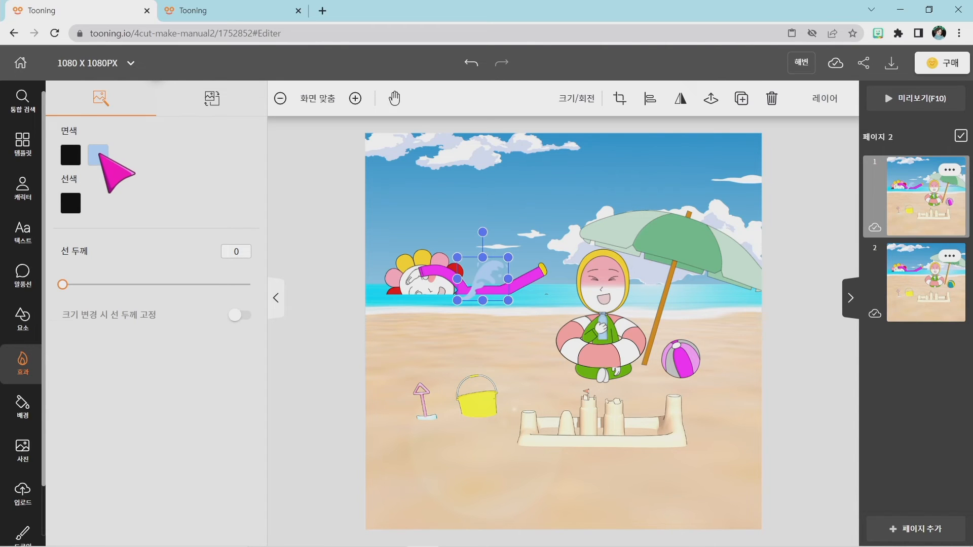
left_click(98, 155)
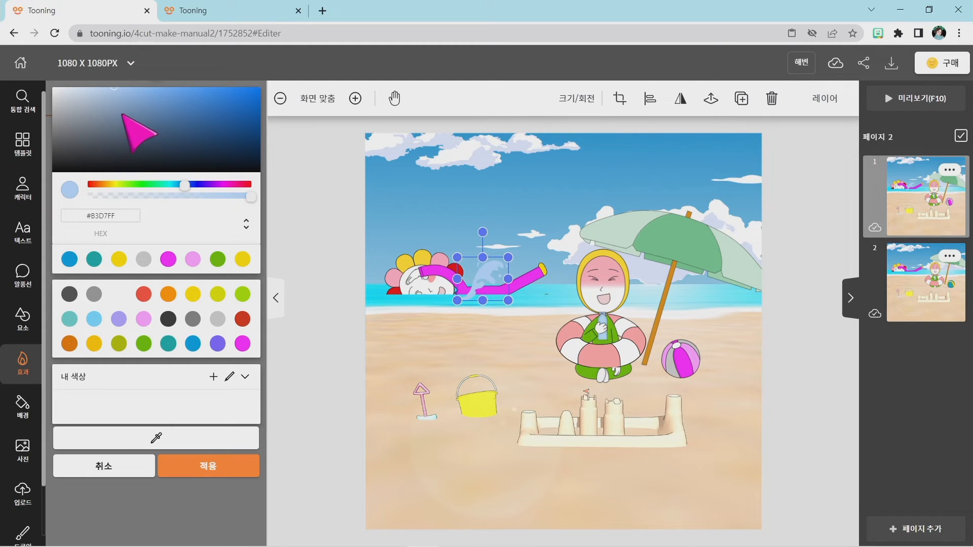
left_click_drag(122, 114, 161, 113)
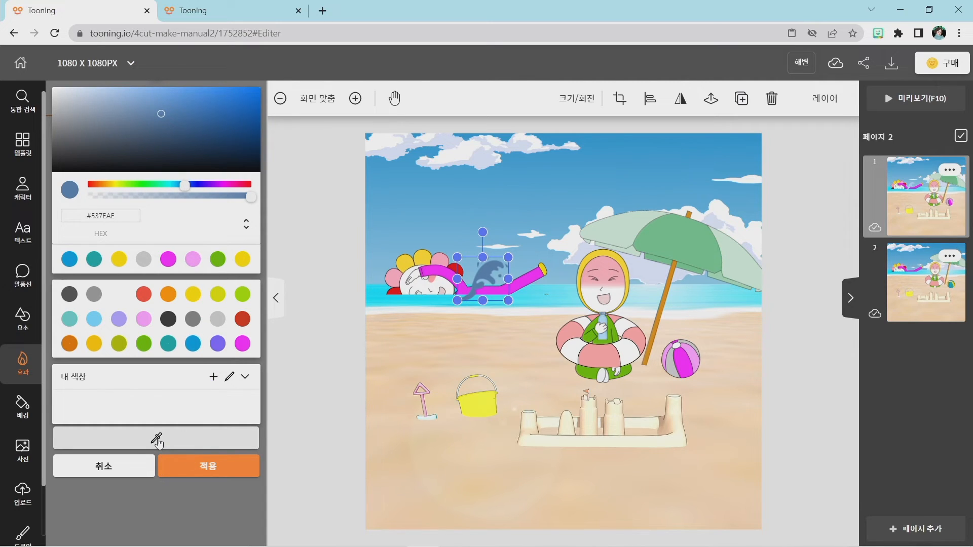
key("super+plus")
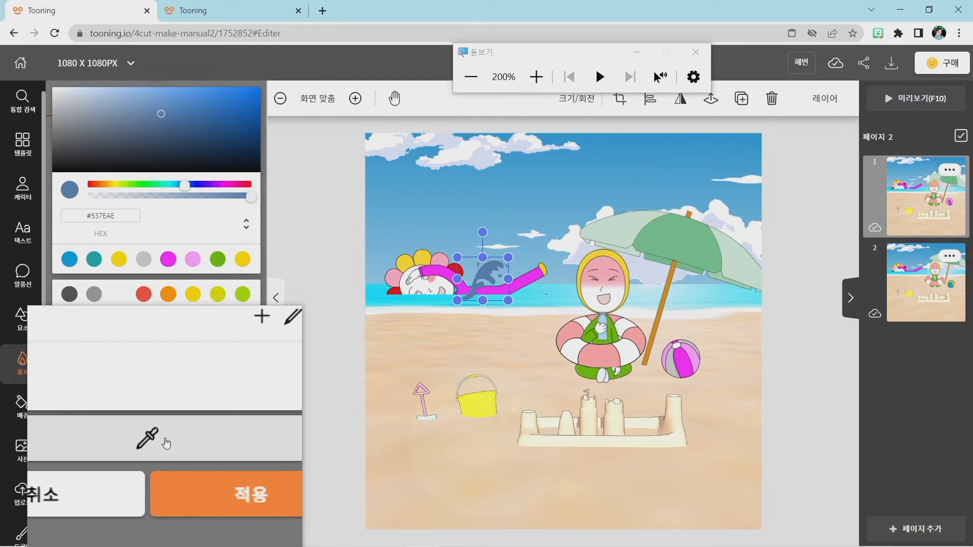
key("super+Escape")
left_click(157, 439)
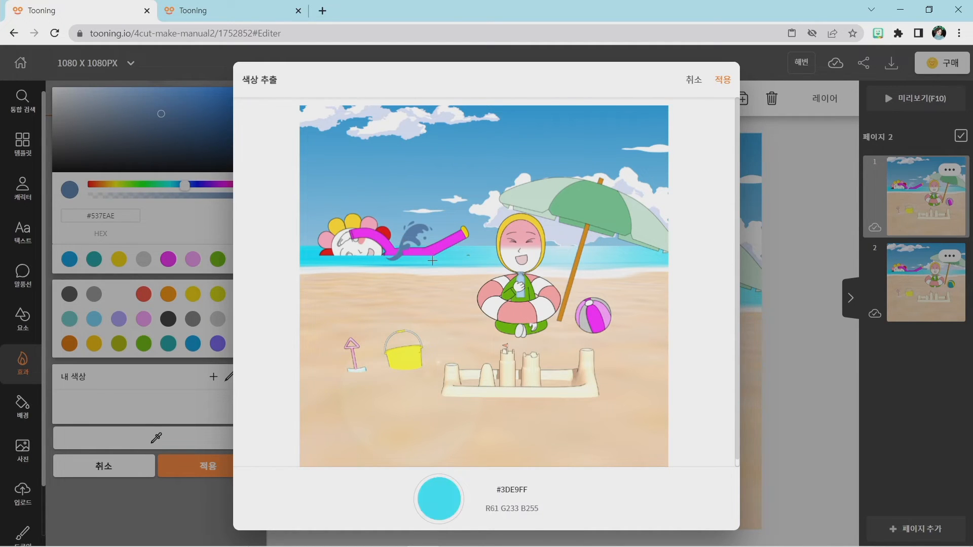
left_click(407, 259)
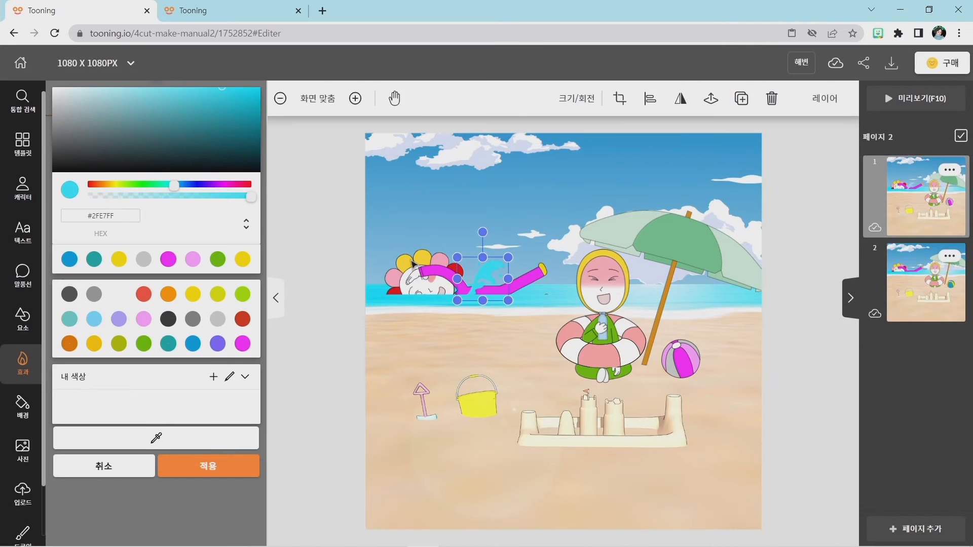
left_click_drag(478, 298, 499, 296)
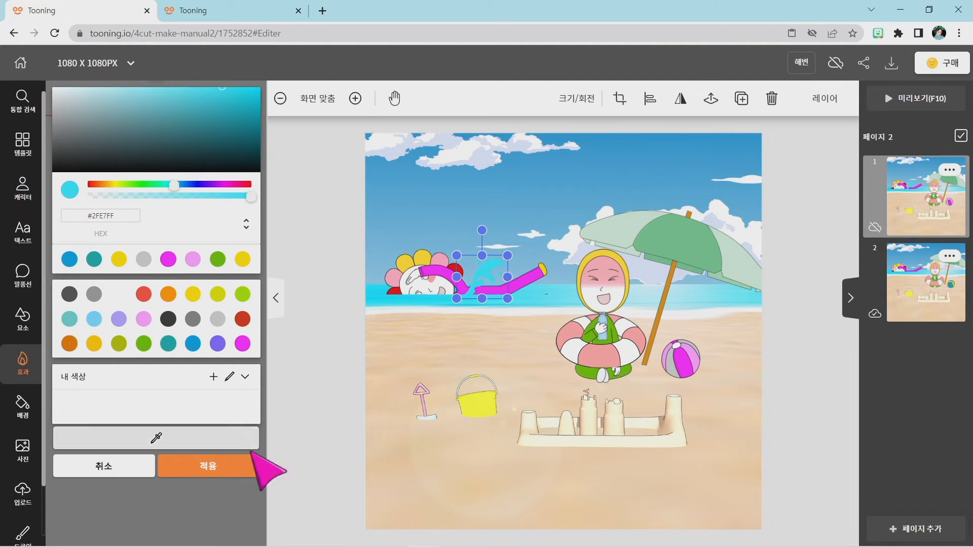
left_click(214, 465)
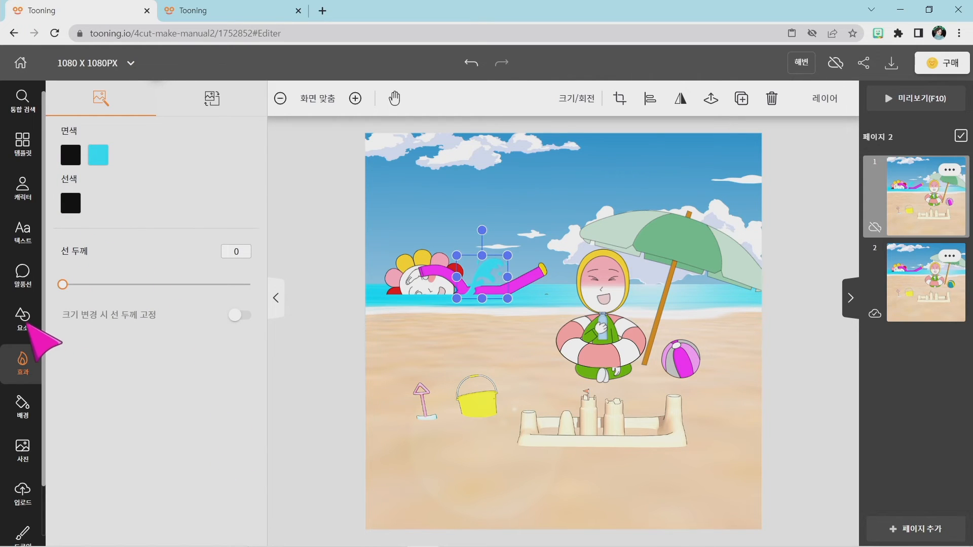
Add the crown-shaped water splash from 물효과, shrink it and place it on the sea around the snorkel's outer end.
left_click(26, 321)
left_click(29, 358)
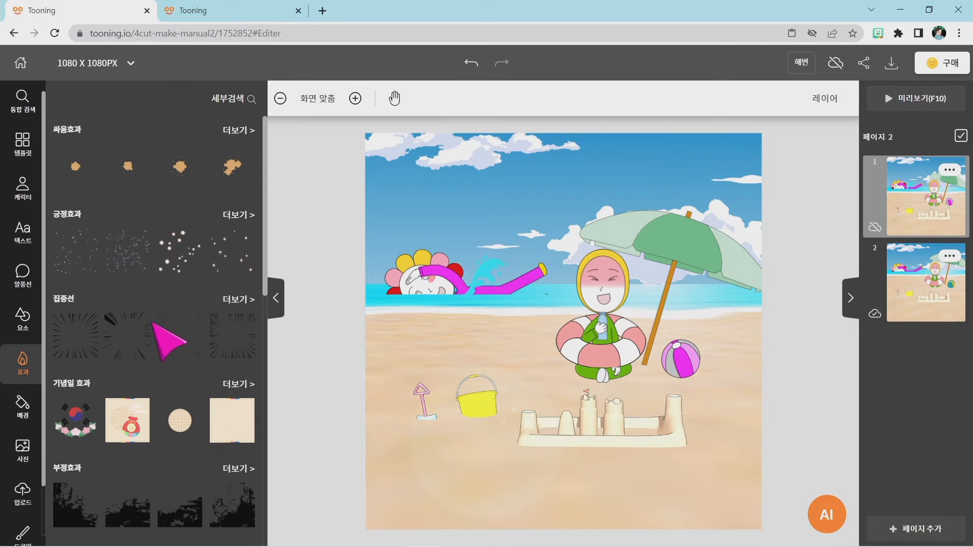
scroll(121, 311, "down", 9)
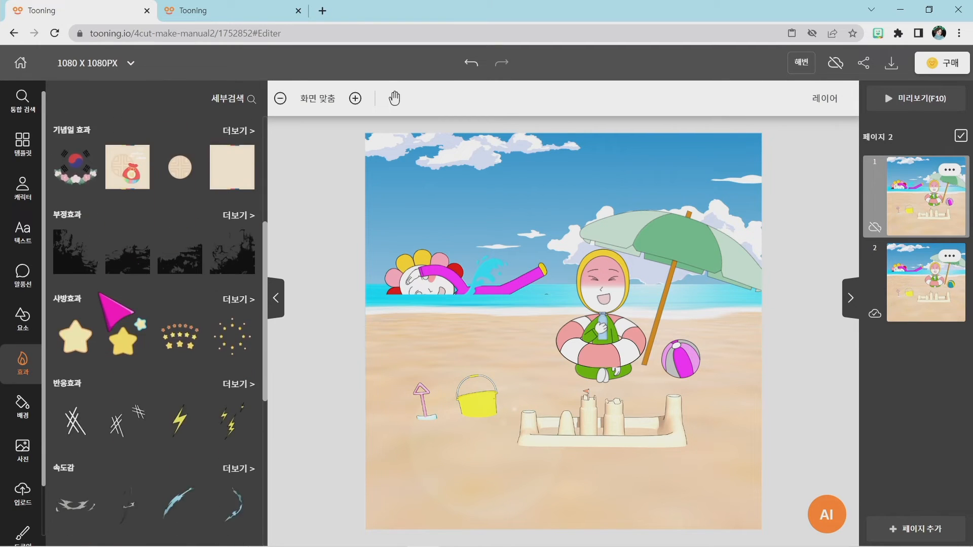
scroll(101, 297, "down", 3)
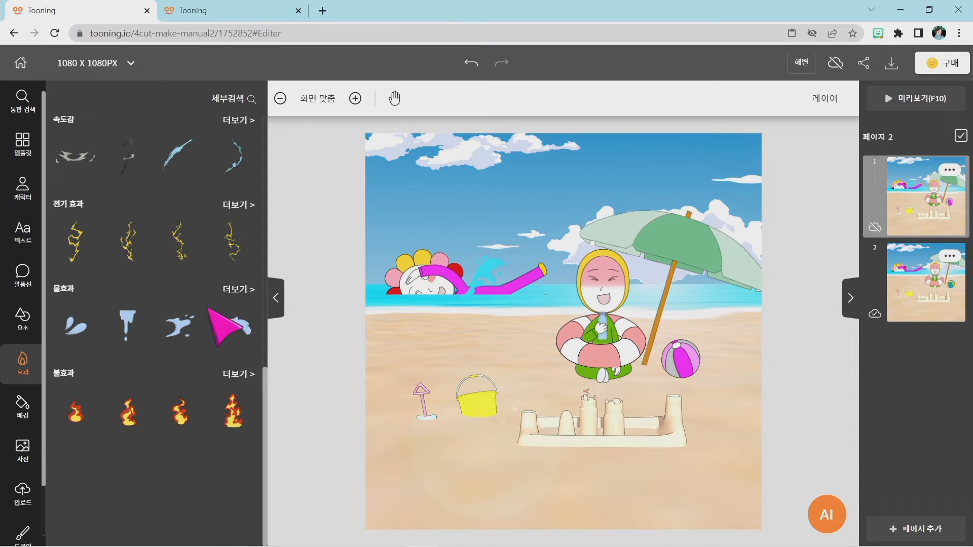
left_click(239, 291)
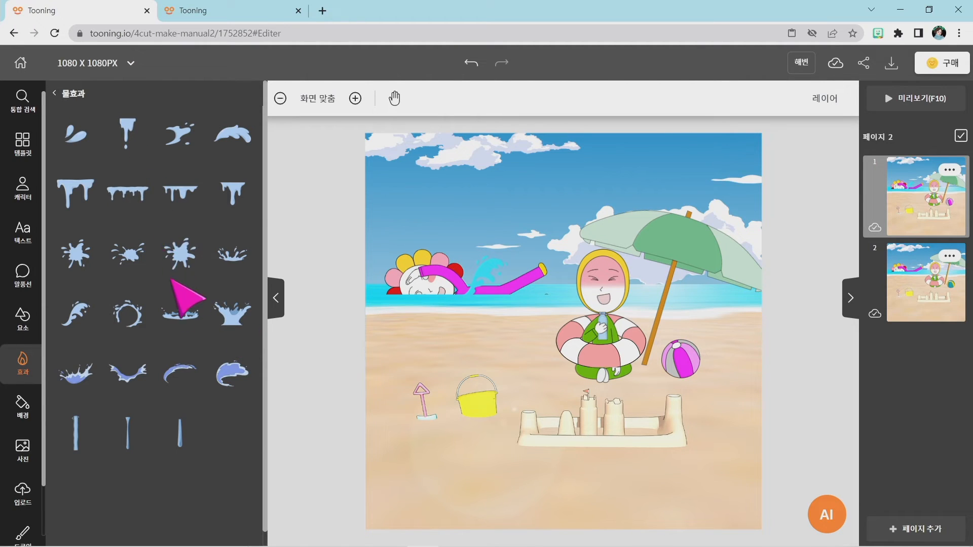
left_click(228, 318)
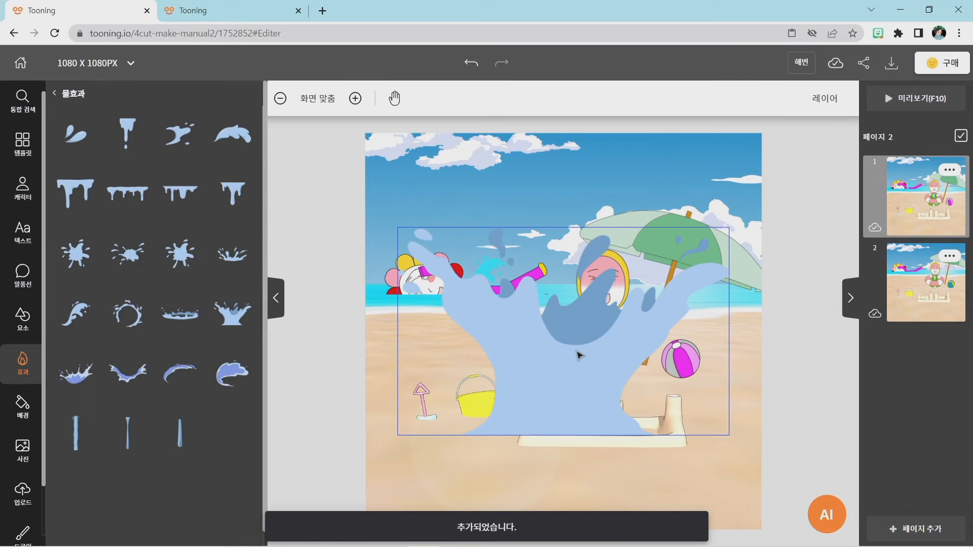
left_click(579, 356)
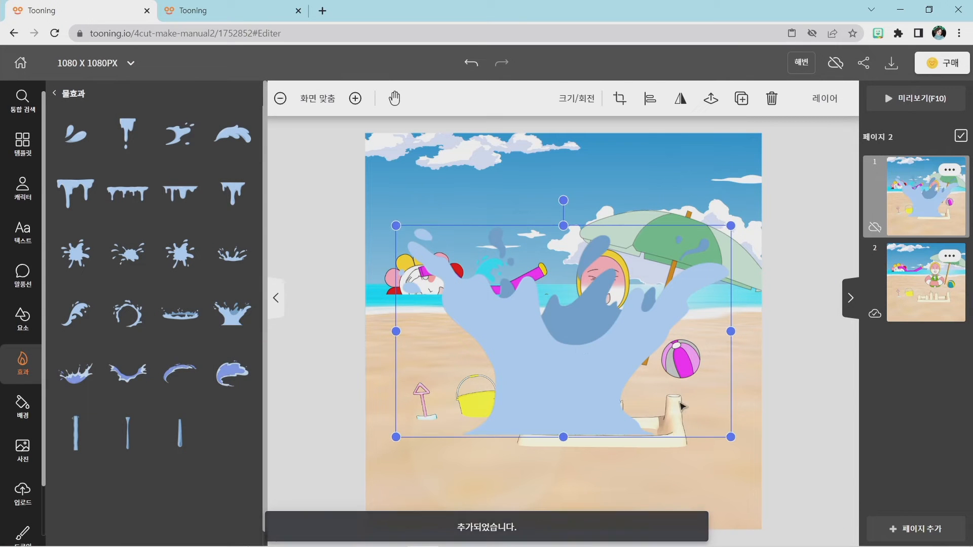
left_click_drag(560, 397, 423, 343)
left_click_drag(434, 274, 546, 287)
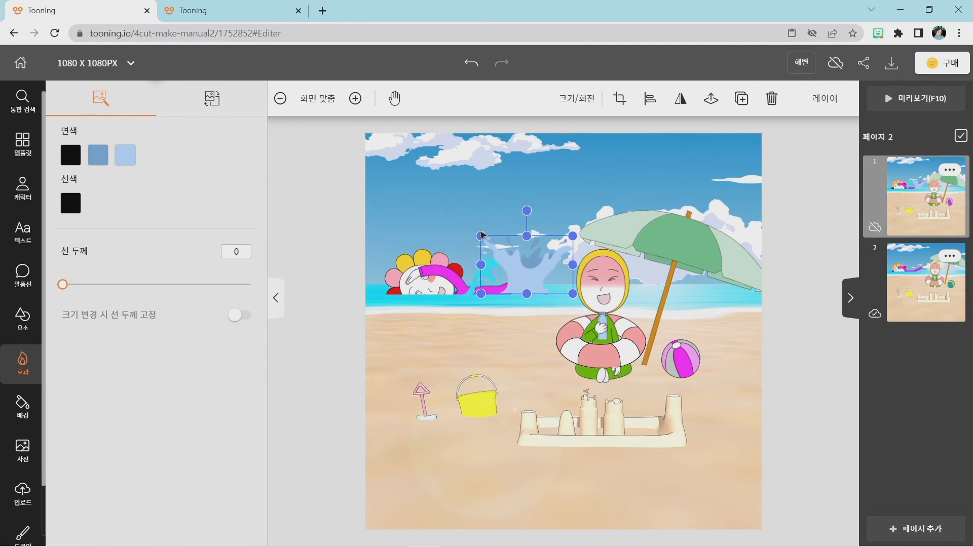
left_click_drag(481, 234, 535, 284)
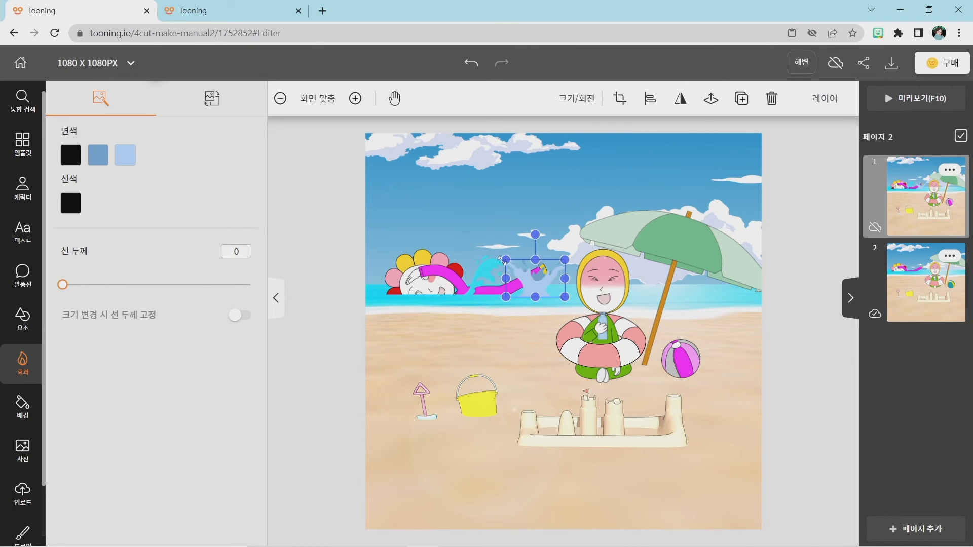
left_click_drag(503, 259, 511, 263)
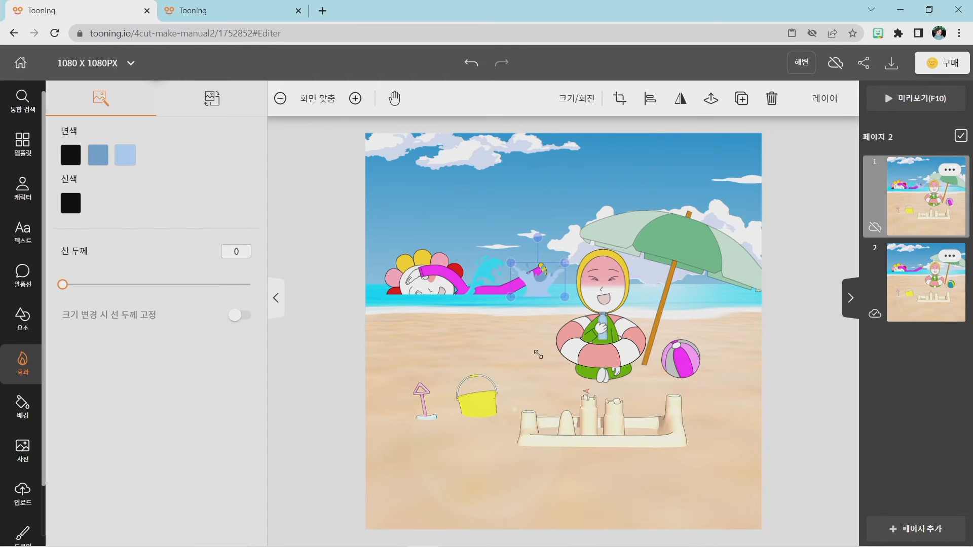
left_click(549, 369)
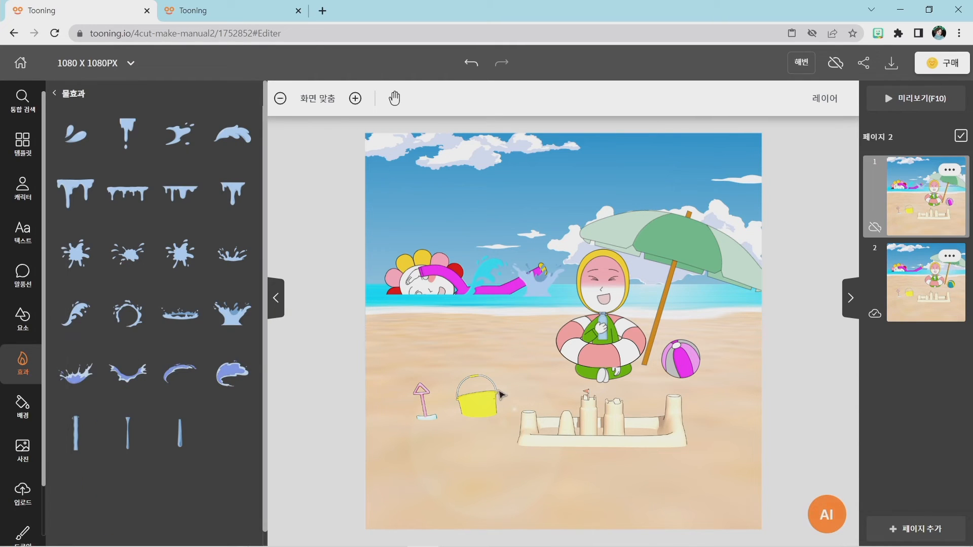
Recolour the crown splash's light blue fill on page 1 with cyan #50EAFF sampled from the sea, and nudge the splash slightly downward.
left_click(542, 293)
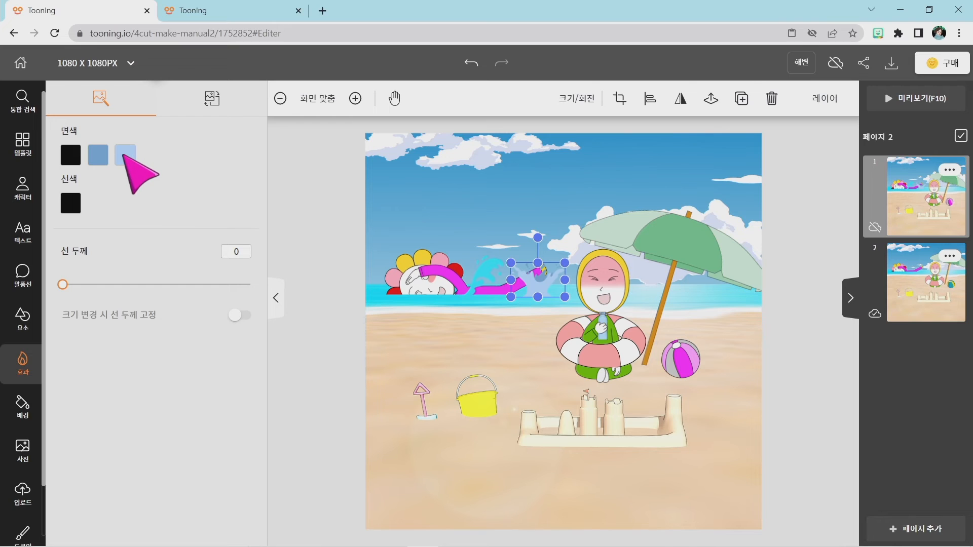
left_click(125, 158)
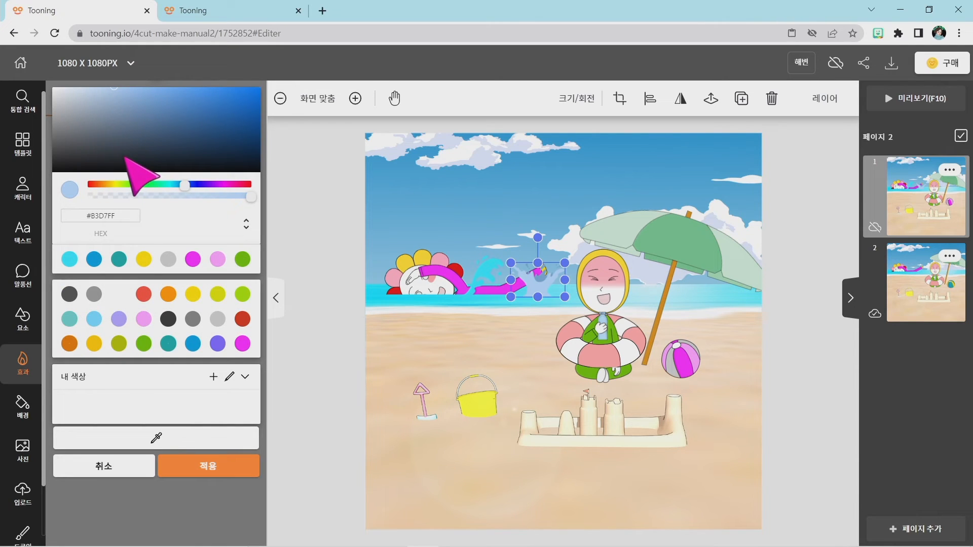
left_click(157, 441)
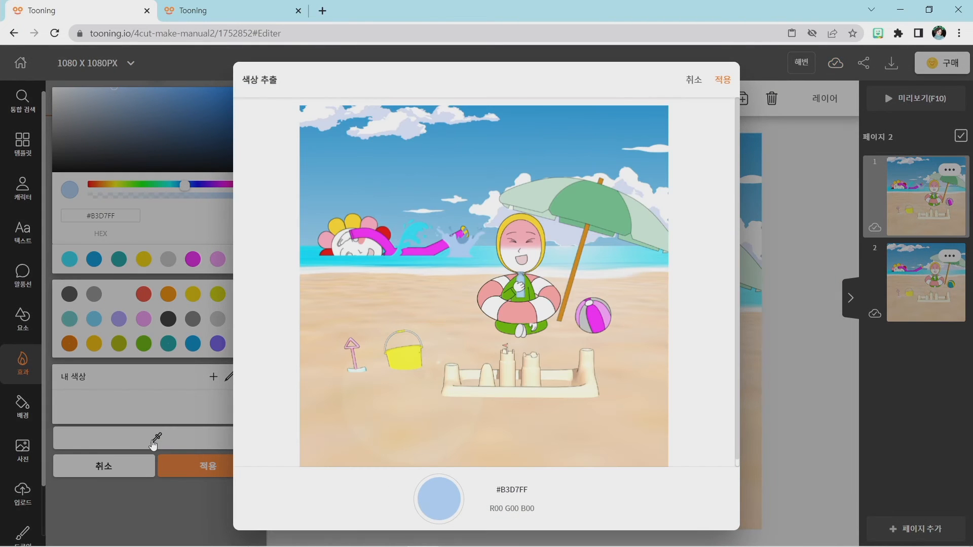
left_click(456, 260)
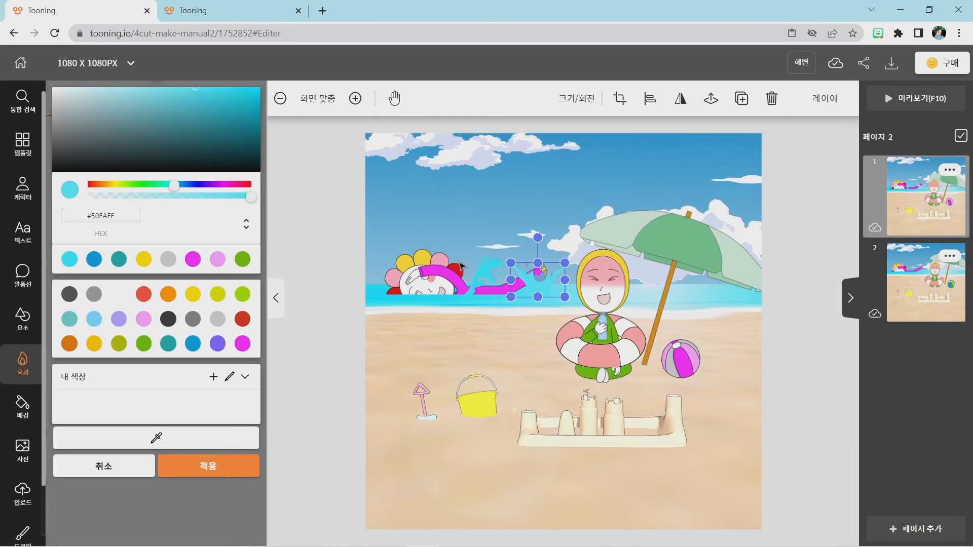
left_click(502, 355)
left_click(540, 289)
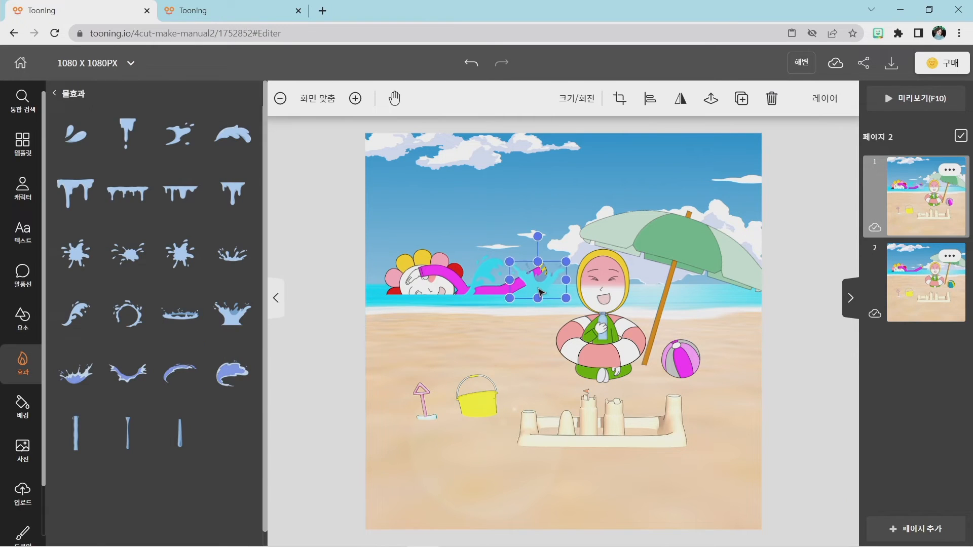
left_click_drag(536, 262, 531, 281)
left_click(538, 336)
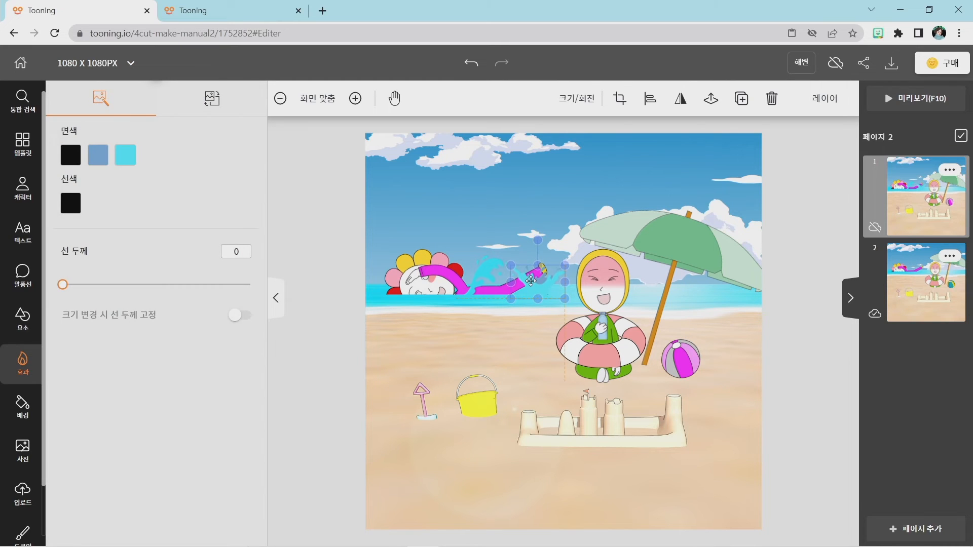
left_click(528, 344)
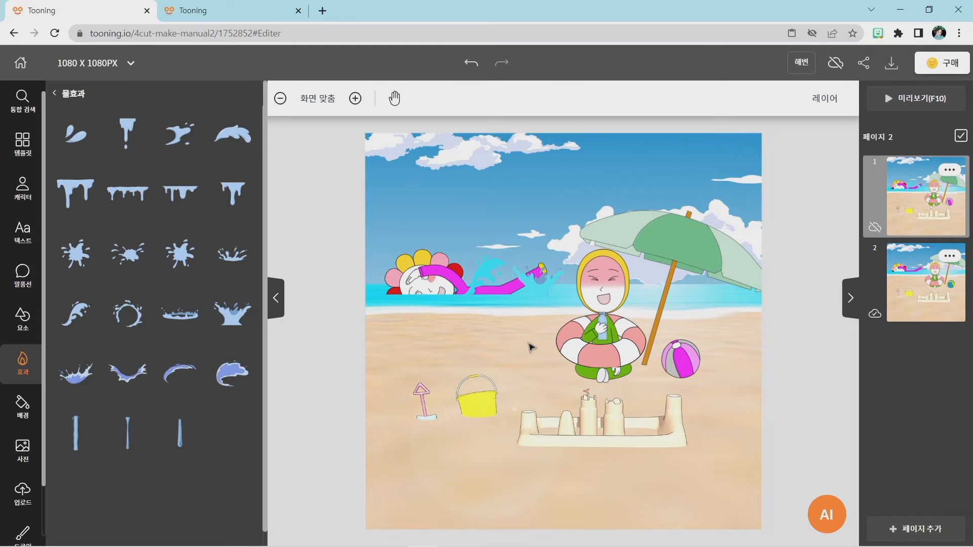
Switch to page 2 and open the full collection of water effects (물효과).
left_click(902, 292)
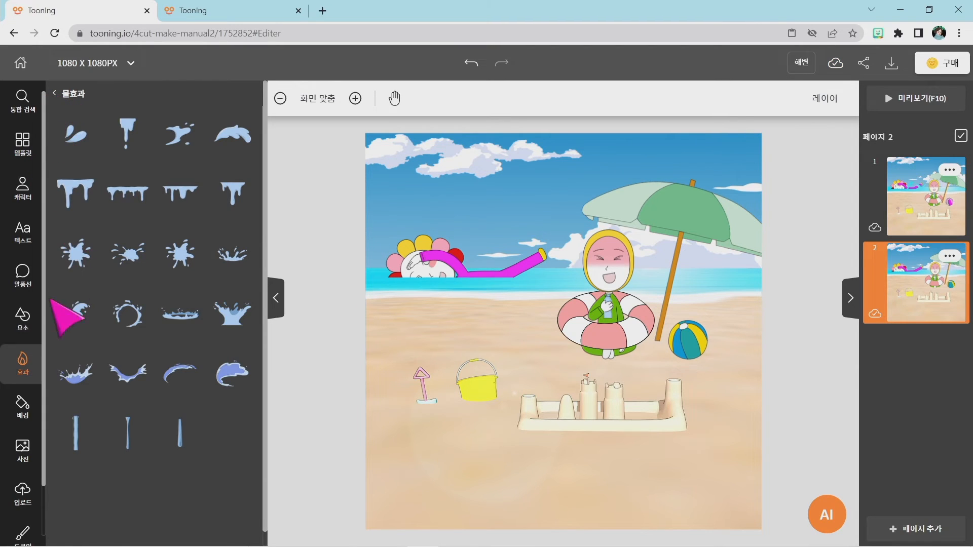
left_click(25, 271)
left_click(24, 320)
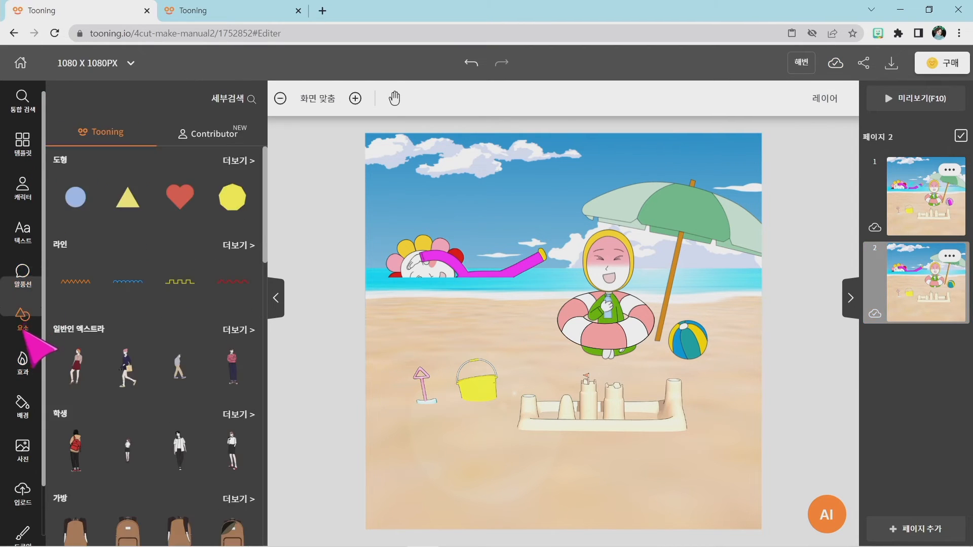
left_click(22, 361)
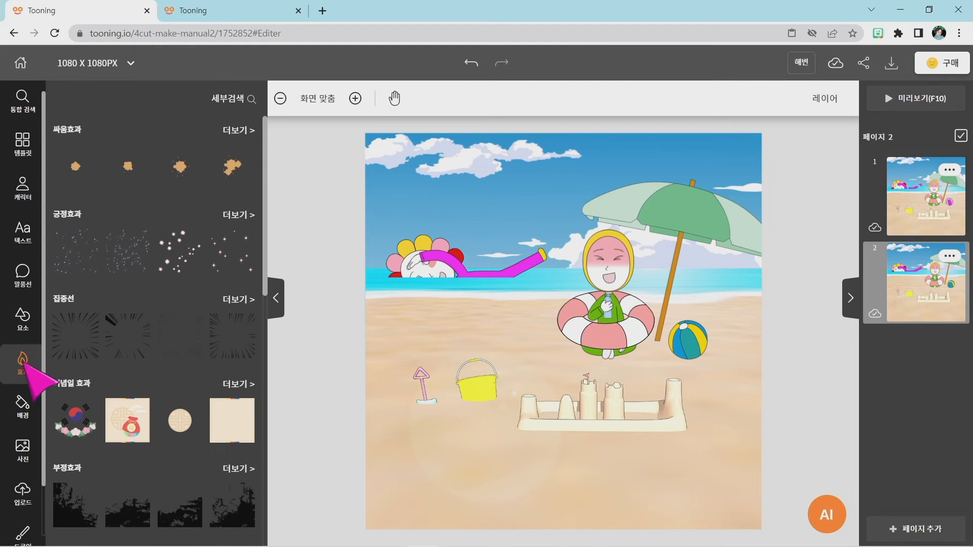
scroll(135, 282, "down", 10)
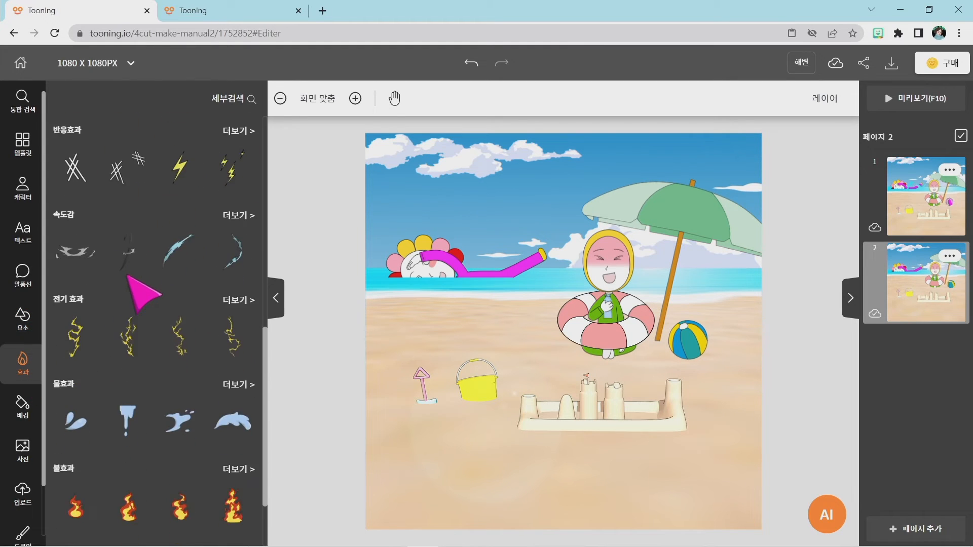
scroll(126, 276, "down", 2)
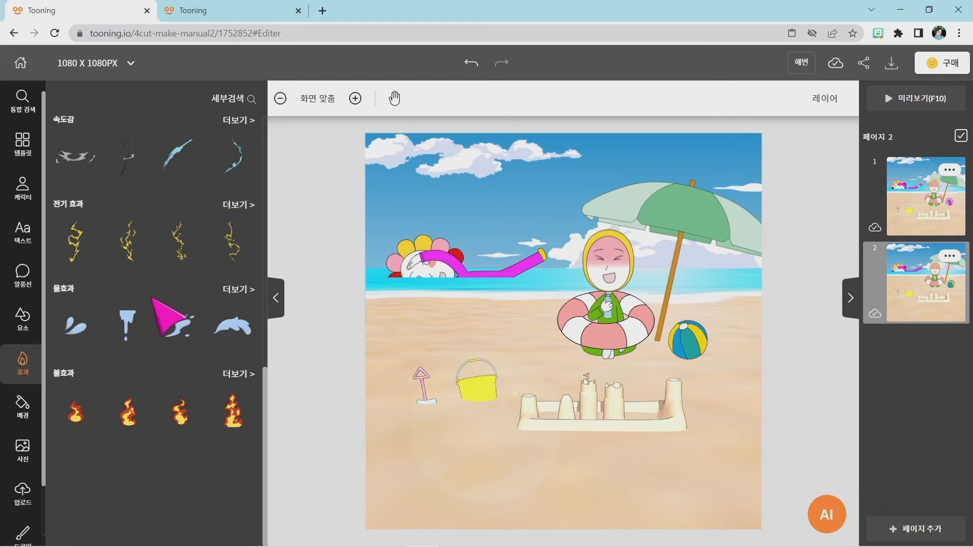
left_click(235, 292)
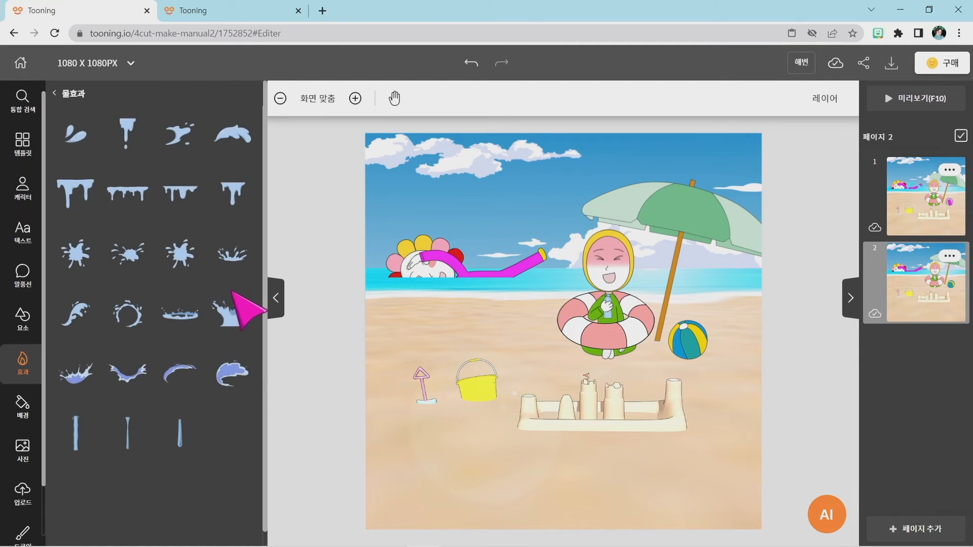
Add the curling wave splash to page 2, shrink it and place it over the middle of the swimmer's snorkel.
left_click(76, 314)
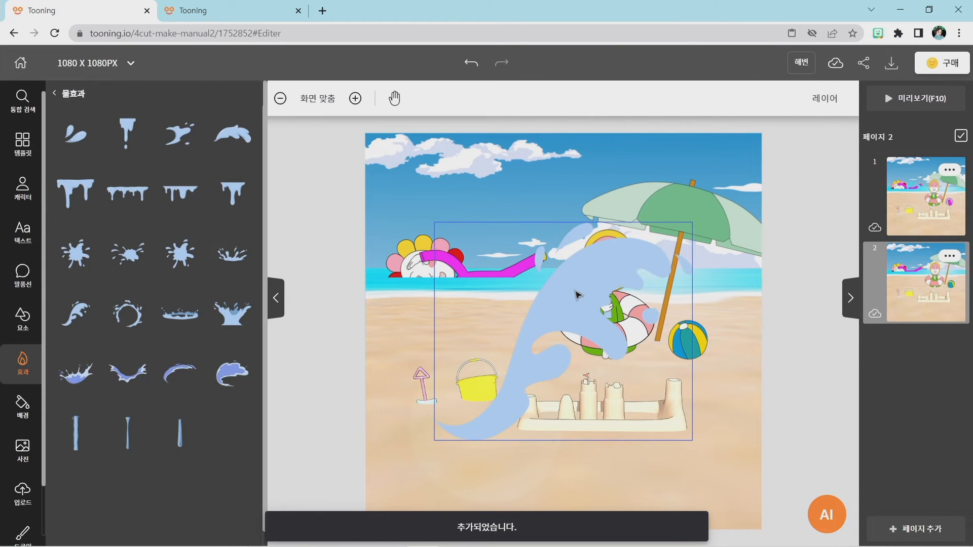
left_click(577, 295)
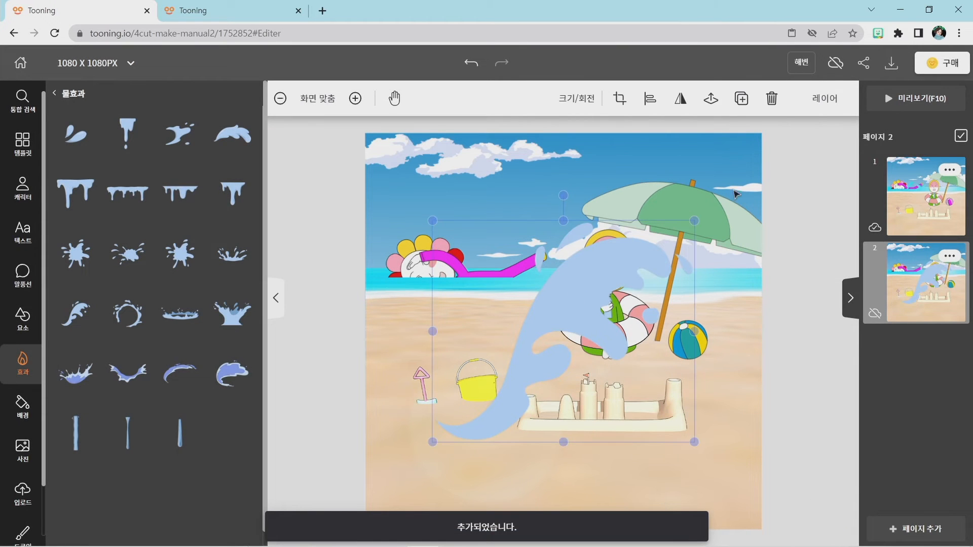
left_click_drag(692, 222, 491, 265)
left_click(454, 446)
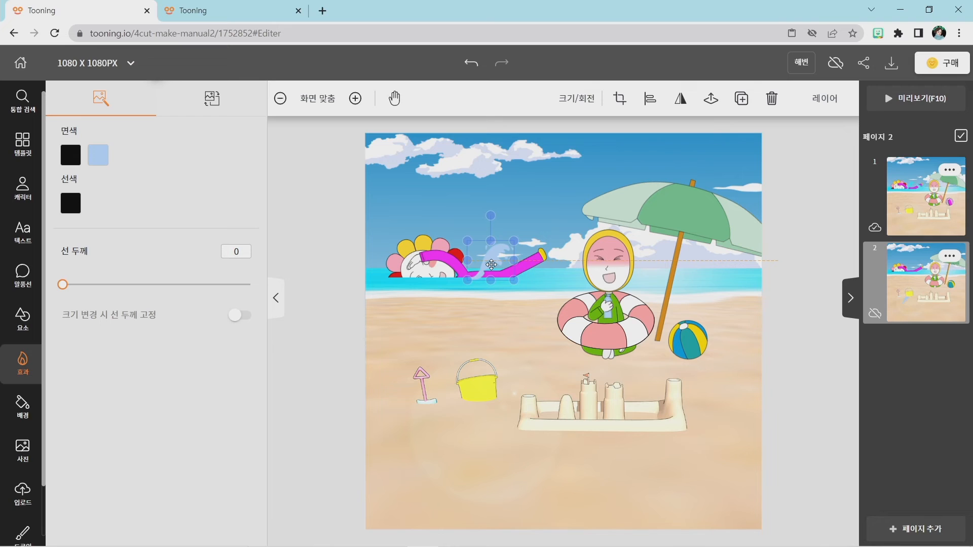
left_click(486, 335)
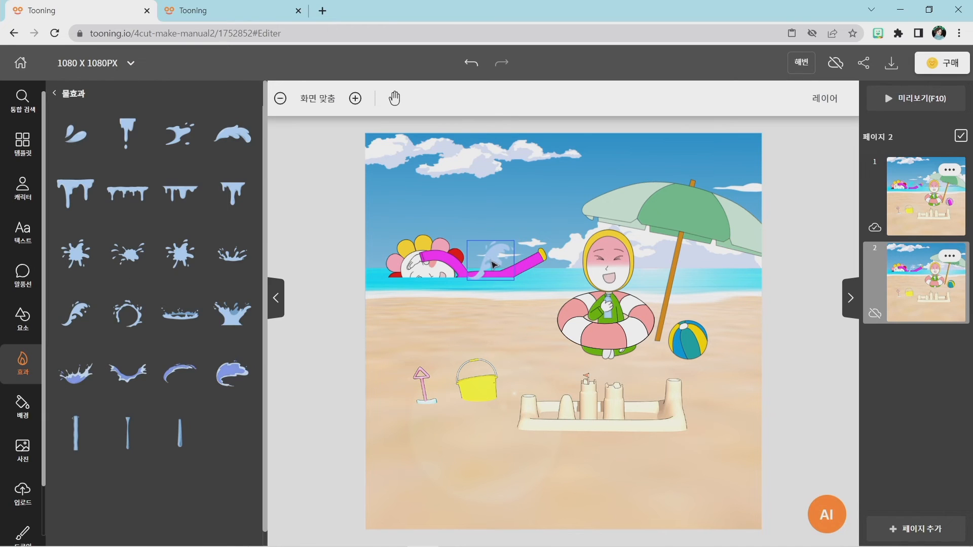
Recolour the light blue fill of page 2's wave splash with cyan #26E3FF sampled from the sea.
left_click(491, 263)
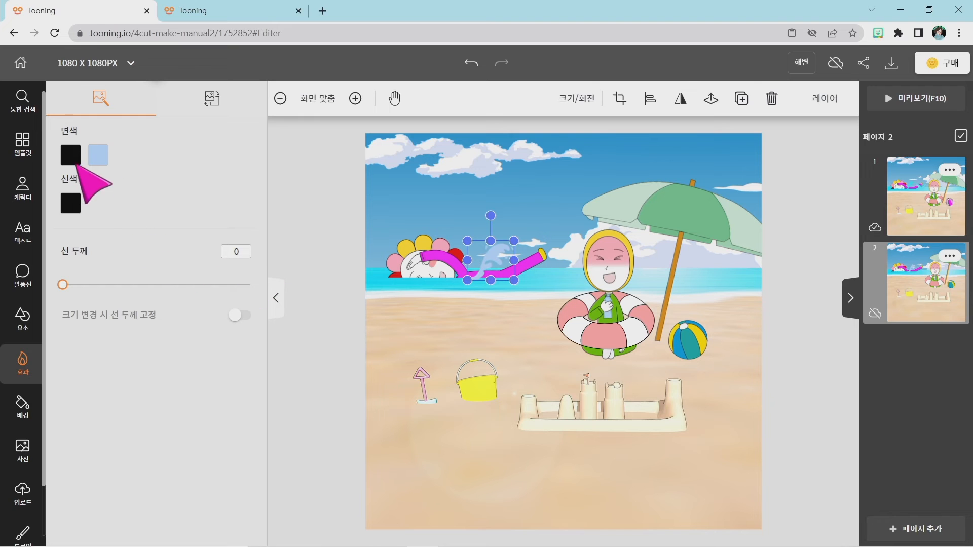
left_click(98, 156)
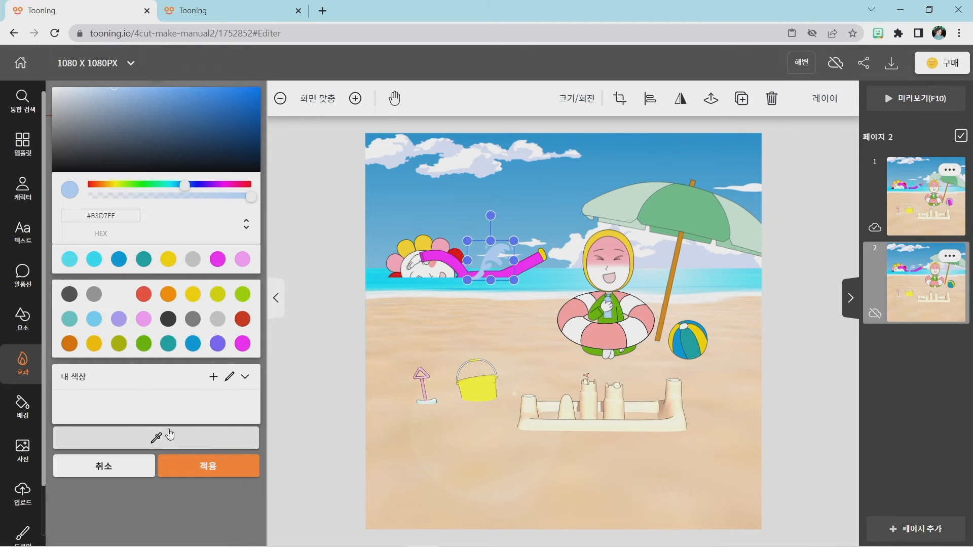
left_click(158, 439)
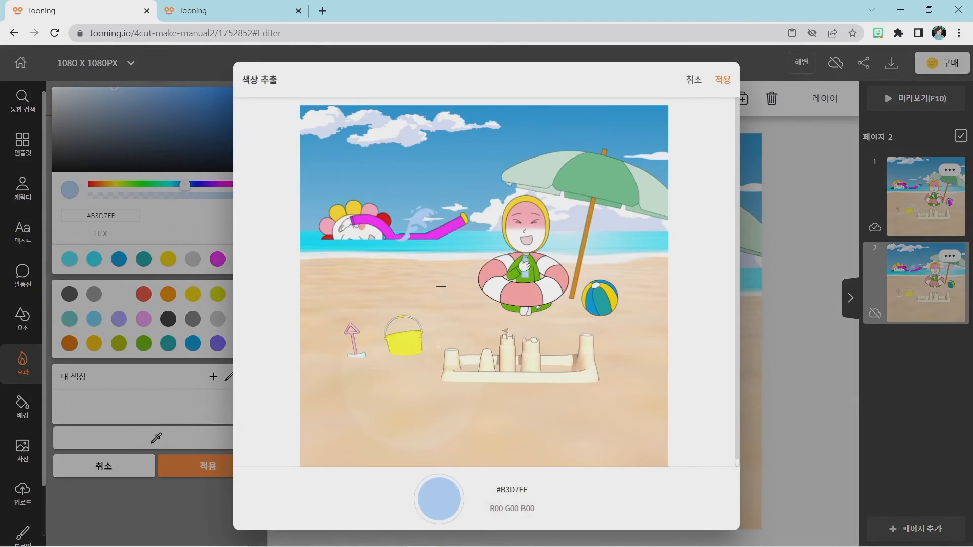
left_click(385, 241)
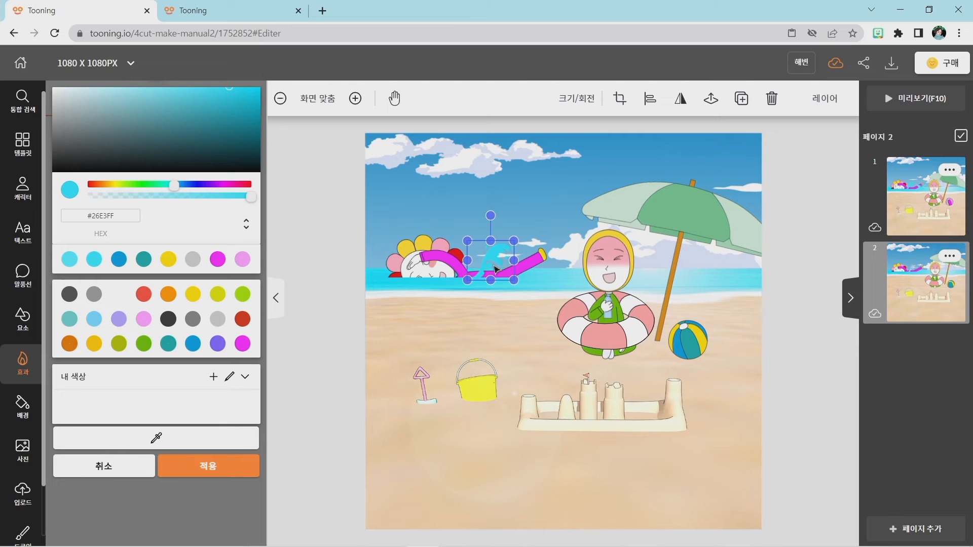
left_click(206, 471)
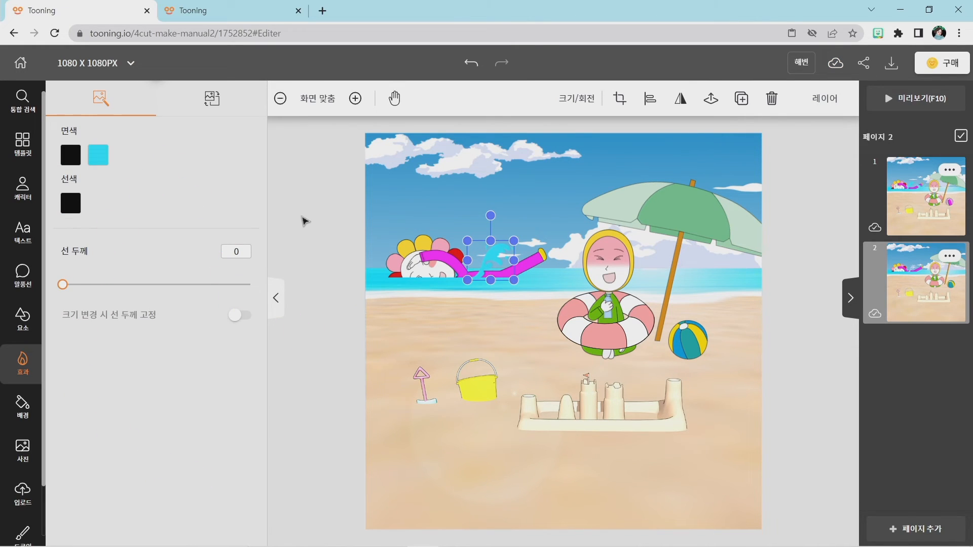
left_click(303, 225)
Add the crown-shaped water splash to page 2, shrink it and place it around the snorkel's outer end.
left_click(226, 310)
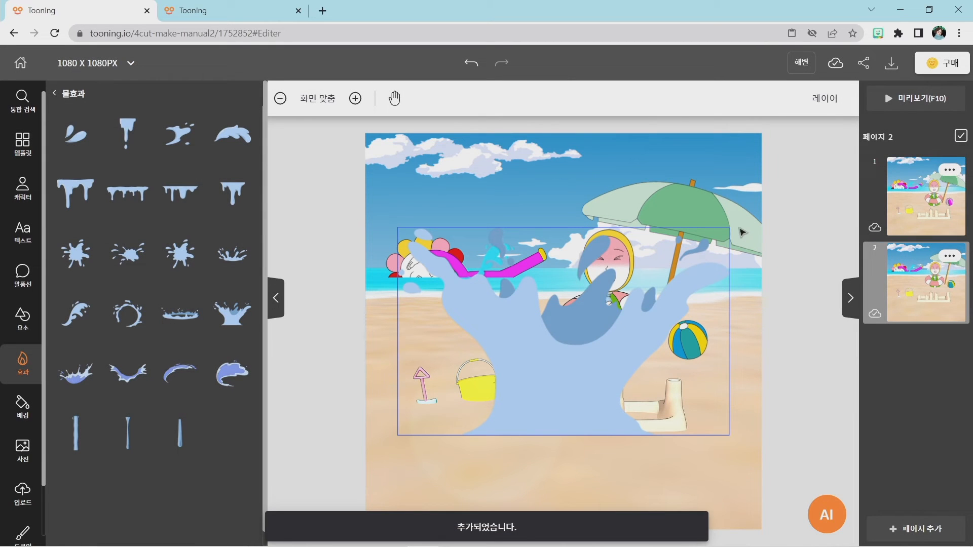
left_click(730, 229)
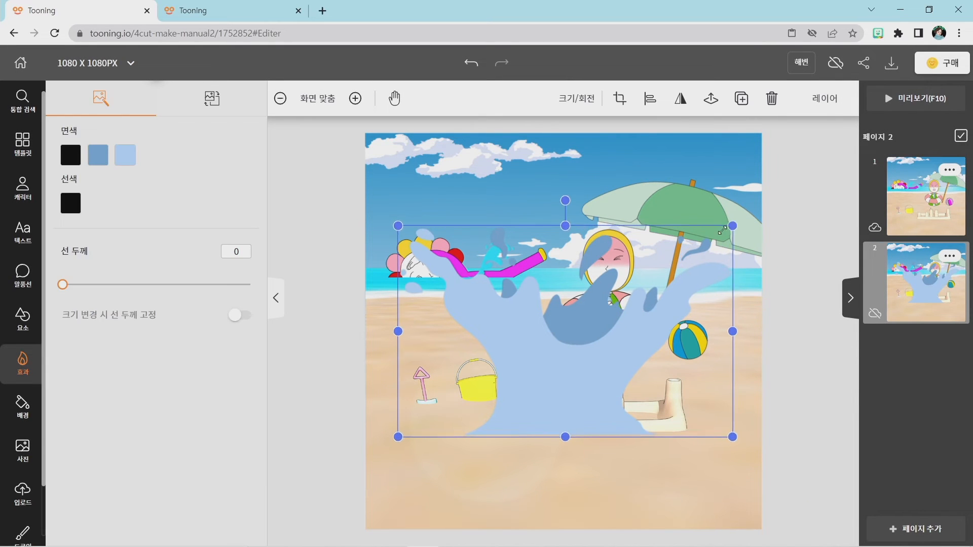
left_click_drag(730, 229, 540, 271)
left_click_drag(507, 331, 507, 331)
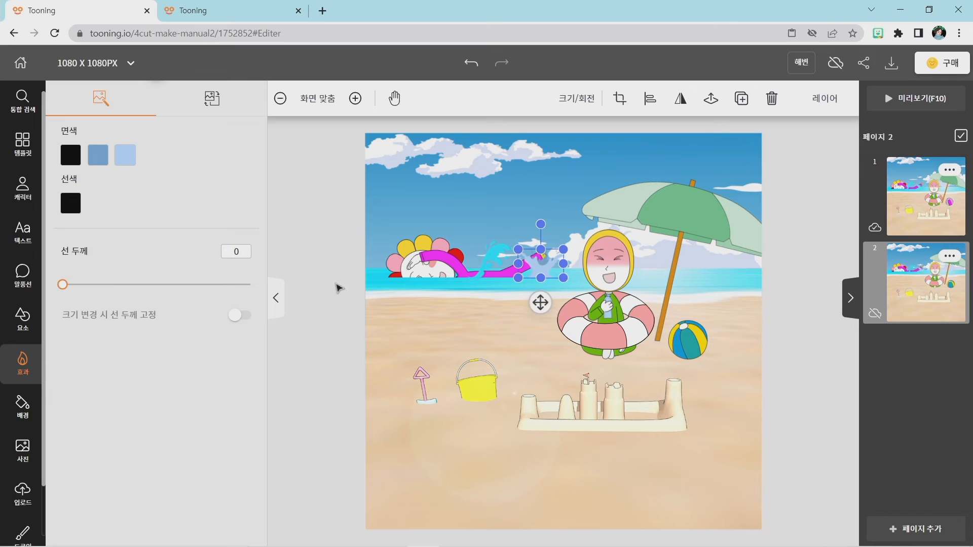
Recolour the light blue fill of page 2's crown splash with cyan #4DEBFF sampled from the sea.
left_click(124, 155)
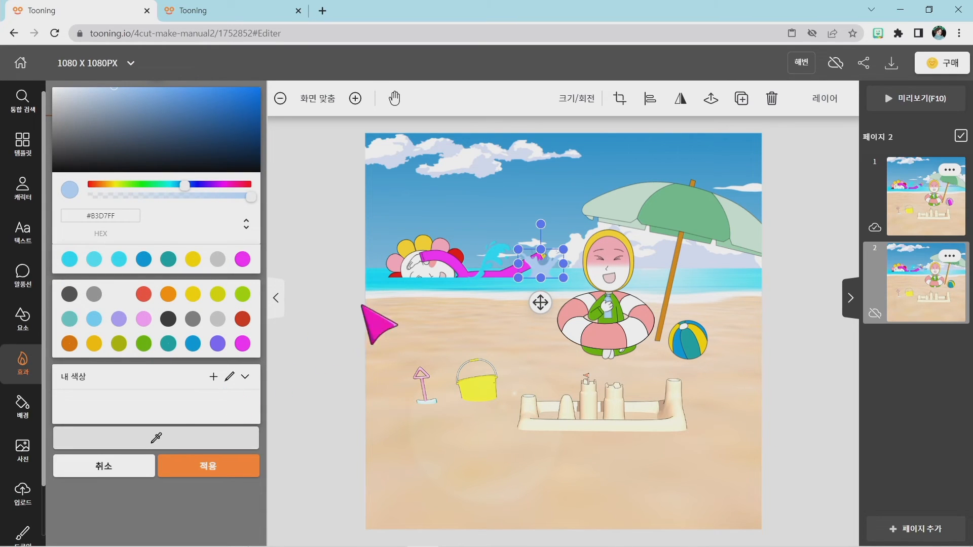
left_click(157, 443)
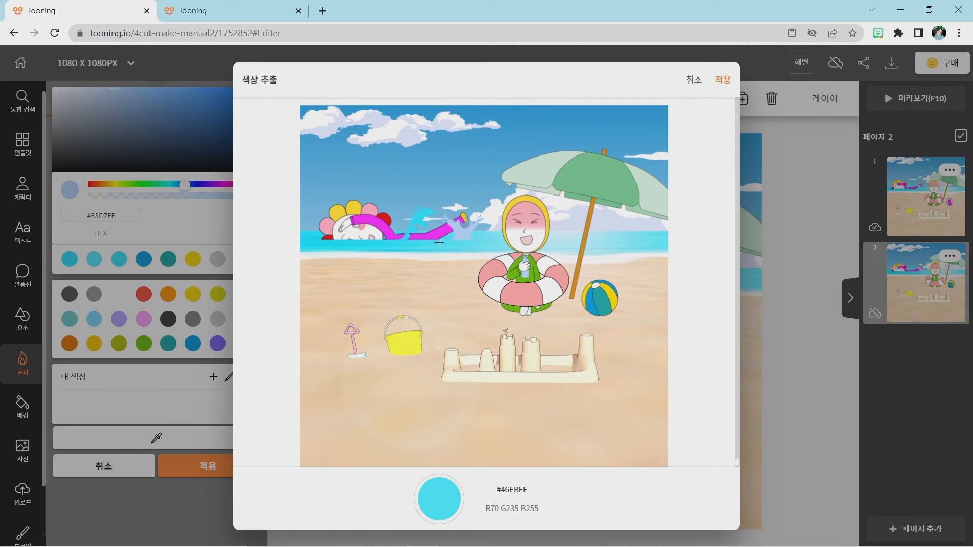
left_click(442, 243)
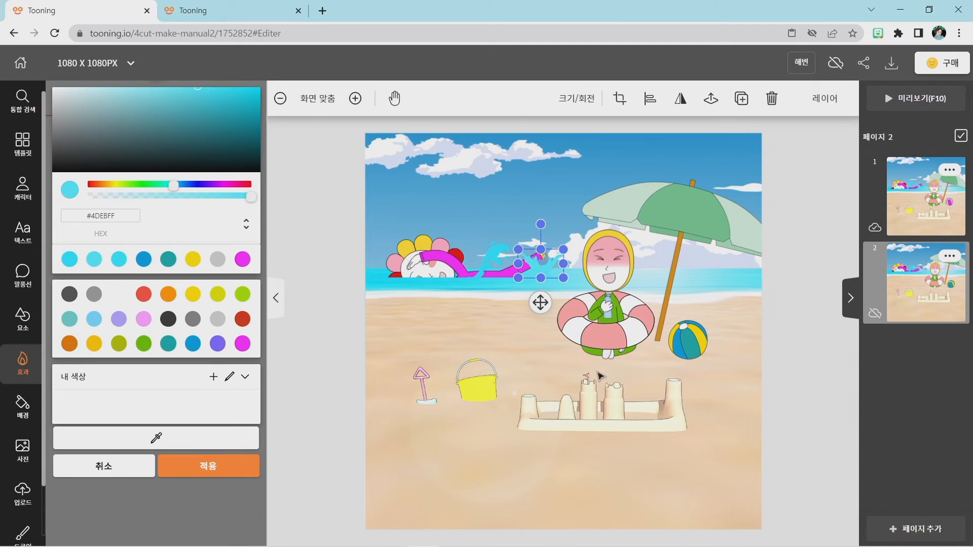
left_click(233, 473)
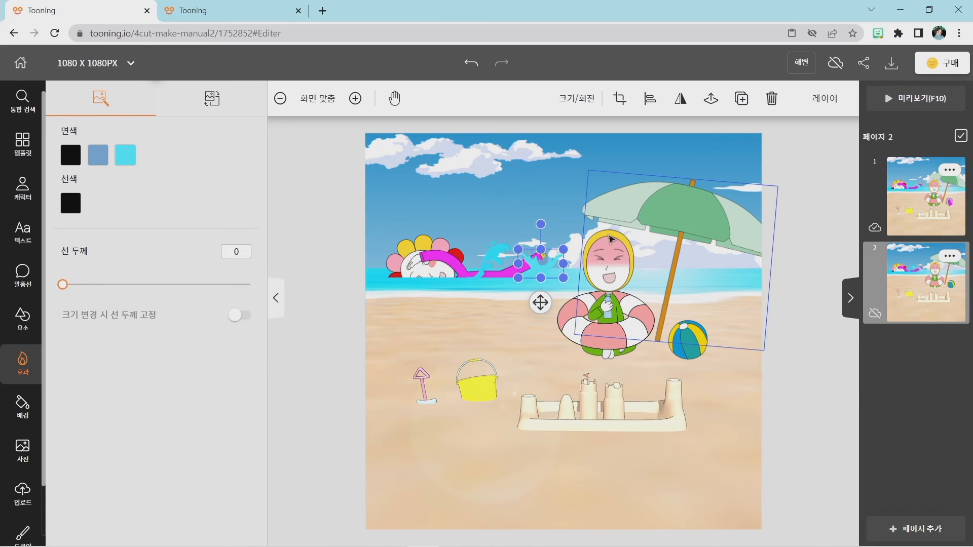
Return to page 1 and open the text collection.
left_click(912, 194)
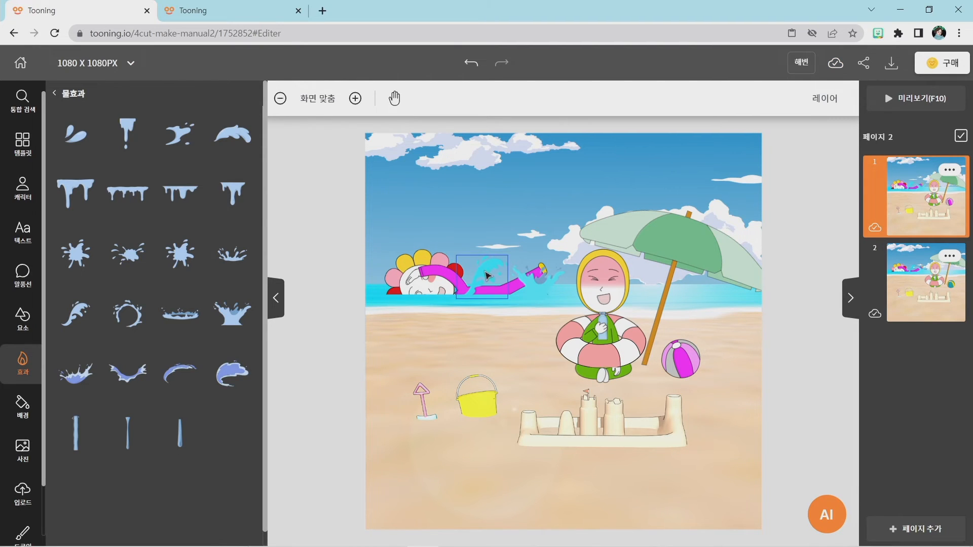
left_click(26, 312)
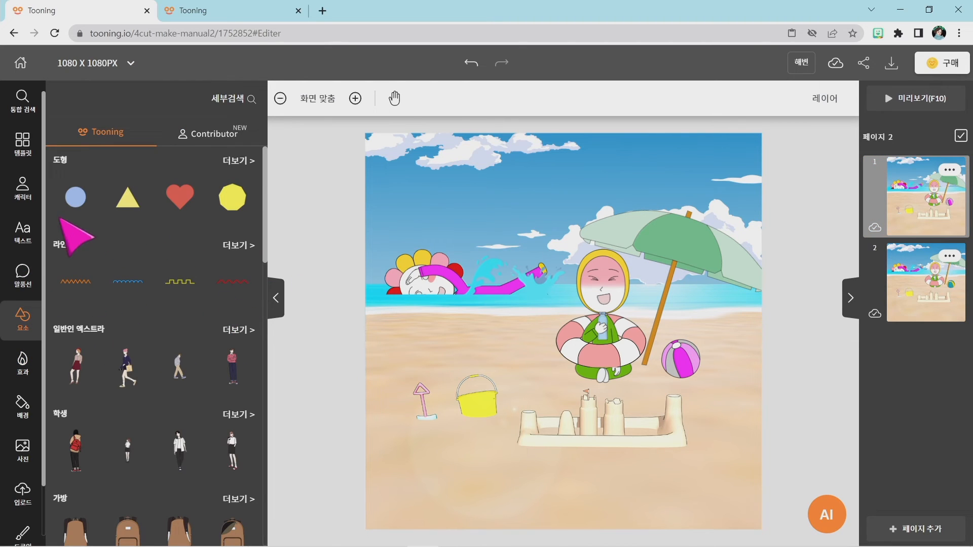
left_click(21, 234)
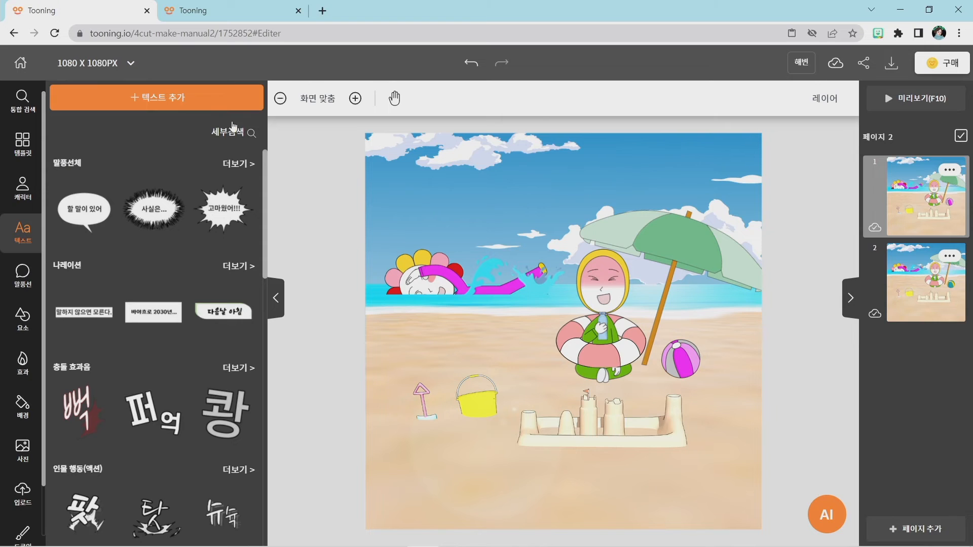
left_click(160, 95)
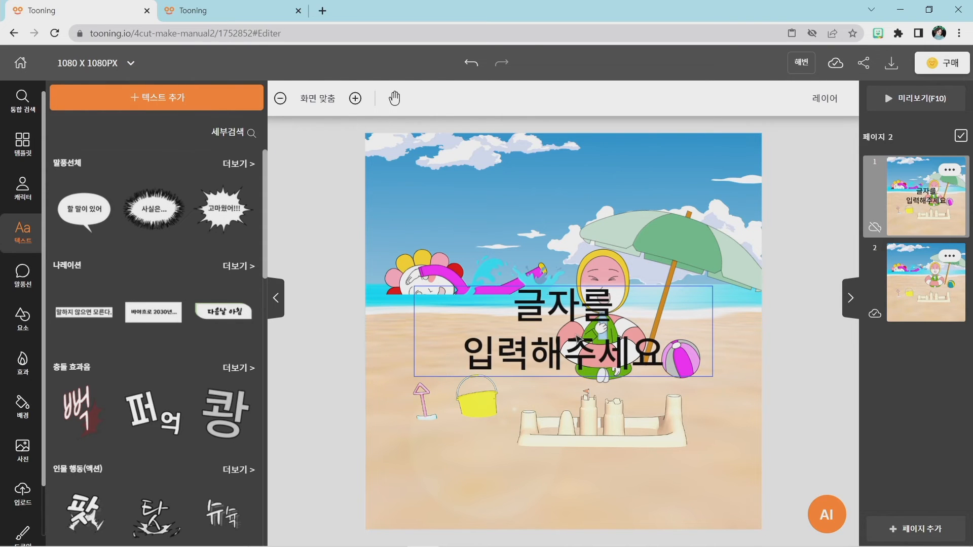
left_click(572, 333)
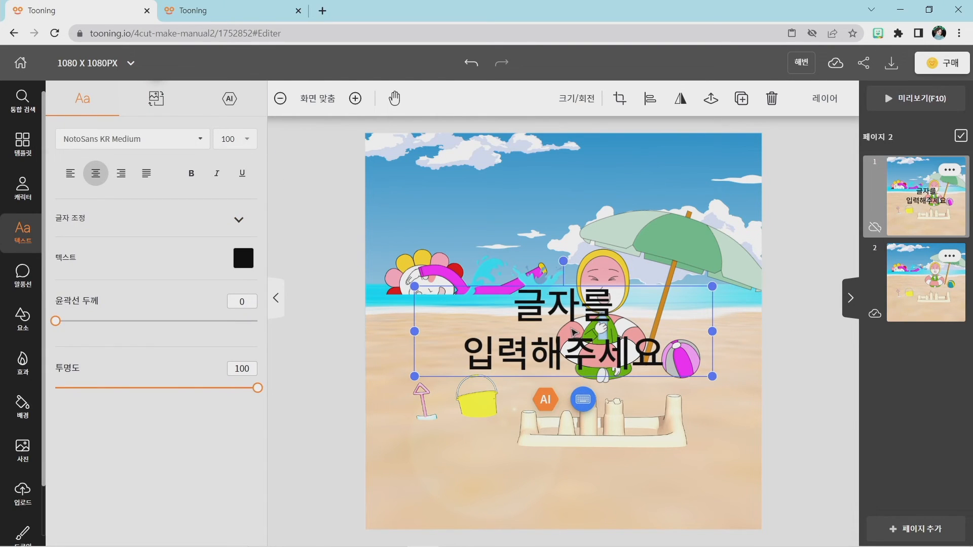
key("Delete")
Check the finished comic in the other browser tab, return, and add the "할 말이 있어" speech-bubble text to page 1.
left_click(235, 6)
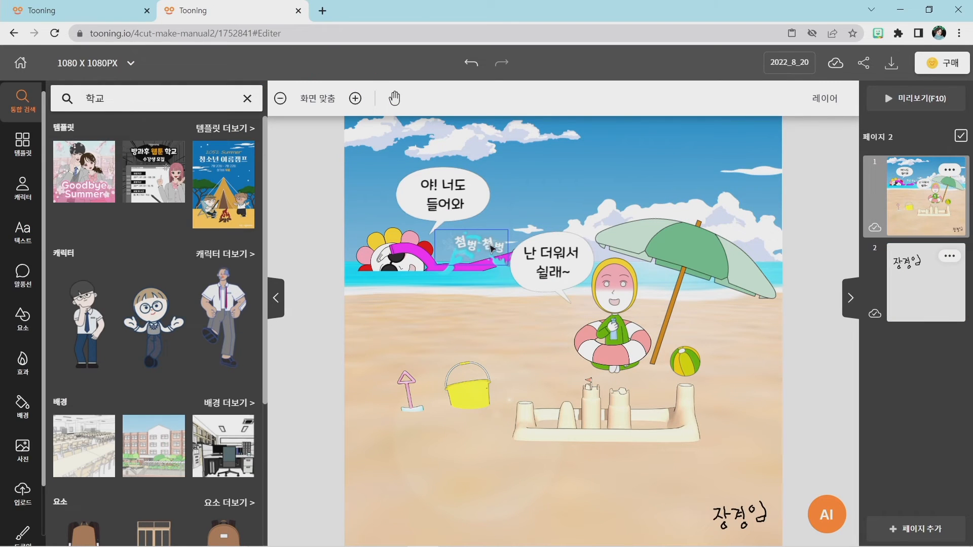
left_click(93, 5)
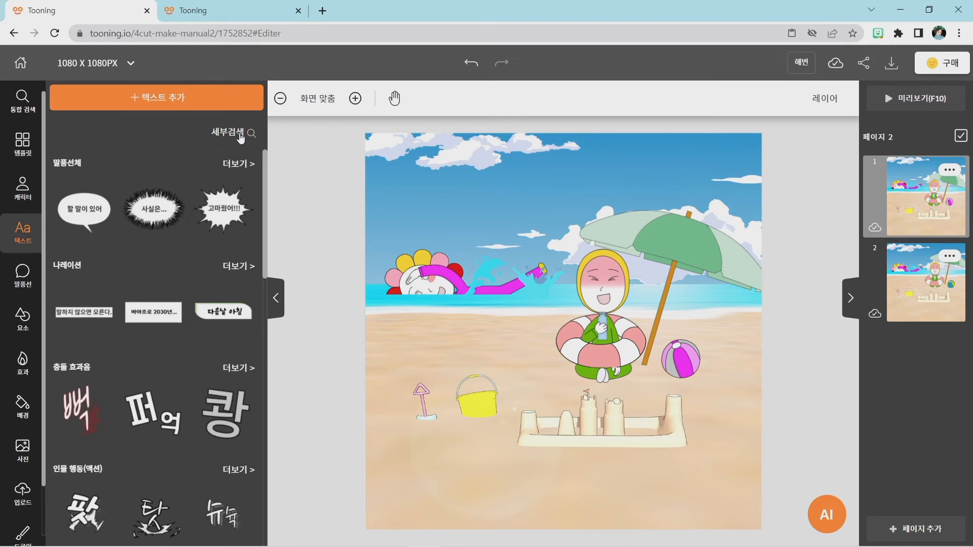
key("super+plus")
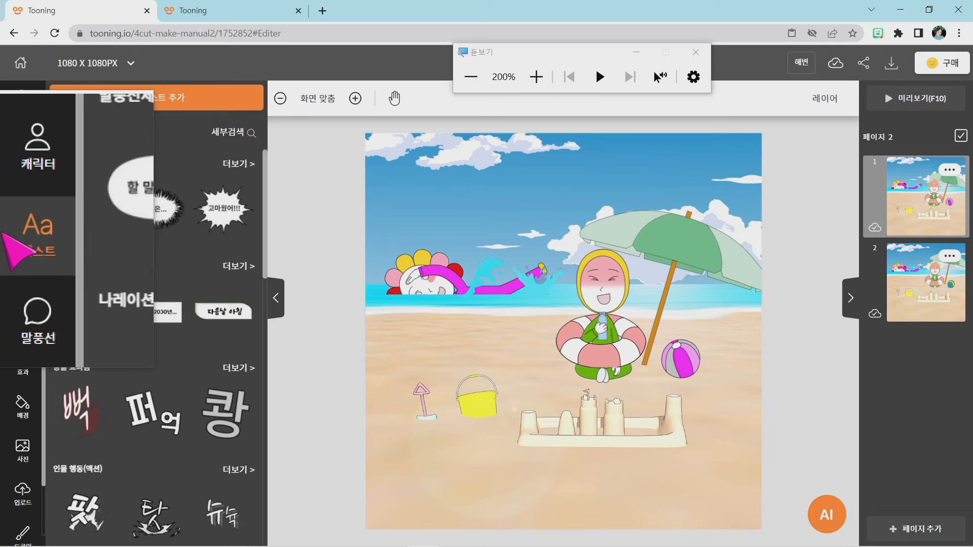
left_click(89, 205)
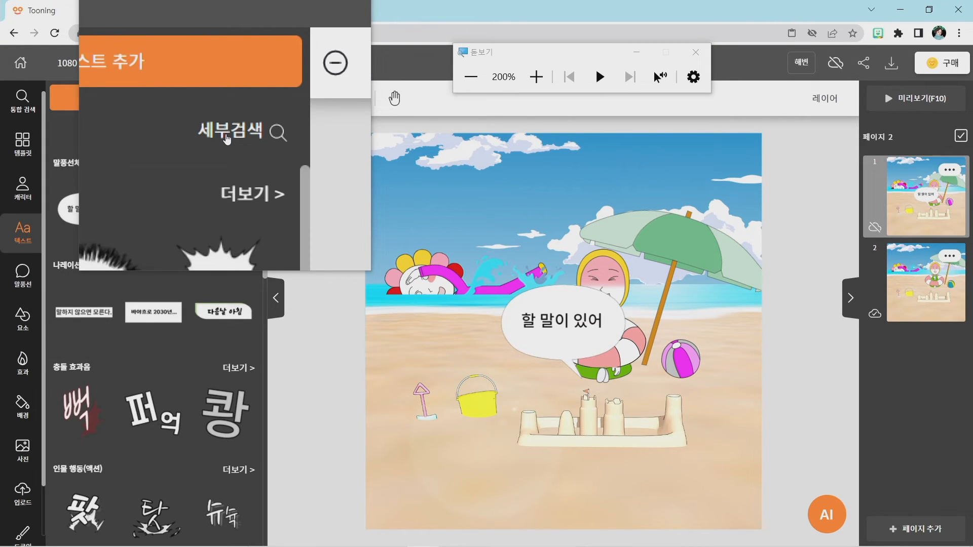
Close the screen magnifier and search the text collection for 첨벙첨벙.
key("super+Escape")
left_click(228, 131)
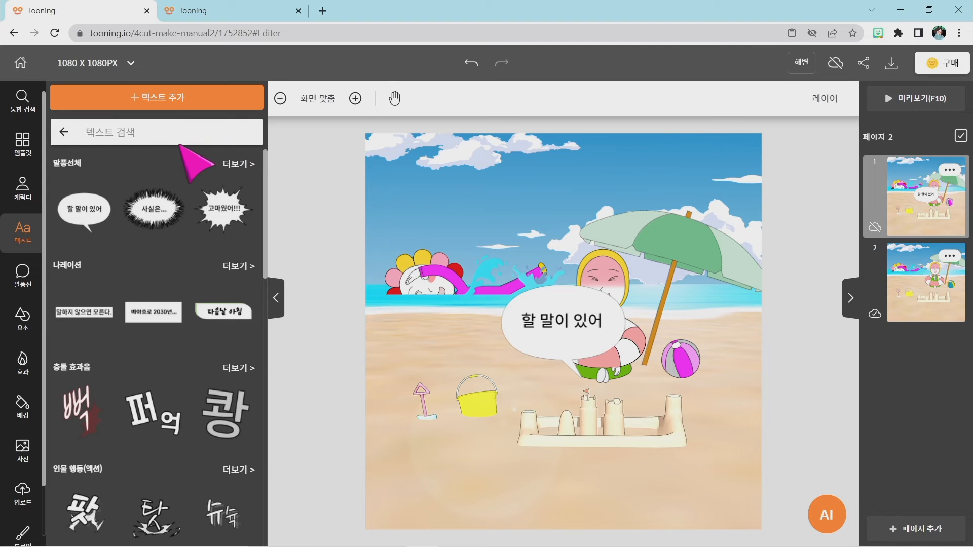
type("첨버")
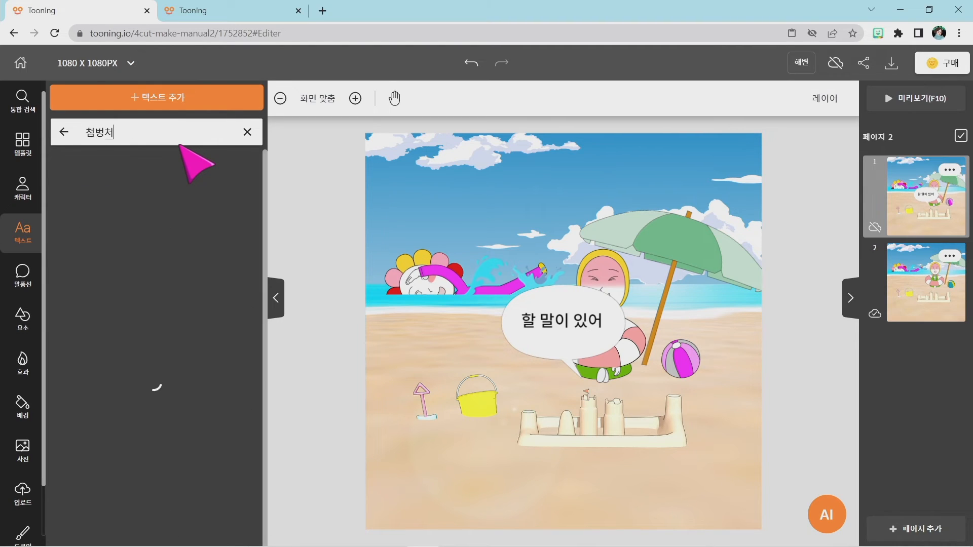
type("첨벙")
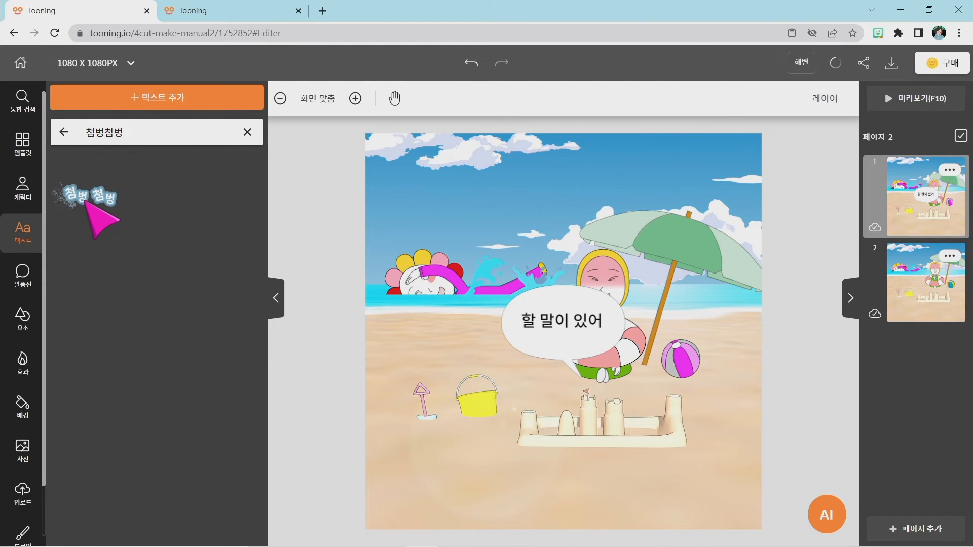
Delete the "할 말이 있어" text and its speech balloon from page 1.
left_click(571, 335)
key("Delete")
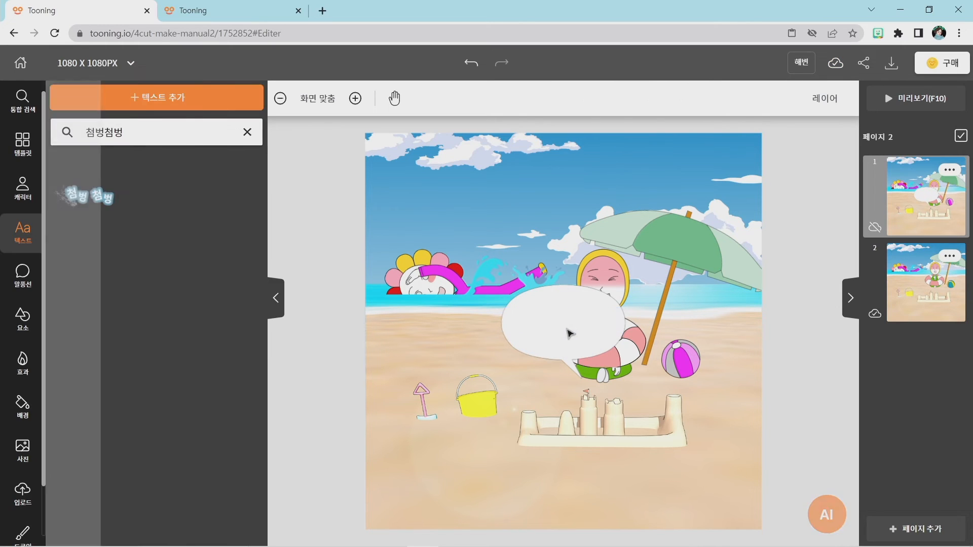
left_click(575, 321)
key("Delete")
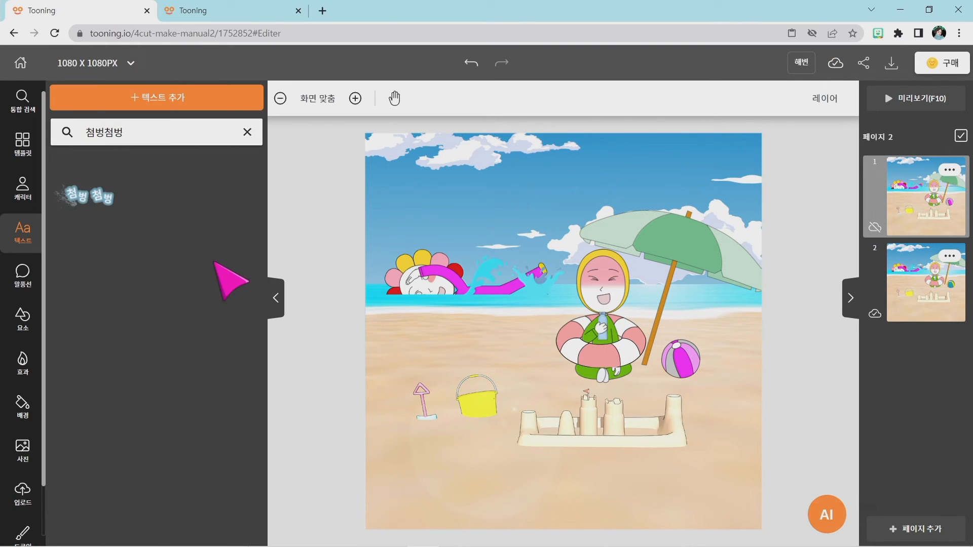
Add the 첨벙 첨벙 effect text to page 1, resize it and place it over the swimmer's water splashes.
left_click(96, 199)
left_click_drag(451, 282, 551, 325)
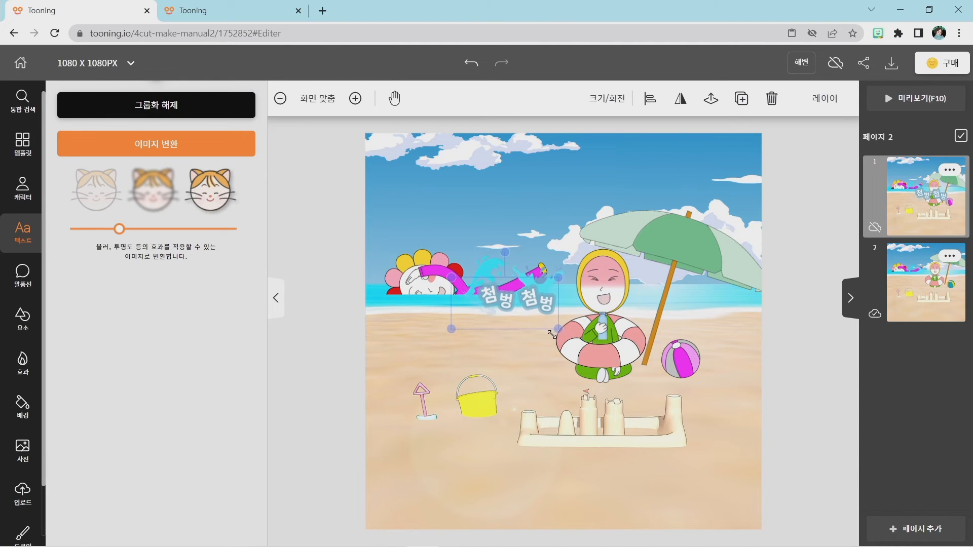
left_click(520, 351)
left_click_drag(489, 294, 475, 258)
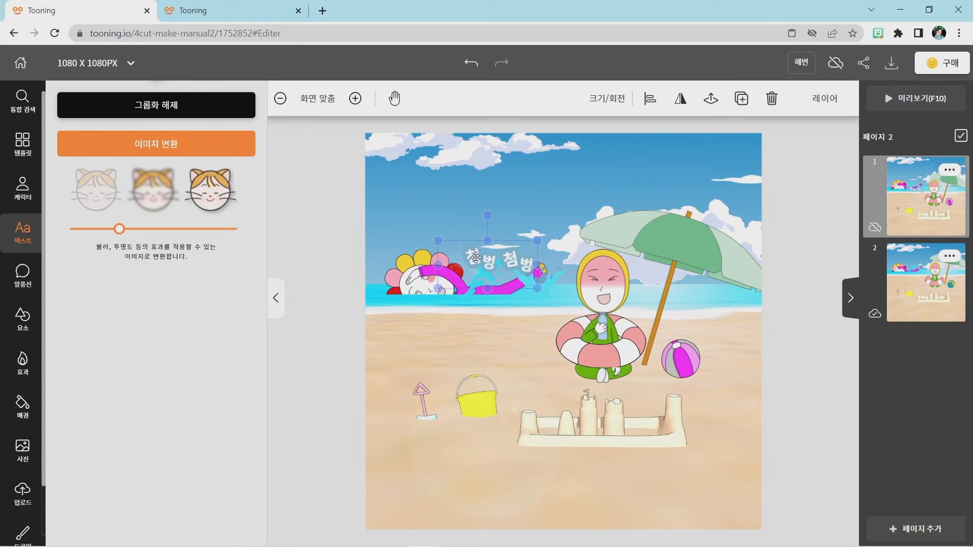
left_click(526, 360)
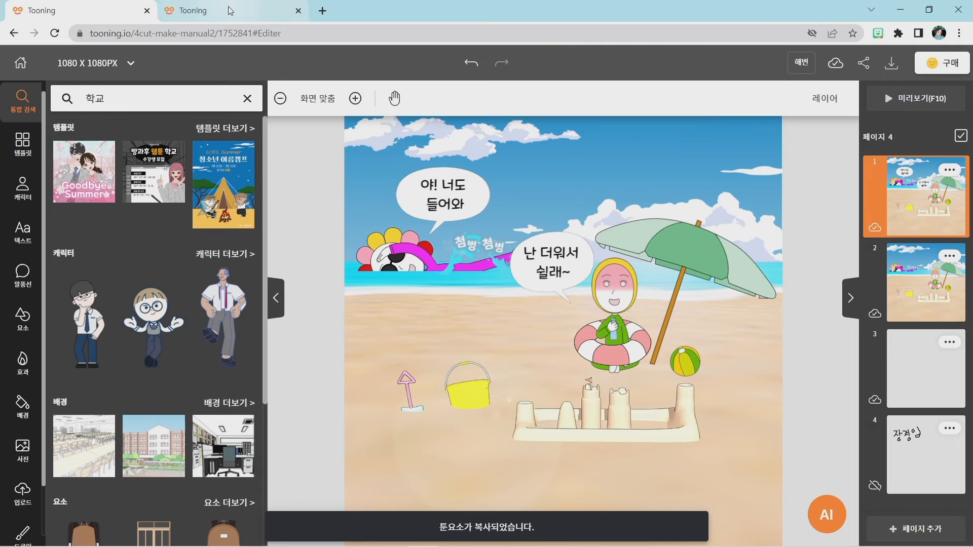
Compare the two open comics, examining the speech balloons in the finished one, and return to page 2 of the working comic.
left_click(229, 9)
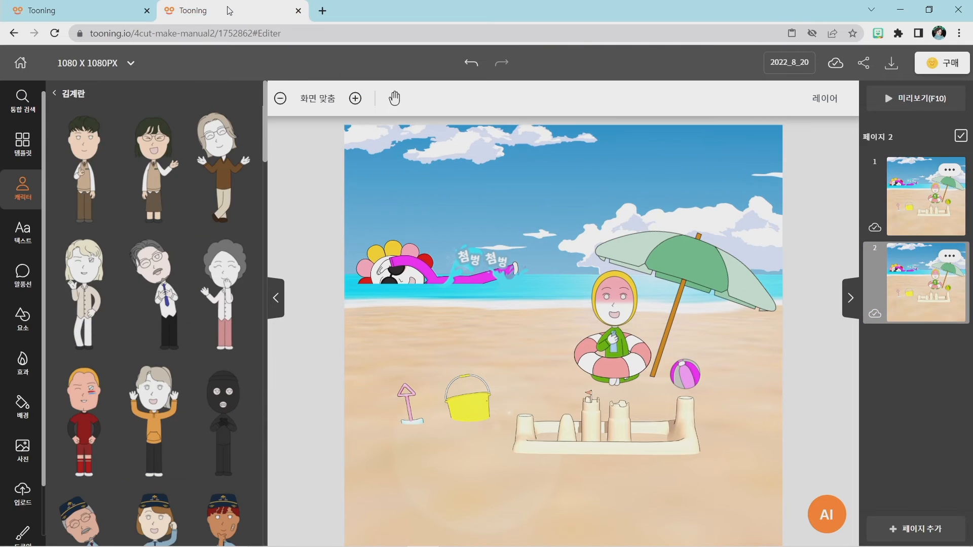
left_click(71, 11)
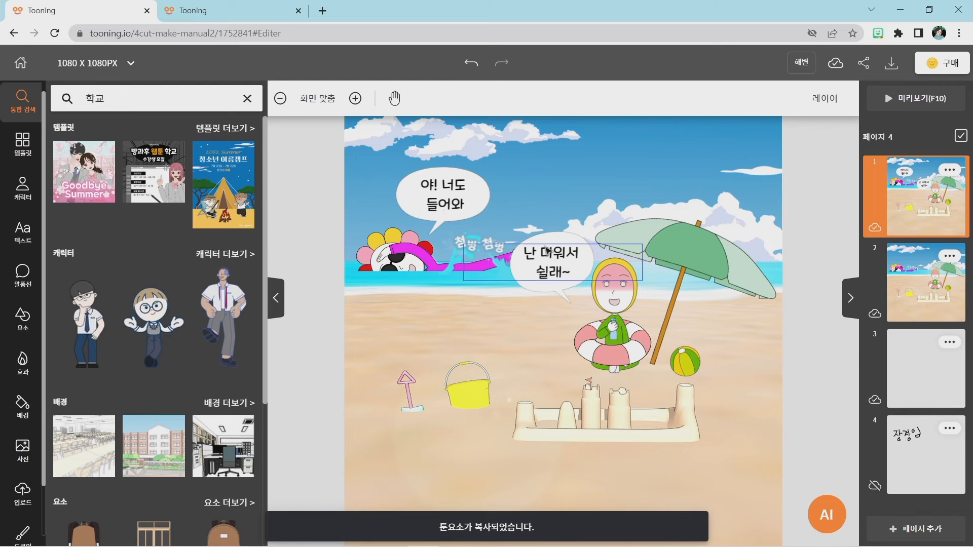
left_click(200, 11)
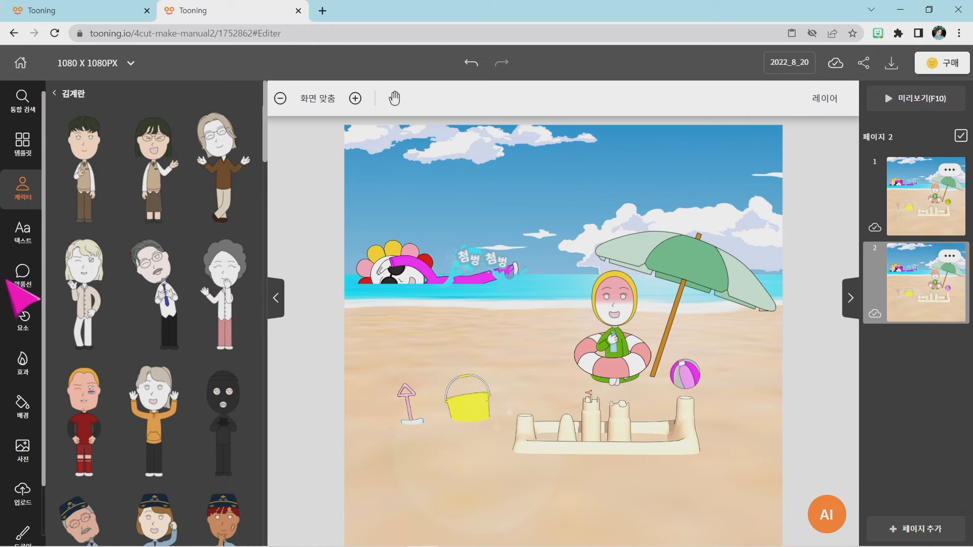
Open the speech balloon collection and examine its categories from 기본 through 효과 under magnification.
left_click(20, 276)
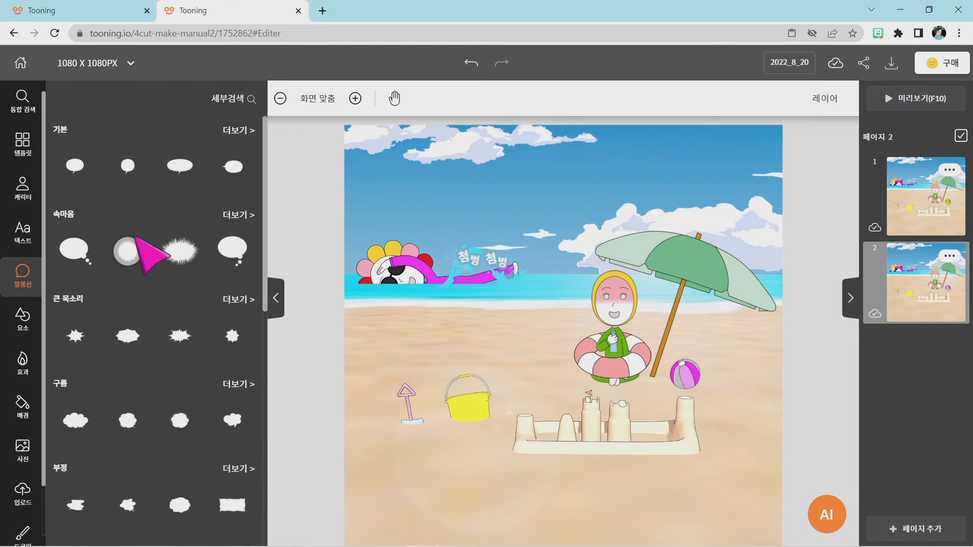
key("super+plus")
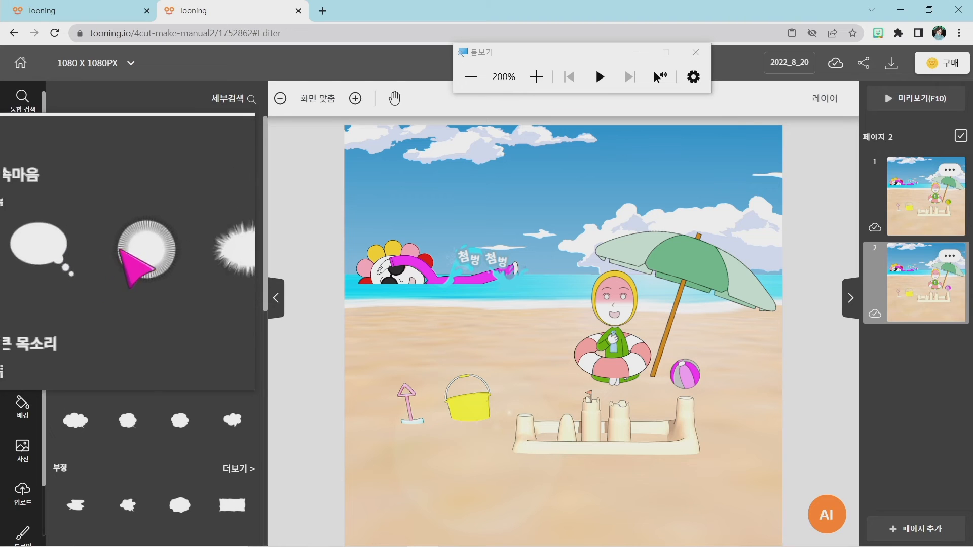
scroll(137, 317, "down", 1)
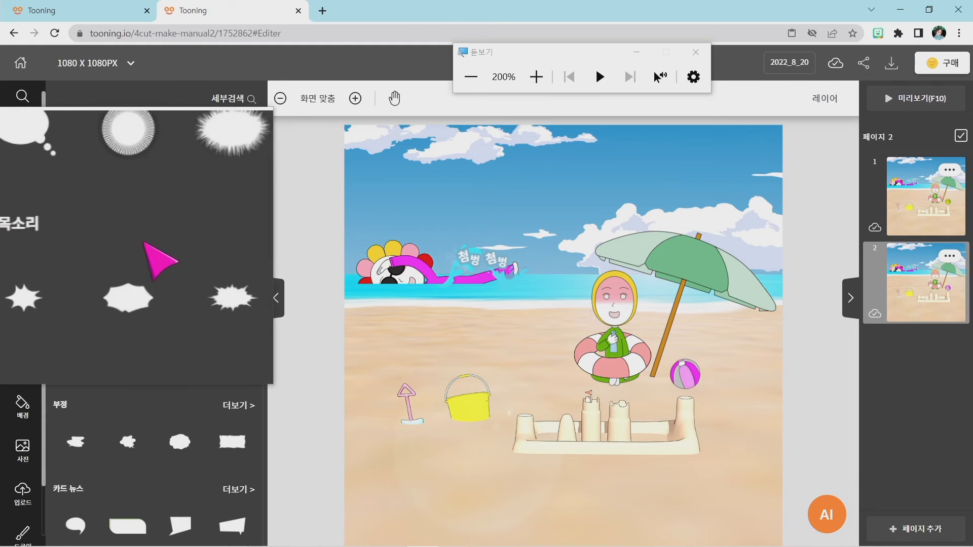
scroll(102, 304, "down", 1)
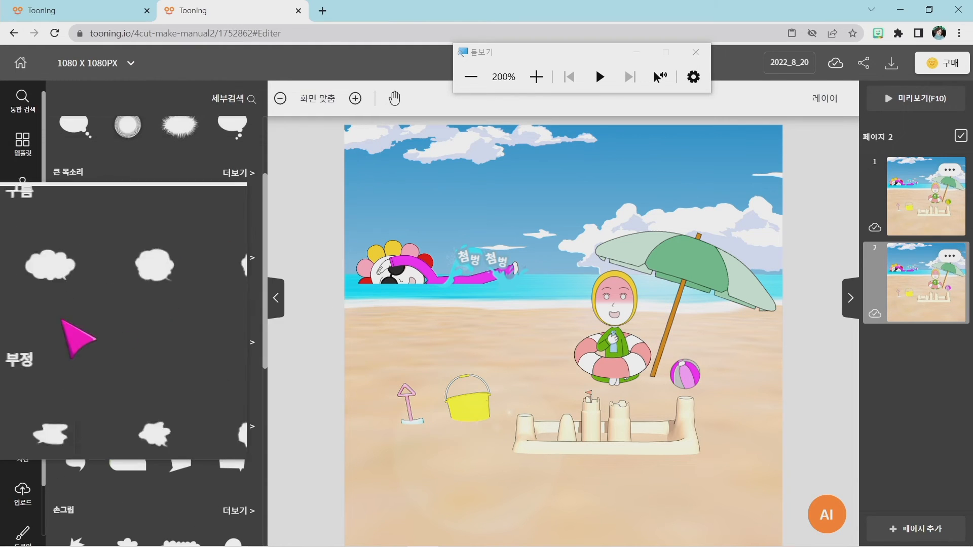
scroll(96, 298, "down", 1)
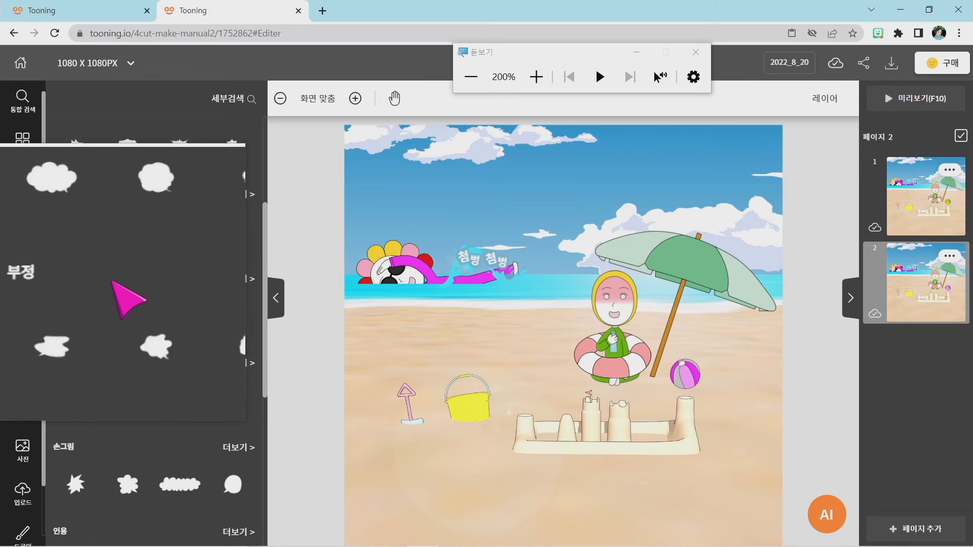
scroll(111, 284, "down", 1)
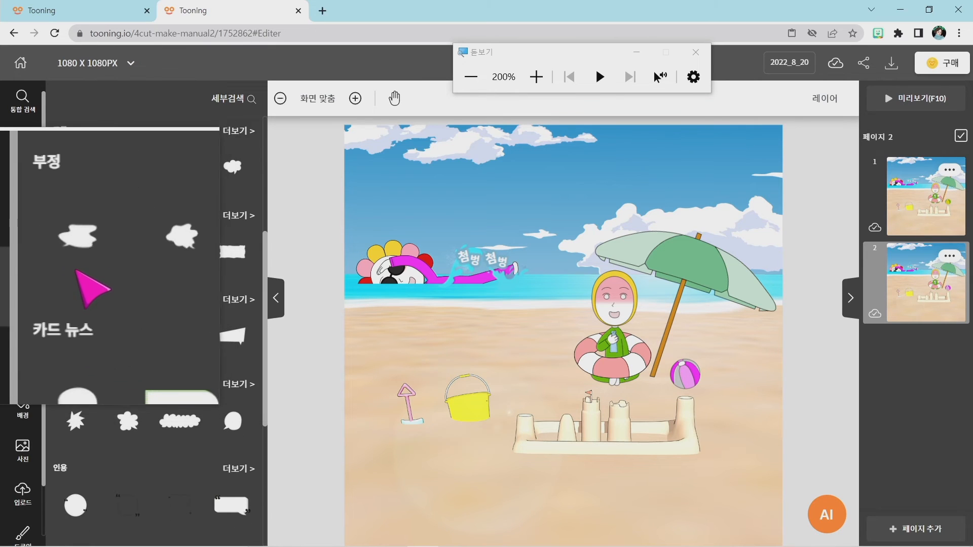
scroll(76, 269, "down", 2)
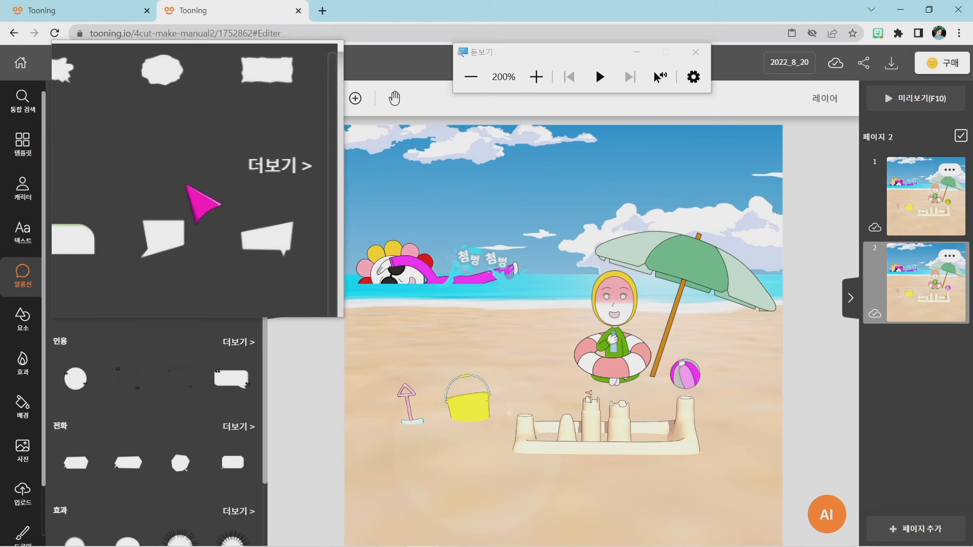
scroll(170, 213, "down", 2)
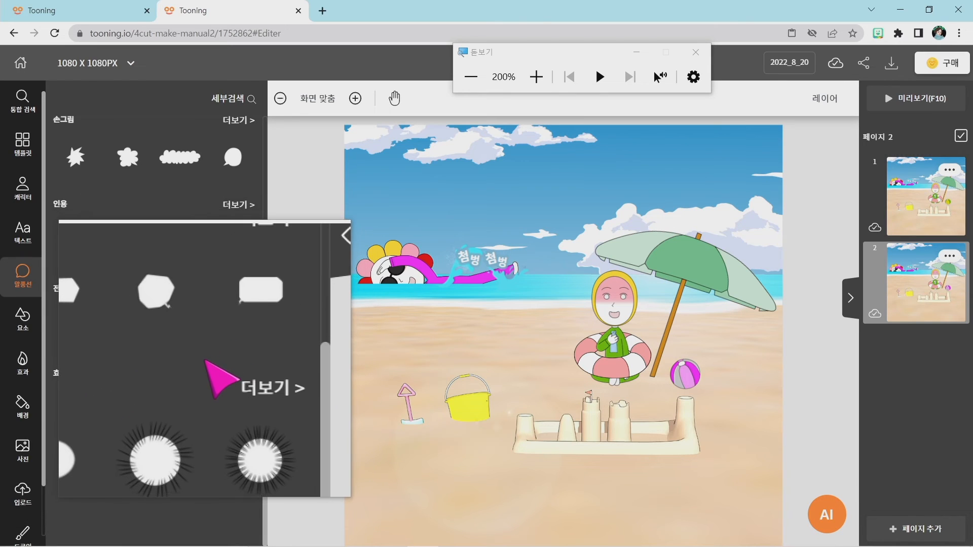
key("super+Escape")
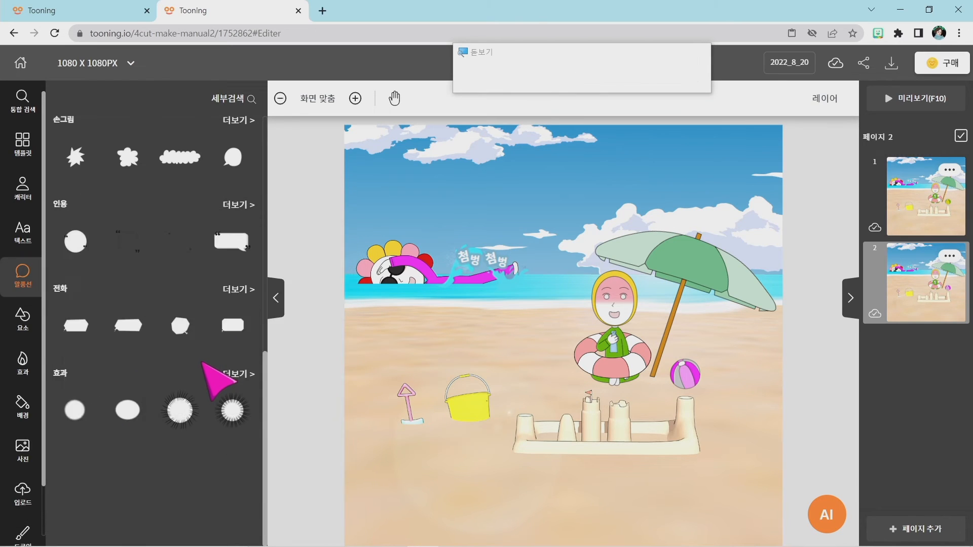
scroll(142, 341, "up", 8)
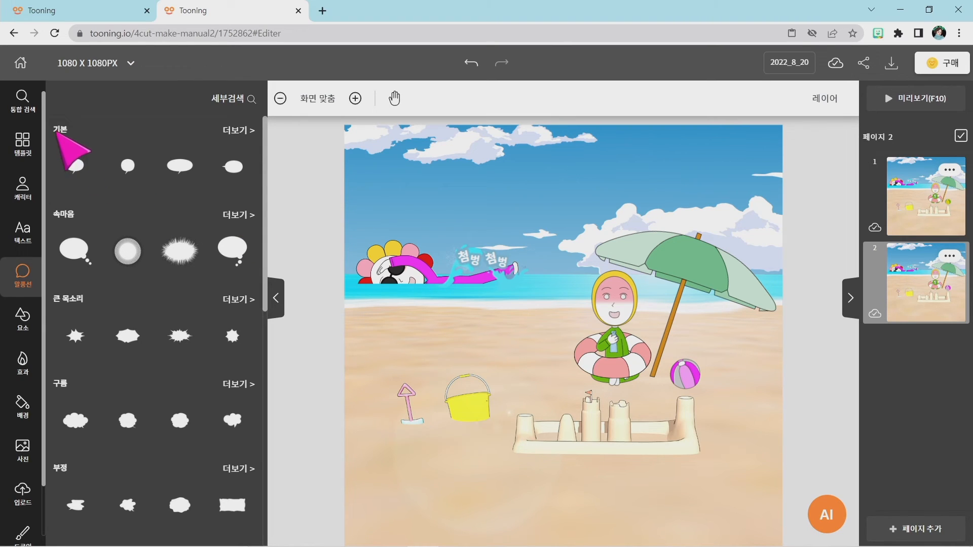
Add the oval balloon with a lower tail from the full 기본 category to page 2 and shrink it.
left_click(226, 135)
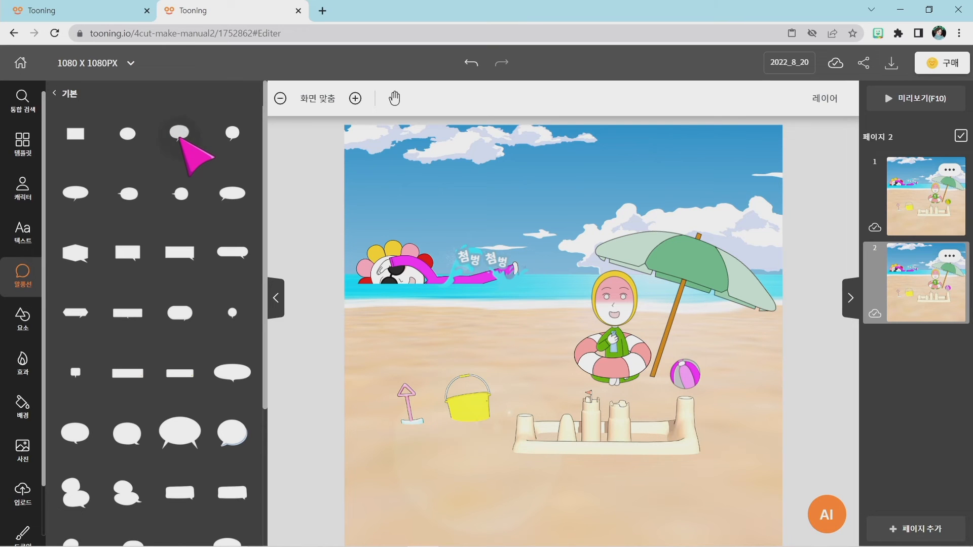
left_click(179, 134)
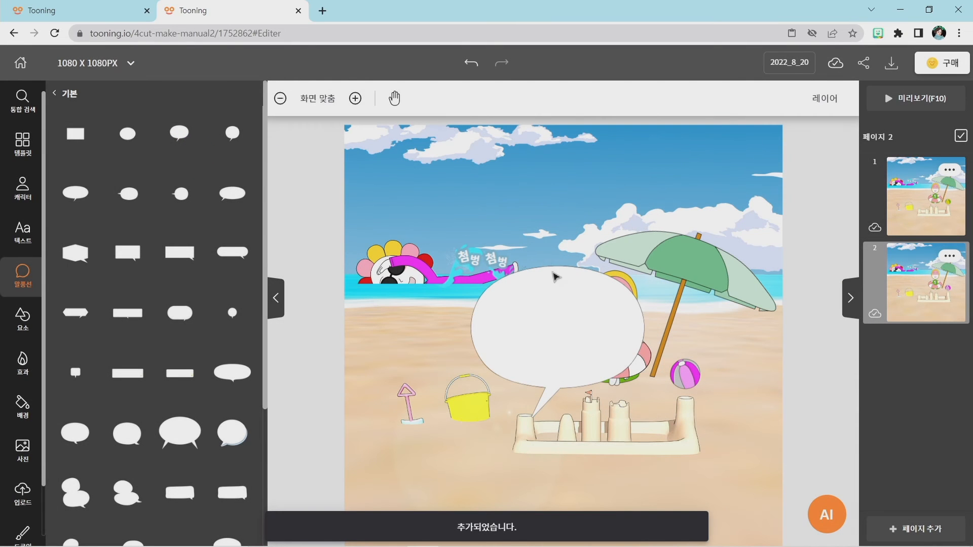
left_click_drag(518, 257, 491, 201)
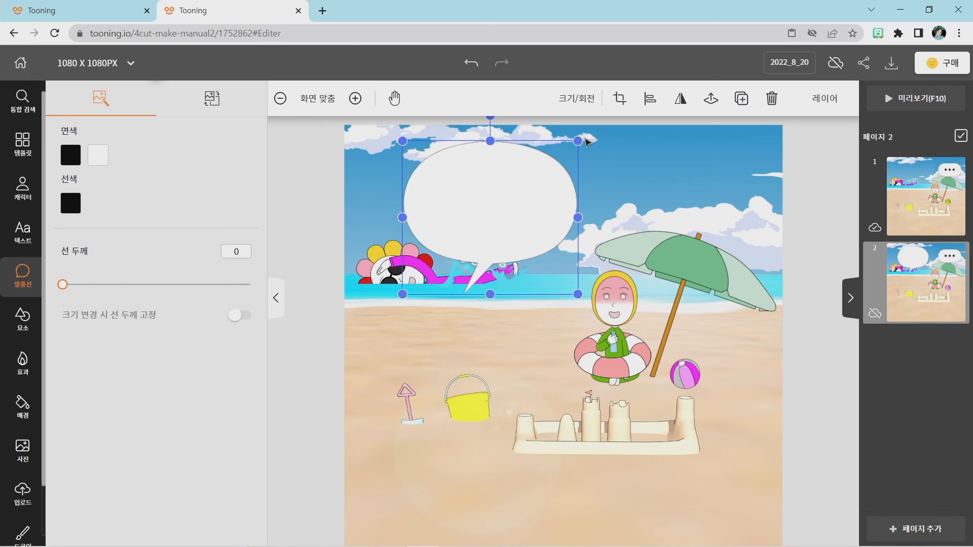
left_click_drag(576, 140, 511, 226)
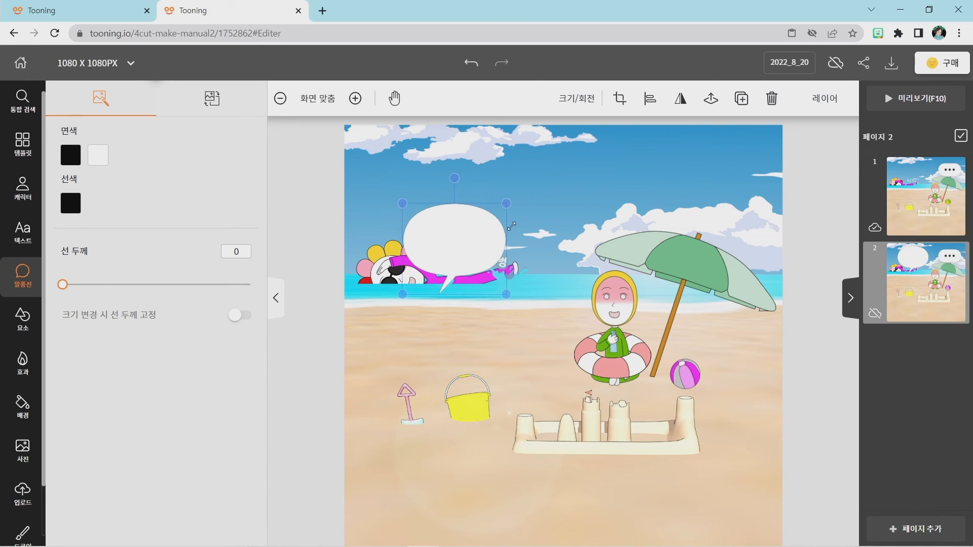
left_click(439, 337)
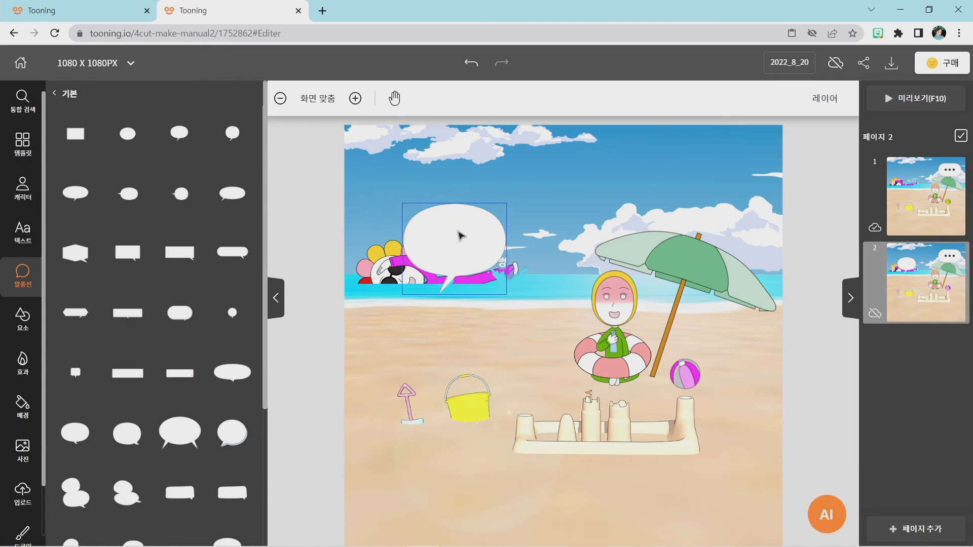
Move the oval balloon above the swimmer so its tail points at the swimmer's head, and flatten its height slightly.
left_click_drag(453, 223, 453, 186)
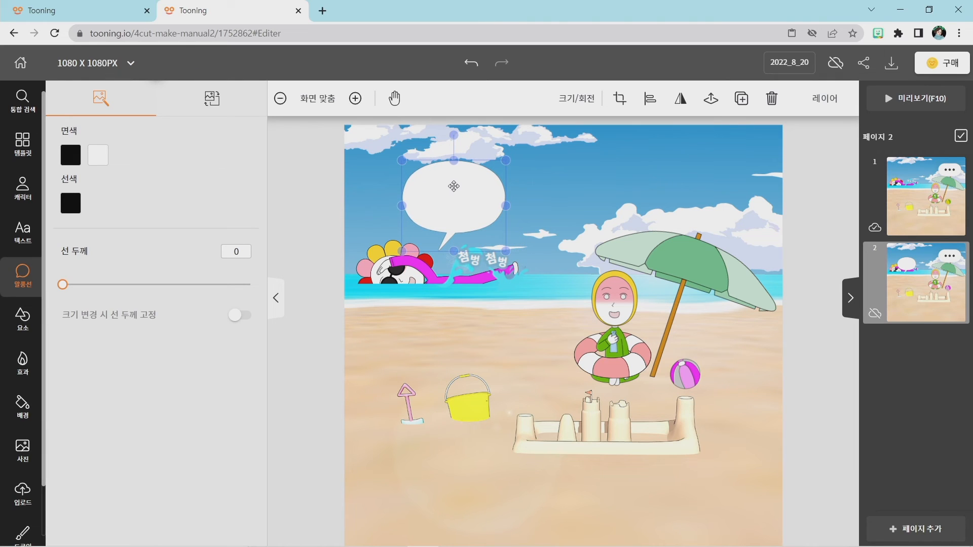
left_click(517, 332)
left_click(451, 217)
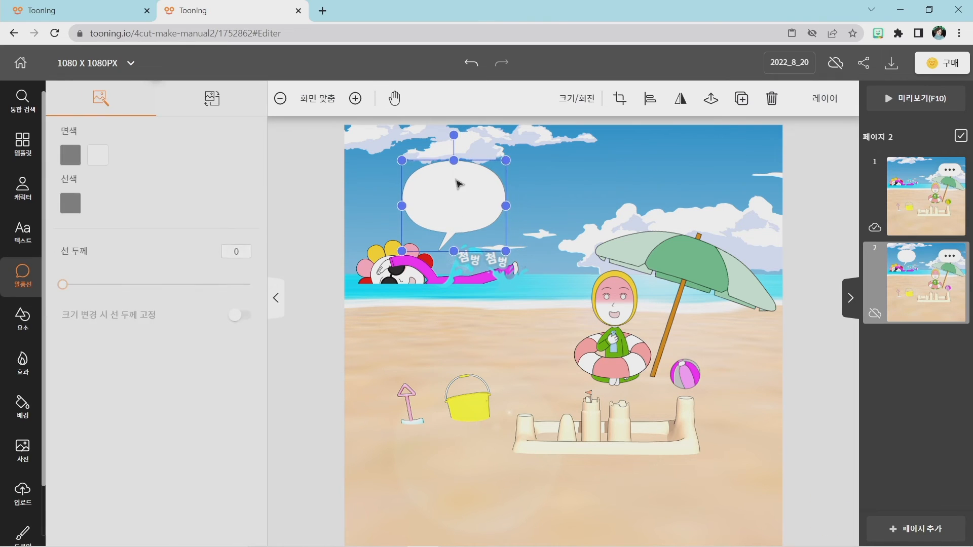
left_click_drag(452, 156, 452, 168)
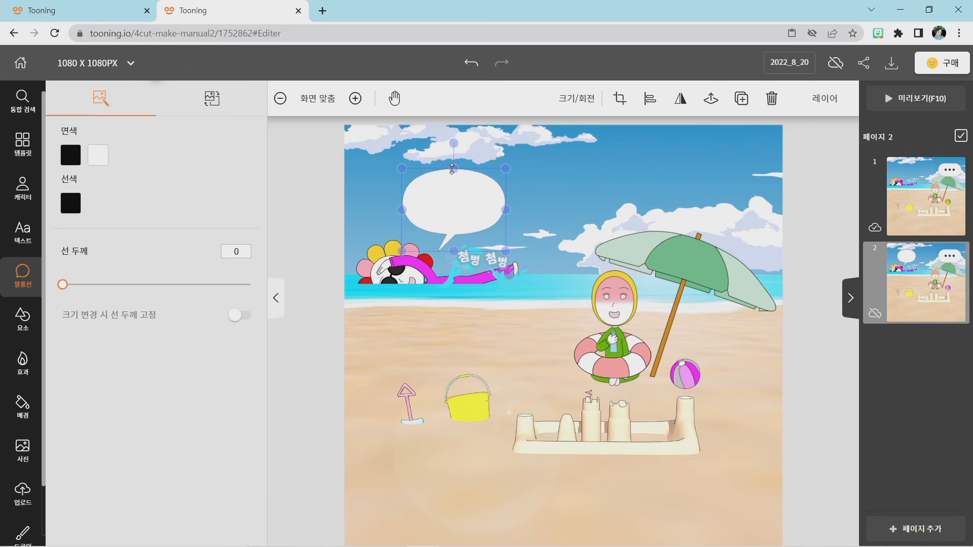
left_click(627, 334)
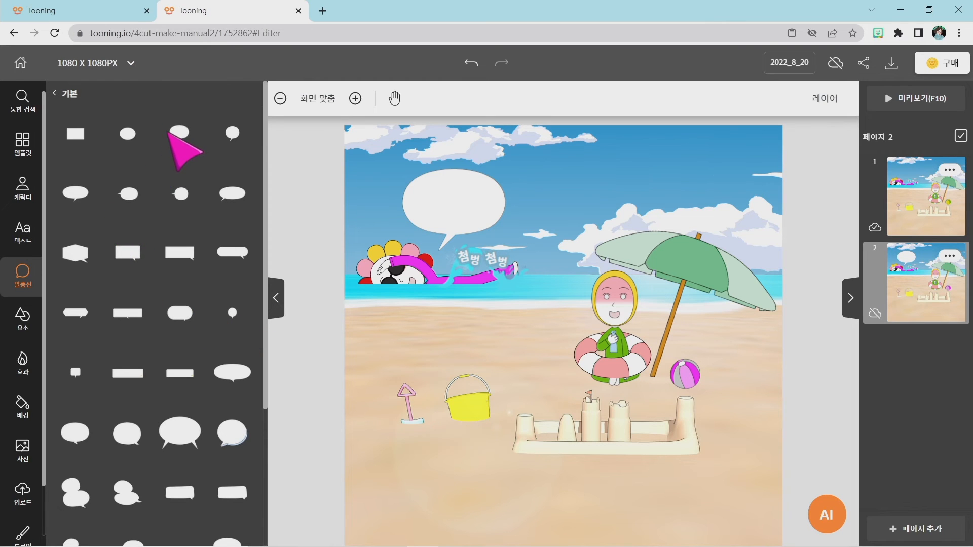
Add a second oval balloon of the same shape to page 2, shrink it and place it beside the parasol character's head.
left_click(177, 133)
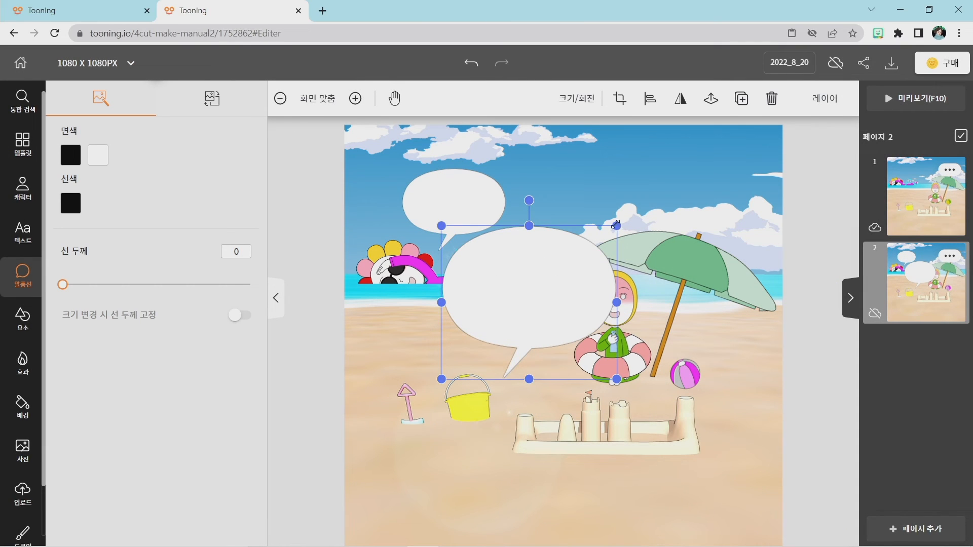
left_click_drag(616, 224, 543, 274)
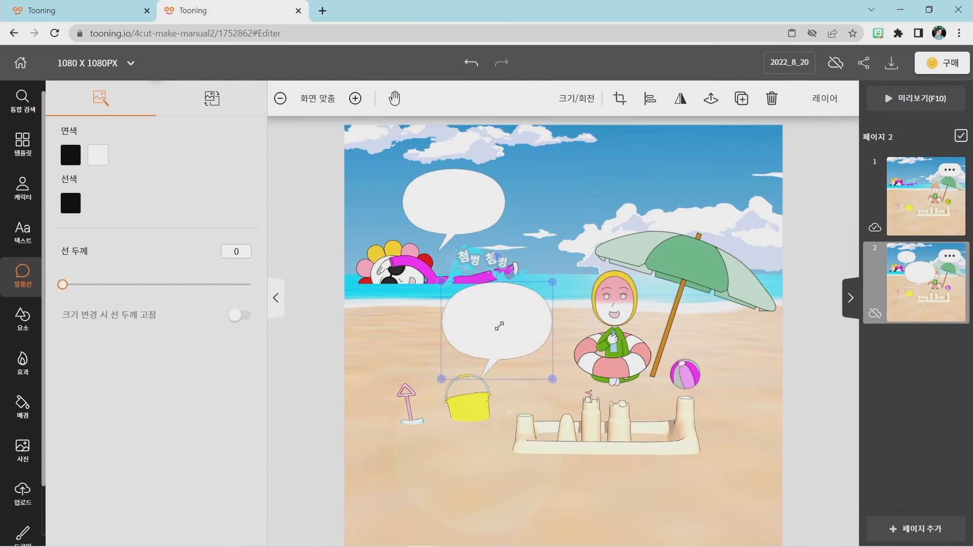
left_click(402, 330)
left_click_drag(510, 324, 530, 296)
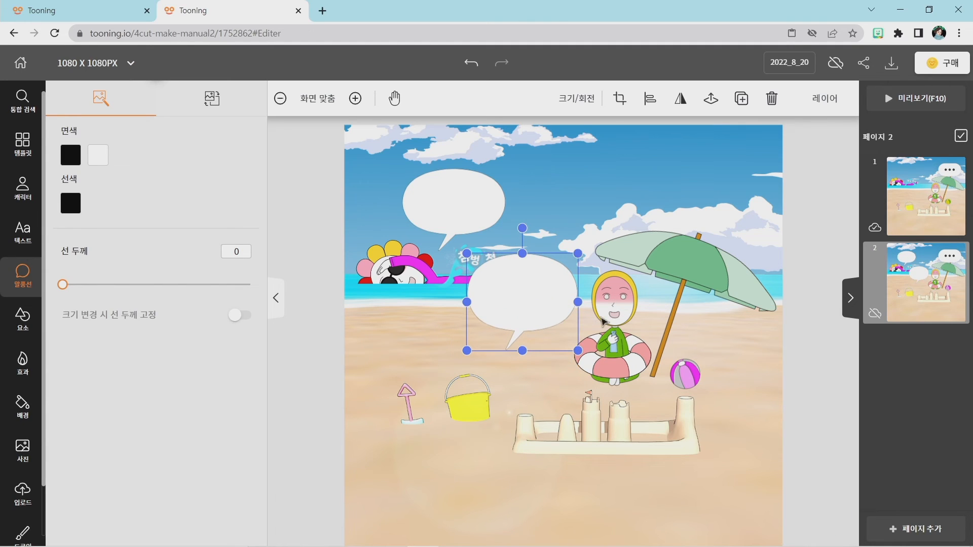
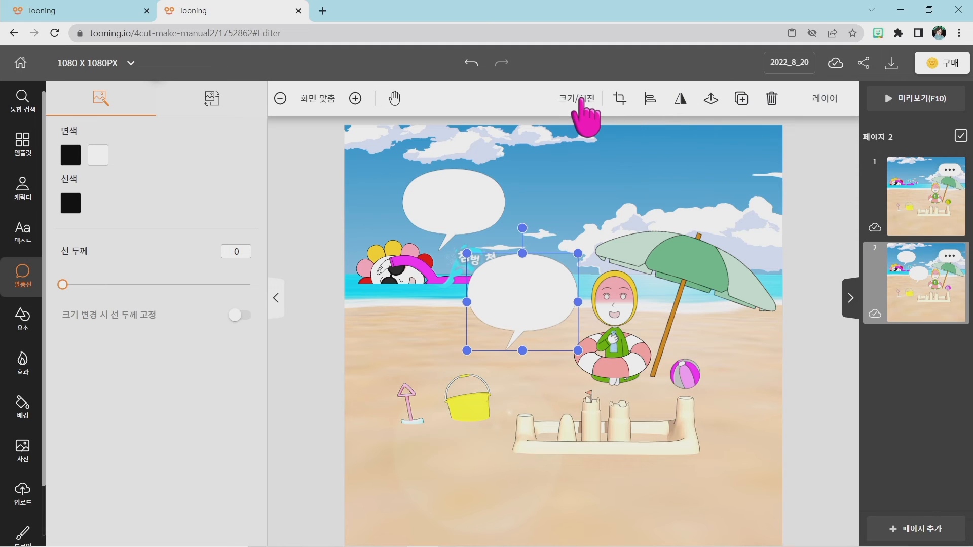
Flip the second oval balloon on page 2 horizontally so its tail leans toward the parasol character.
key("super+plus")
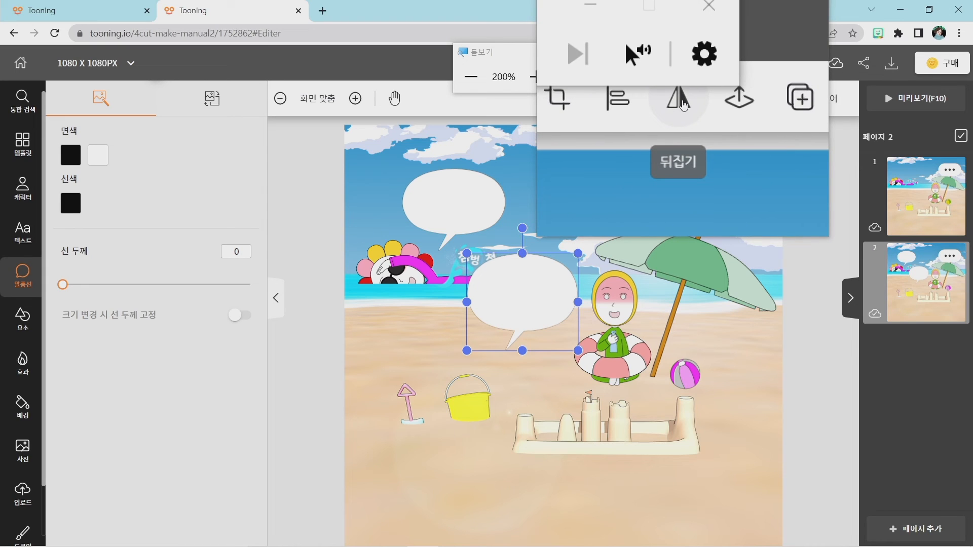
key("super+Escape")
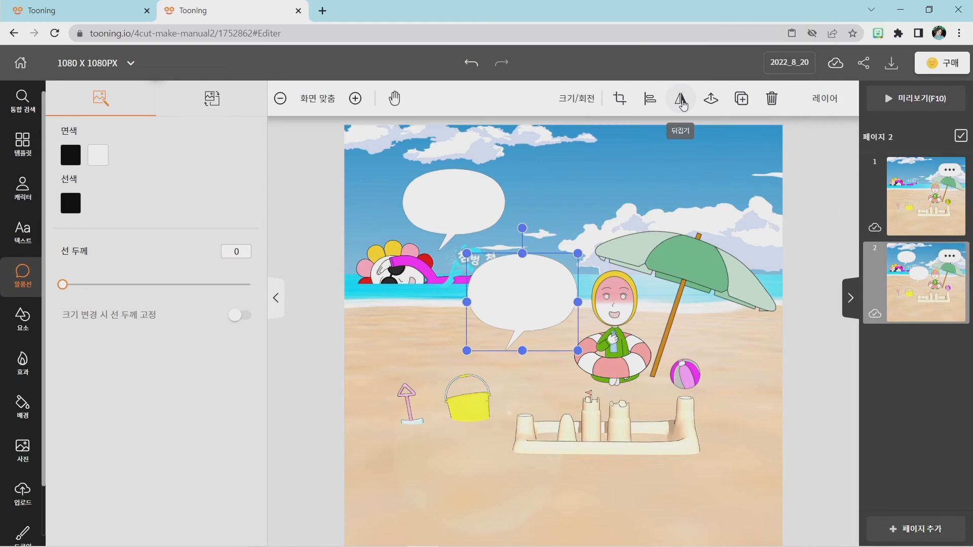
left_click(680, 98)
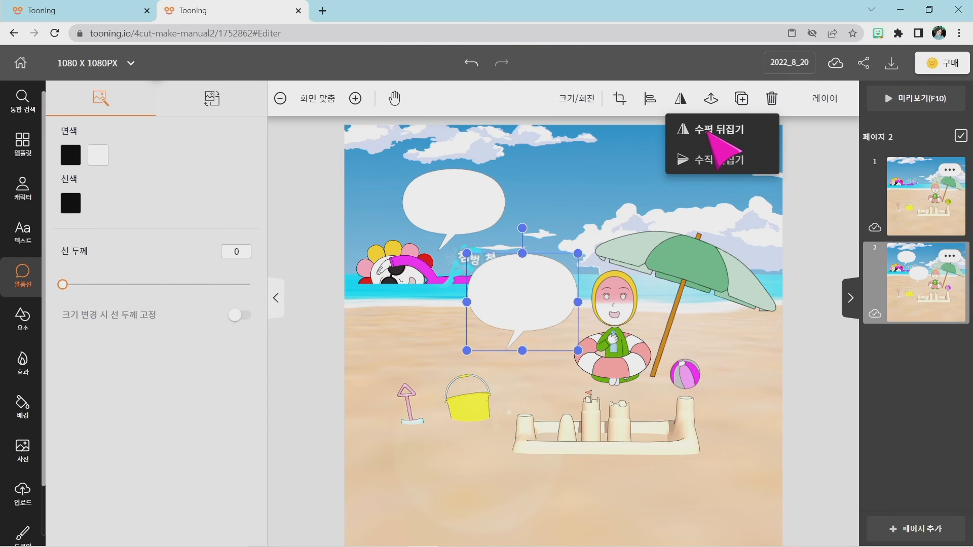
left_click(708, 130)
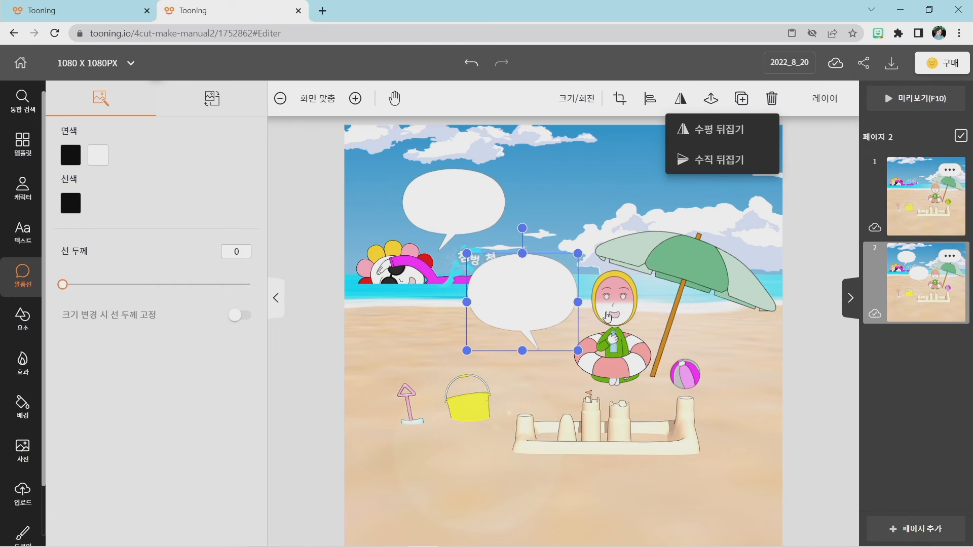
left_click(536, 383)
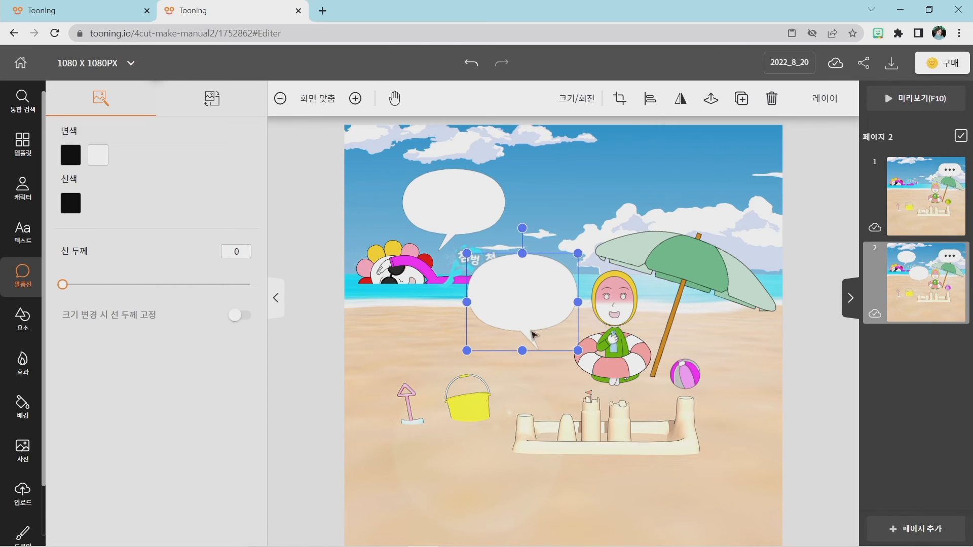
Move the flipped balloon above the parasol character's head on page 2 and flatten its height slightly.
left_click_drag(518, 306, 556, 235)
left_click_drag(567, 190, 576, 232)
left_click(524, 333)
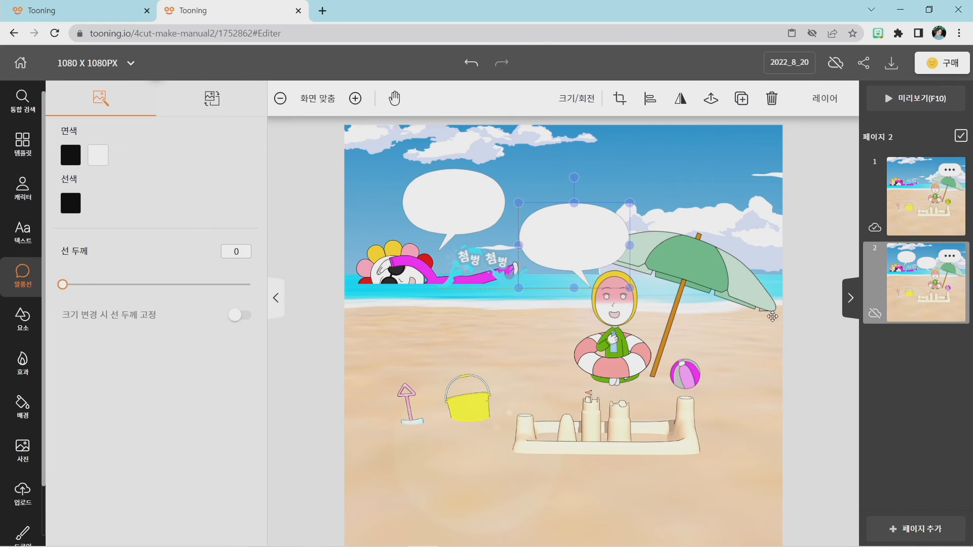
left_click(810, 358)
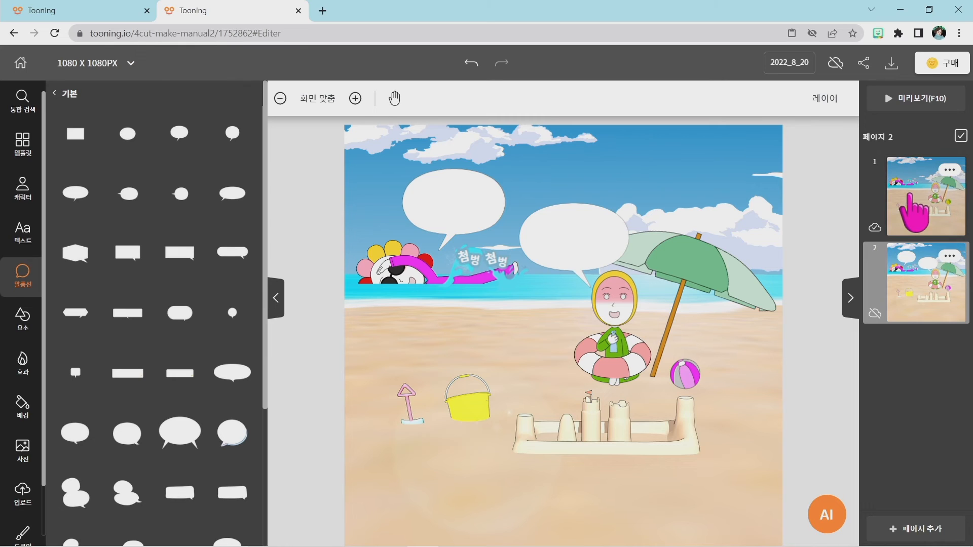
Add the oval balloon with a lower tail to page 1, shrink it and place it above the swimmer's head.
left_click(911, 200)
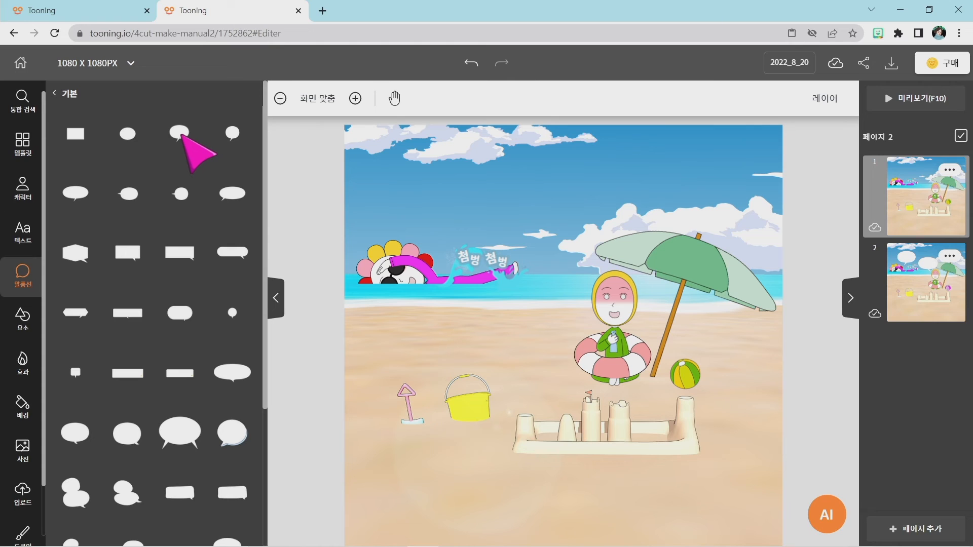
left_click(180, 134)
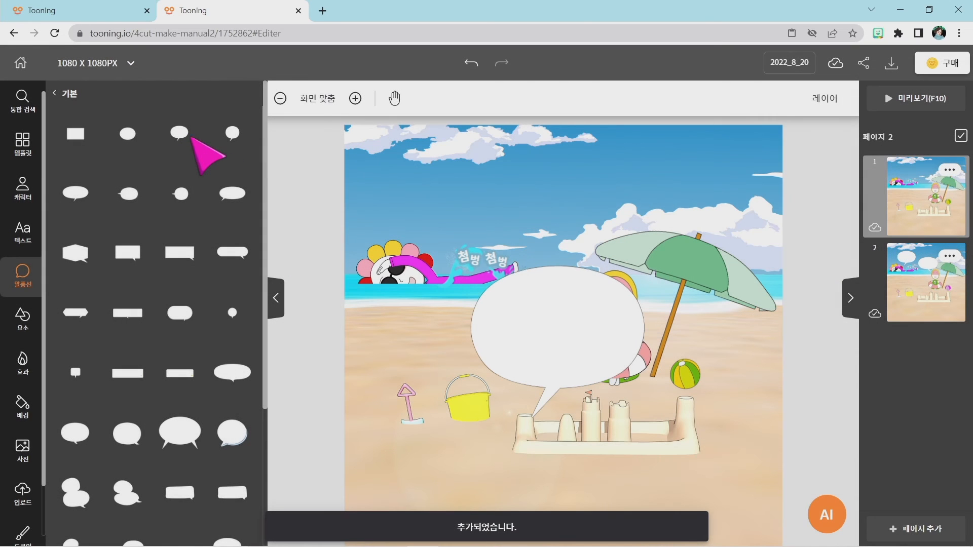
left_click(595, 361)
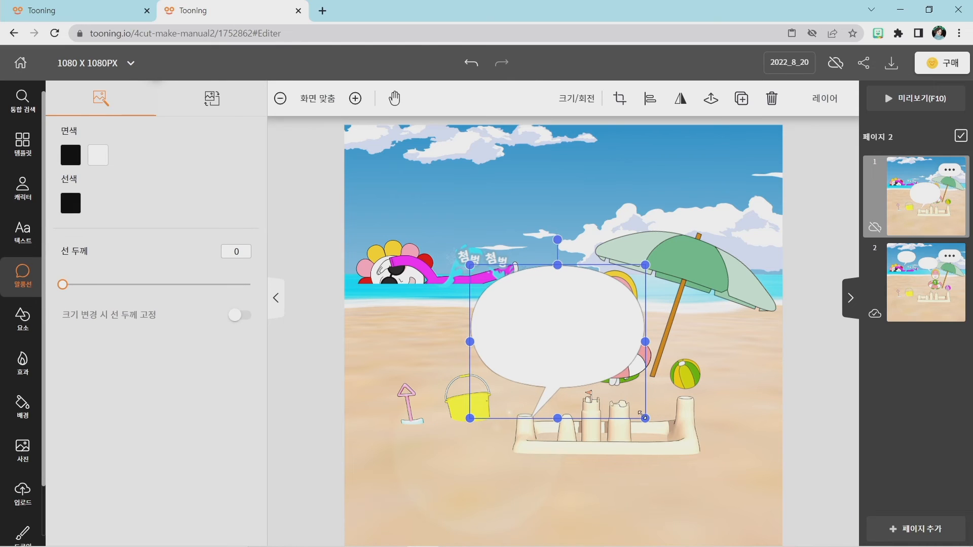
left_click_drag(643, 417, 549, 340)
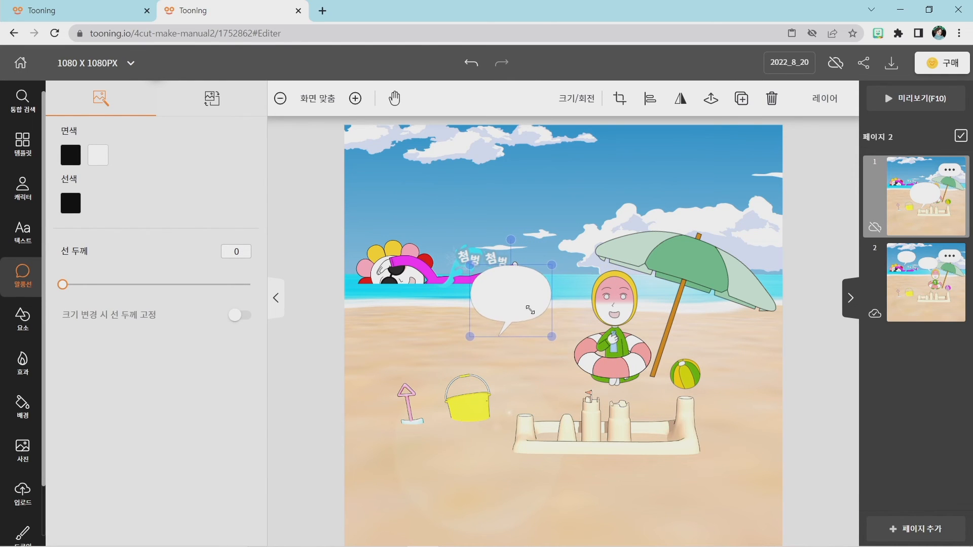
left_click_drag(532, 302, 489, 207)
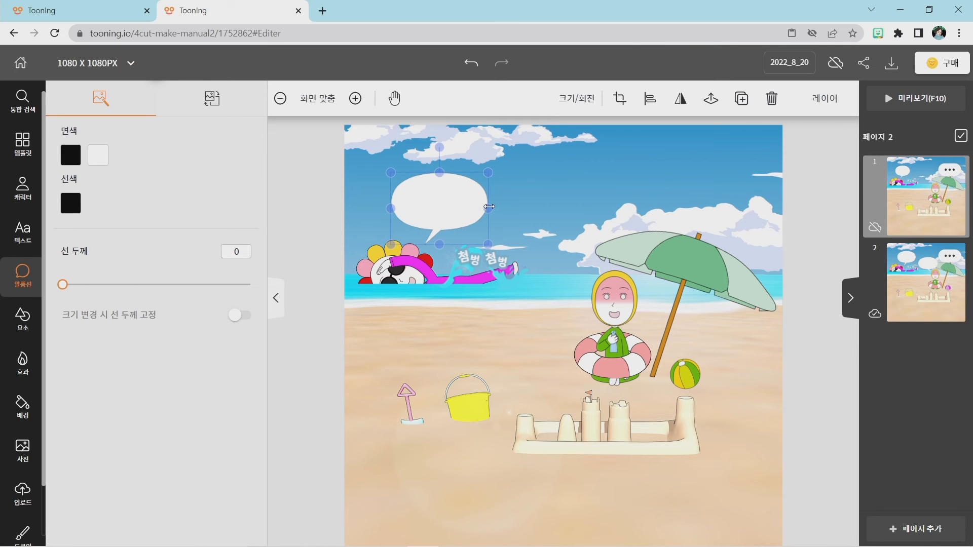
Add a second oval balloon of the same shape to page 1, shrink it and flip it horizontally.
left_click(23, 273)
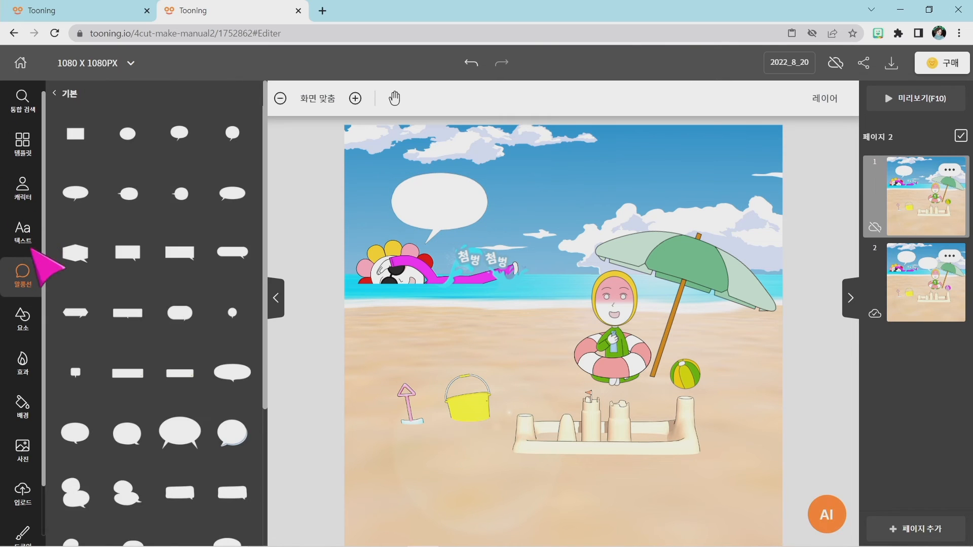
left_click(177, 133)
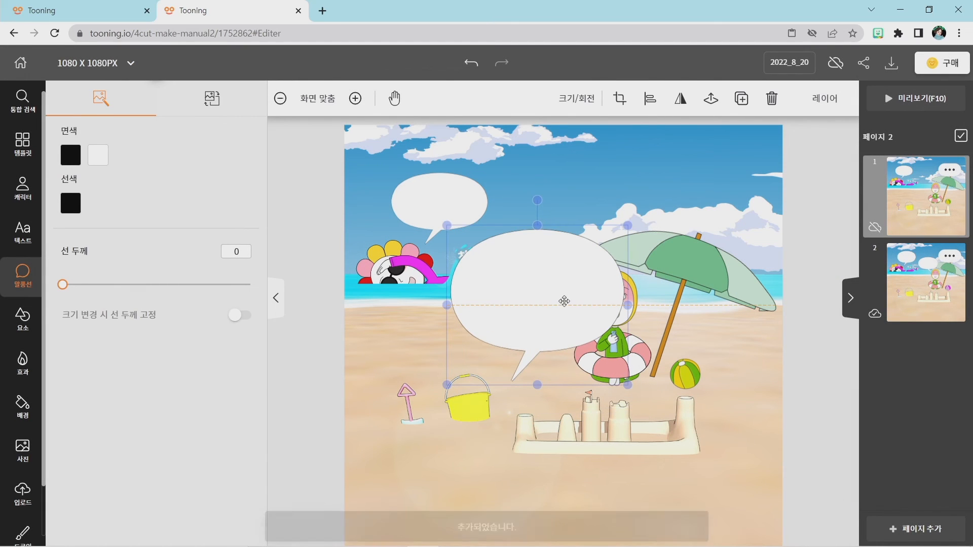
left_click_drag(628, 387, 524, 273)
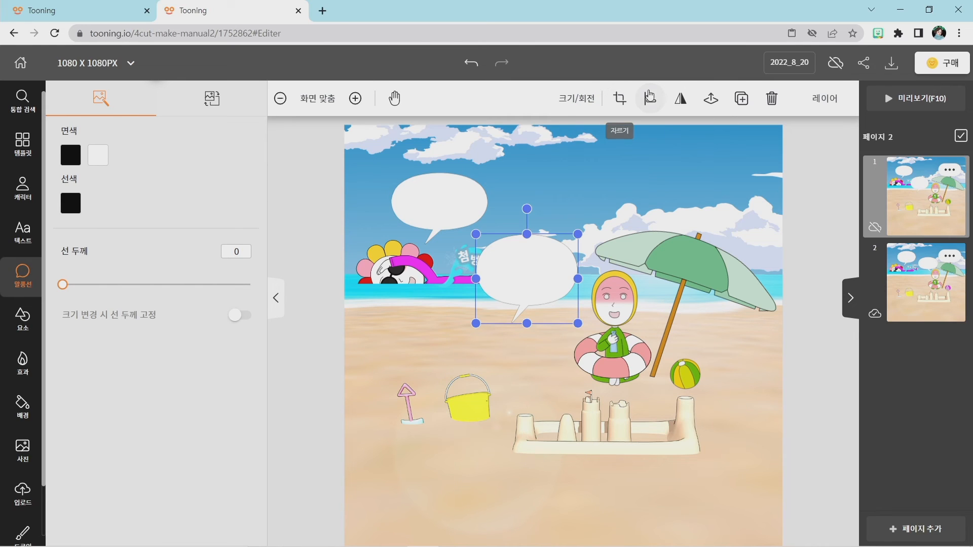
left_click(676, 101)
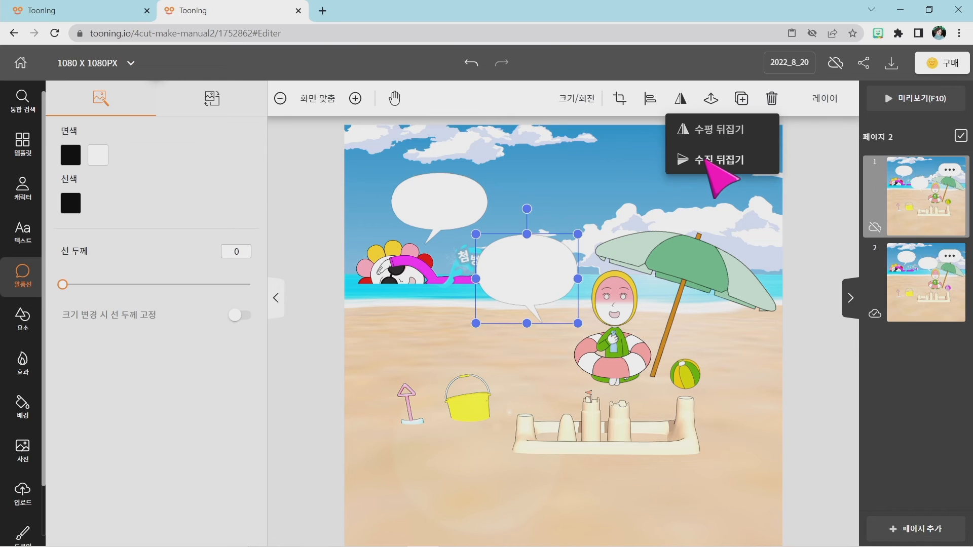
left_click(706, 161)
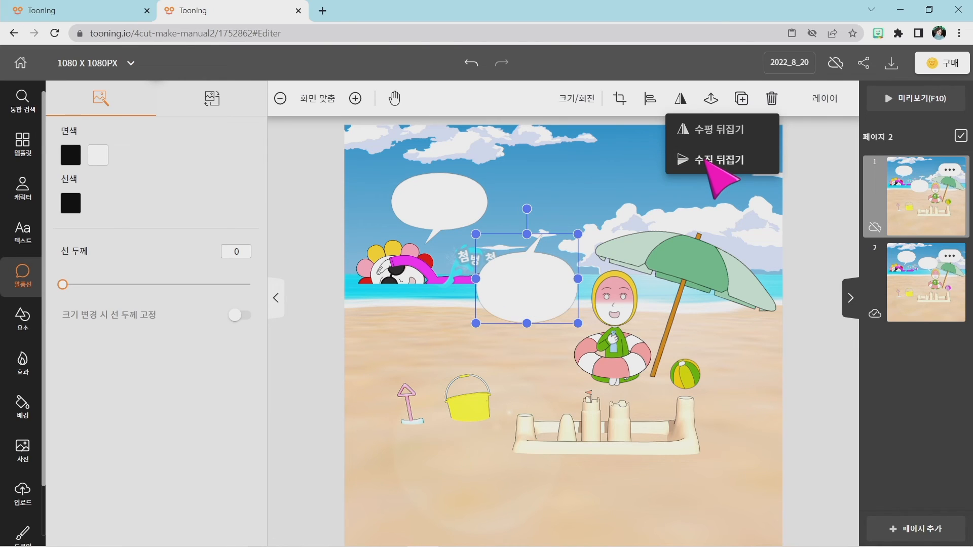
left_click(706, 161)
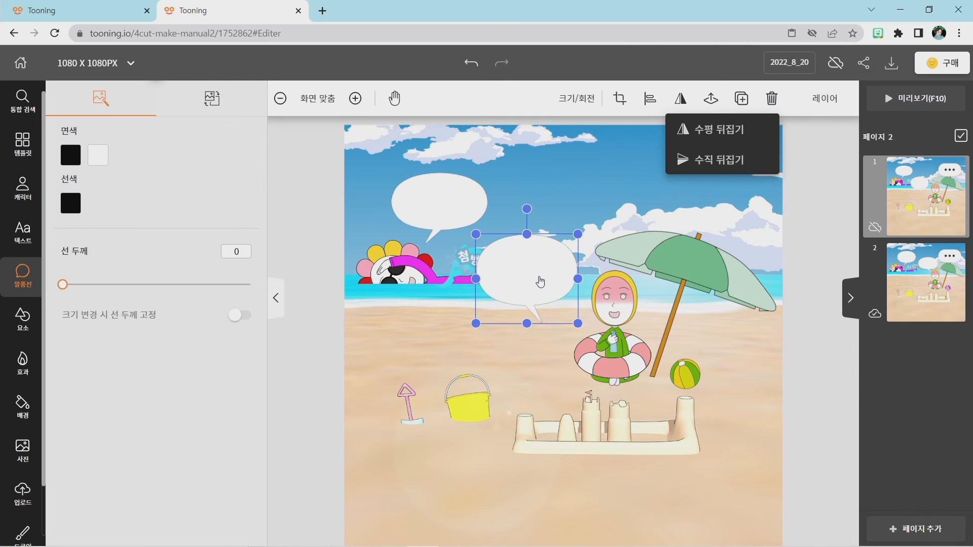
Place page 1's second balloon beside the parasol character's head and rotate it slightly counterclockwise so its tail points at her face.
left_click_drag(540, 281, 543, 251)
left_click(527, 341)
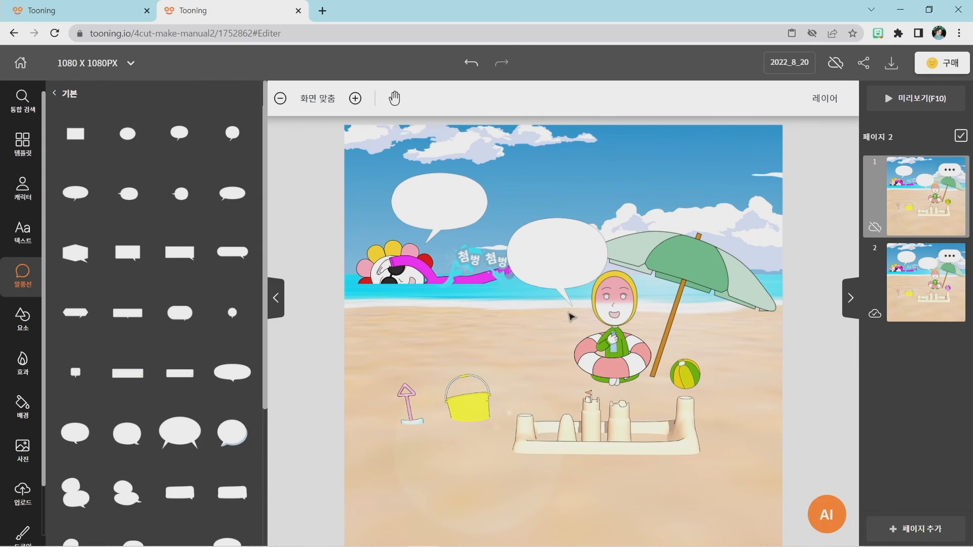
left_click(565, 300)
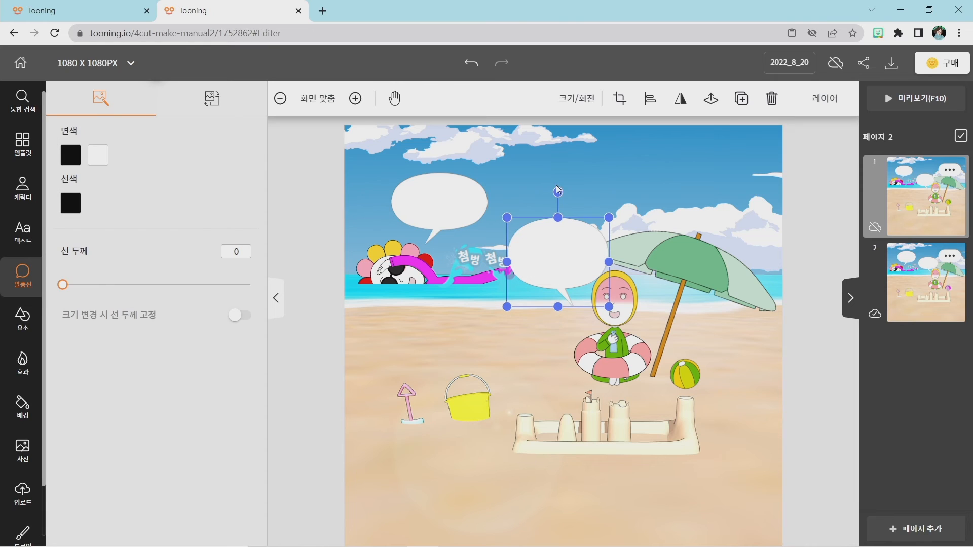
left_click_drag(558, 191, 550, 193)
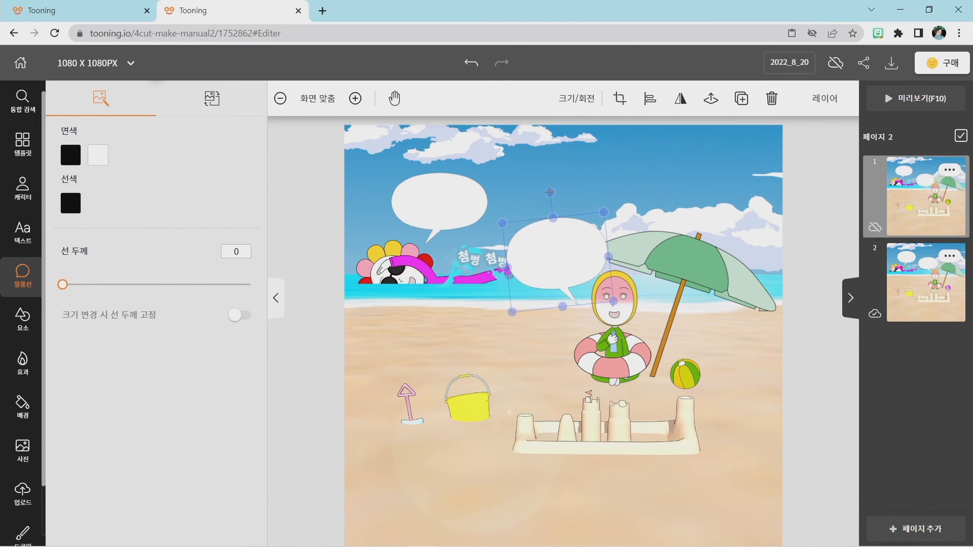
left_click(530, 345)
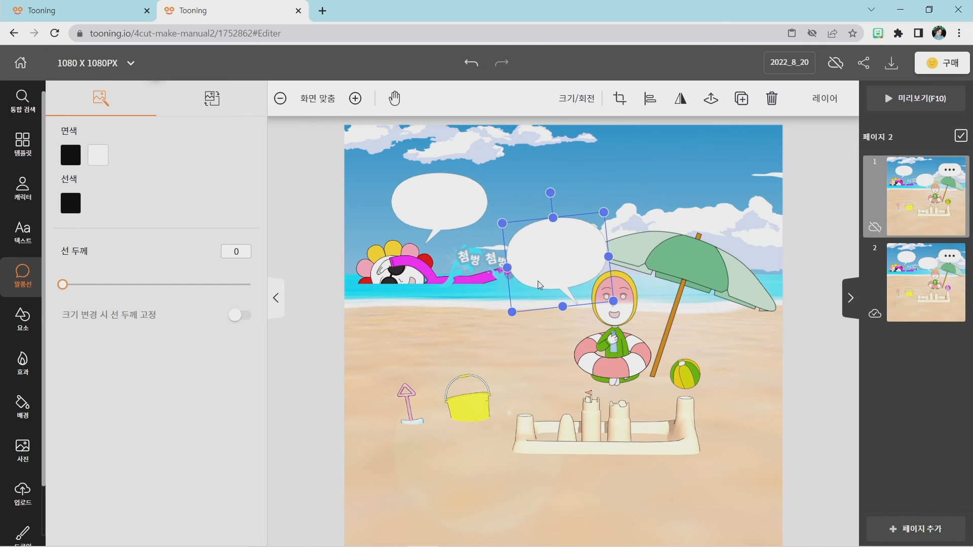
left_click_drag(550, 259, 550, 266)
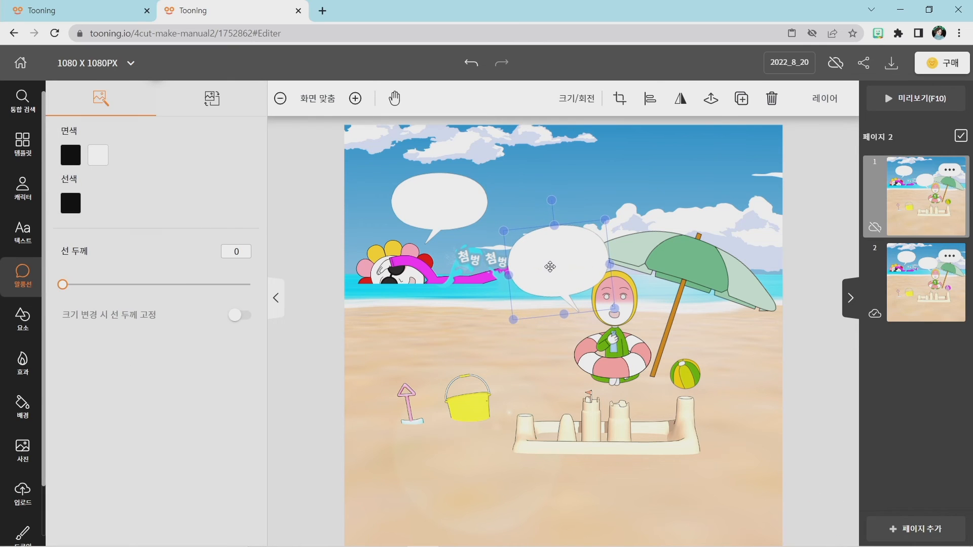
left_click(524, 359)
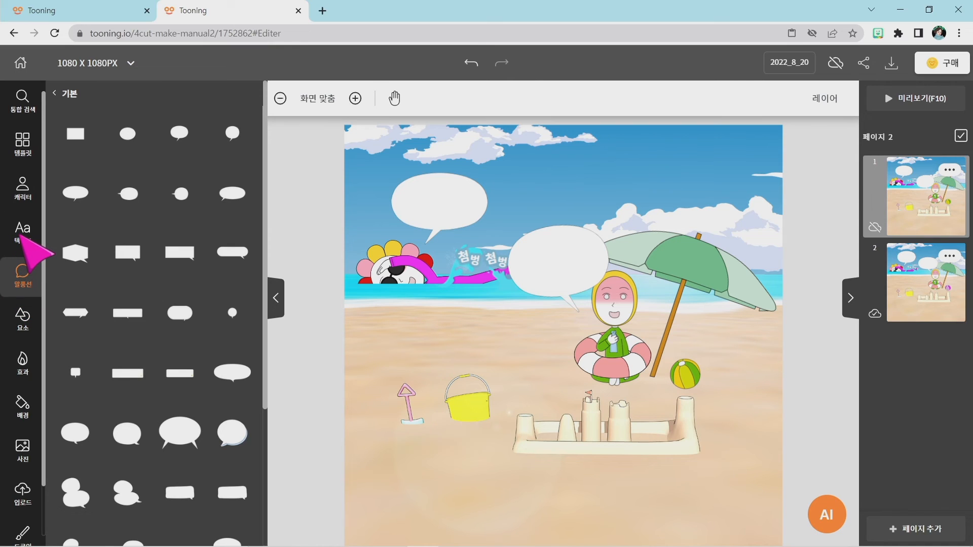
Add a text box to page 1 reading "야! 너도 들어와", with a line break before 들어와.
left_click(23, 236)
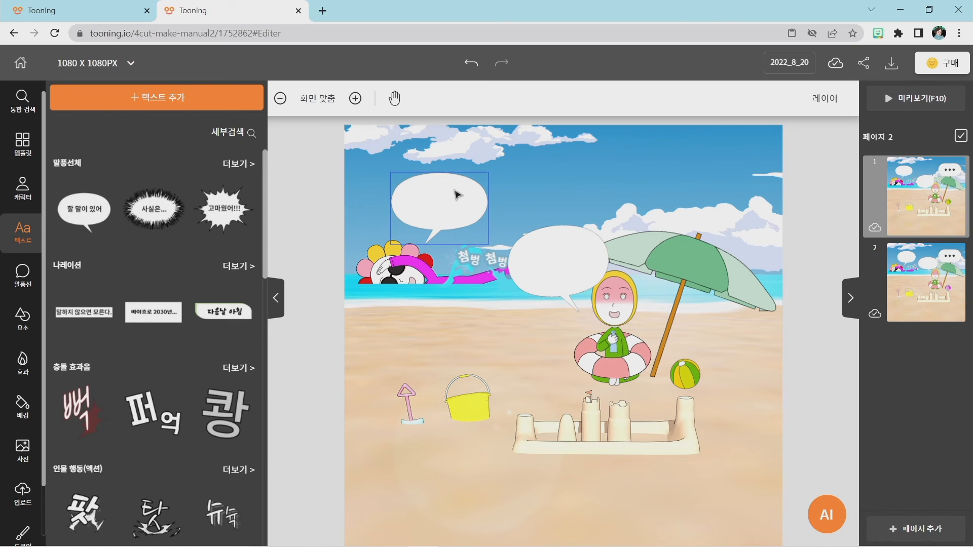
left_click(160, 103)
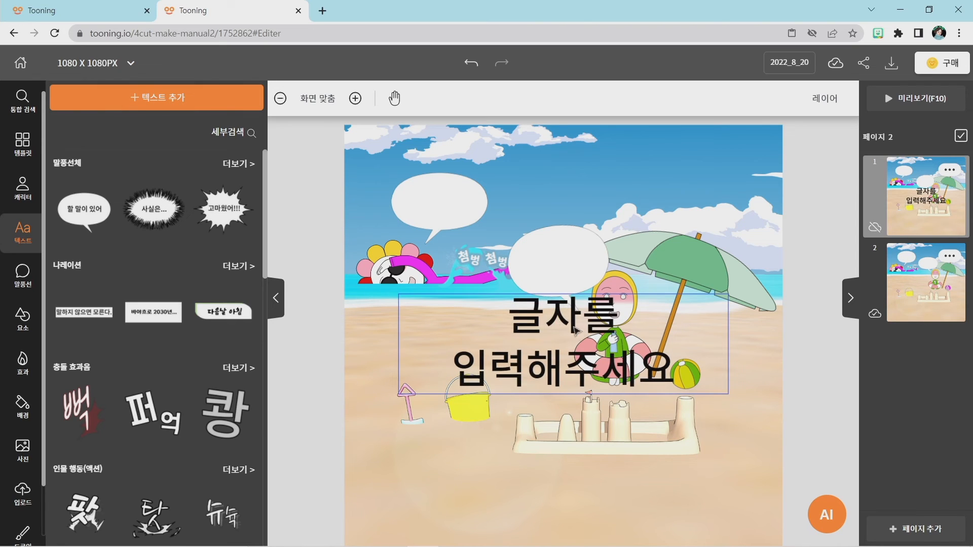
left_click_drag(575, 330, 540, 301)
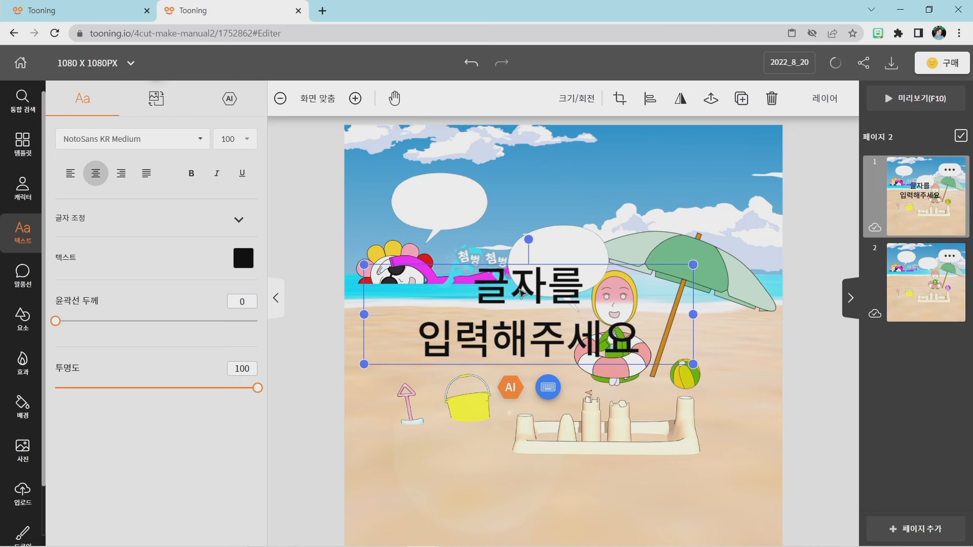
double_click(522, 294)
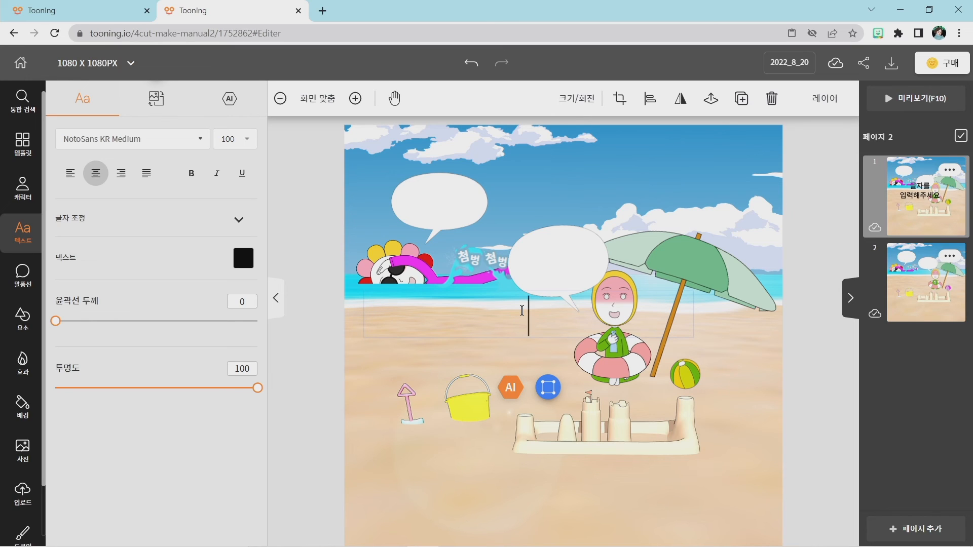
type("야!")
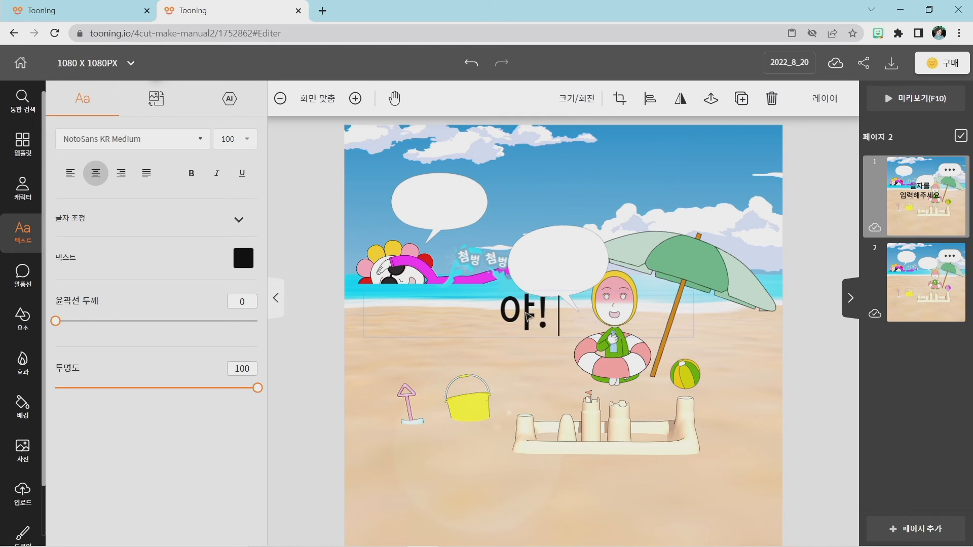
type(" 넌도 들어와")
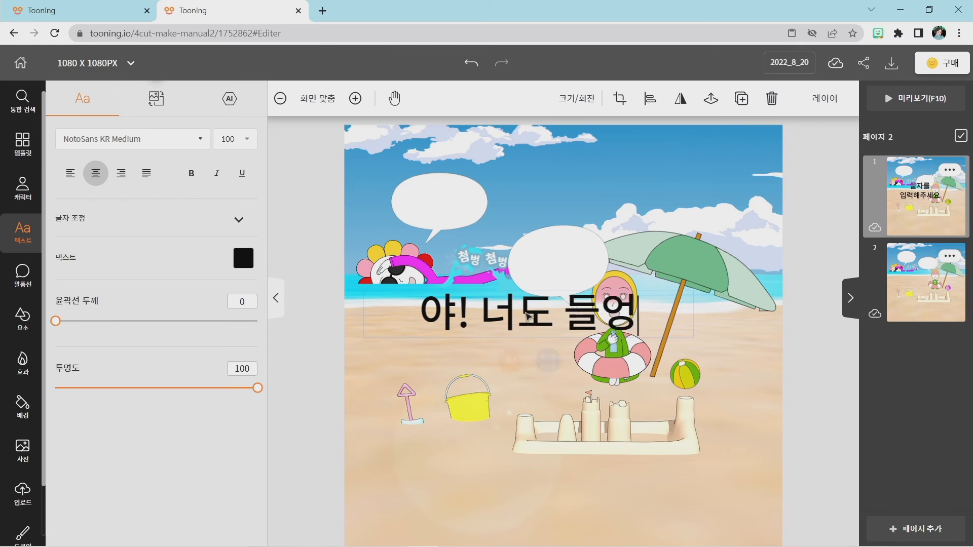
key("Left")
key("Left")
key("Left")
key("Left")
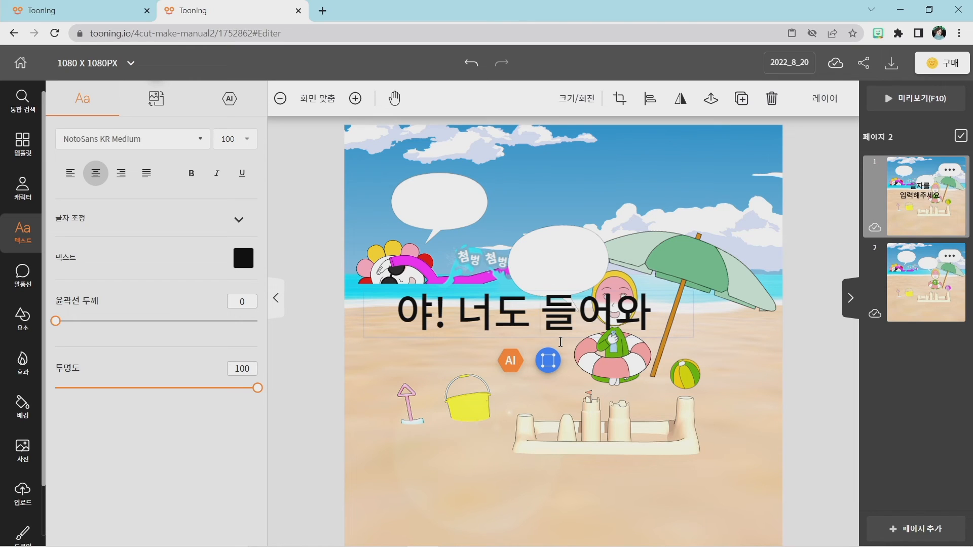
key("Return")
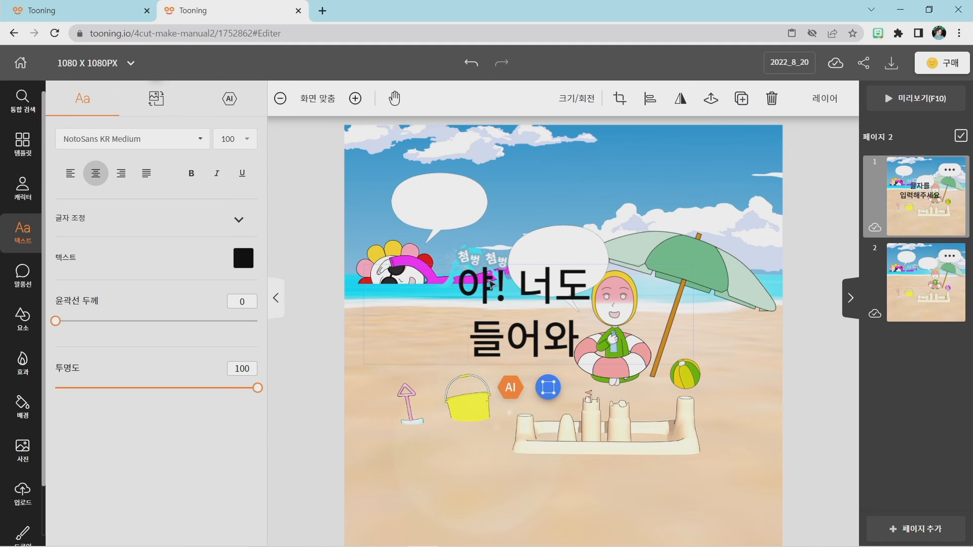
Move page 1's dialogue text over the swimmer's balloon and set its font size to 36.
left_click(768, 393)
left_click(514, 329)
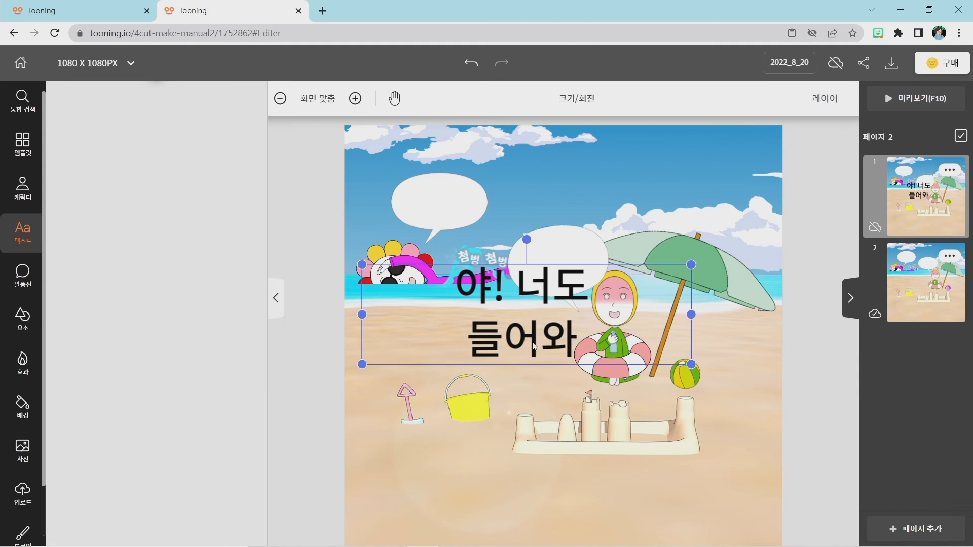
left_click_drag(514, 330, 456, 234)
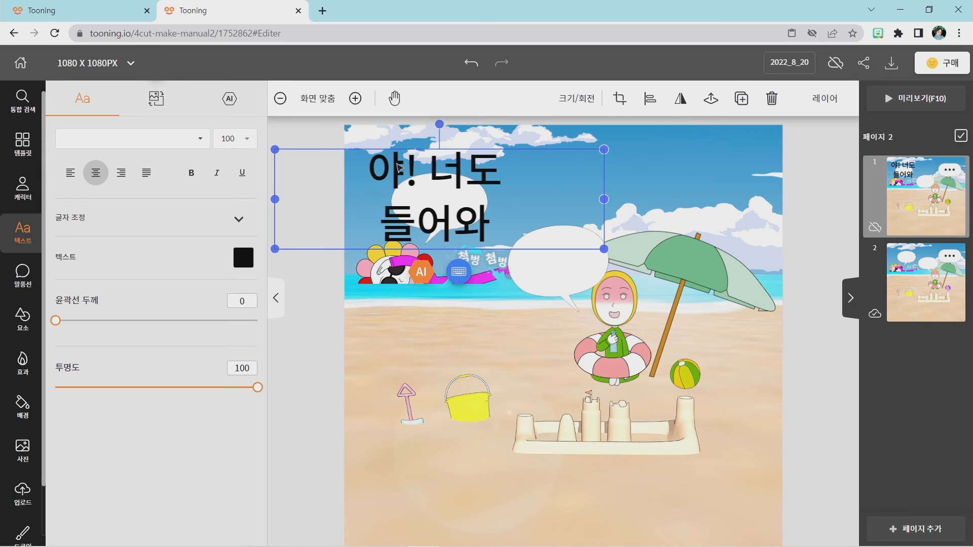
left_click(378, 162)
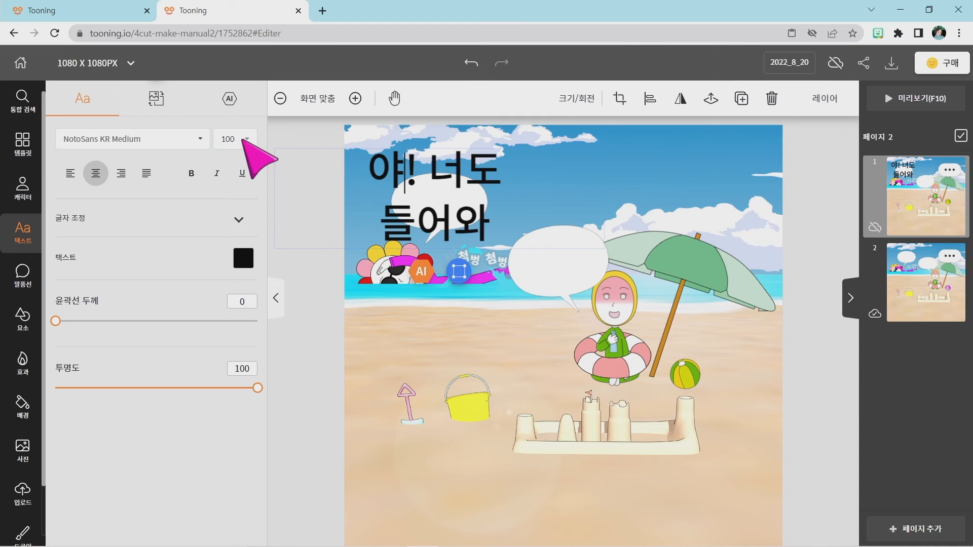
left_click(242, 140)
scroll(231, 207, "up", 3)
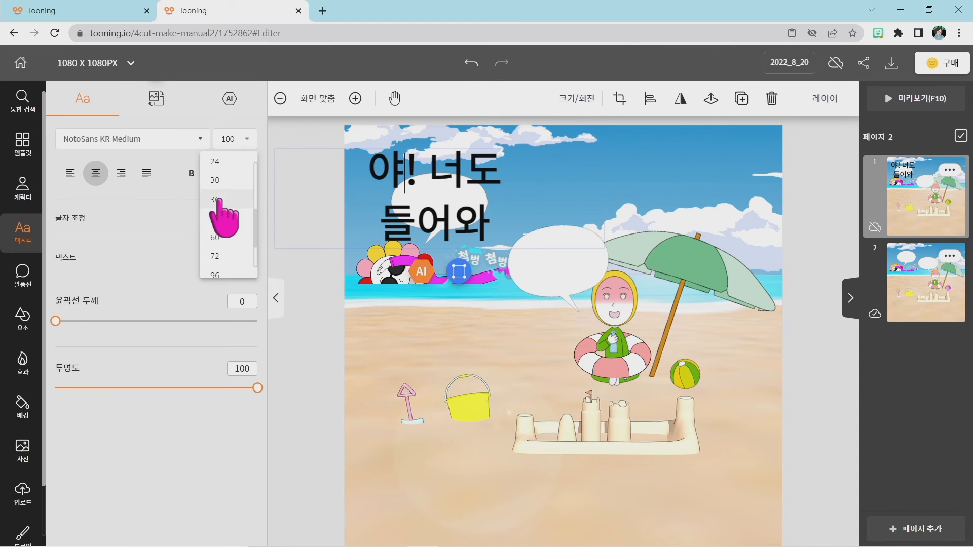
left_click(220, 199)
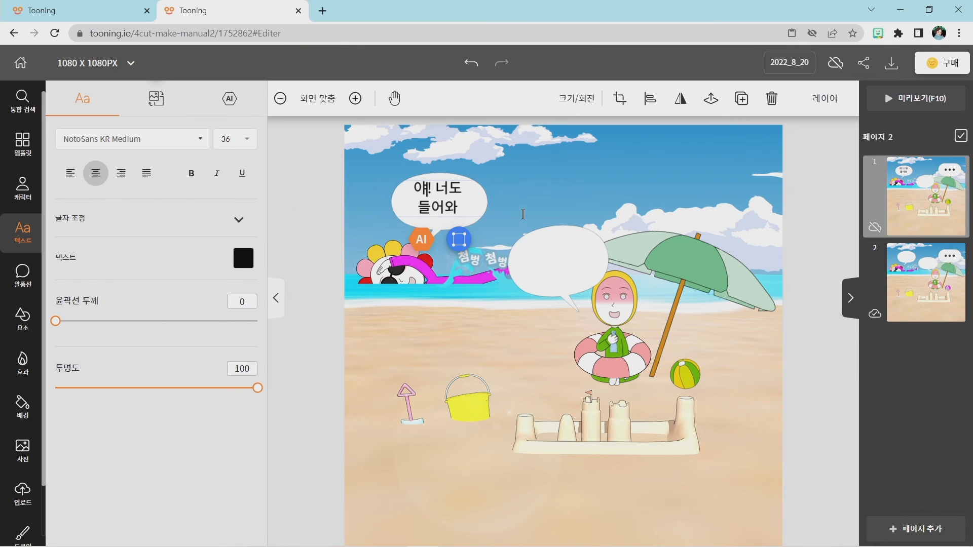
Centre the text "야! 너도 들어와" inside the swimmer's balloon on page 1.
left_click(431, 176)
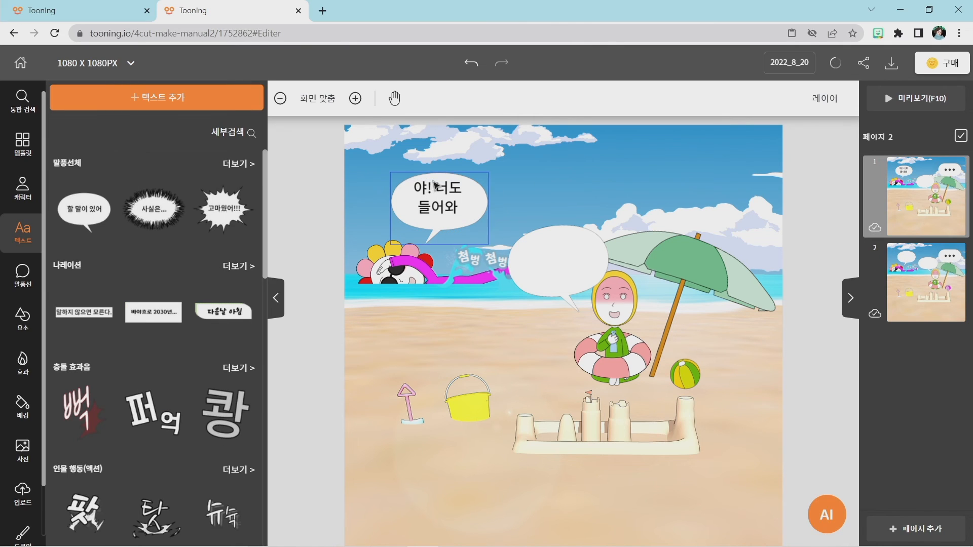
left_click_drag(437, 189, 433, 193)
left_click(577, 179)
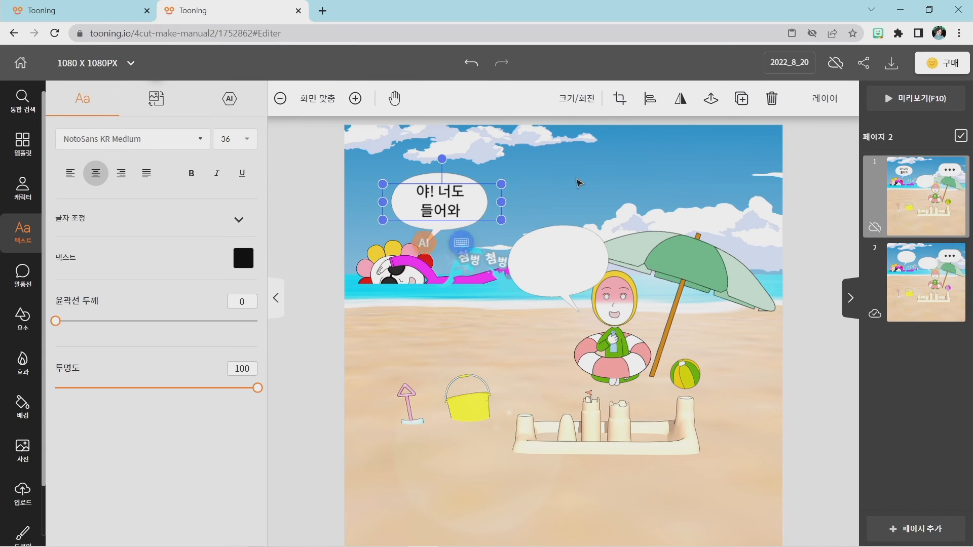
Change the font of the swimmer's dialogue text on page 1 to 넥슨 메이플스토리 Light.
left_click(450, 200)
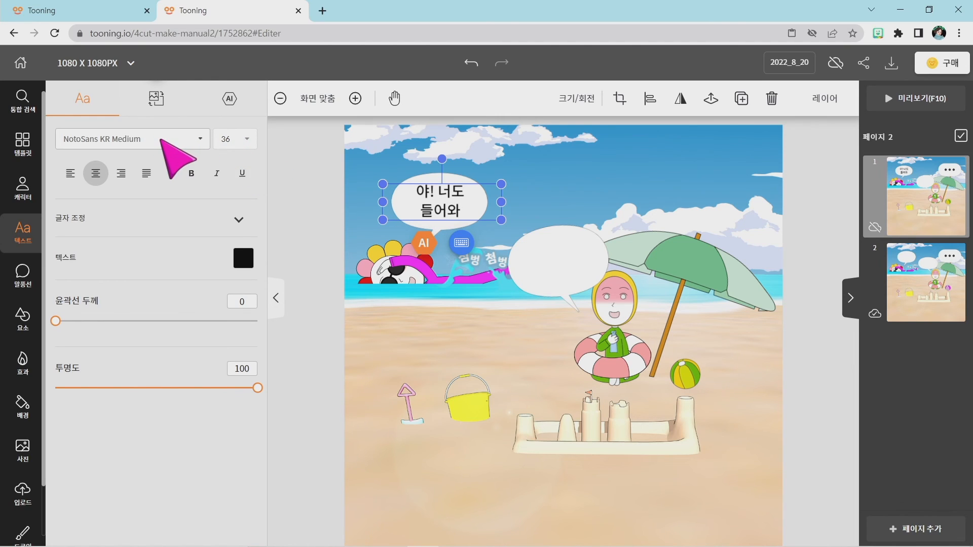
left_click(161, 142)
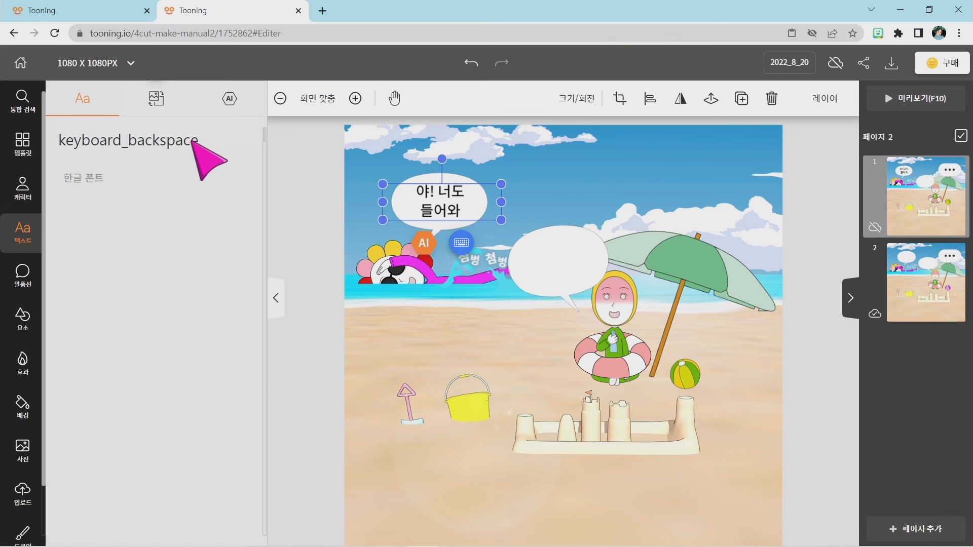
scroll(115, 294, "down", 7)
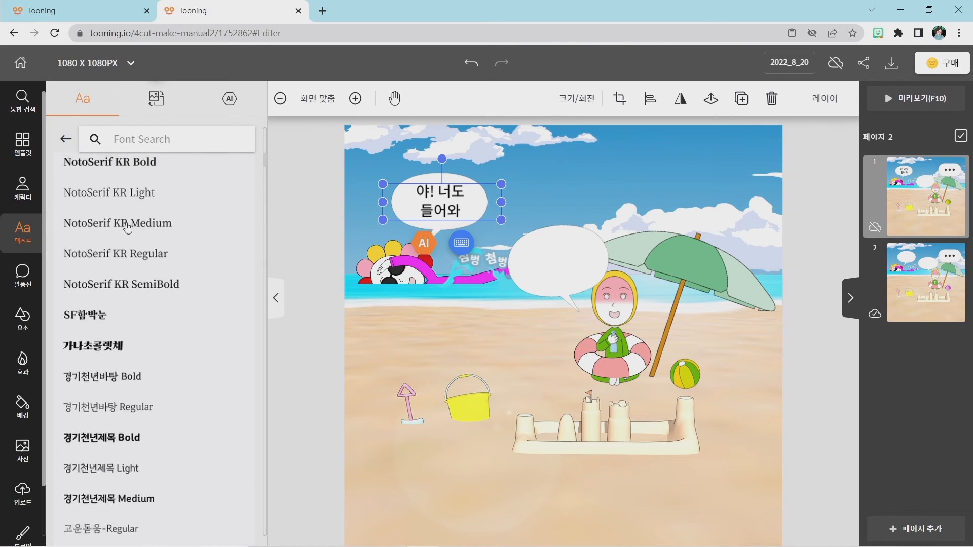
scroll(115, 295, "down", 10)
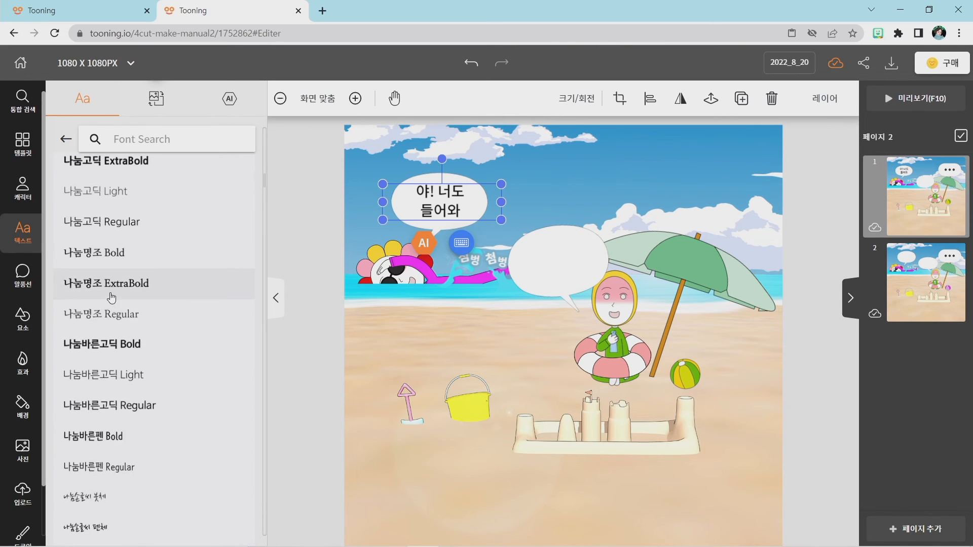
scroll(106, 303, "down", 8)
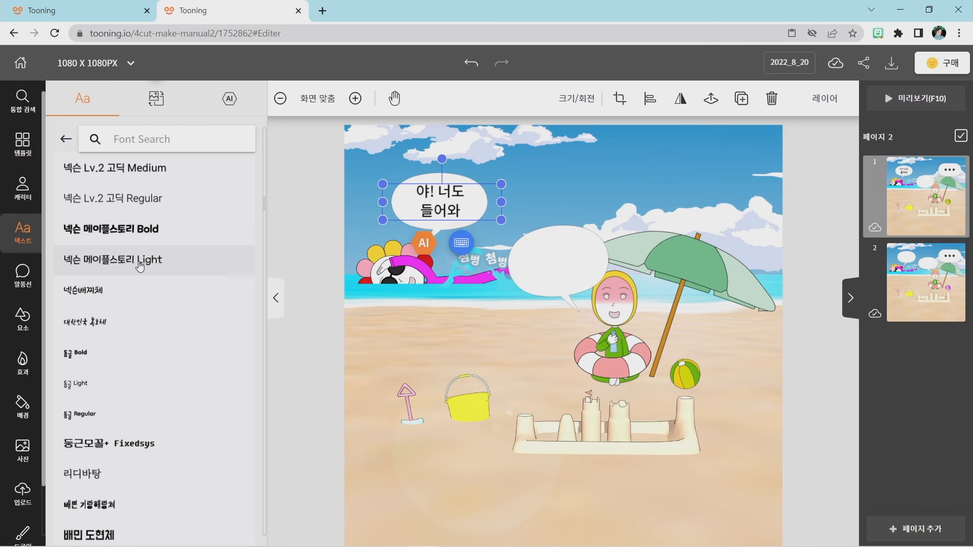
left_click(109, 262)
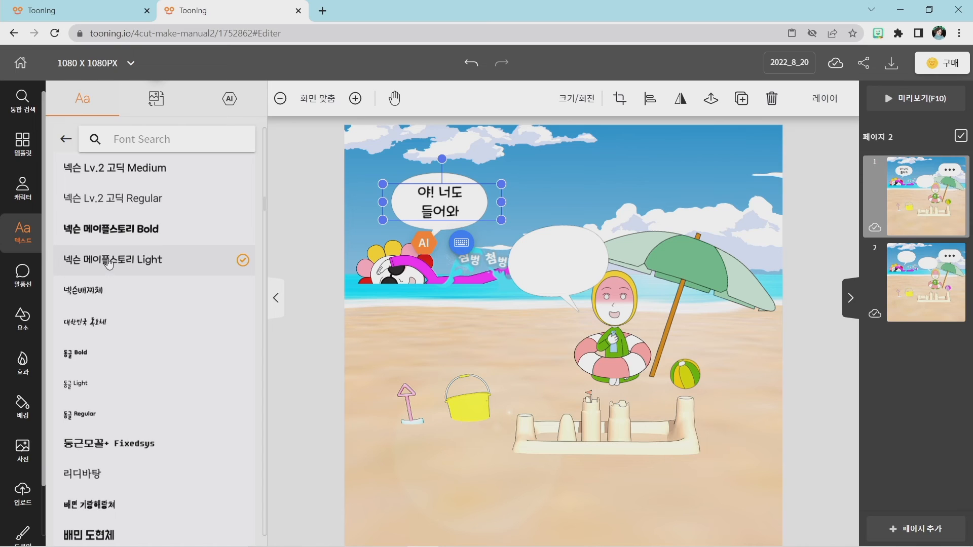
left_click(409, 335)
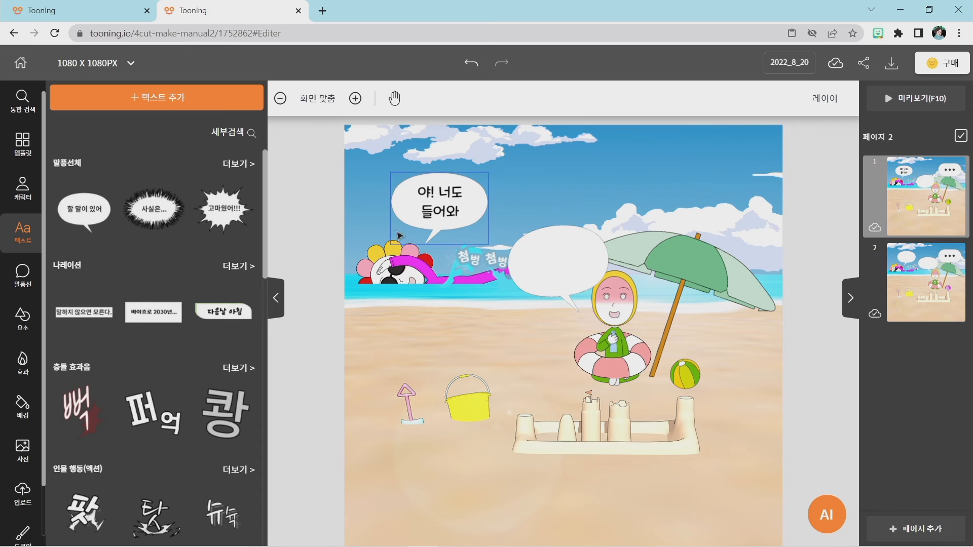
left_click(433, 205)
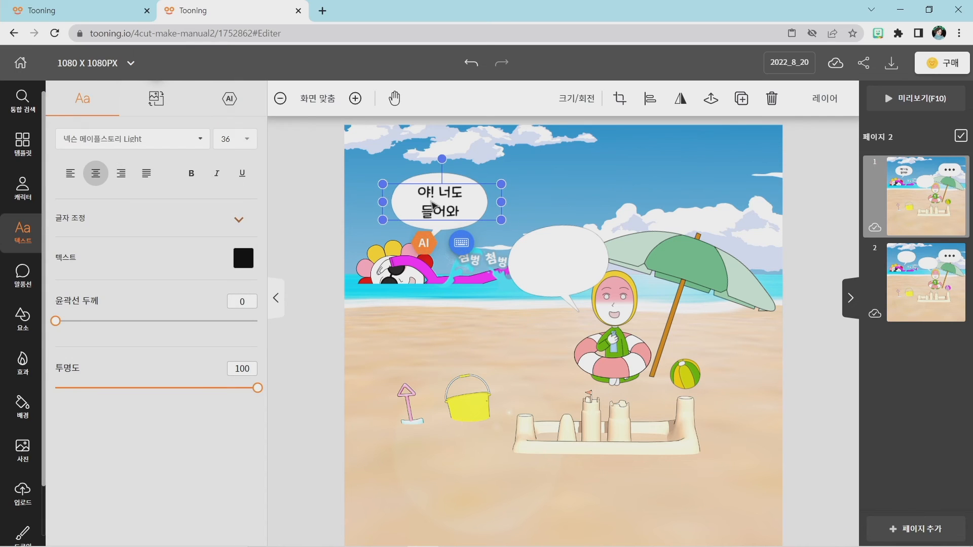
left_click(420, 342)
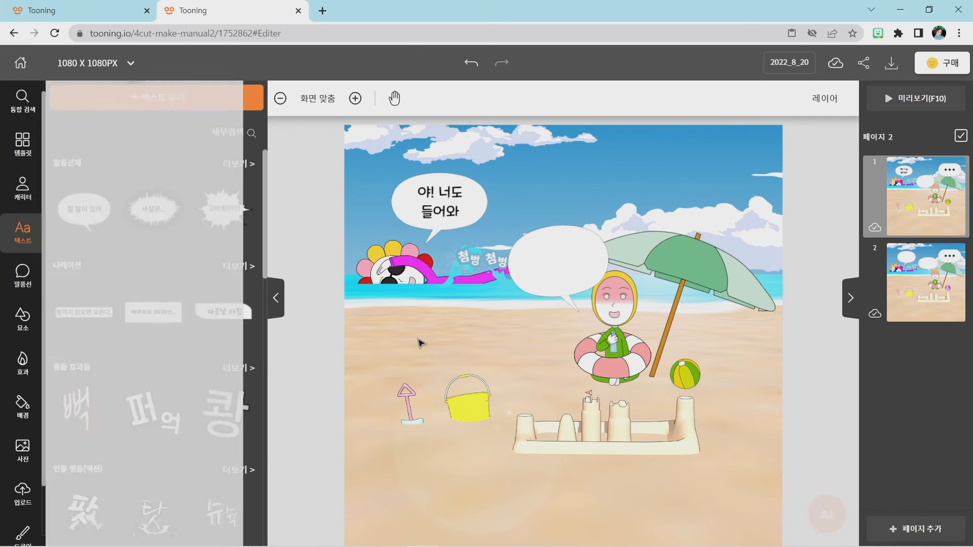
Duplicate the swimmer's dialogue text and place the copy in the parasol character's balloon on page 1.
left_click(443, 213)
key("ctrl+c")
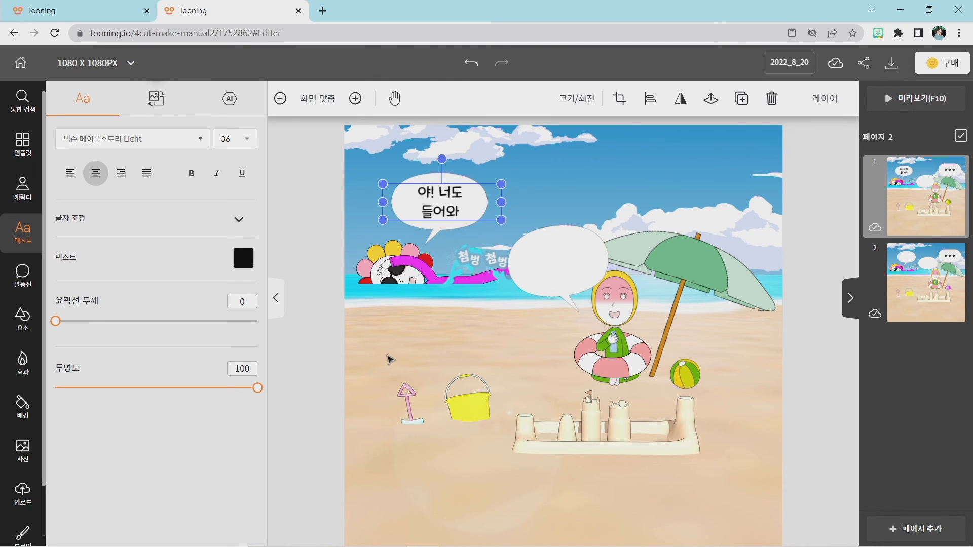
key("ctrl+v")
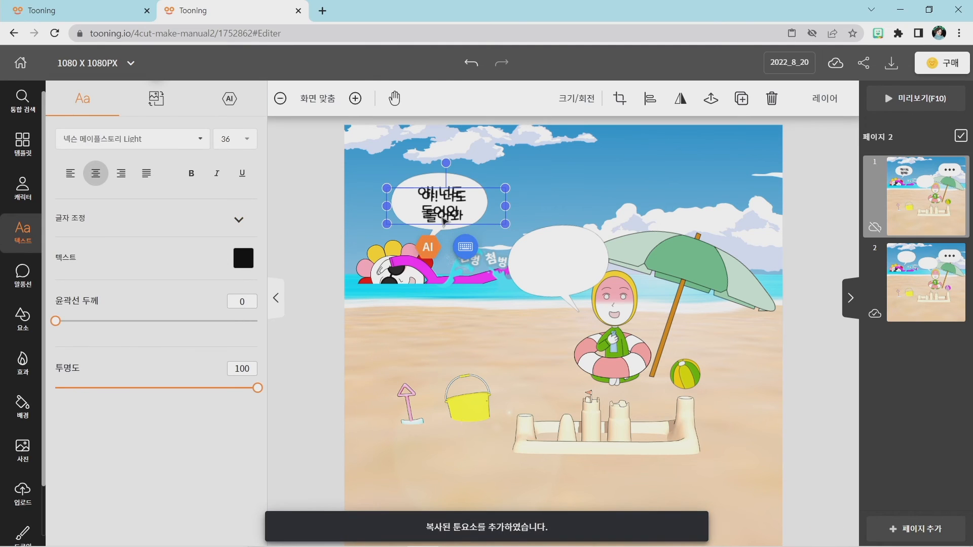
left_click_drag(464, 211, 551, 256)
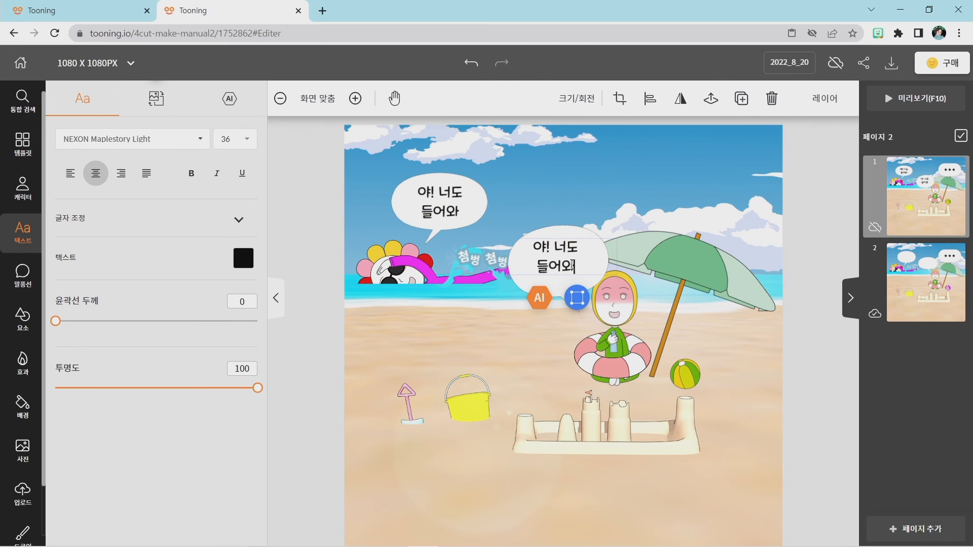
Replace the copied text in the parasol character's balloon with "나는 더워서 좀 쉴래", with a line break before 좀.
double_click(572, 265)
key("BackSpace")
key("BackSpace")
key("BackSpace")
key("BackSpace")
key("BackSpace")
key("BackSpace")
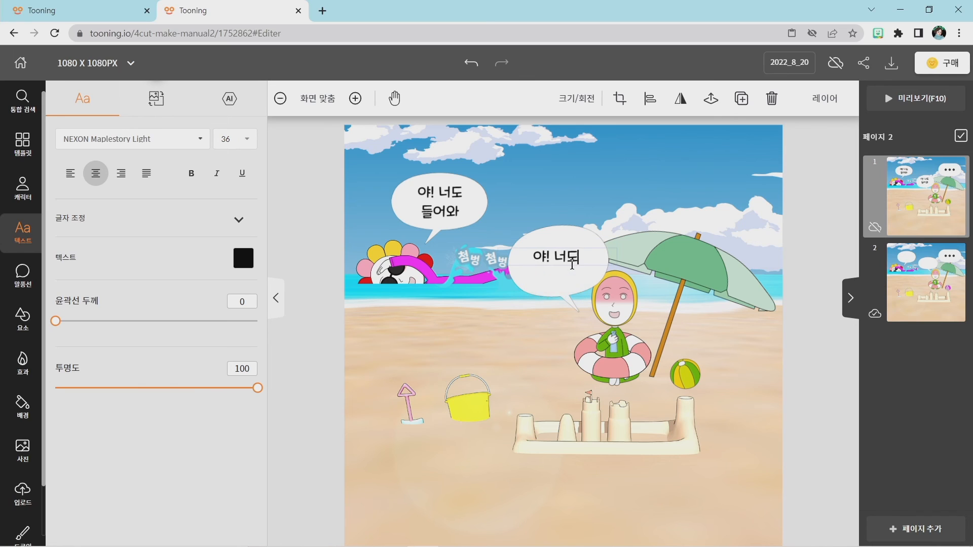
key("BackSpace")
key("BackSpace")
type("나는 더워서")
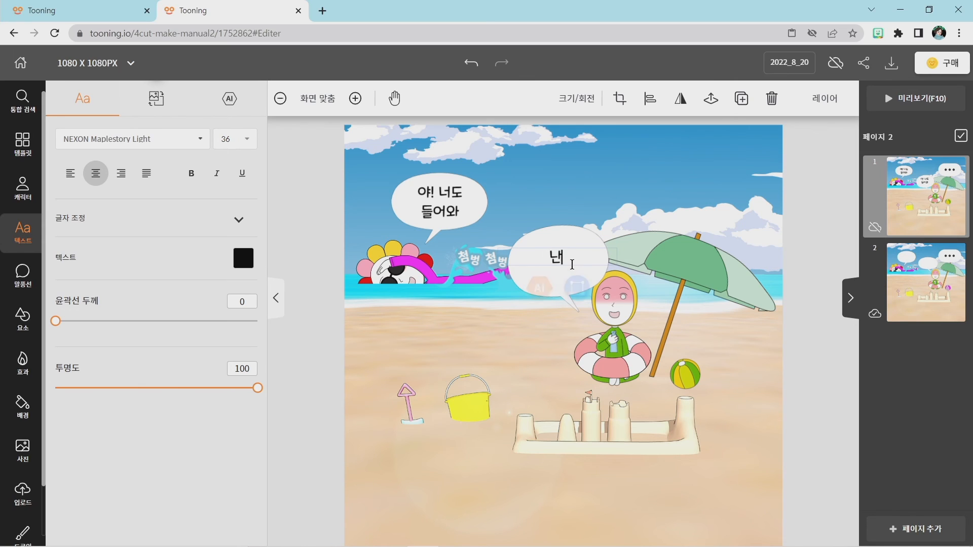
type(" 좀 쉴래")
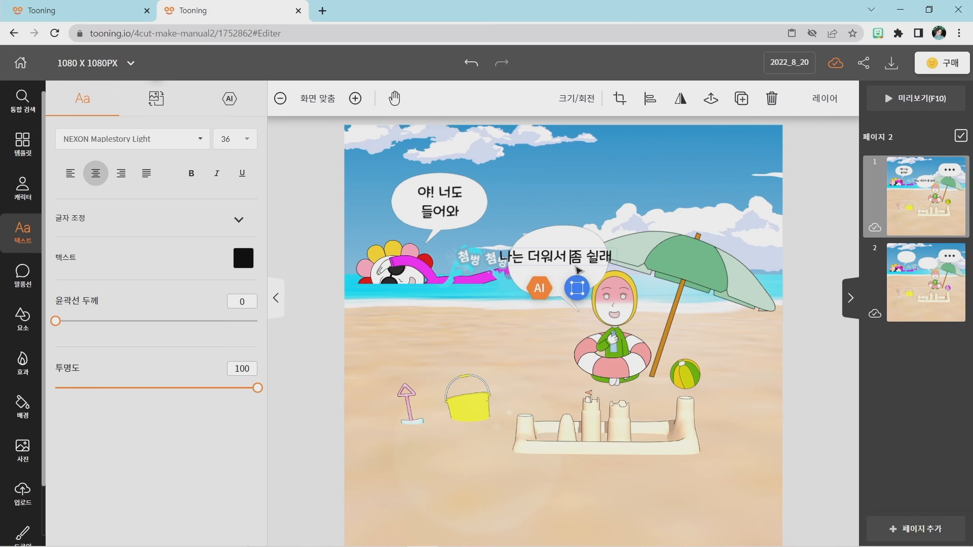
key("Return")
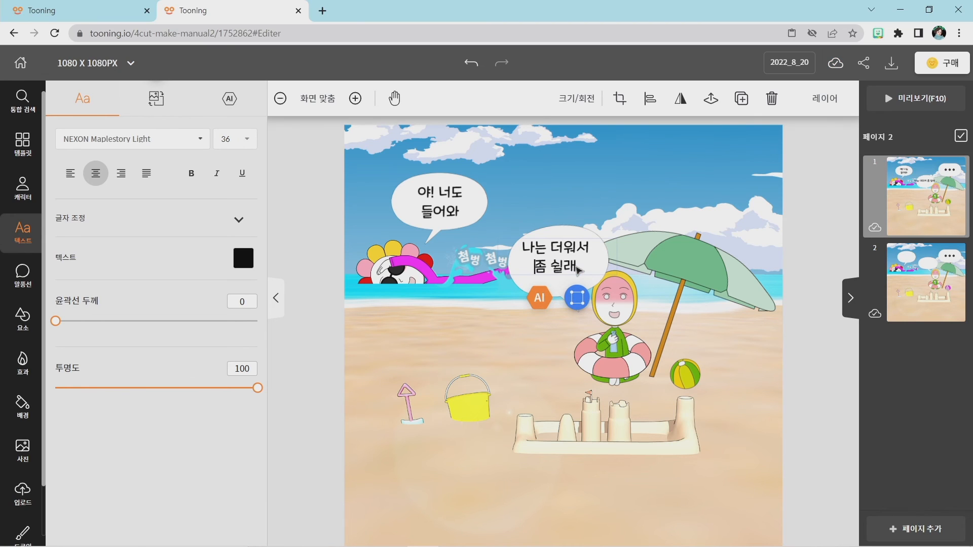
Centre the text "나는 더워서 좀 쉴래" inside the parasol character's balloon on page 1.
left_click(501, 323)
left_click(566, 255)
left_click_drag(564, 252, 560, 251)
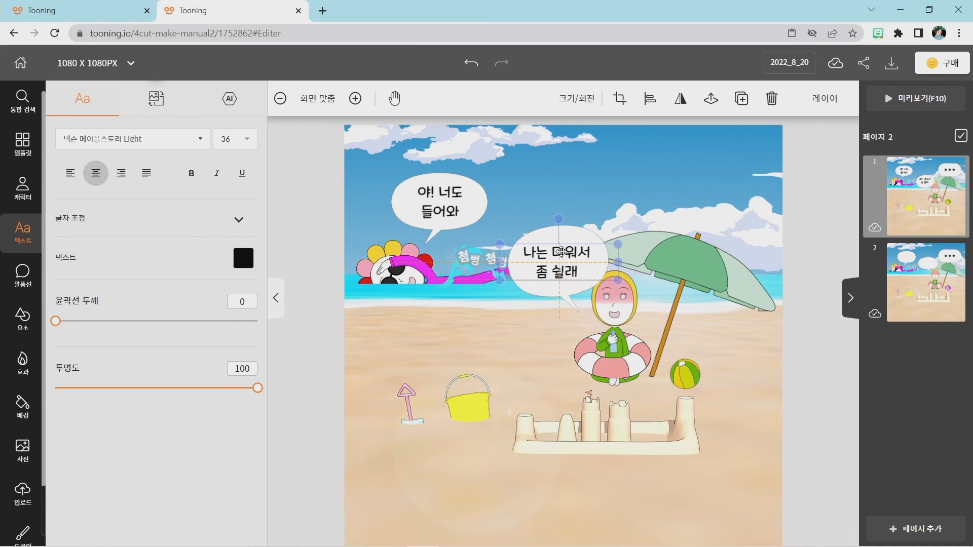
left_click(522, 341)
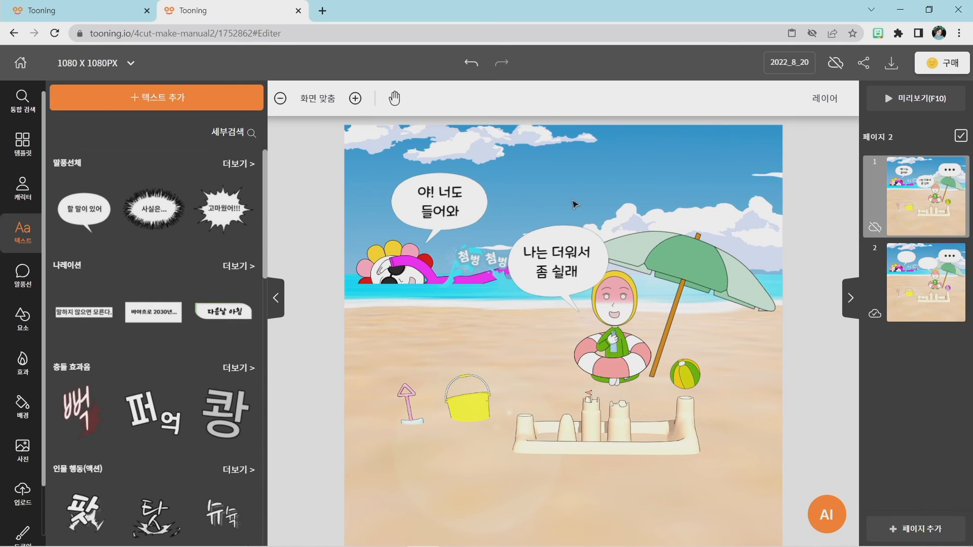
Add a text box to page 2 reading "야~ 너도 들어와".
left_click(921, 274)
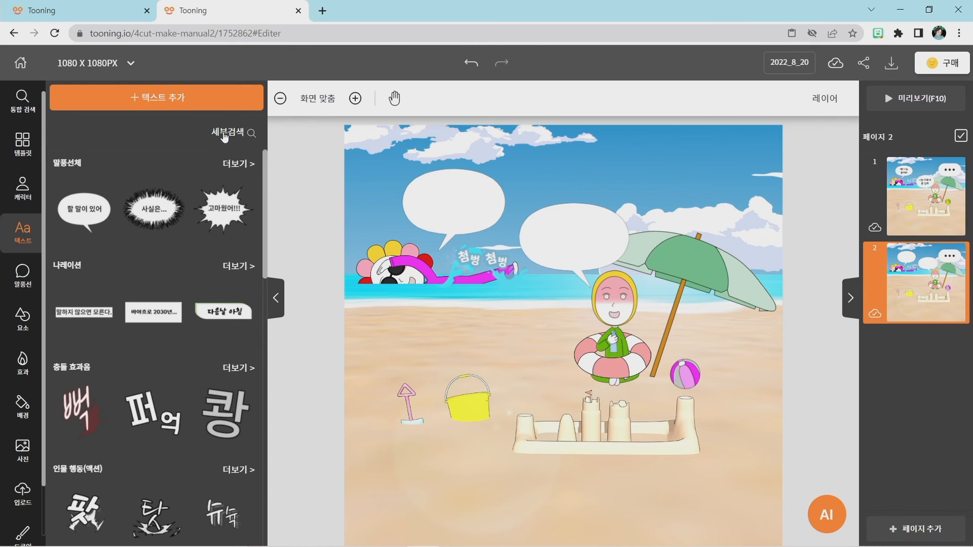
left_click(151, 100)
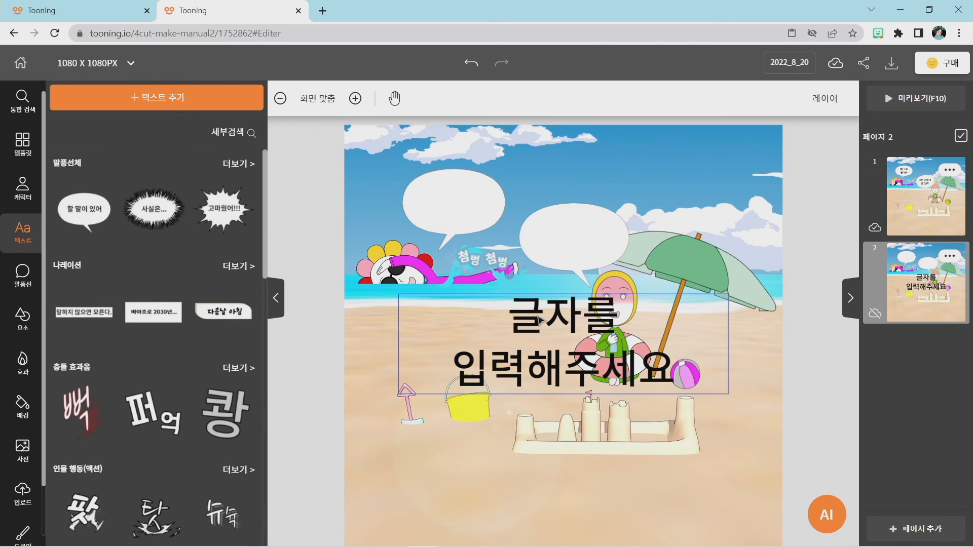
double_click(571, 320)
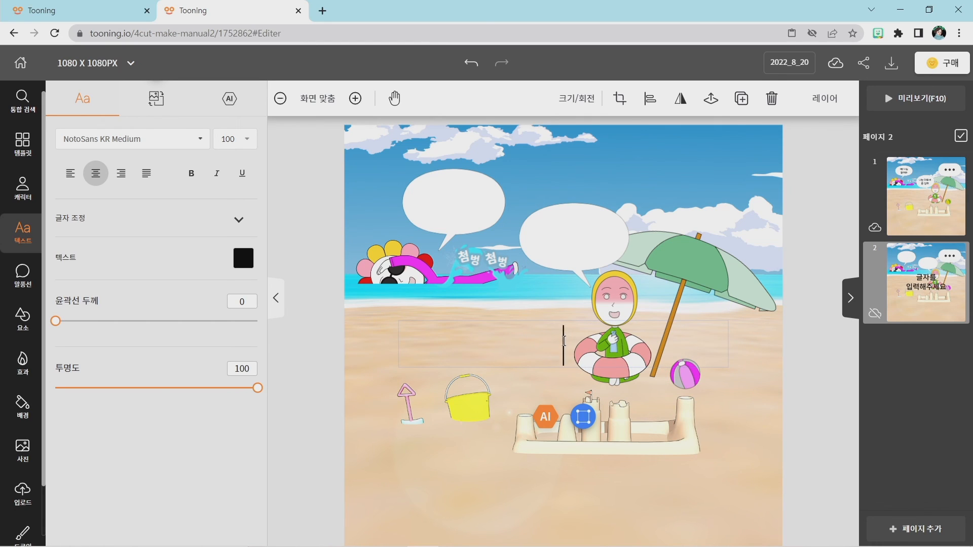
type("야")
type("~ 너도 들어와")
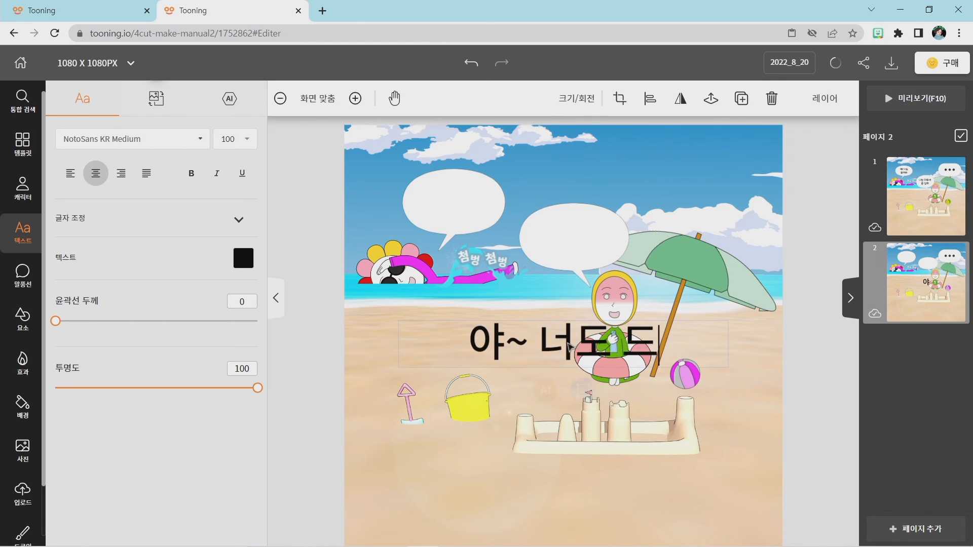
In page 2's text, replace the tilde after 야 with an exclamation mark and insert a line break before 들어와.
key("Left")
key("Left")
key("Left")
key("Left")
key("Left")
key("Left")
key("Left")
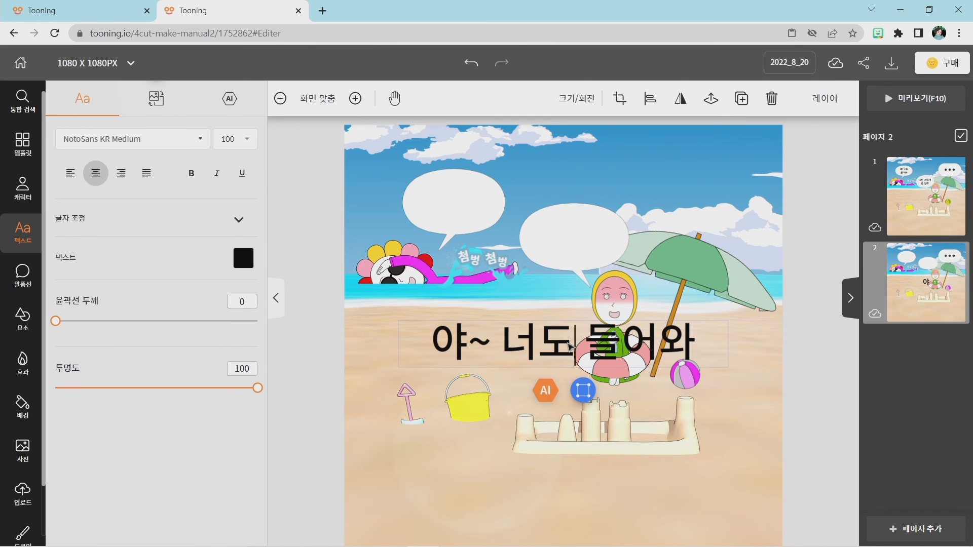
key("BackSpace")
type("!")
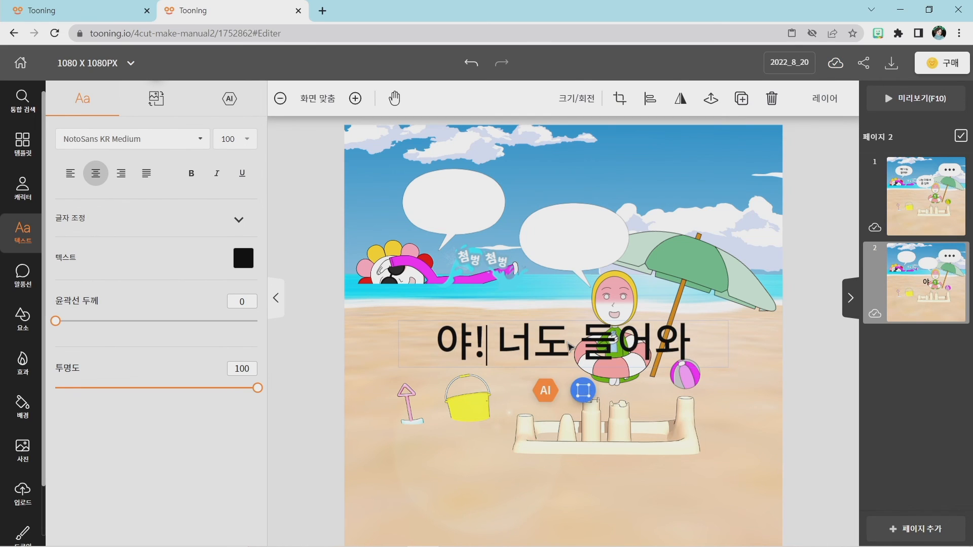
left_click(581, 342)
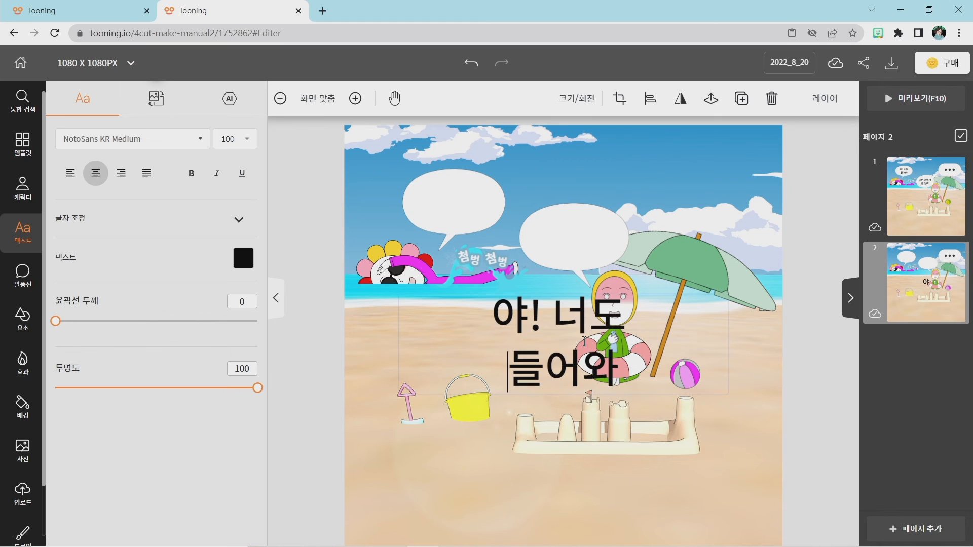
key("Return")
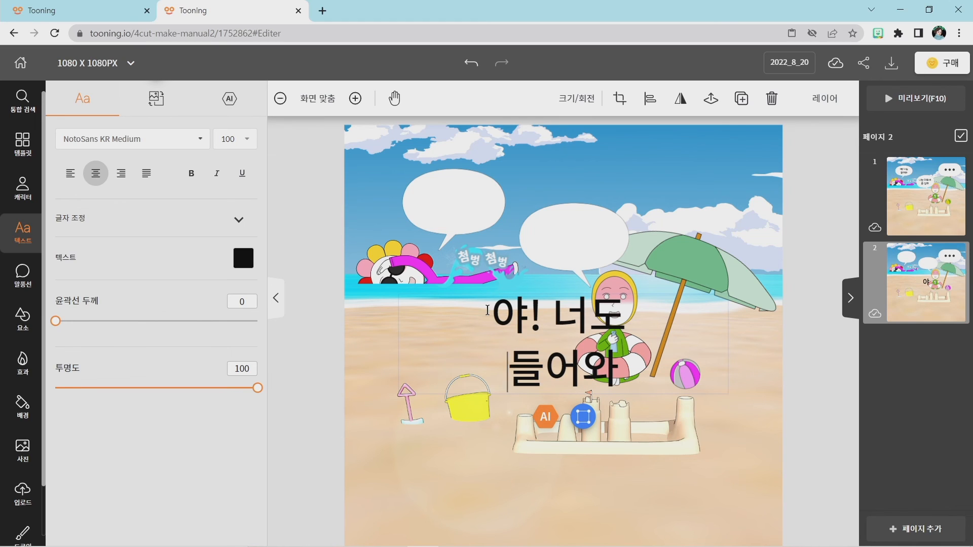
Set the font size of page 2's text "야! 너도 들어와" to 36.
left_click_drag(502, 311, 593, 336)
key("ctrl+a")
left_click(593, 336)
left_click(582, 416)
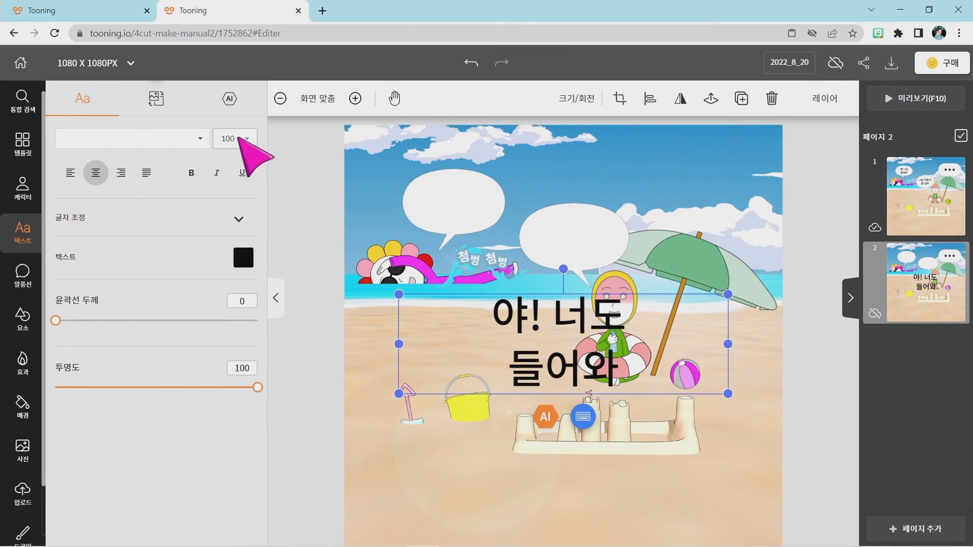
left_click(244, 140)
scroll(230, 195, "up", 5)
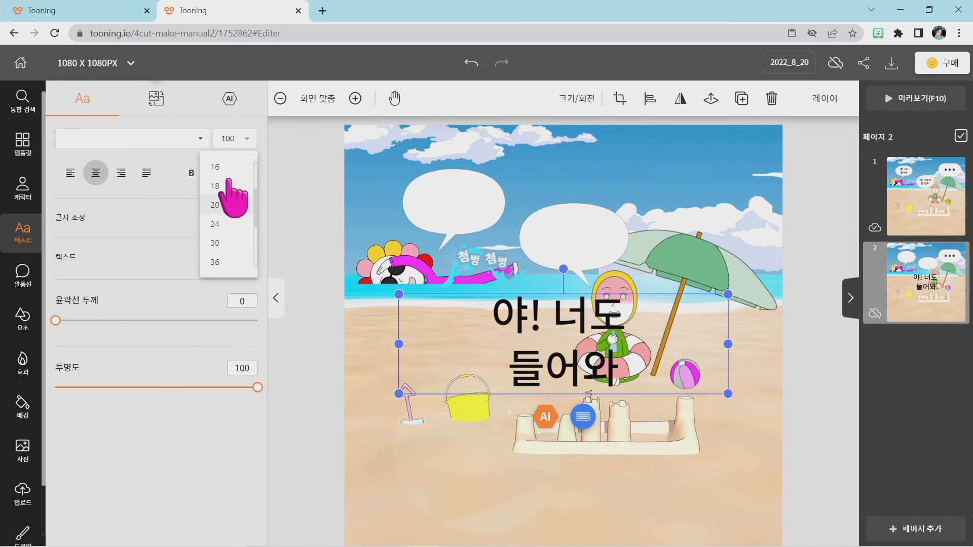
scroll(231, 203, "down", 3)
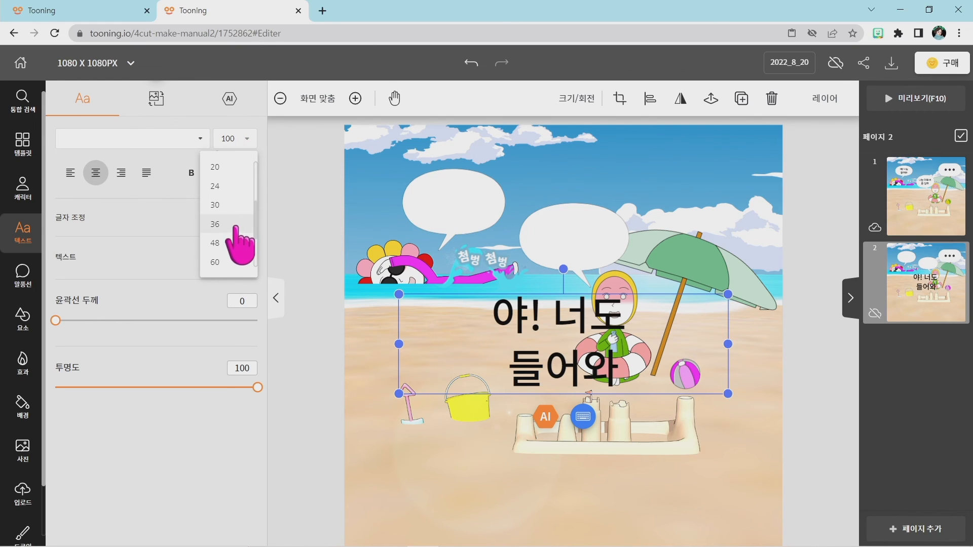
left_click(237, 234)
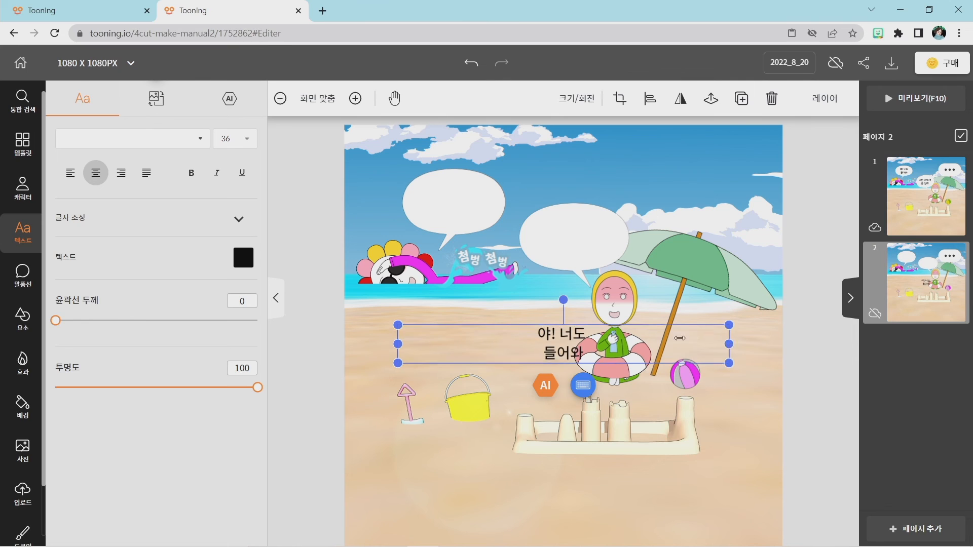
Narrow the text box of "야! 너도 들어와" to less than half its width, keeping the two-line layout.
left_click_drag(728, 331, 460, 330)
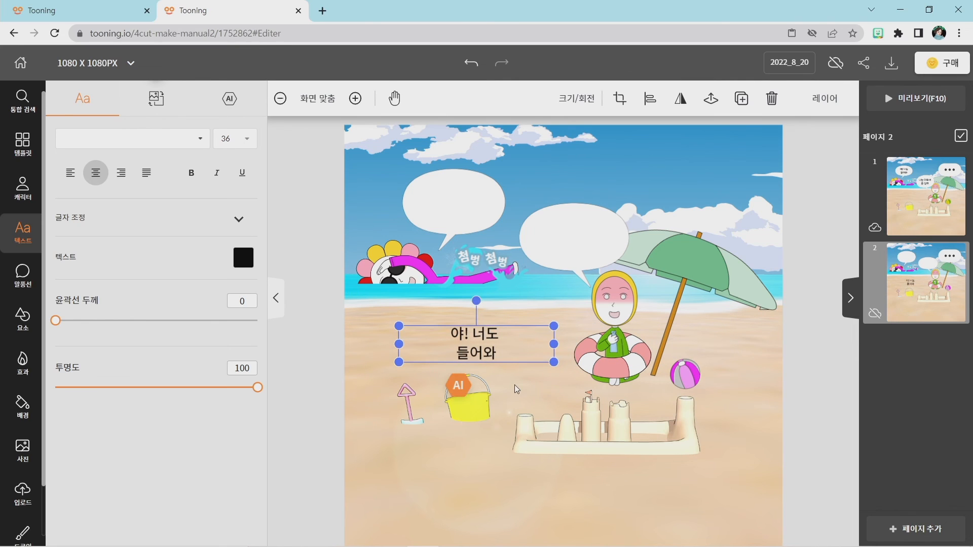
left_click(516, 388)
left_click(441, 342)
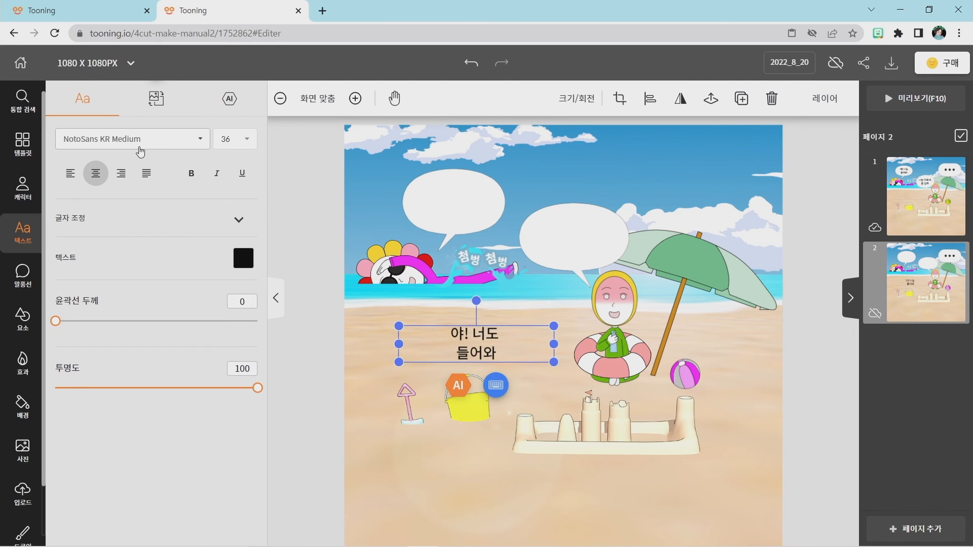
Change the font of page 2's text "야! 너도 들어와" to 배민 한나체 Air.
left_click(136, 146)
scroll(131, 304, "down", 20)
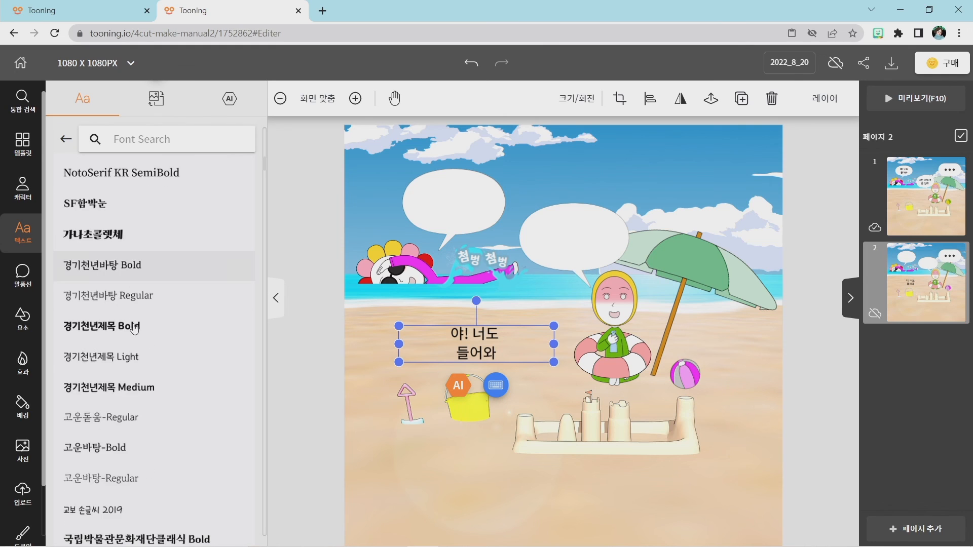
scroll(124, 320, "down", 9)
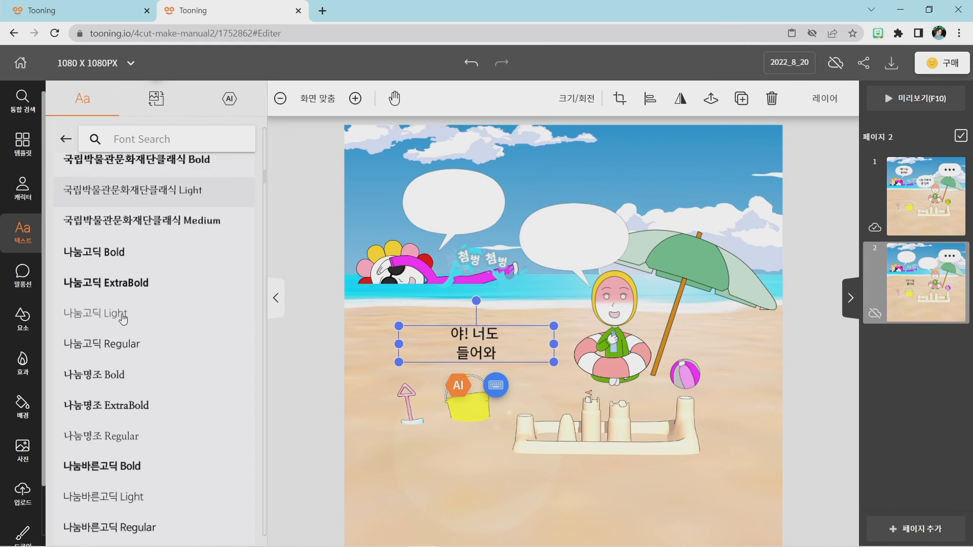
scroll(119, 322, "down", 10)
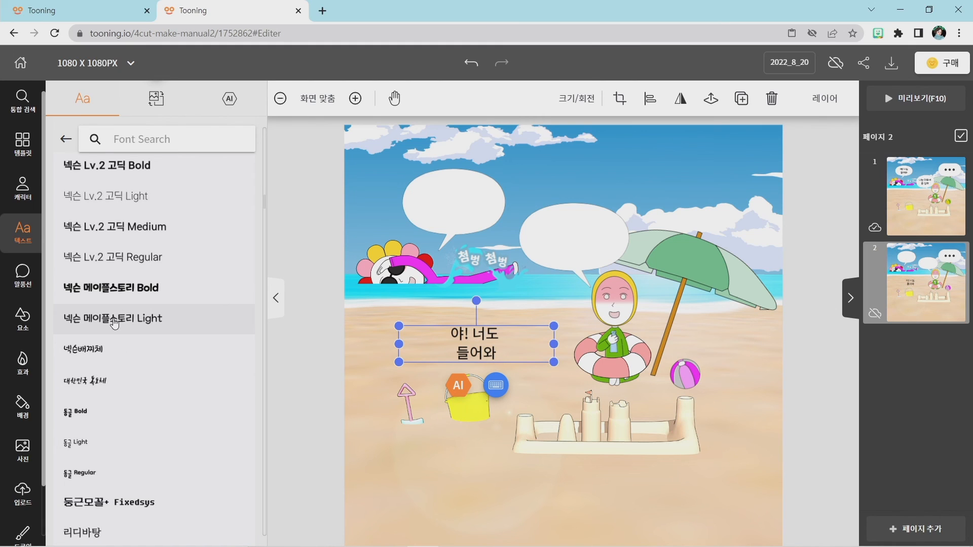
scroll(134, 332, "down", 6)
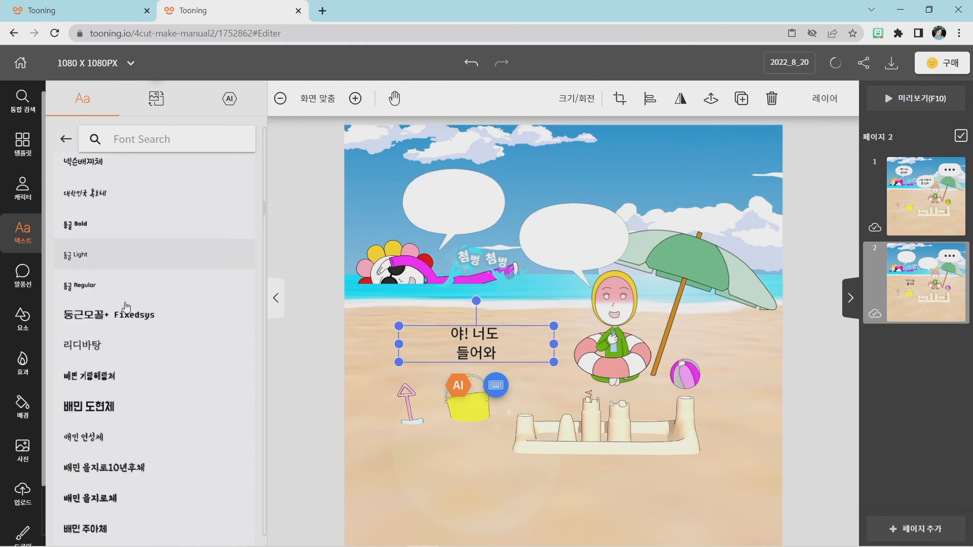
scroll(147, 369, "down", 3)
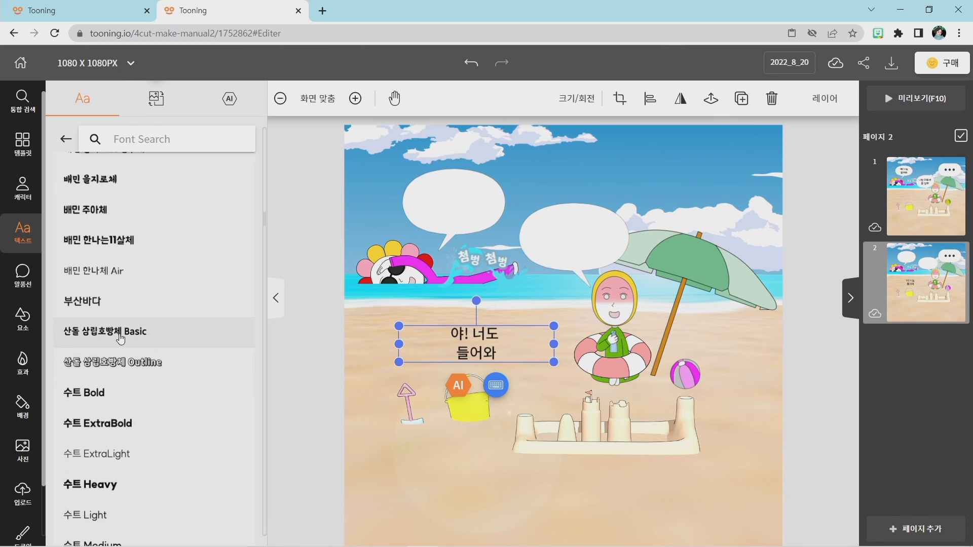
left_click(107, 278)
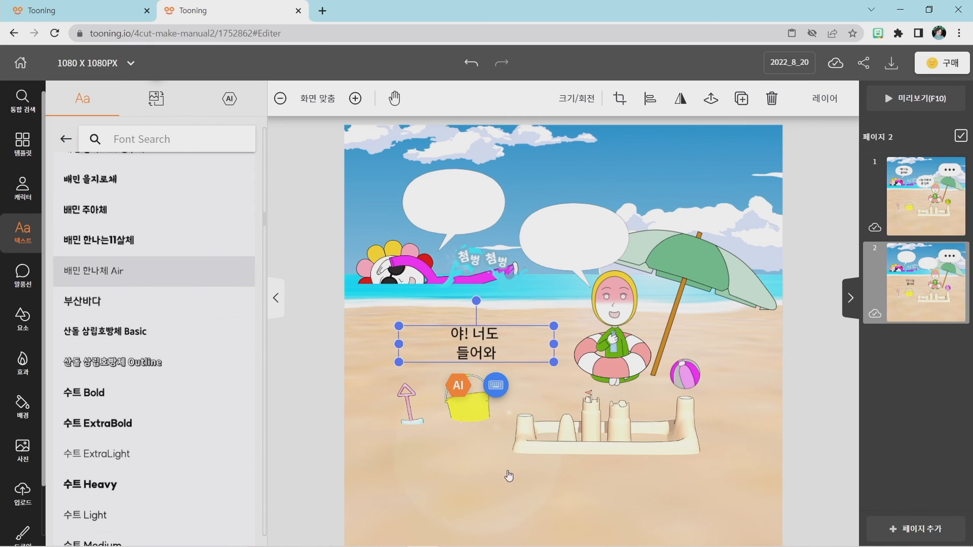
left_click(473, 479)
Move the text "야! 너도 들어와" into the swimmer's speech balloon on page 2.
left_click_drag(474, 352, 450, 212)
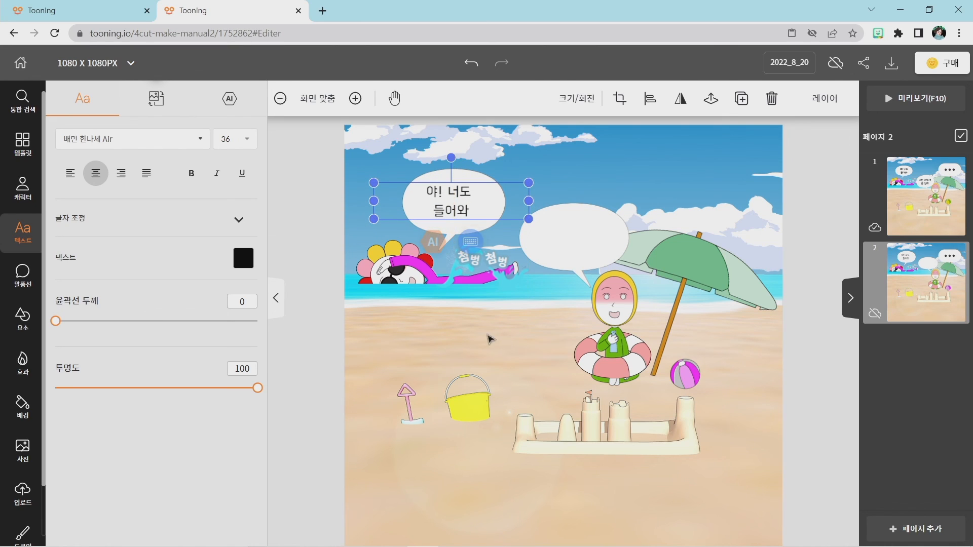
left_click(469, 347)
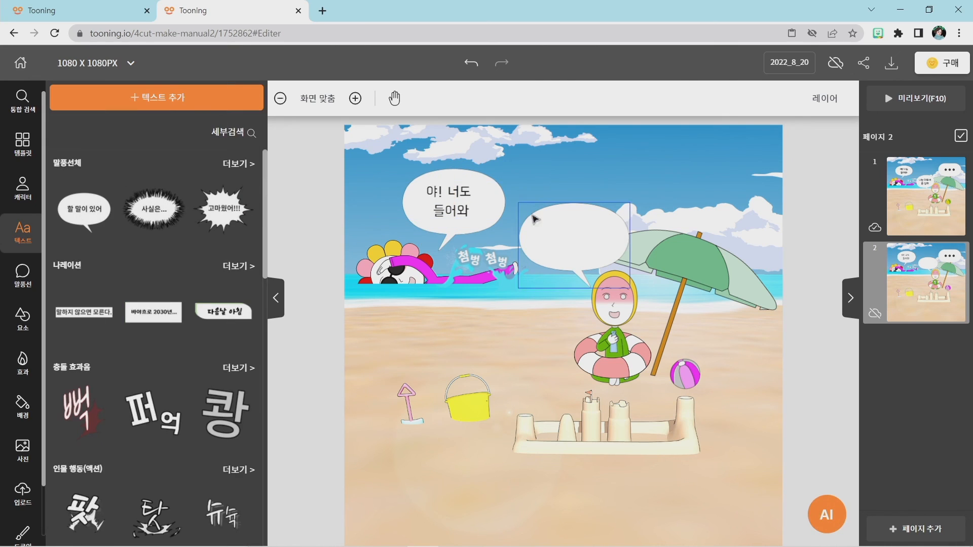
left_click(461, 206)
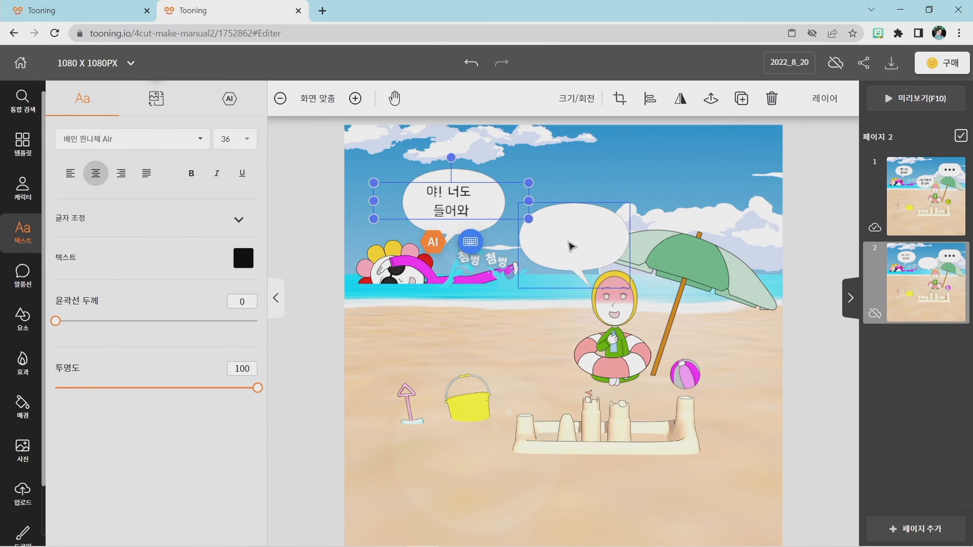
left_click(462, 338)
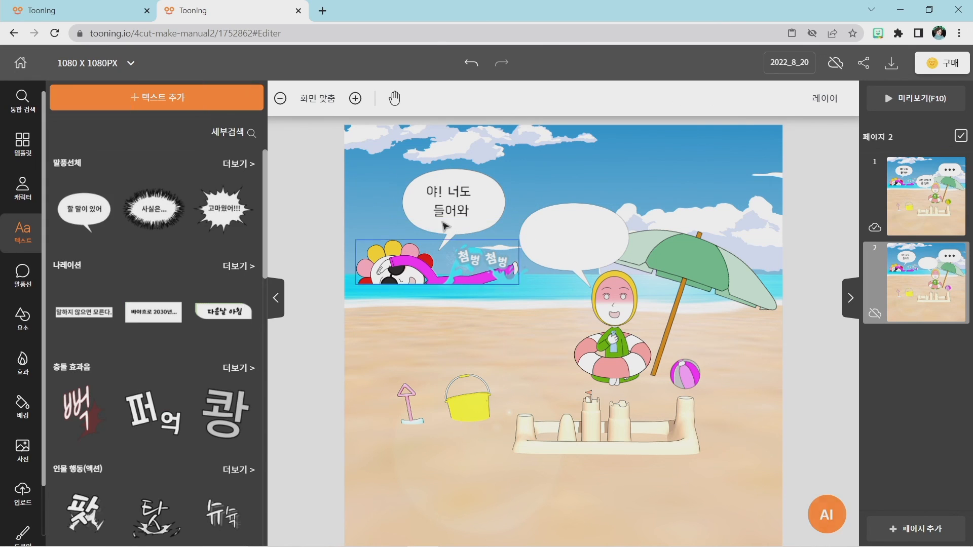
Duplicate the text in page 2's swimmer balloon and place the copy inside the parasol character's balloon.
left_click(448, 197)
key("ctrl+c")
key("ctrl+v")
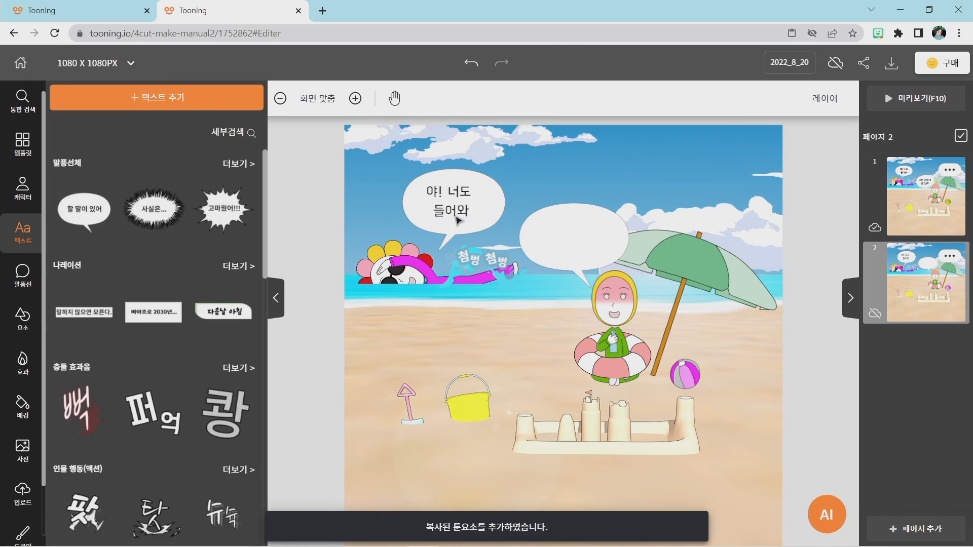
left_click(457, 218)
left_click_drag(457, 217, 576, 238)
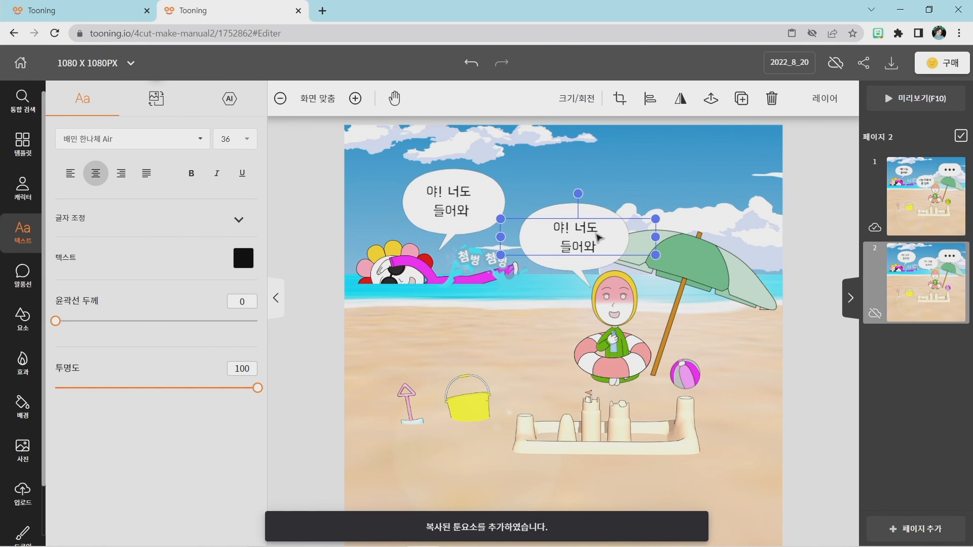
Replace the copied text in the parasol character's balloon on page 2 with "난 더워서 좀 쉴래~", with 좀 starting the second line.
double_click(587, 226)
left_click(600, 245)
left_click_drag(600, 245, 538, 222)
type("난 더워서 ")
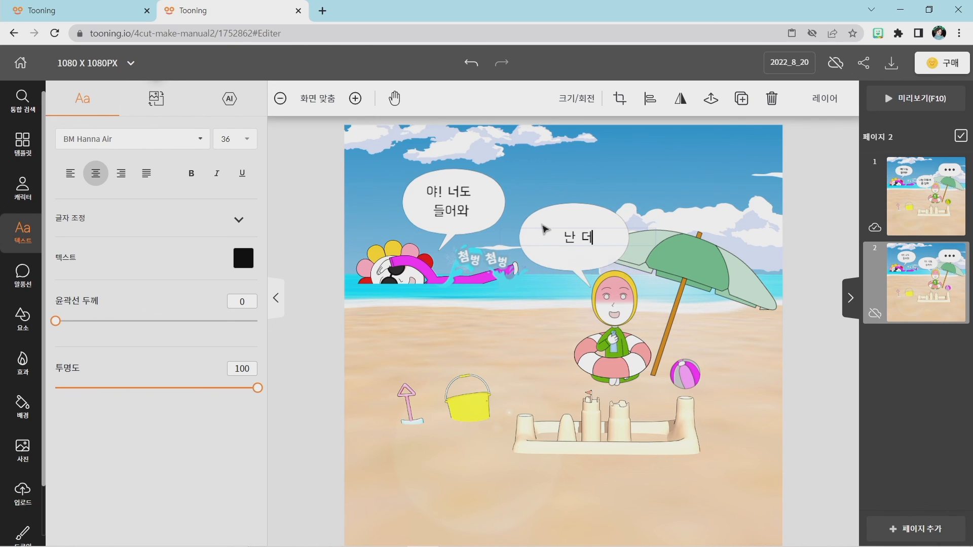
type("좀 쉴래")
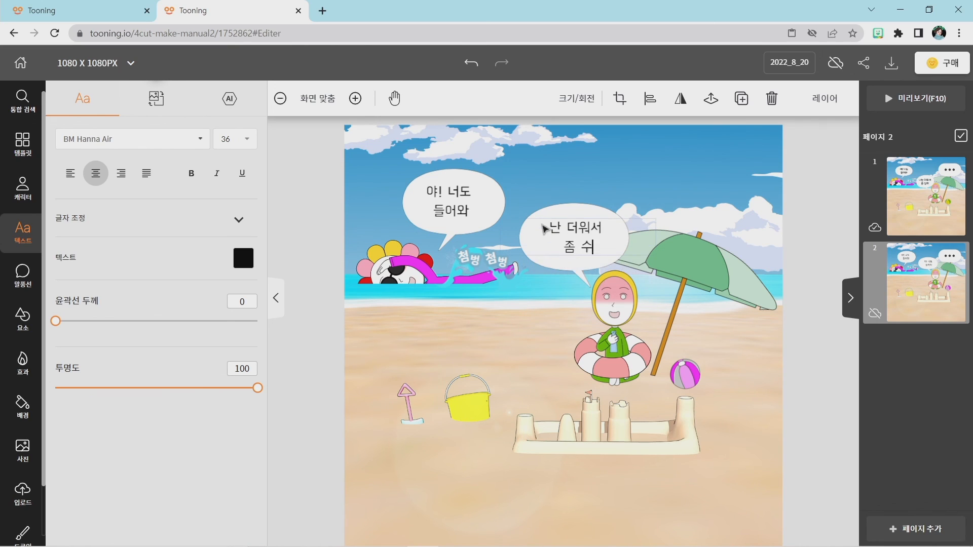
type("~")
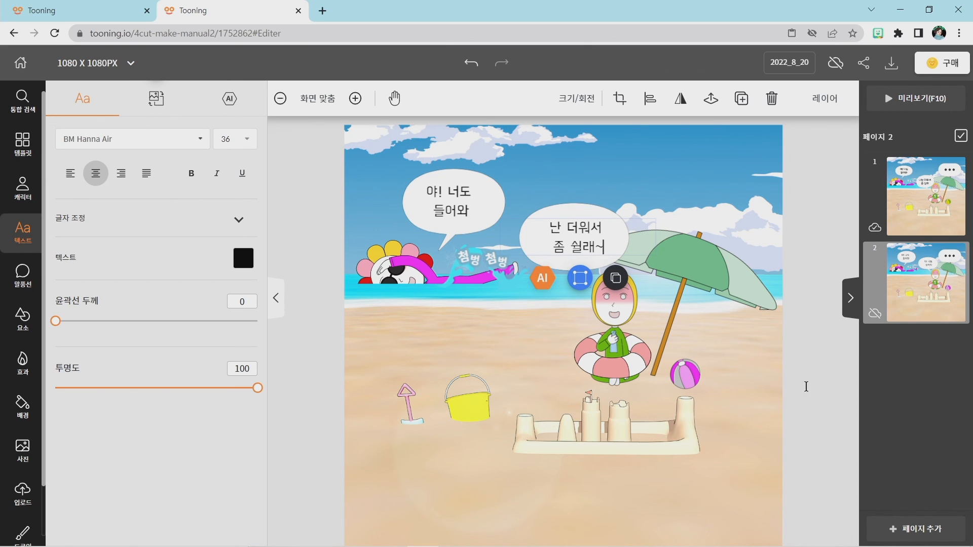
left_click(806, 386)
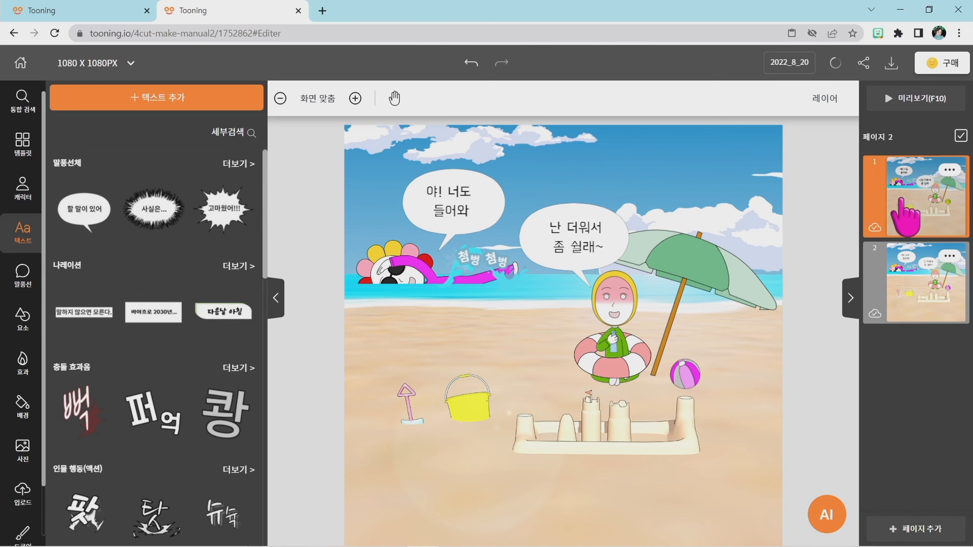
Display page 1 and compare it with the 해변 project open in the other browser tab.
left_click(127, 6)
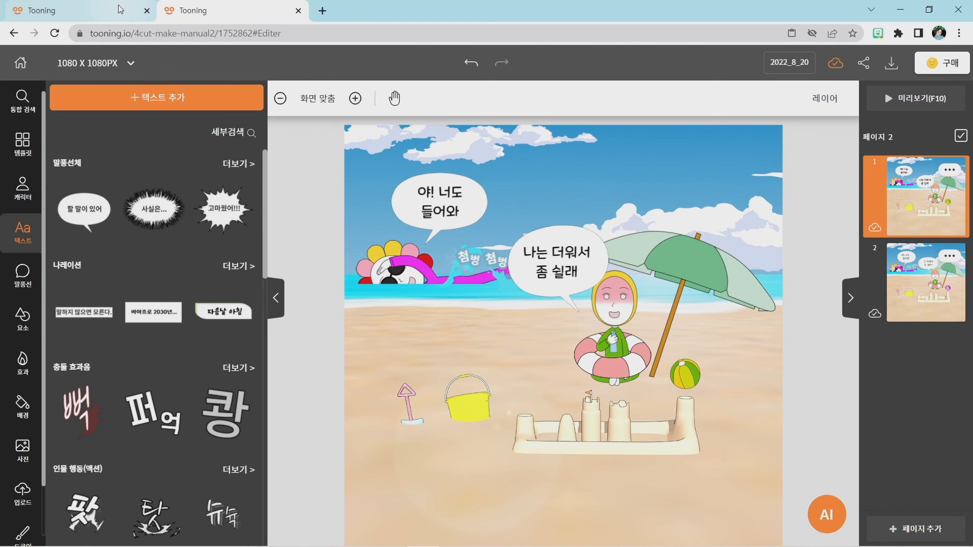
left_click(120, 9)
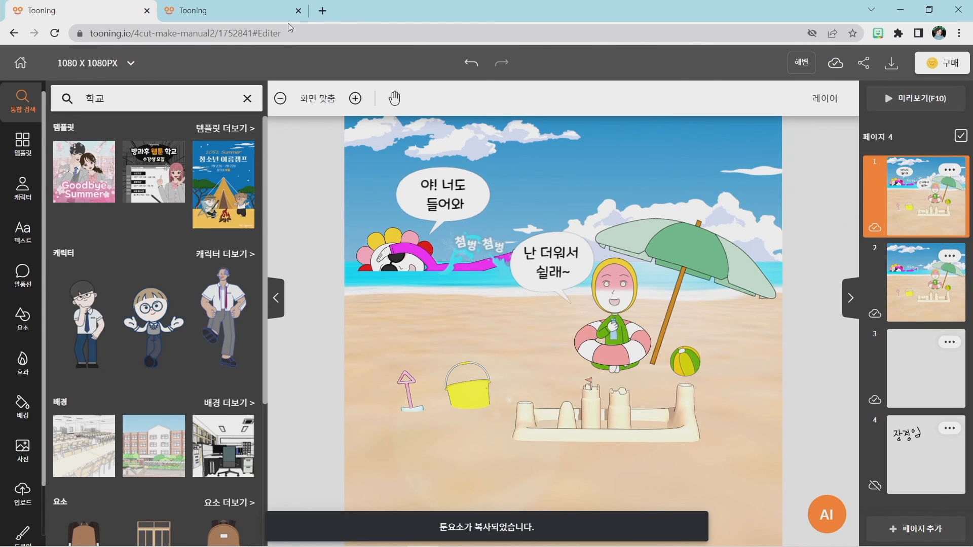
left_click(247, 11)
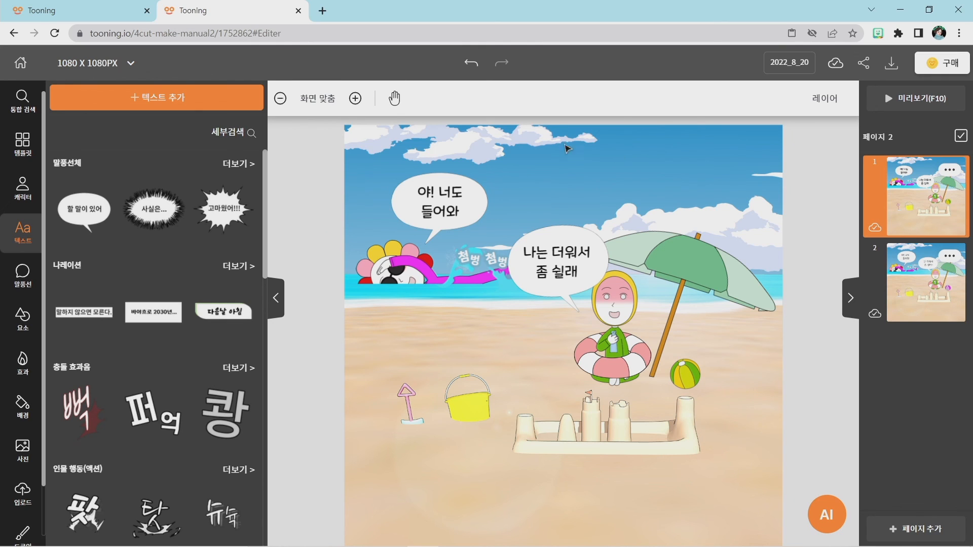
left_click(81, 7)
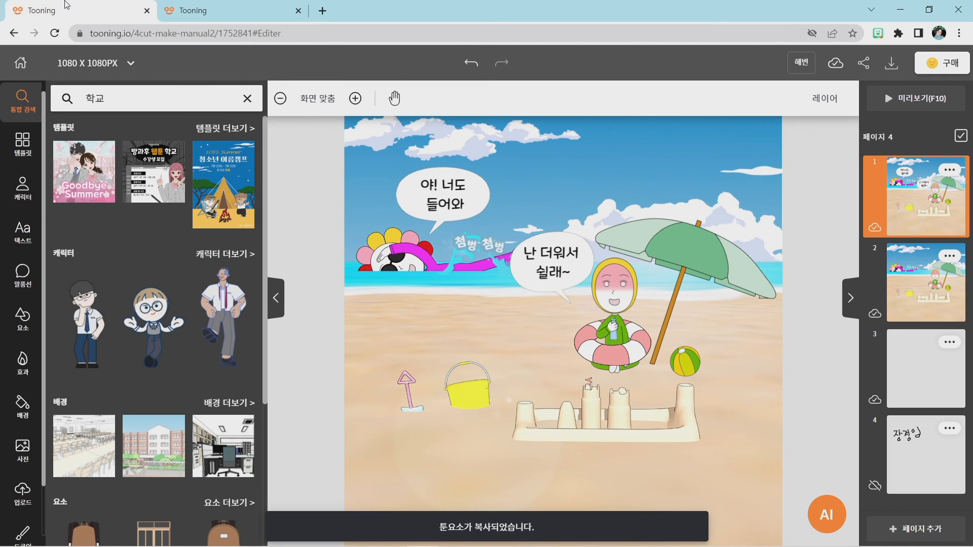
left_click(221, 7)
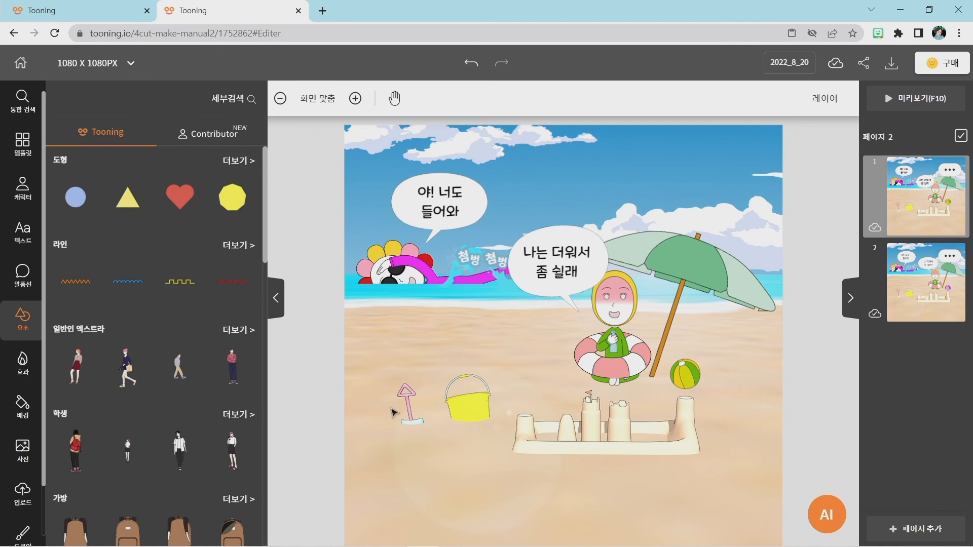
Search the elements for 의자 and add the blue folding beach chair to page 1.
left_click(228, 102)
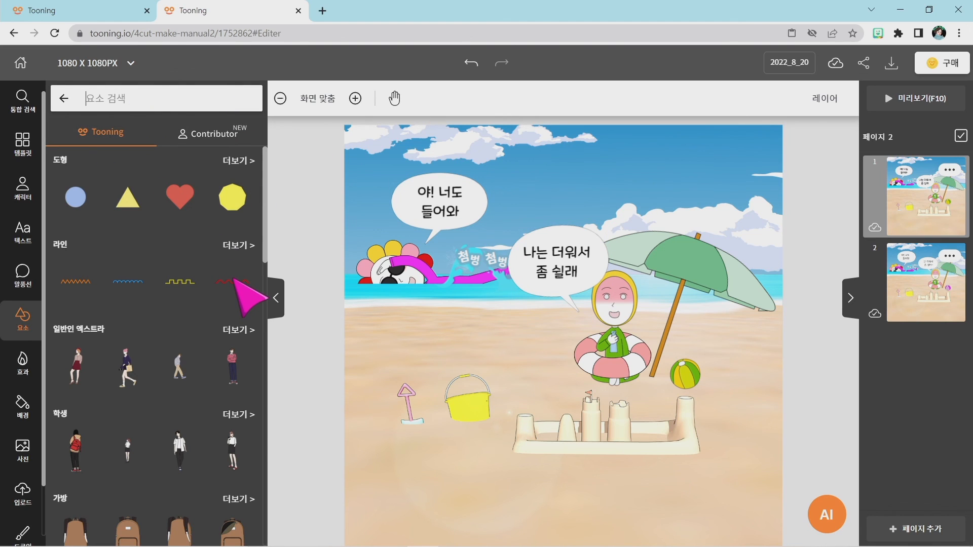
type("의자")
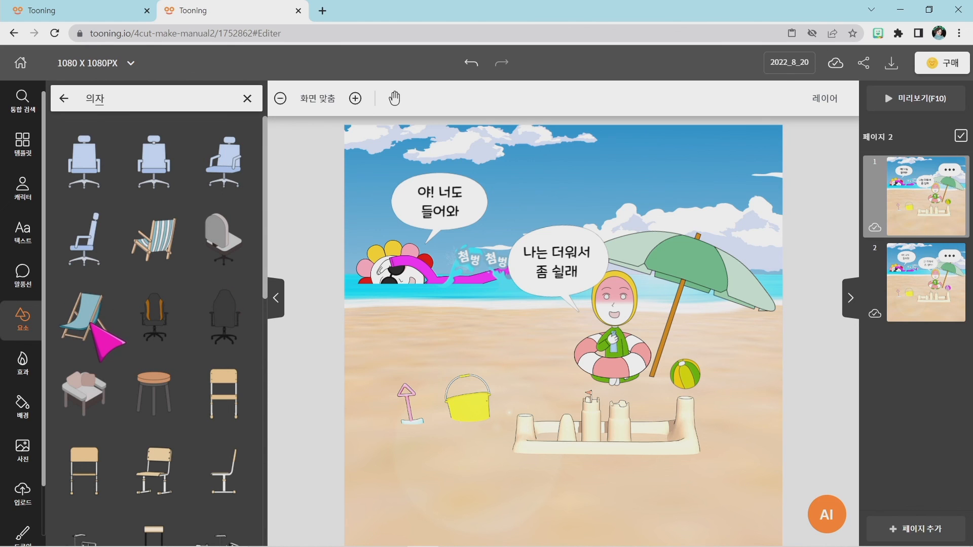
left_click(92, 324)
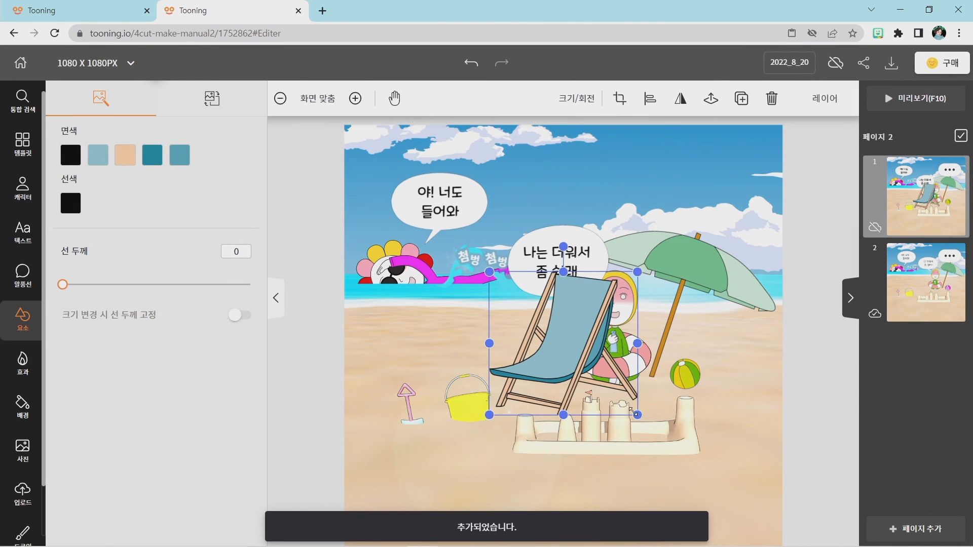
Shrink the beach chair, place it on the sand above the yellow bucket, and flip it horizontally.
left_click_drag(637, 415, 459, 336)
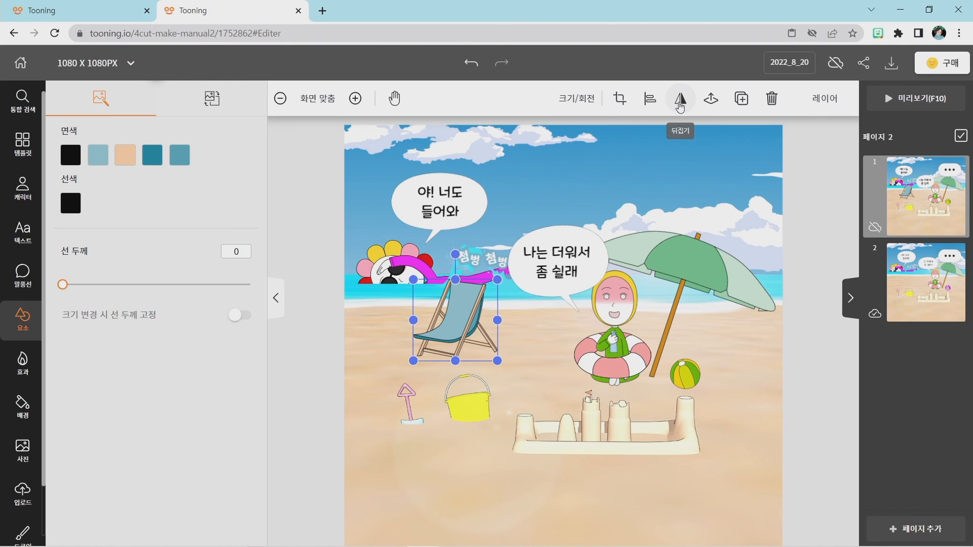
left_click(680, 105)
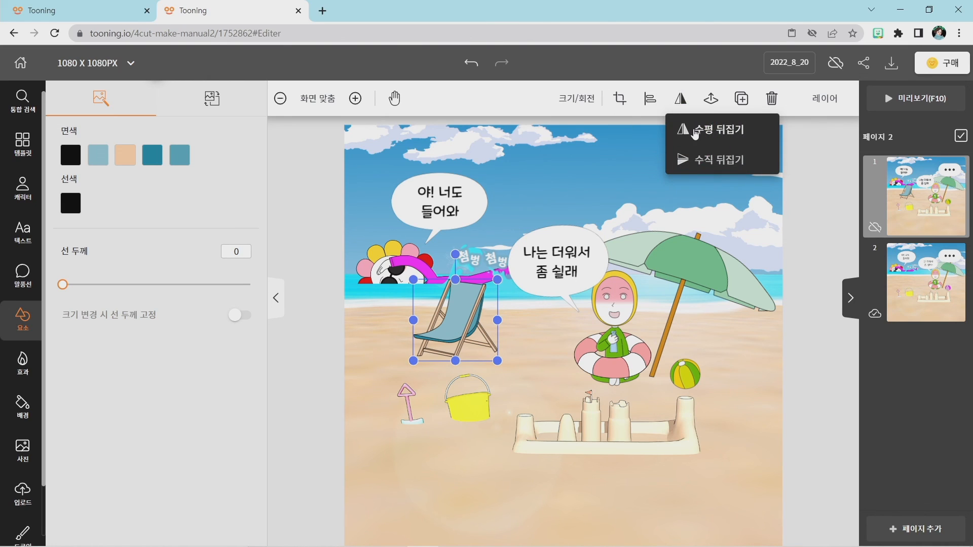
left_click(695, 133)
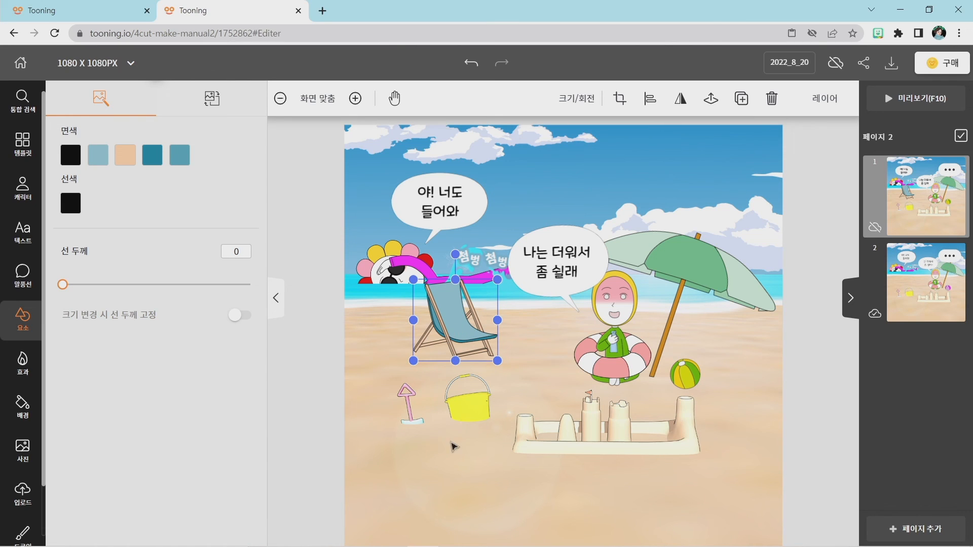
left_click(446, 465)
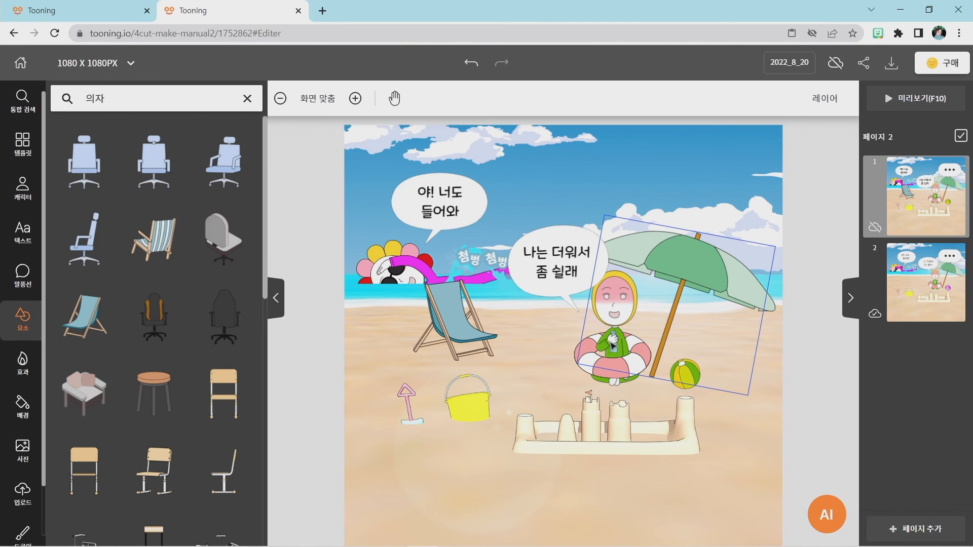
left_click(247, 98)
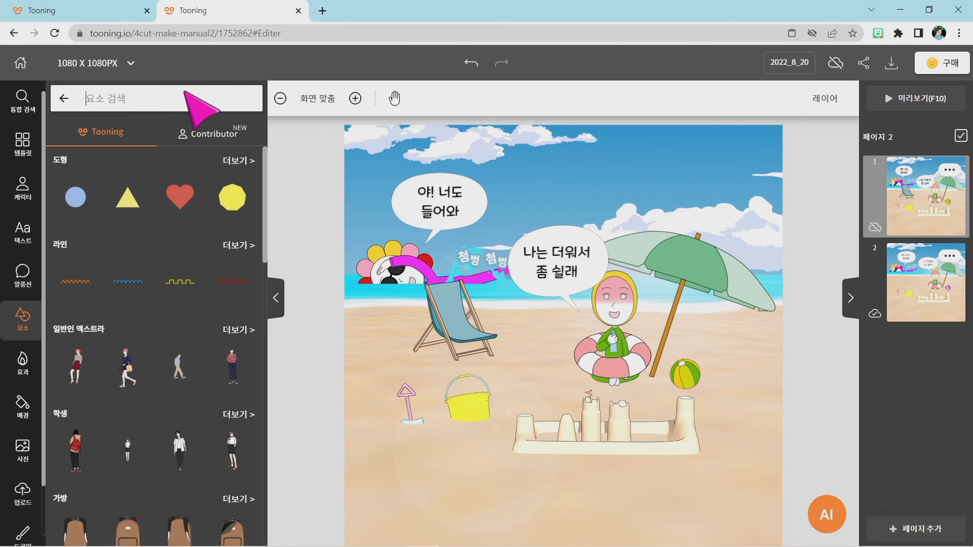
Search the elements for 컵 and add the glass of blue drink with a straw to page 1.
type("커")
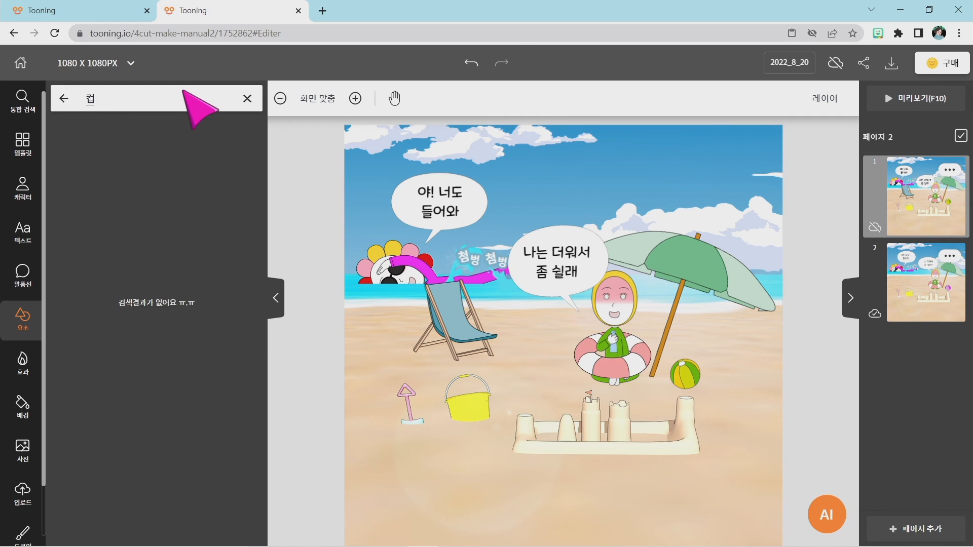
scroll(152, 317, "down", 3)
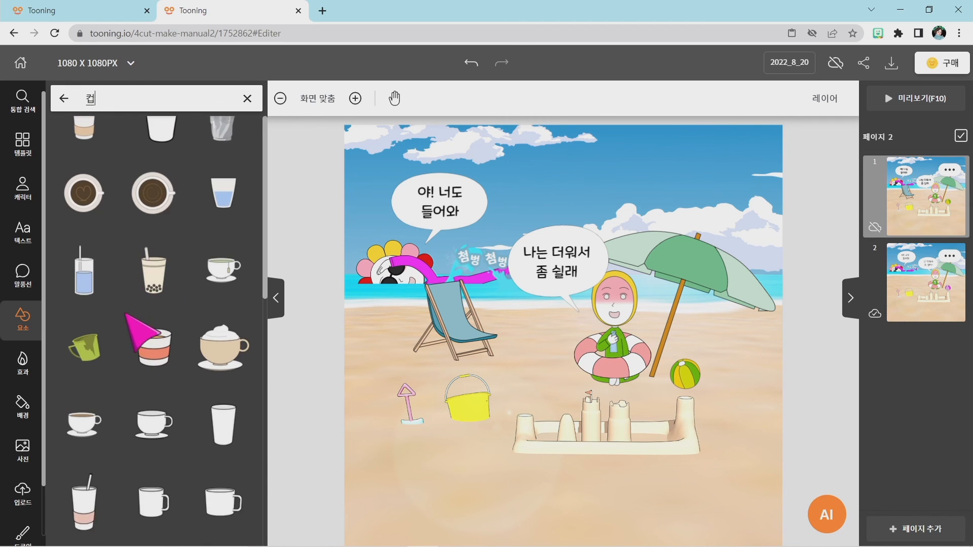
left_click(82, 272)
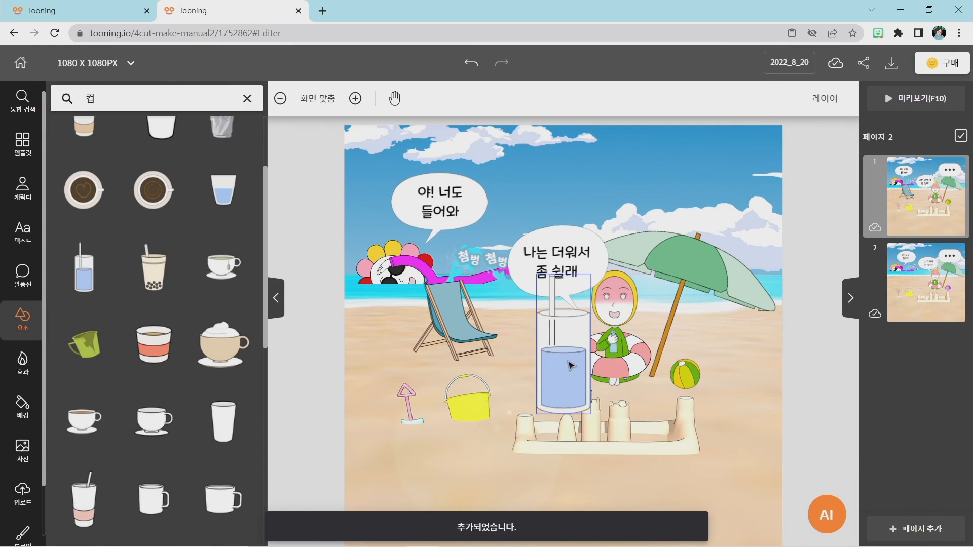
Shrink the drink glass to less than half its size and place it on the sand beside the beach chair.
left_click_drag(564, 360, 532, 340)
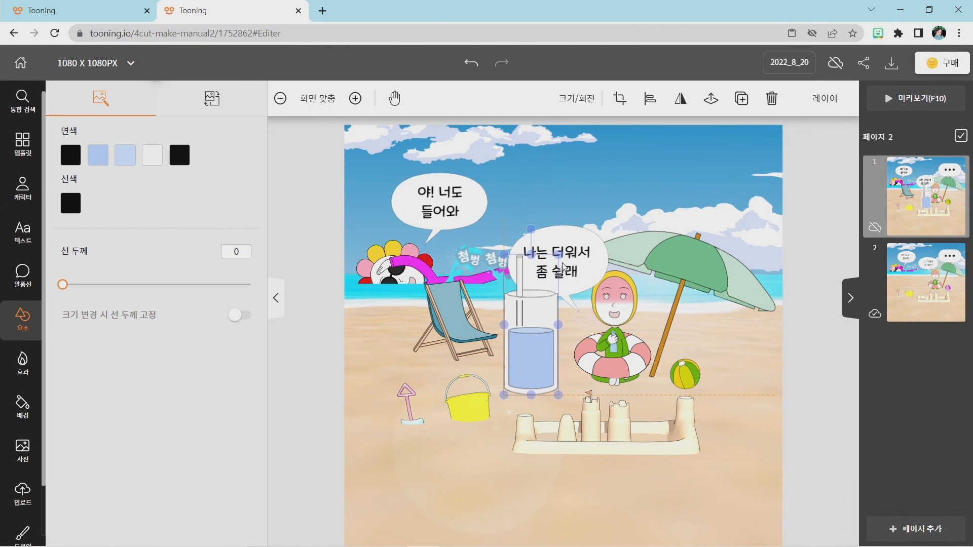
left_click_drag(558, 254, 525, 340)
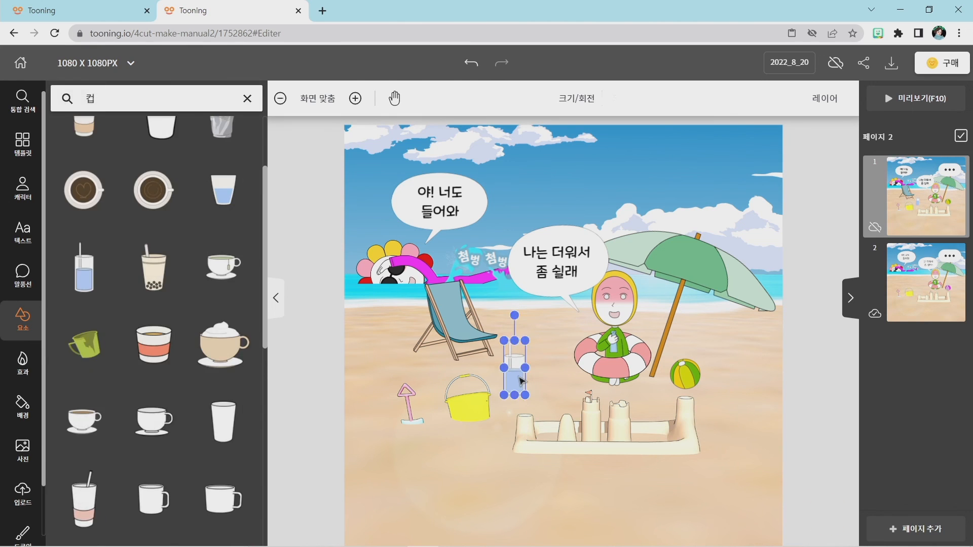
left_click_drag(522, 377, 518, 357)
left_click(545, 375)
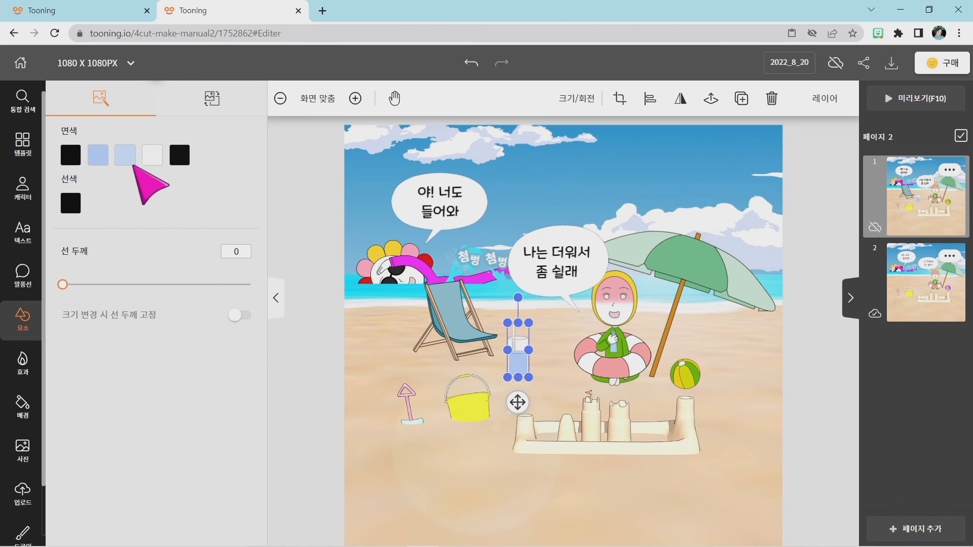
Recolour the drink's main blue fill to dark brown #5C260D and apply it.
left_click(99, 154)
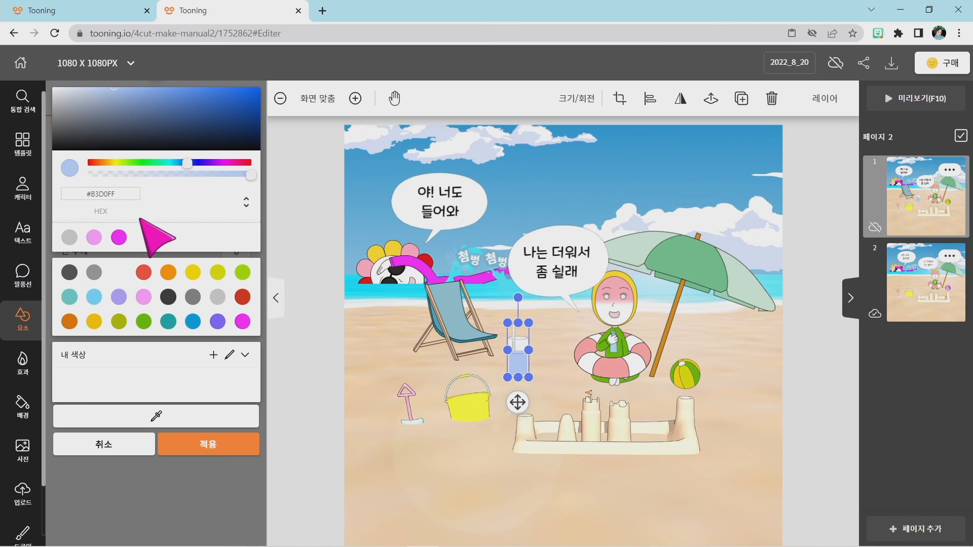
left_click(99, 162)
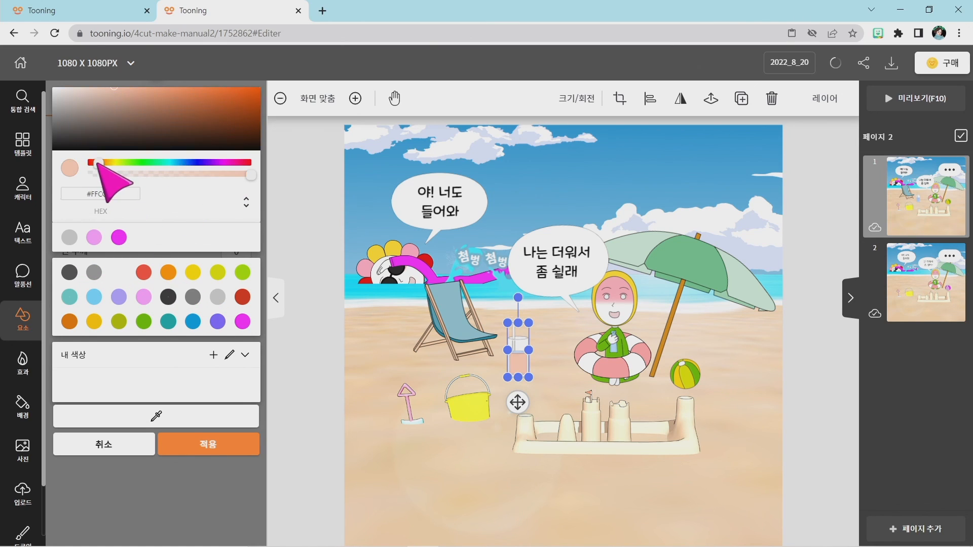
left_click(246, 129)
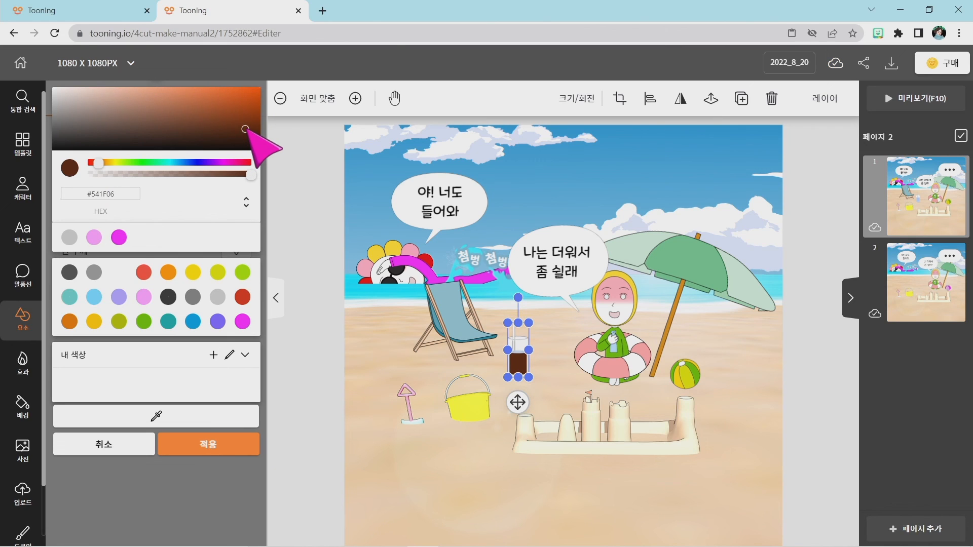
left_click(231, 127)
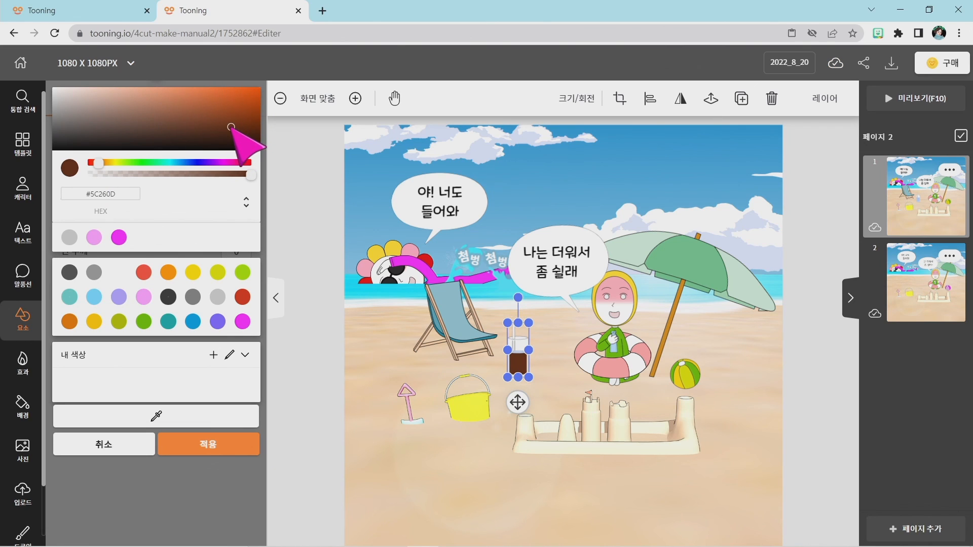
left_click(227, 444)
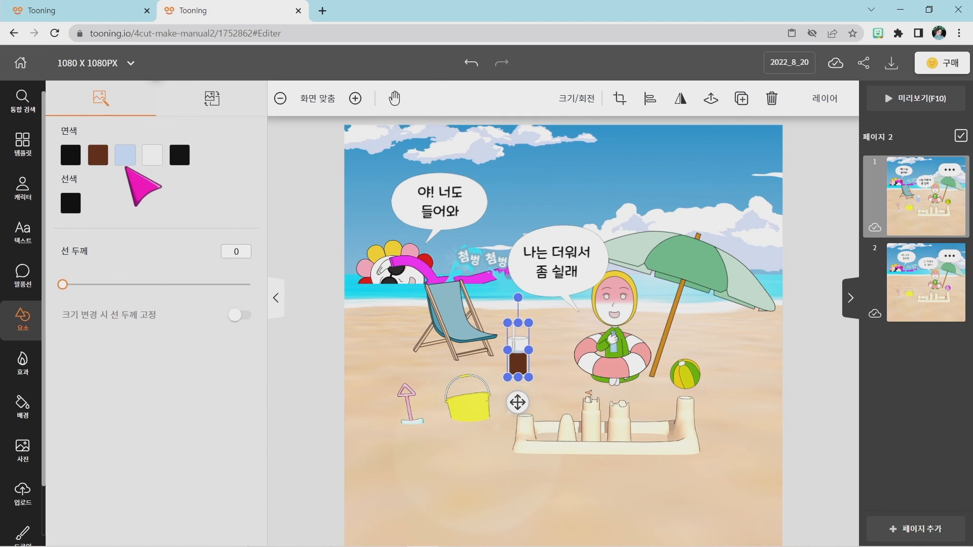
Recolour the glass's remaining light blue fill to greyish brown #614943.
left_click(125, 158)
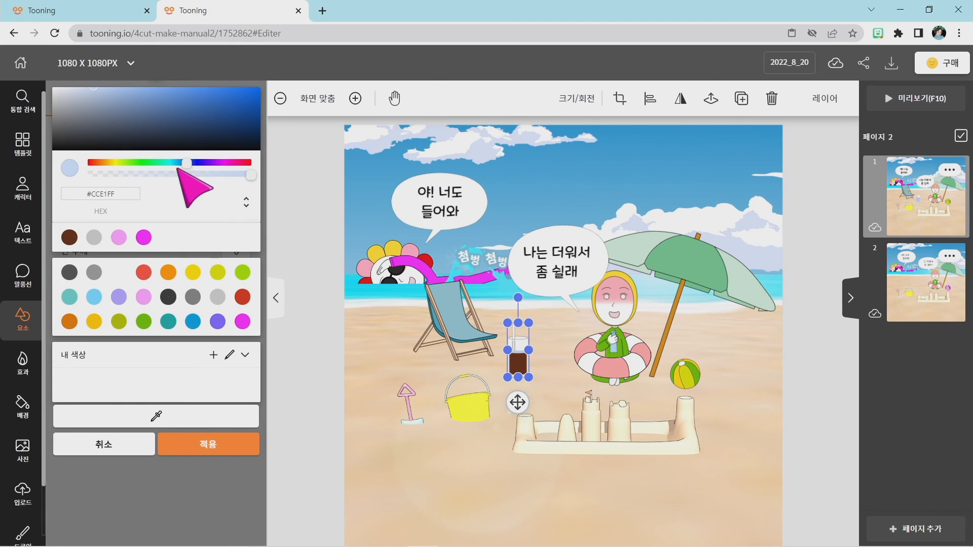
left_click(242, 163)
left_click(94, 163)
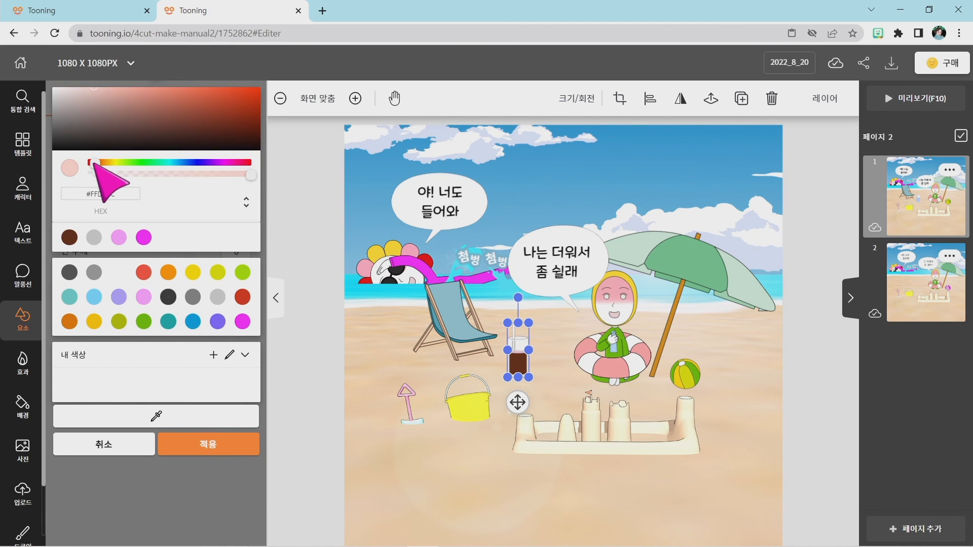
left_click(116, 125)
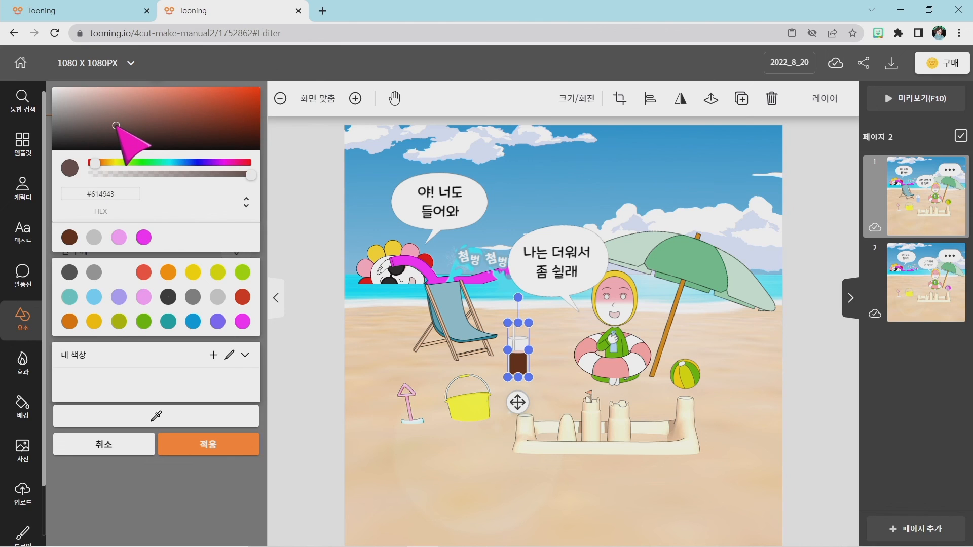
left_click(559, 374)
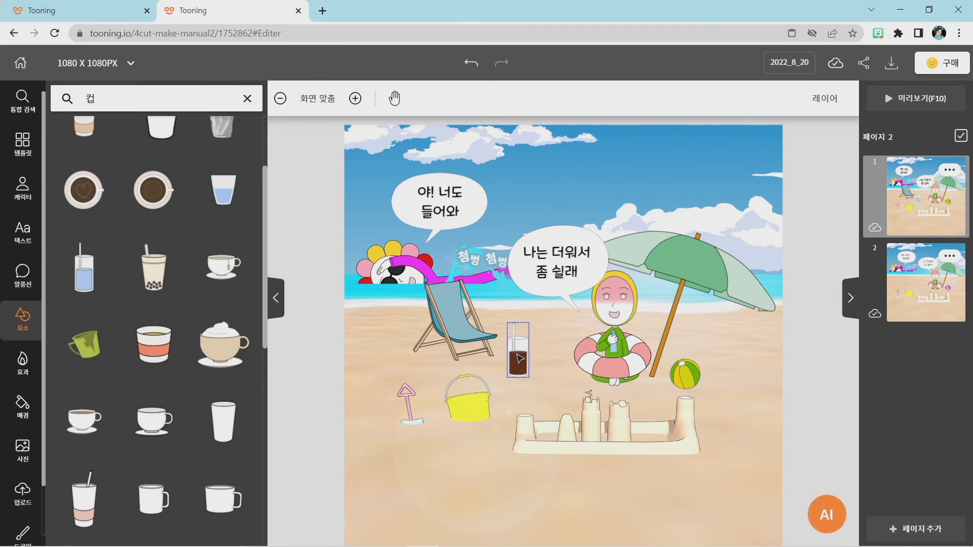
Shrink the brown drink a little more and place it on the seat of the beach chair.
left_click(525, 368)
left_click_drag(531, 377, 470, 324)
left_click(533, 359)
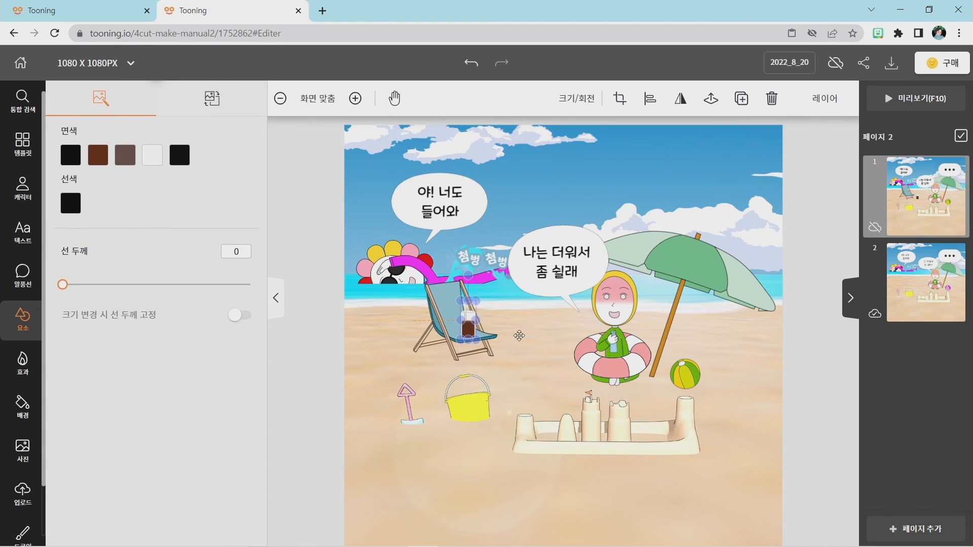
left_click(538, 353)
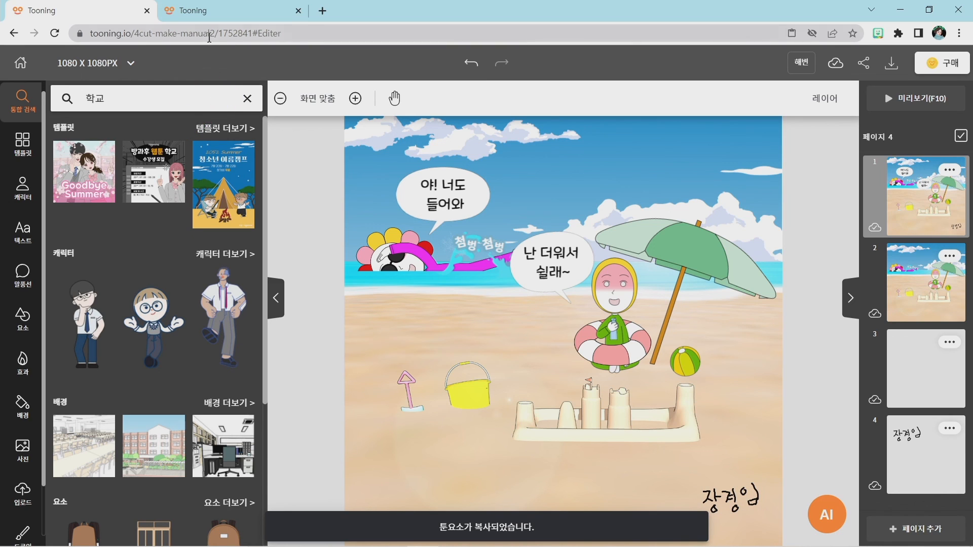
Return to the 2022_8_20 project and handwrite the author's name on page 1's lower-right sand as a black pencil drawing, thickness 10.
left_click(226, 10)
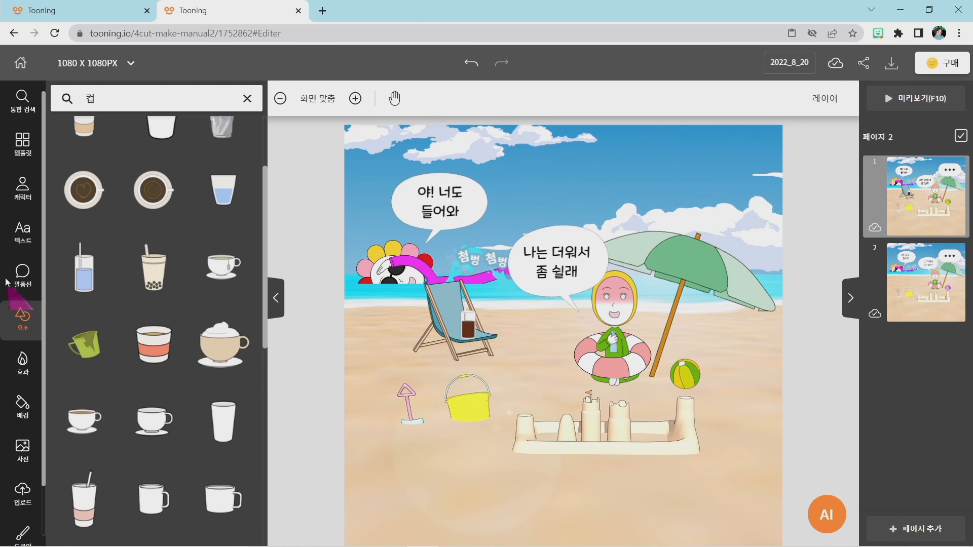
scroll(23, 218, "down", 1)
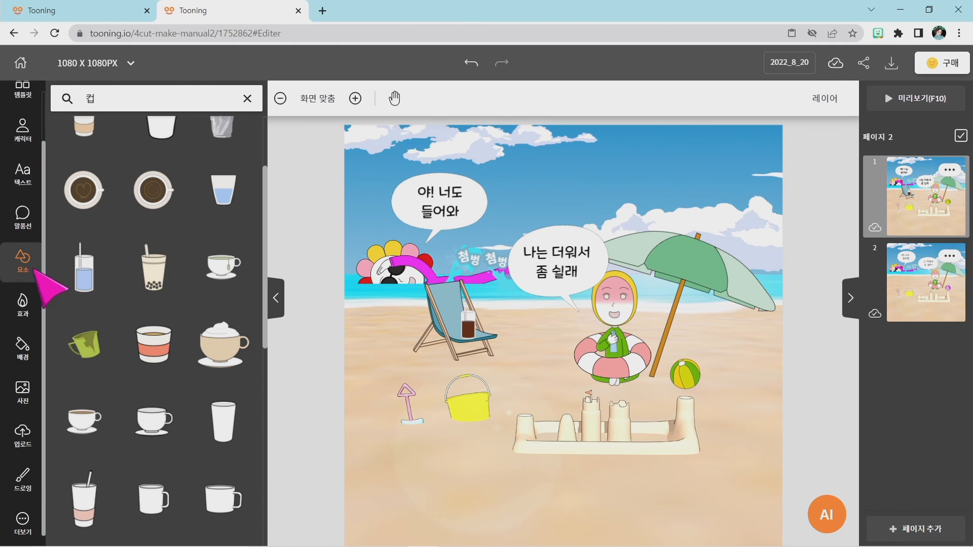
left_click(26, 481)
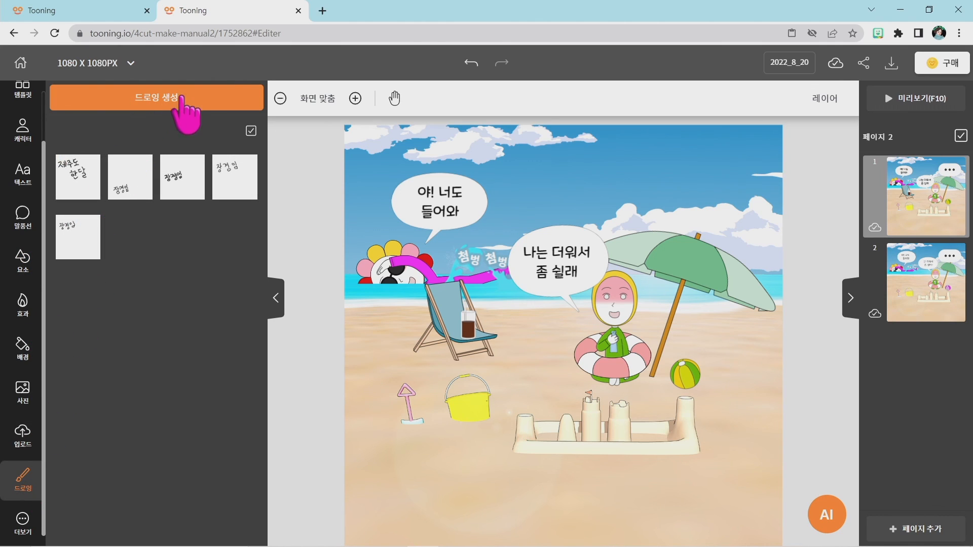
left_click(146, 101)
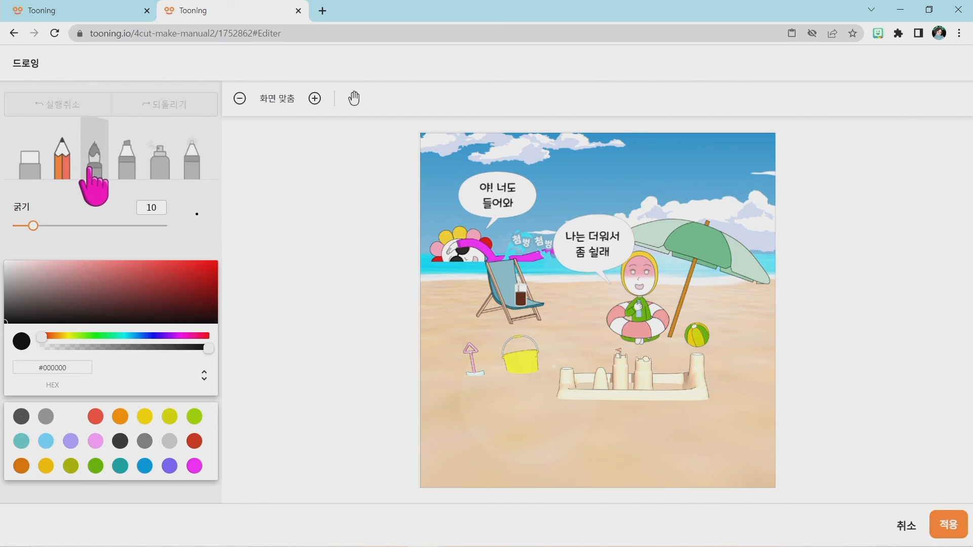
left_click(93, 166)
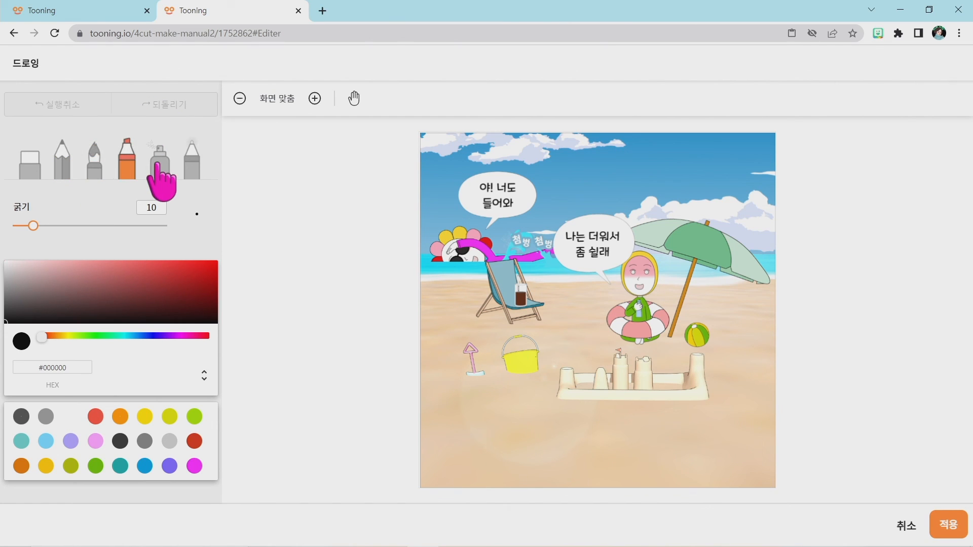
left_click(158, 163)
left_click(64, 166)
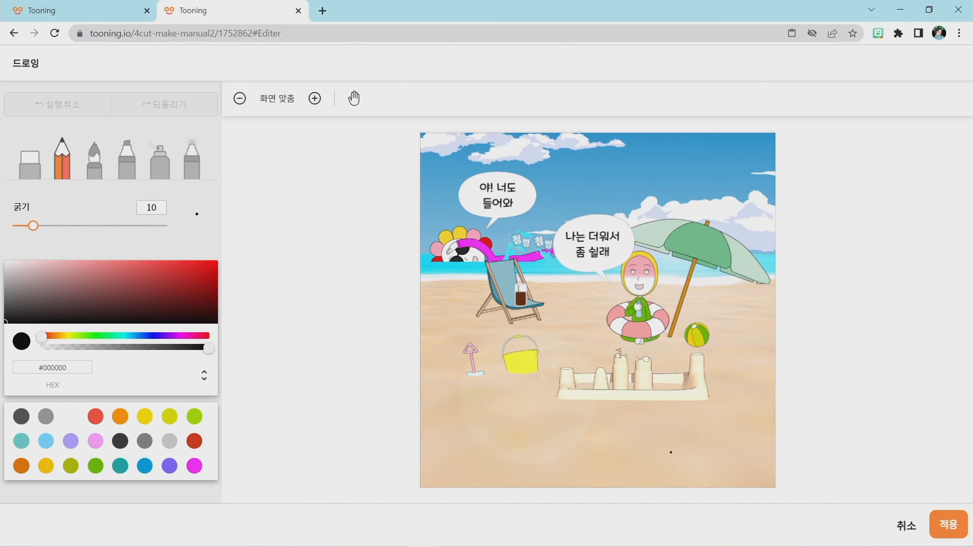
left_click_drag(666, 462, 672, 456)
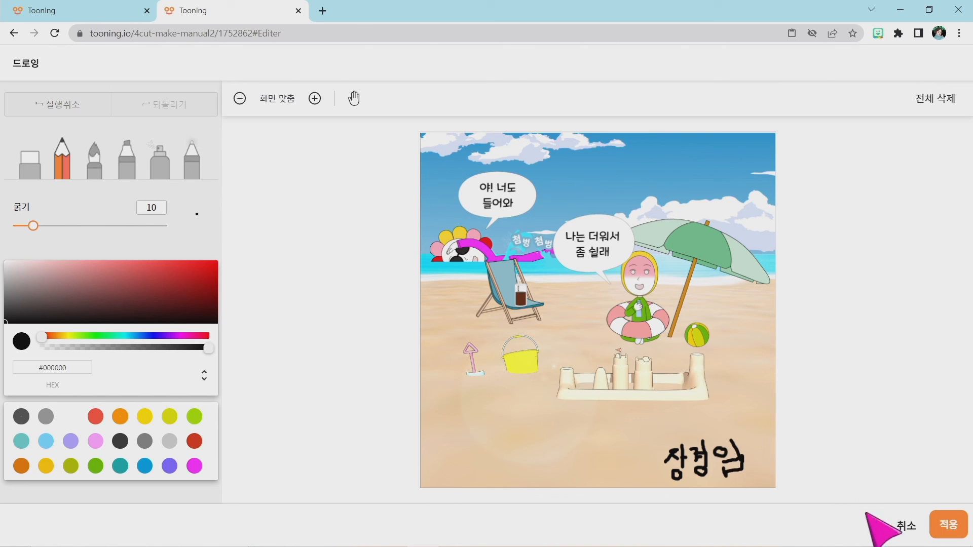
left_click(944, 531)
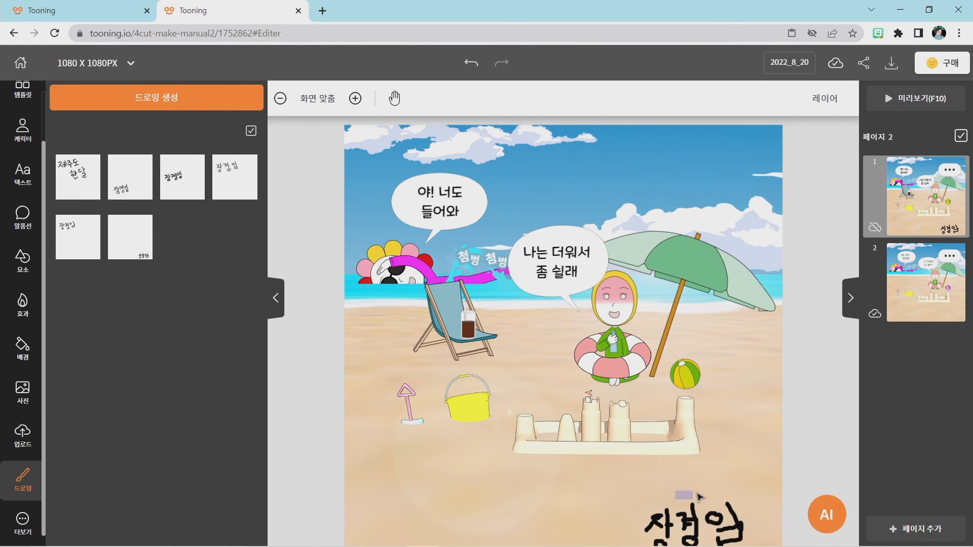
Shrink the handwritten signature, move it toward page 1's lower-right corner, and compare it with the 해변 project in the other tab.
left_click(696, 513)
mouse_move(696, 514)
left_mouse_down()
mouse_move(708, 500)
mouse_move(823, 500)
left_mouse_up()
left_click(743, 521)
left_click_drag(694, 522, 721, 518)
left_click(806, 482)
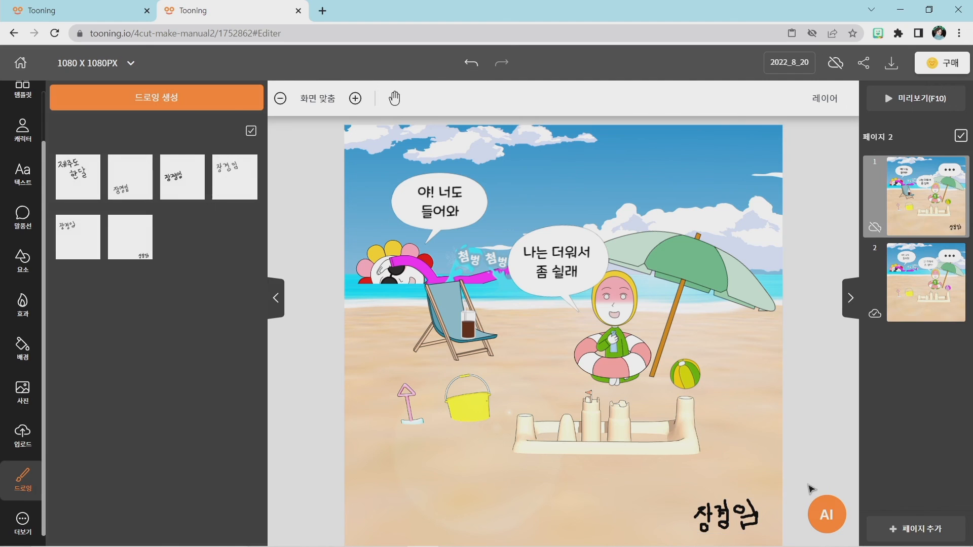
left_click(98, 16)
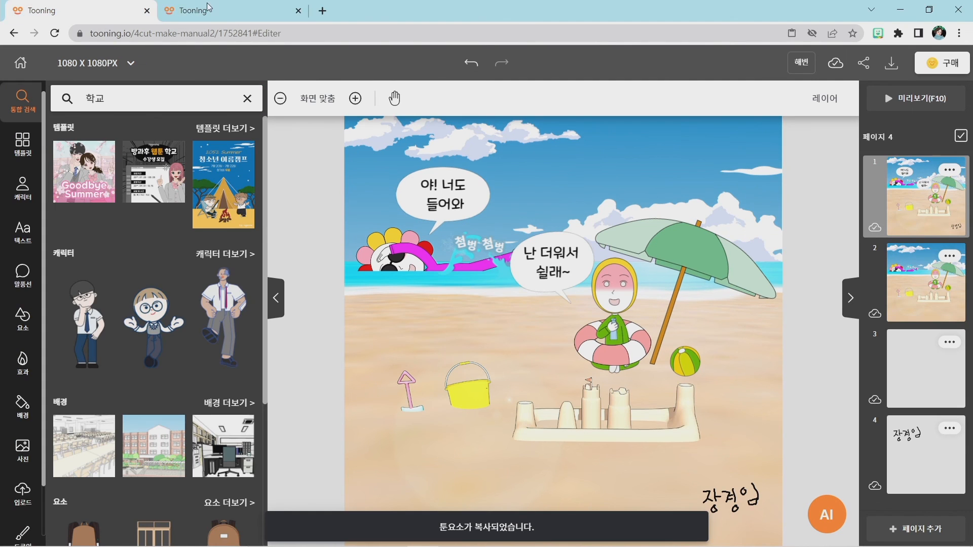
left_click(223, 8)
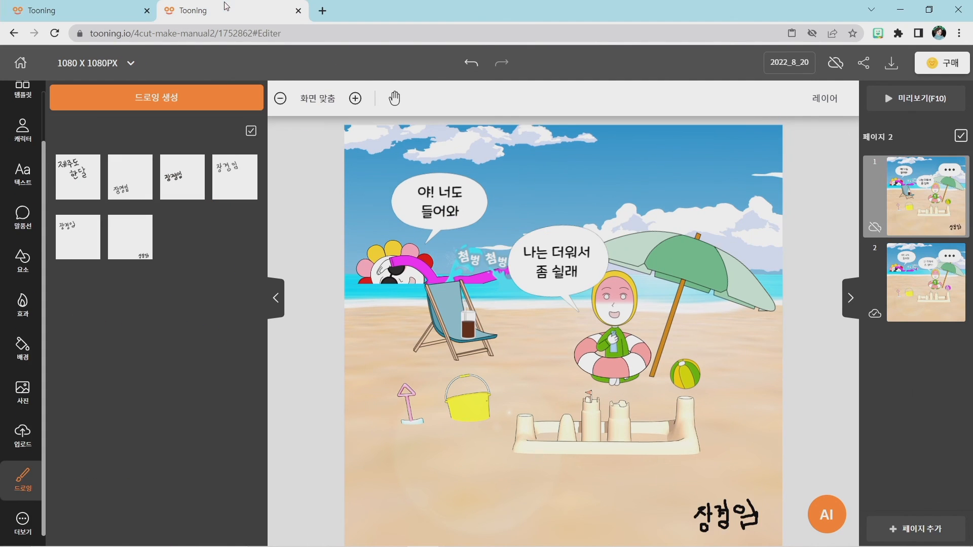
Create a drawing on page 2 with a black pencil scribble, thickness 10, as a signature on the lower-right sand, and apply it.
left_click(908, 276)
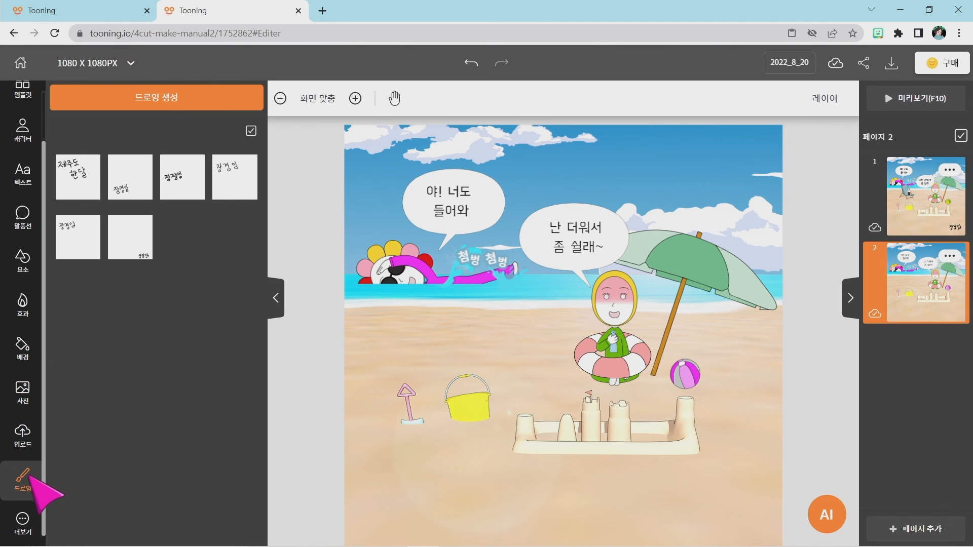
left_click(150, 101)
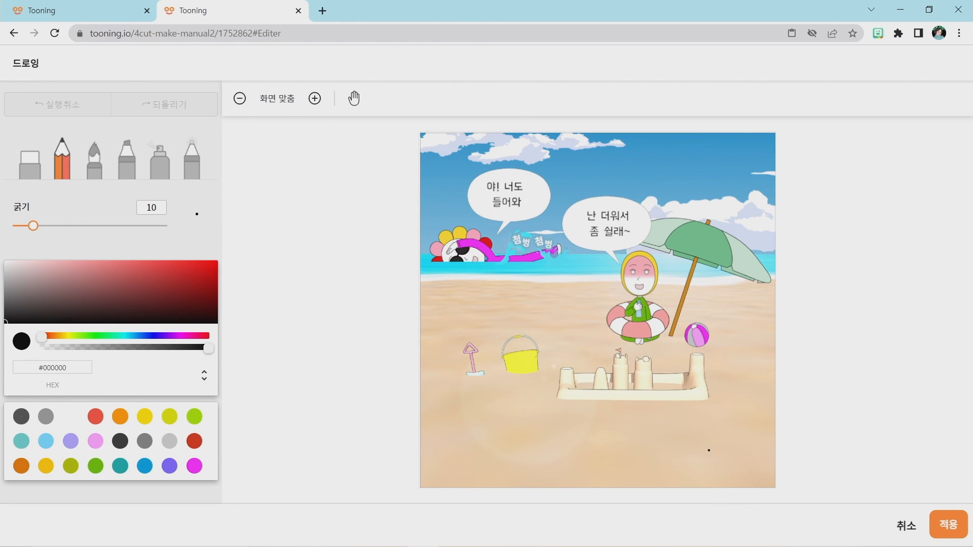
left_click_drag(685, 441, 752, 450)
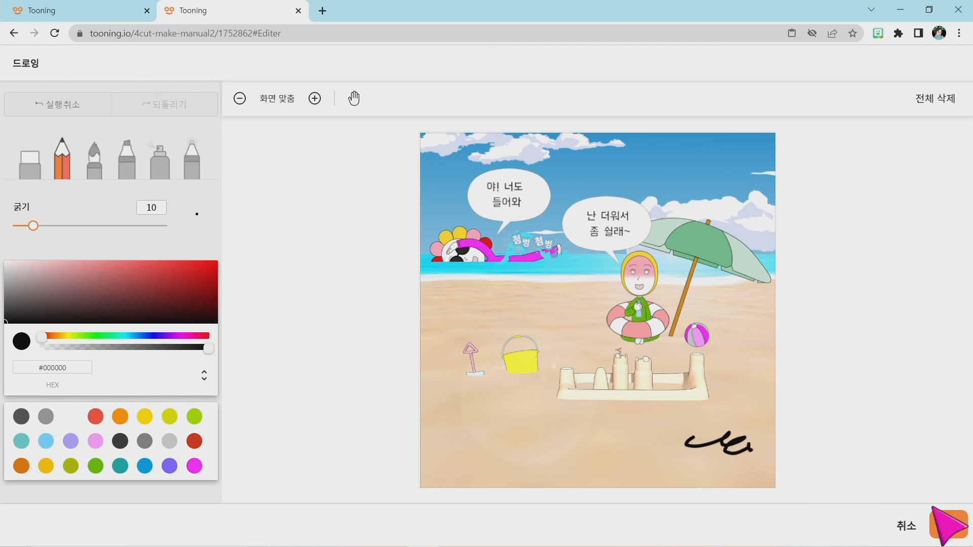
left_click(946, 532)
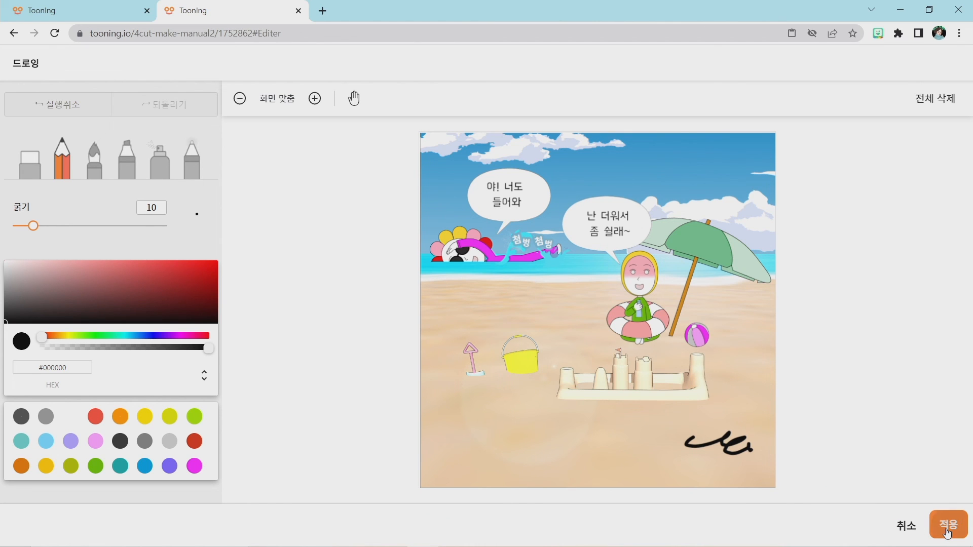